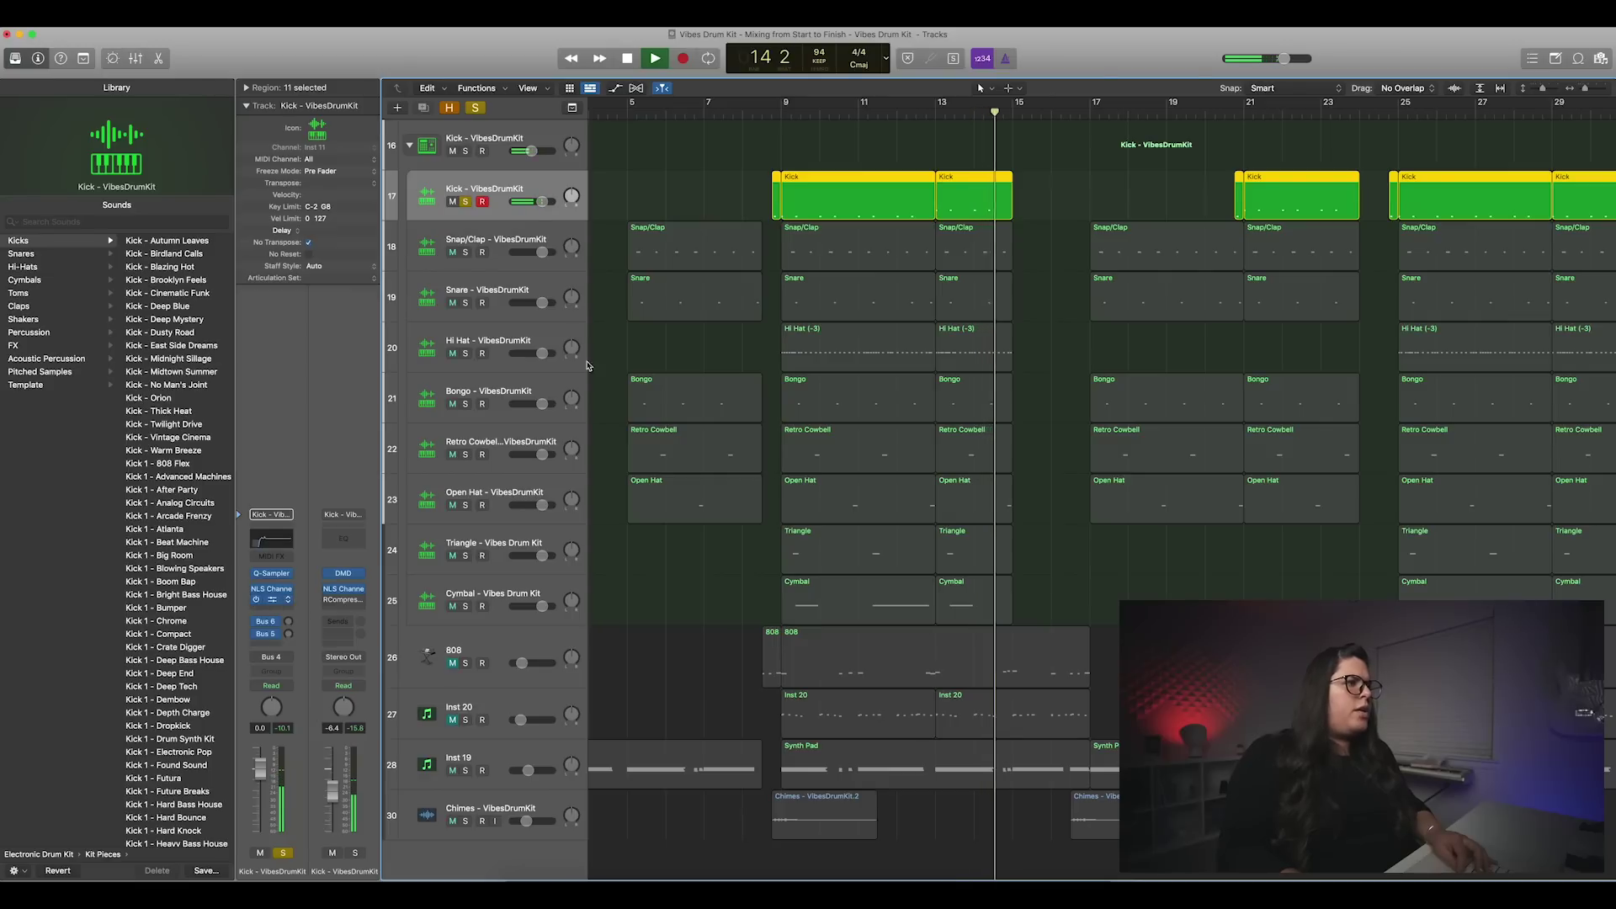
# Step: Add Channel EQ to the kick with low and high cuts plus boosts: 2.2 dB at 111 Hz, 4.1 dB at 179 Hz, 2.5 dB at 1000 Hz
pyautogui.click(271, 538)
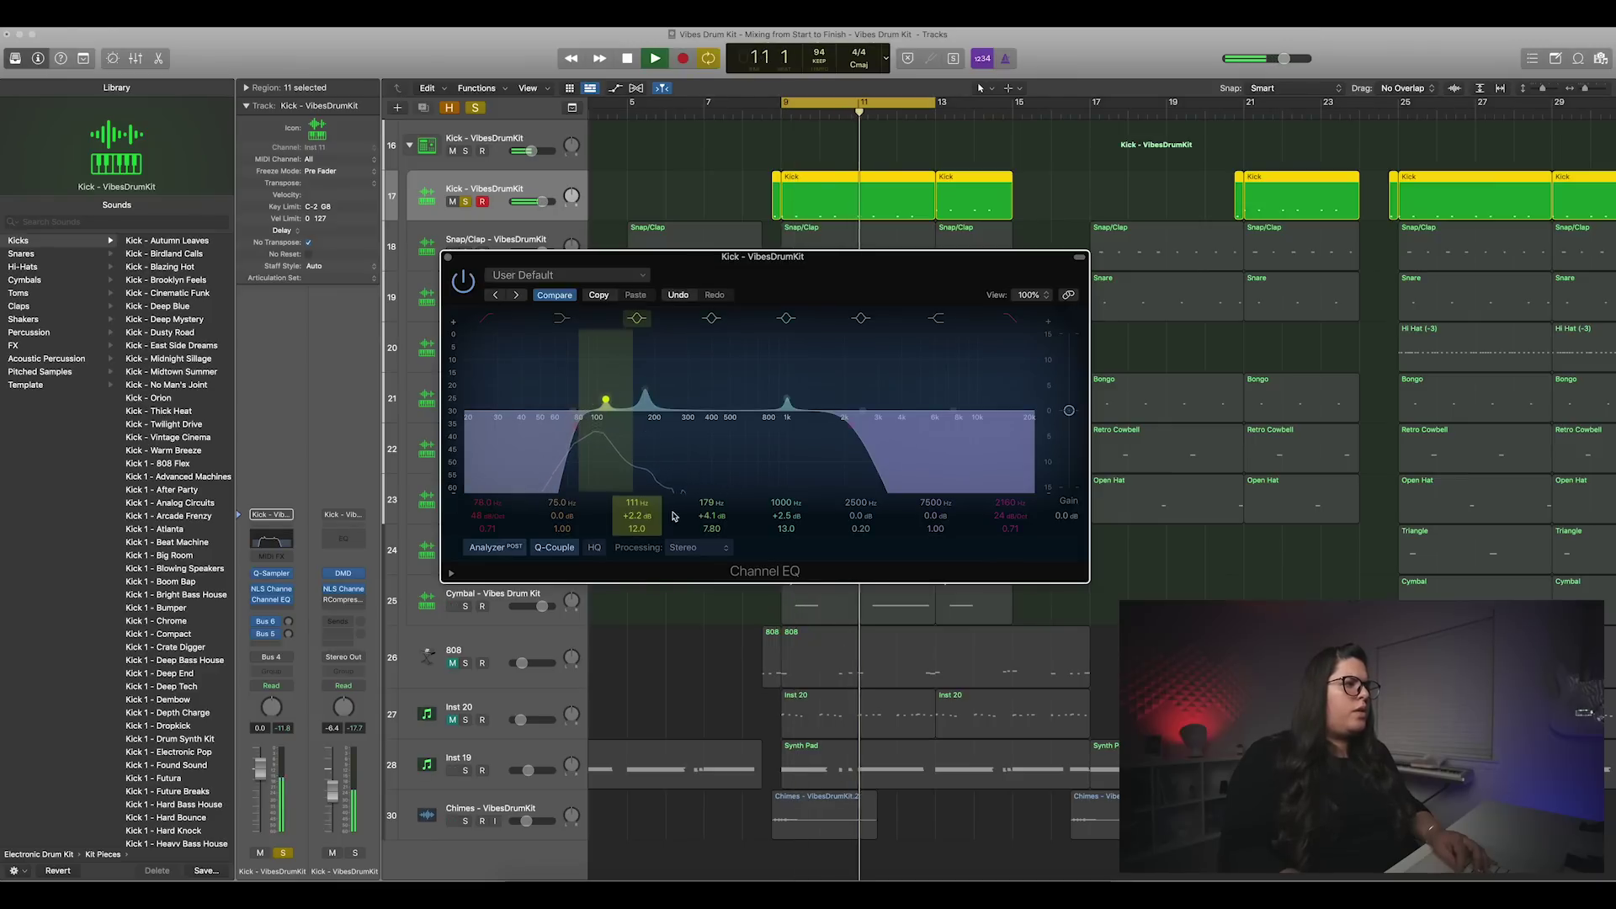
pyautogui.press('space')
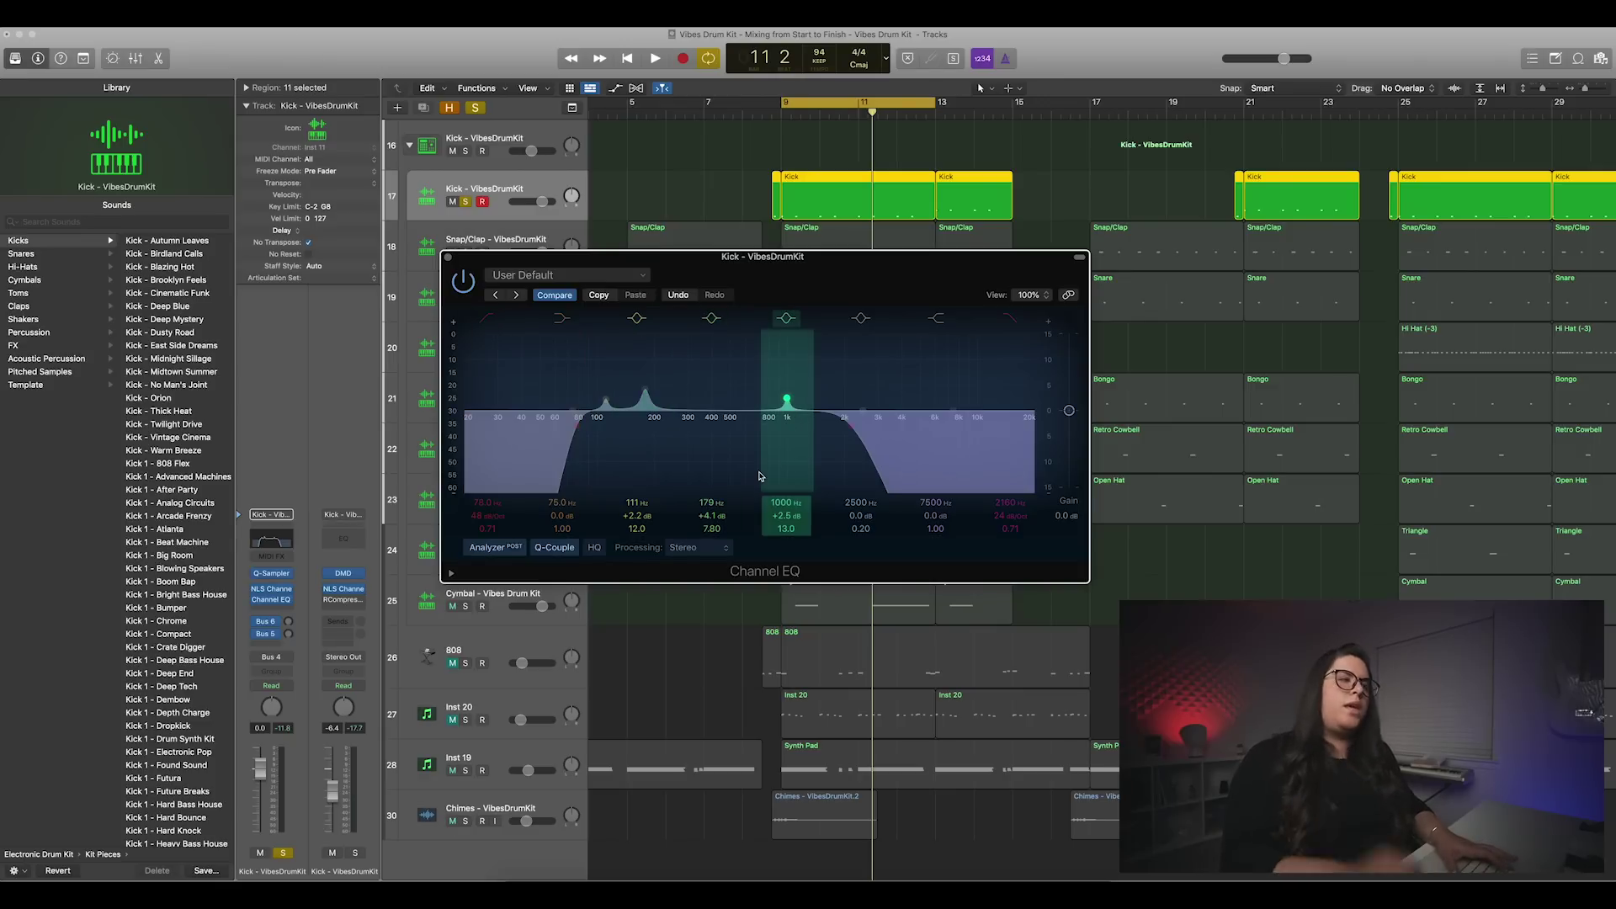
pyautogui.click(448, 261)
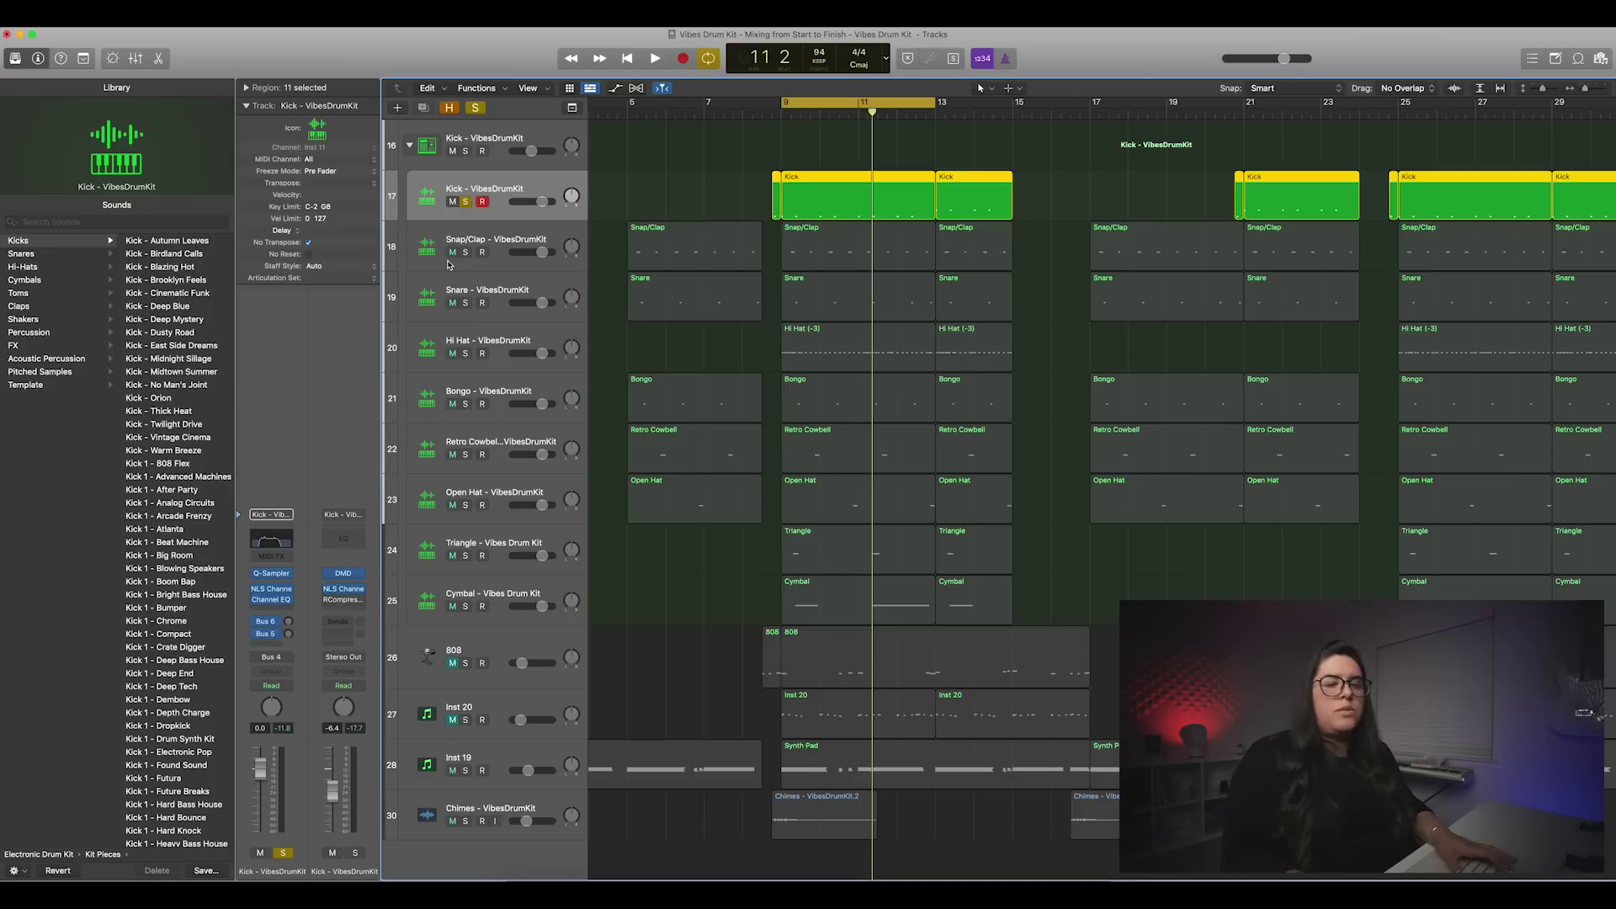
# Step: Insert Overdrive with an adjusted tone on the kick channel and lower the kick's volume to -9.0 dB
pyautogui.click(270, 612)
pyautogui.moveTo(293, 741)
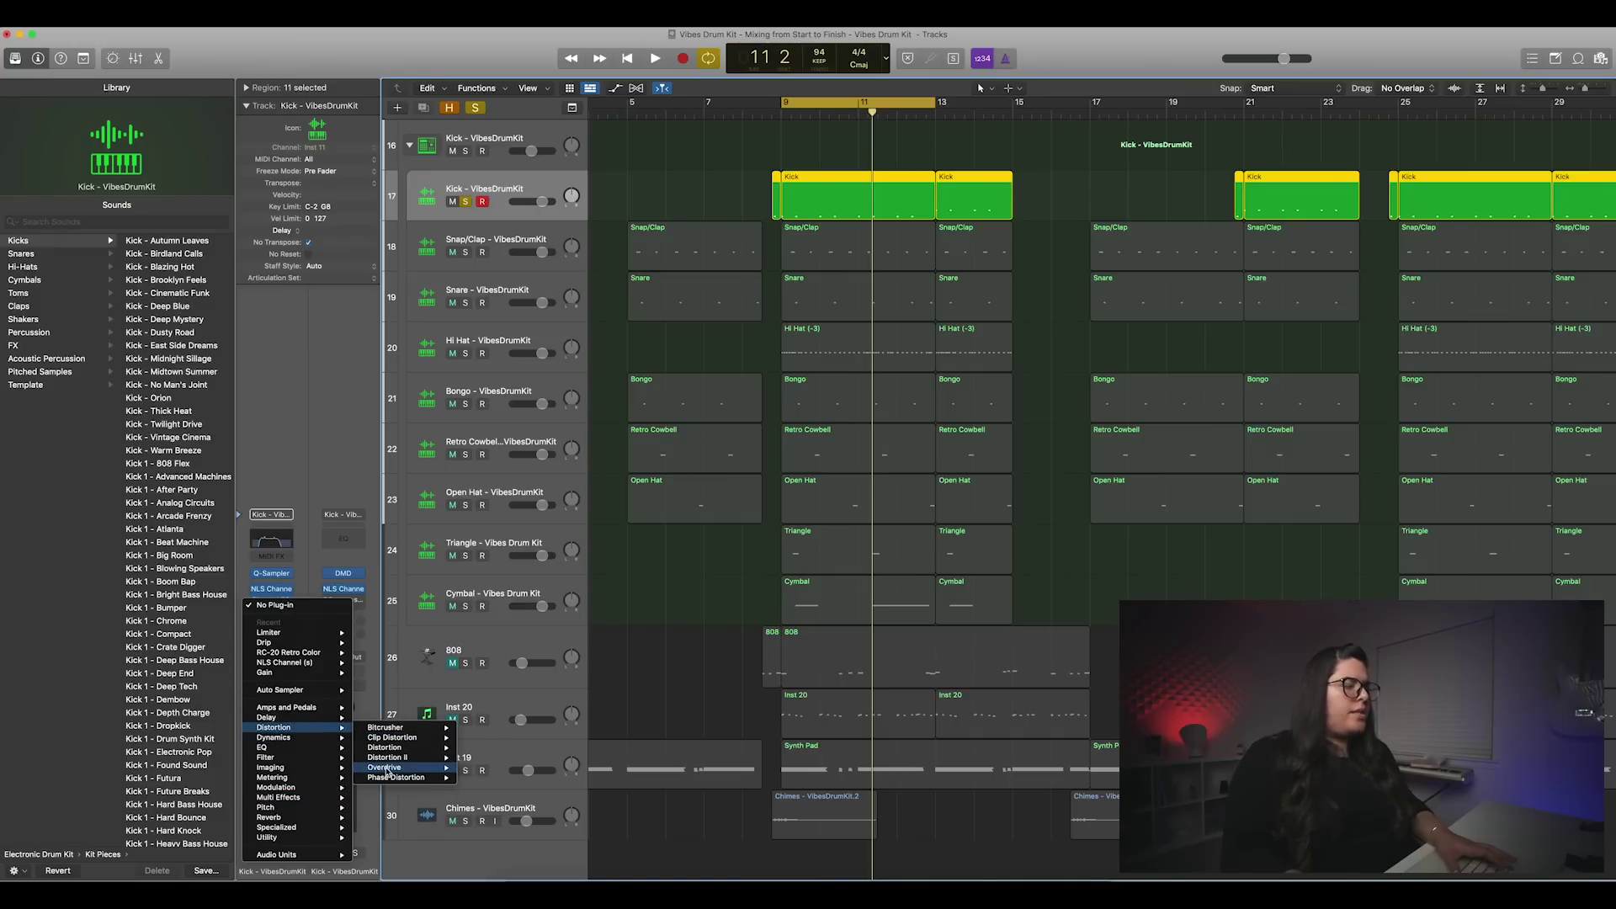
pyautogui.click(386, 768)
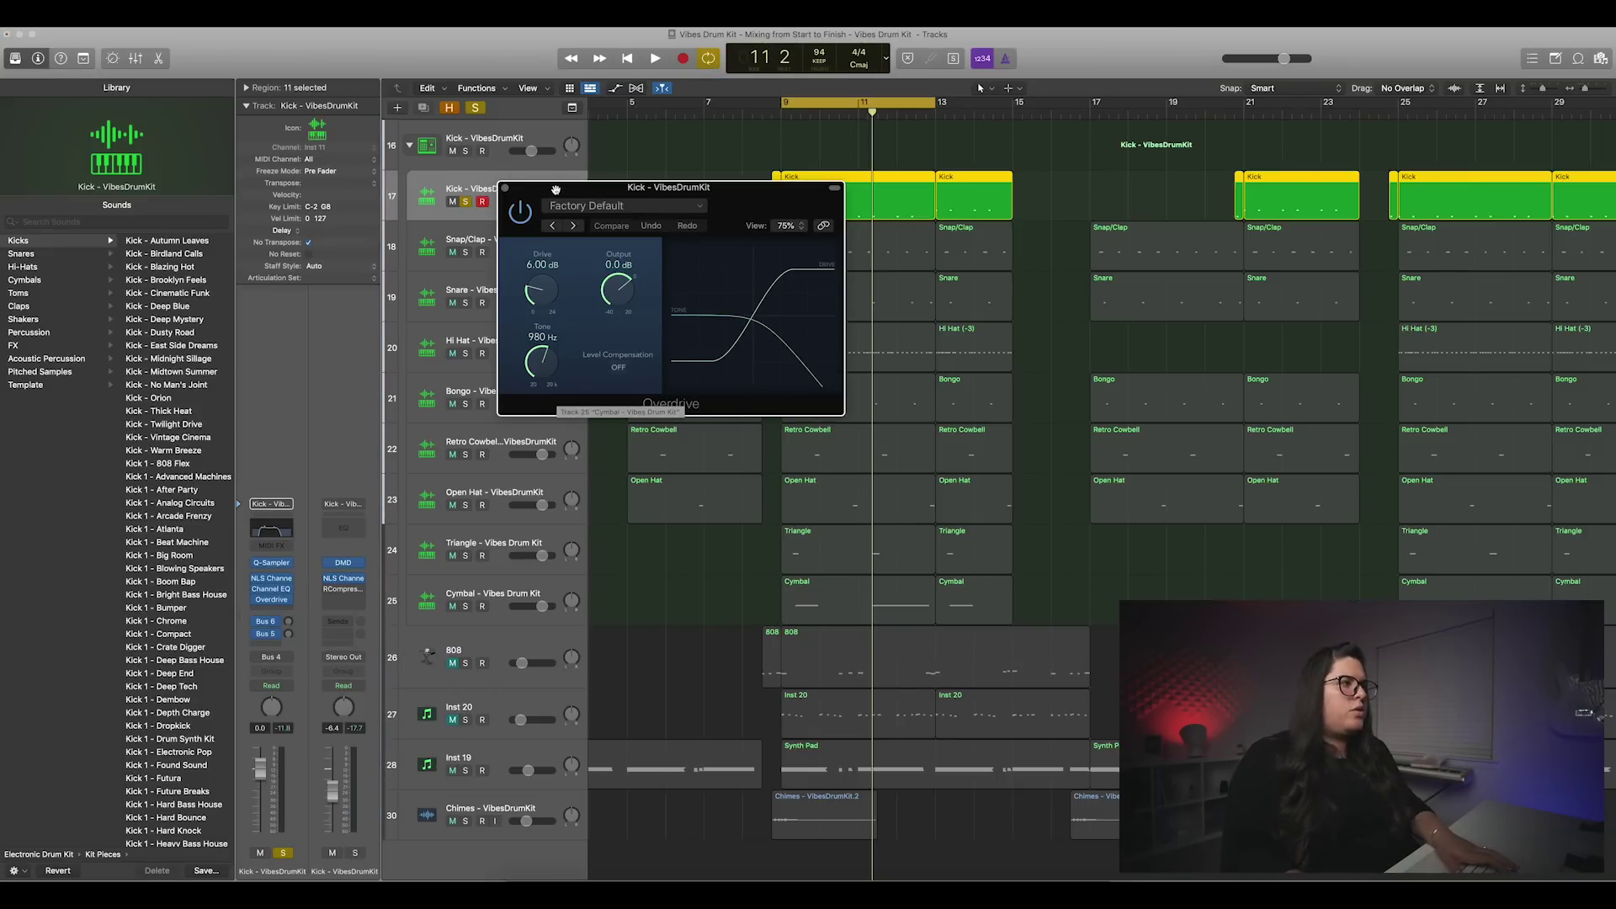
pyautogui.press('space')
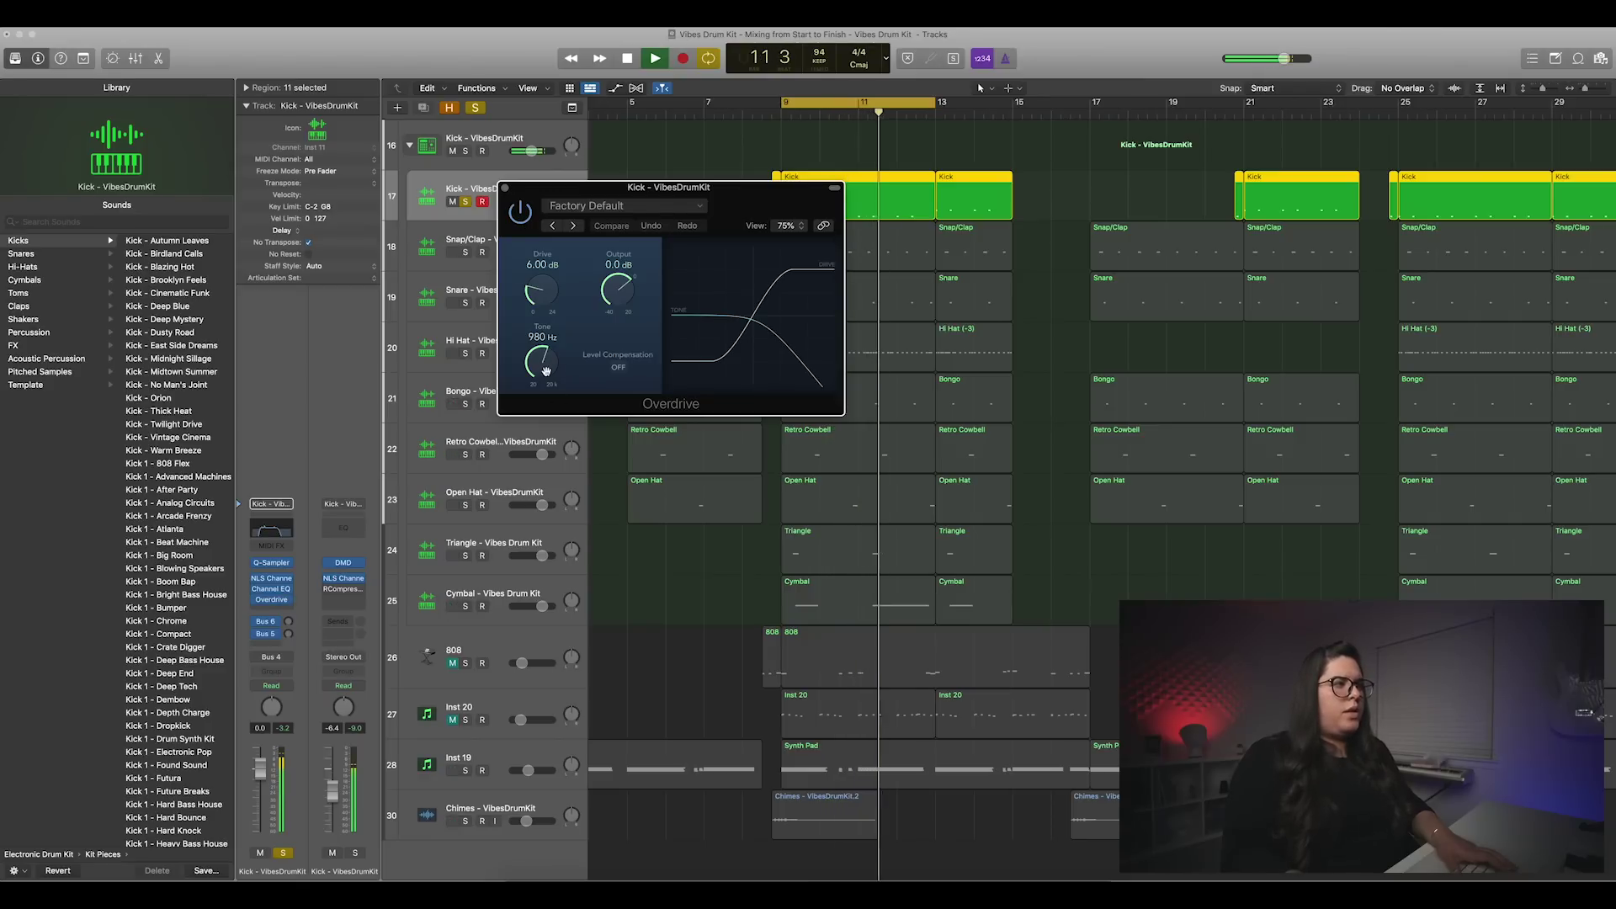
pyautogui.moveTo(542, 365); pyautogui.dragTo(542, 285)
pyautogui.moveTo(542, 362); pyautogui.dragTo(556, 501)
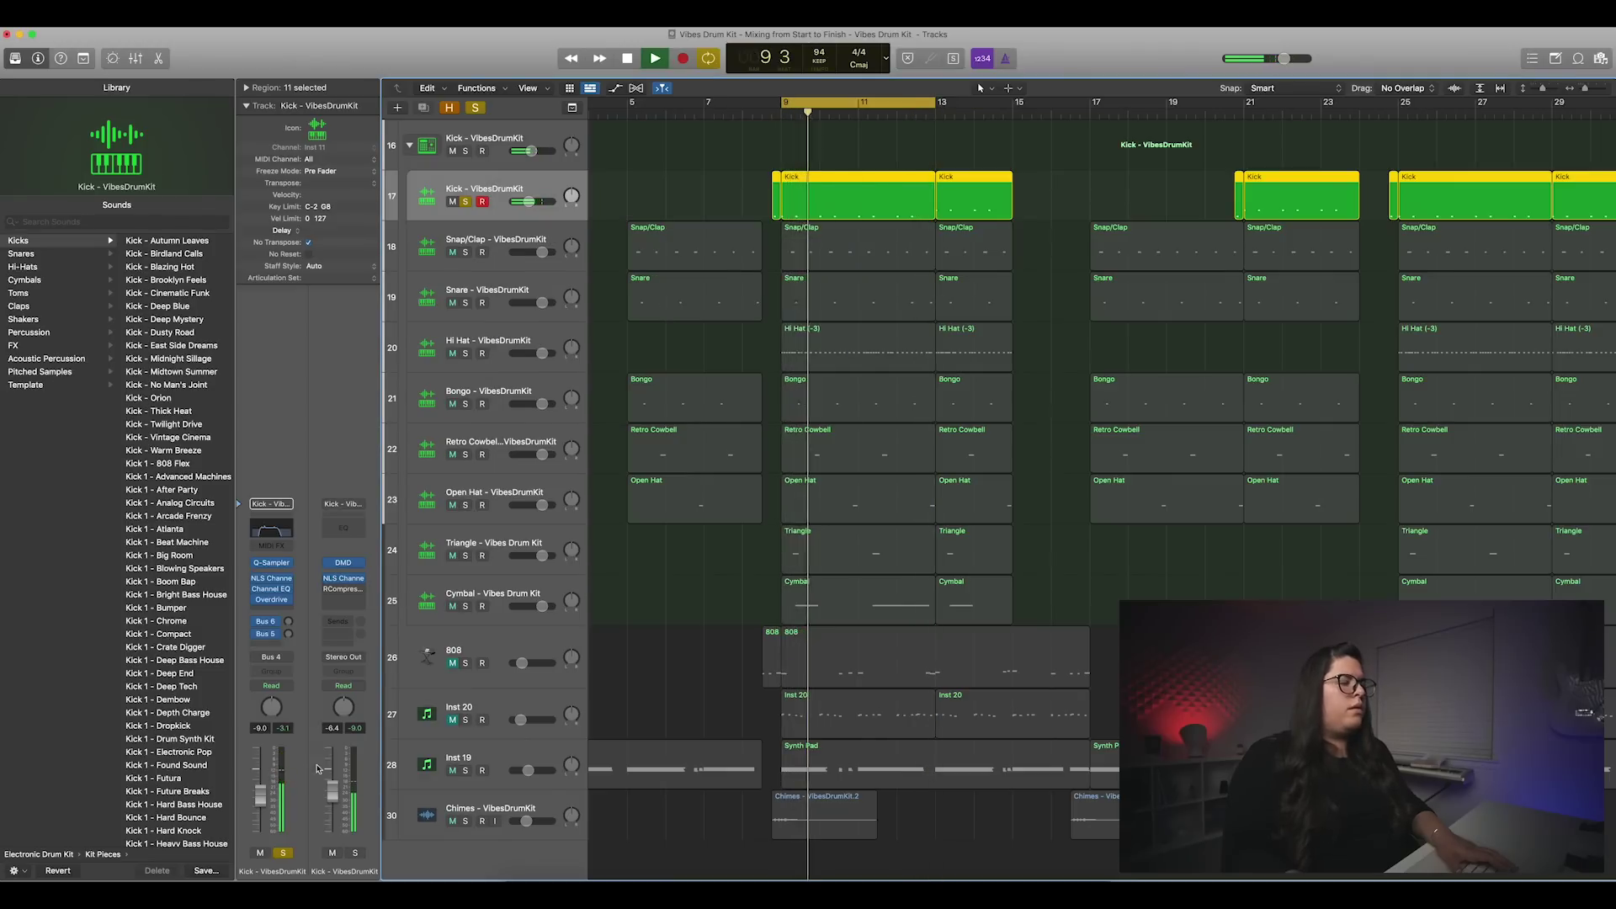
# Step: Solo the Snap/Clap track alongside the kick and lower its volume to about -8.8 dB during loop playback
pyautogui.click(513, 239)
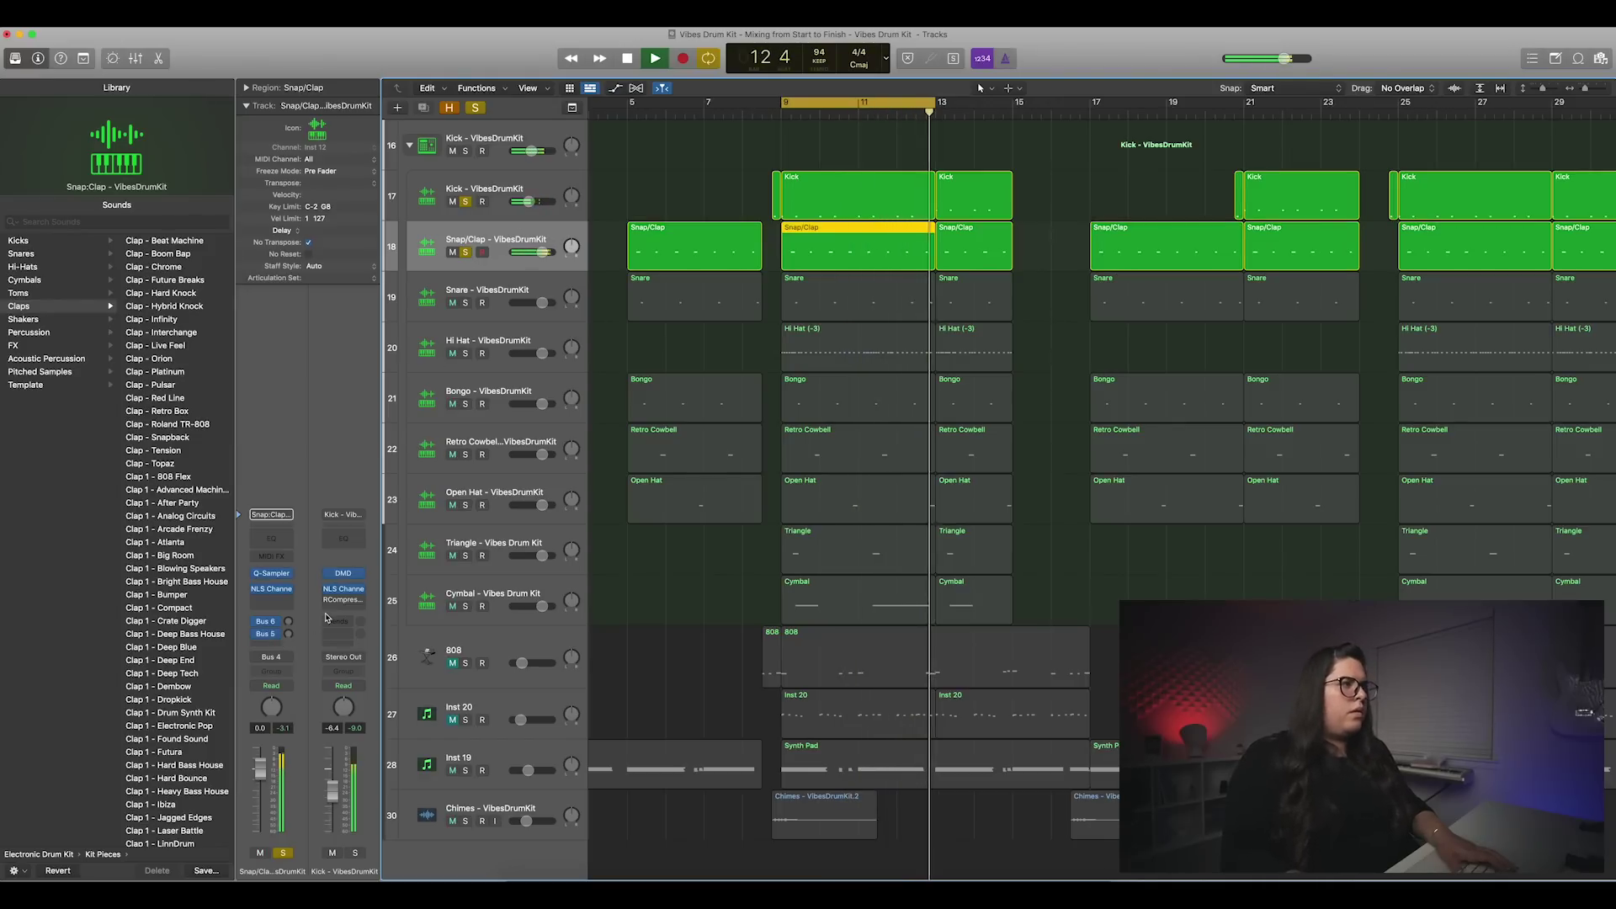
pyautogui.press('space')
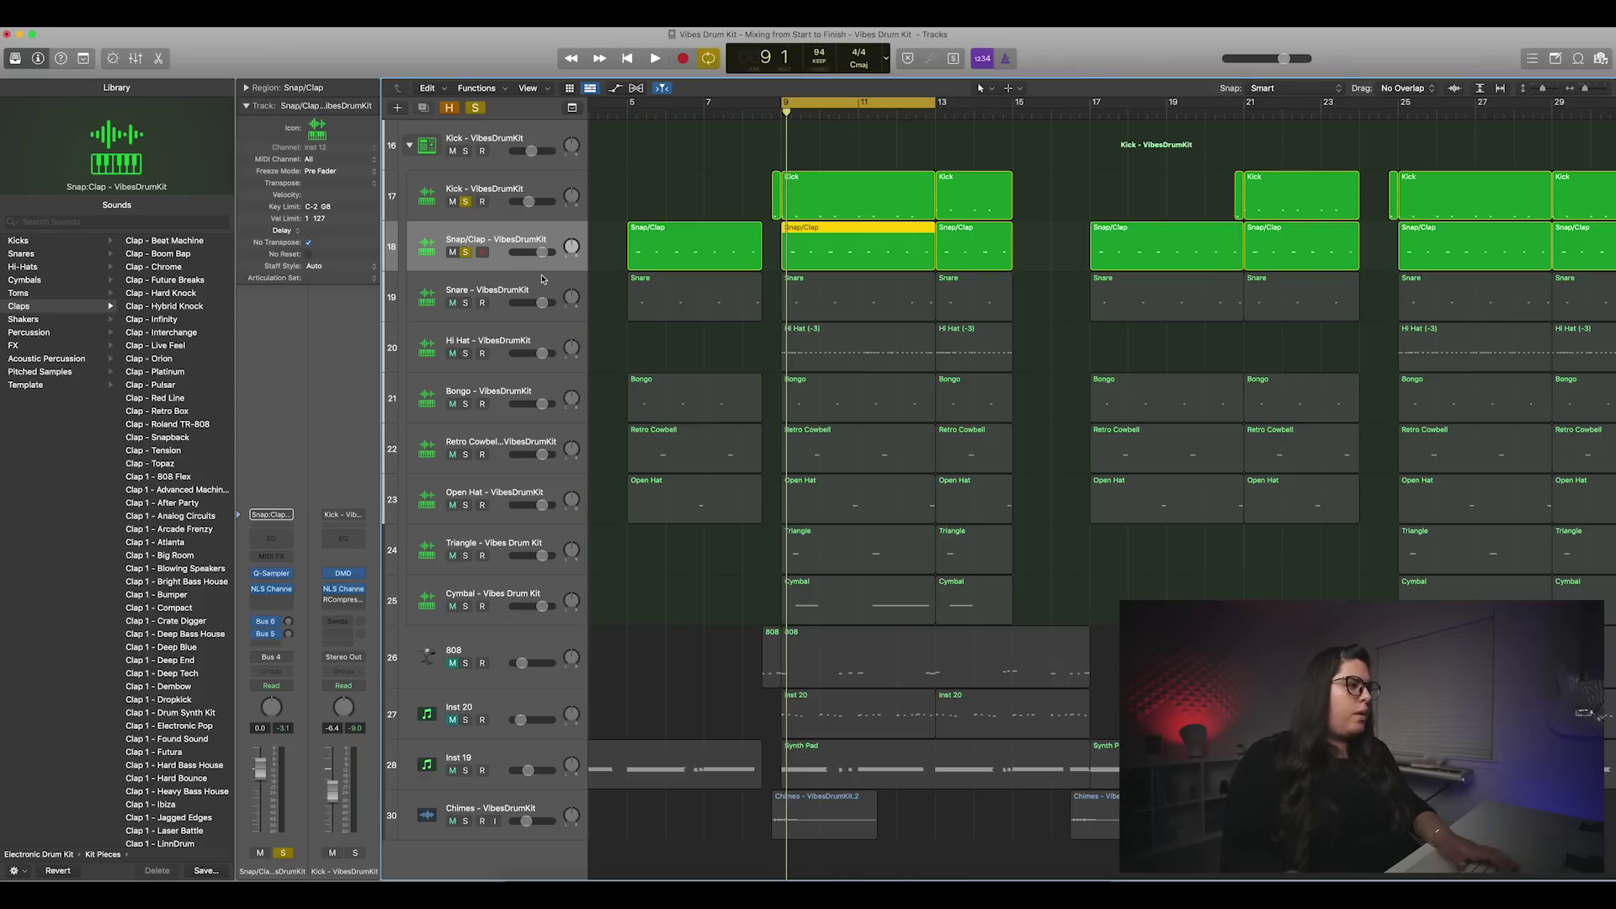
pyautogui.press('space')
pyautogui.moveTo(541, 252)
pyautogui.moveTo(542, 252); pyautogui.dragTo(523, 251)
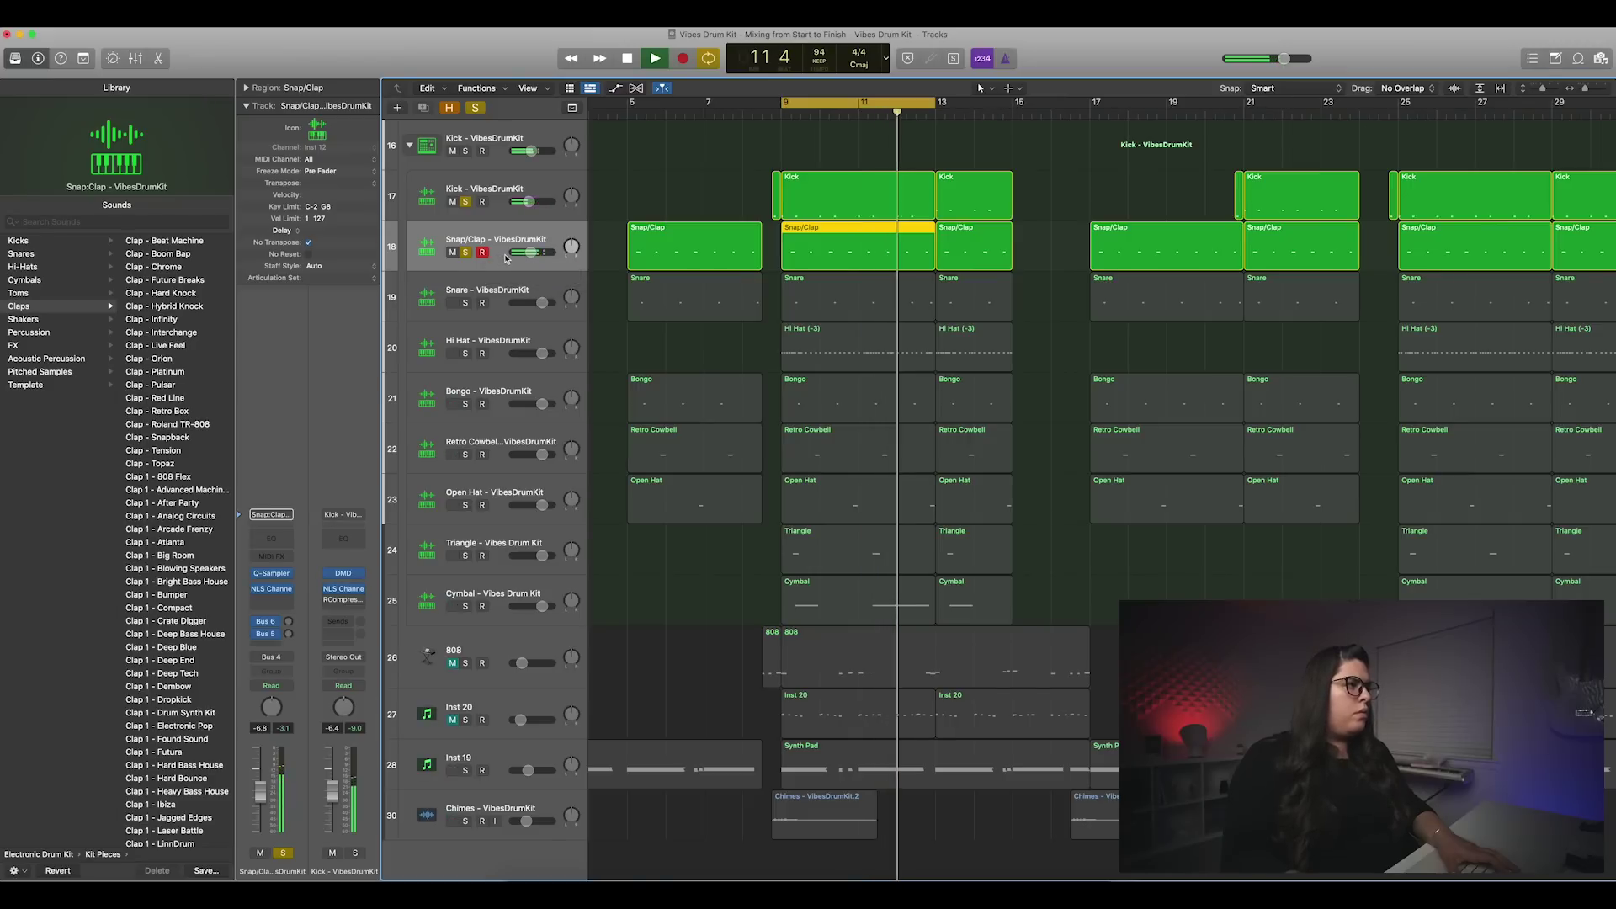
pyautogui.moveTo(528, 253); pyautogui.dragTo(523, 254)
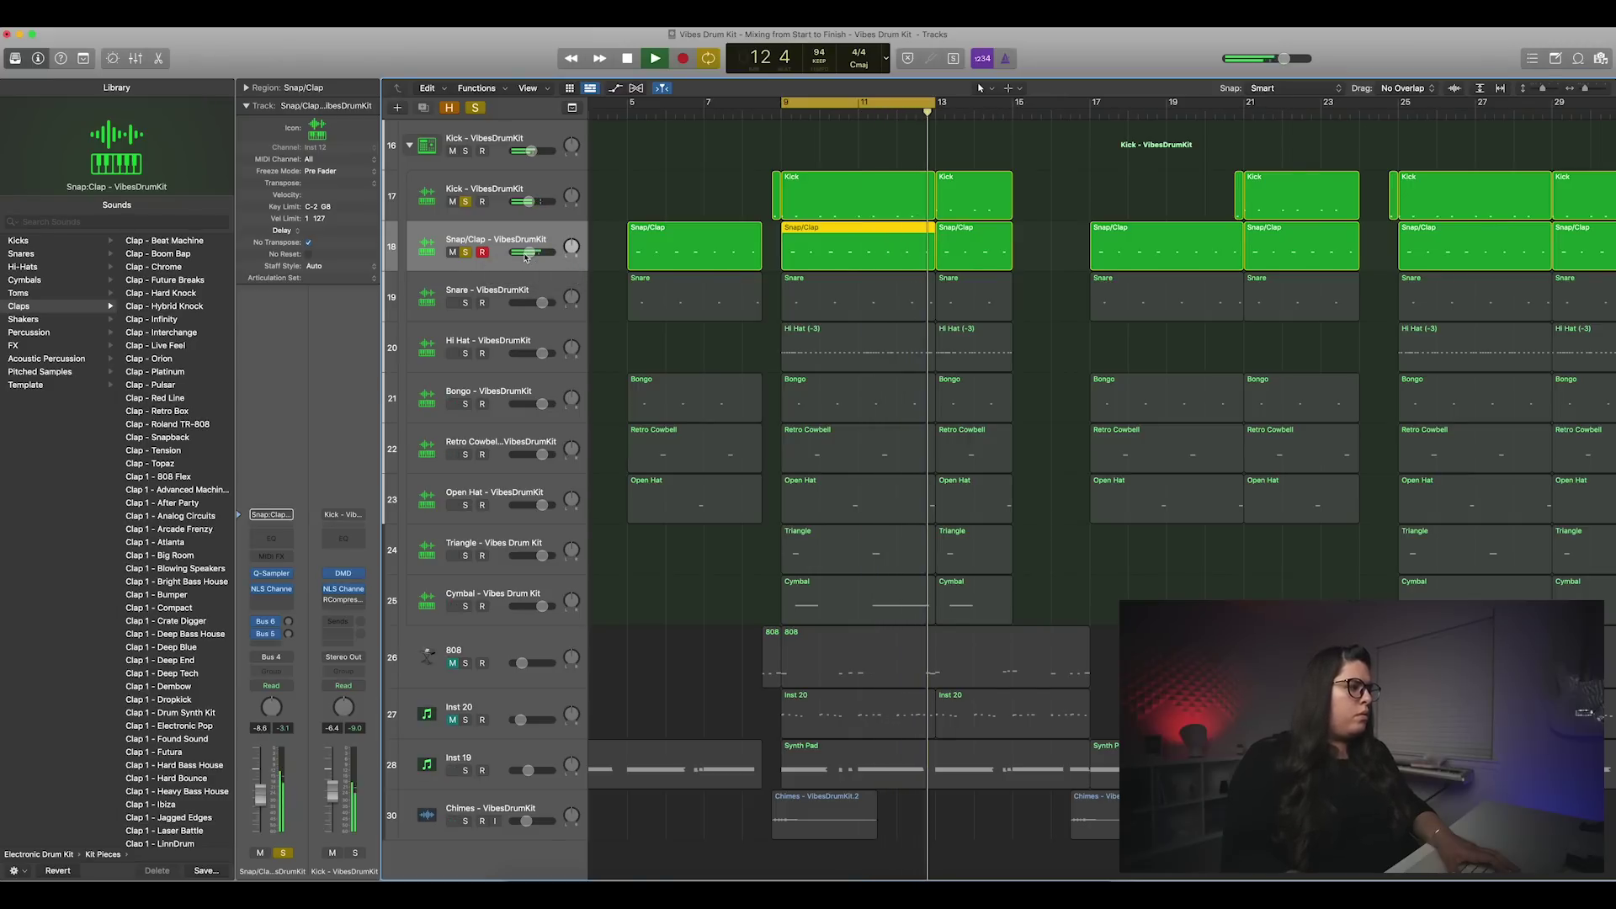
pyautogui.moveTo(525, 254)
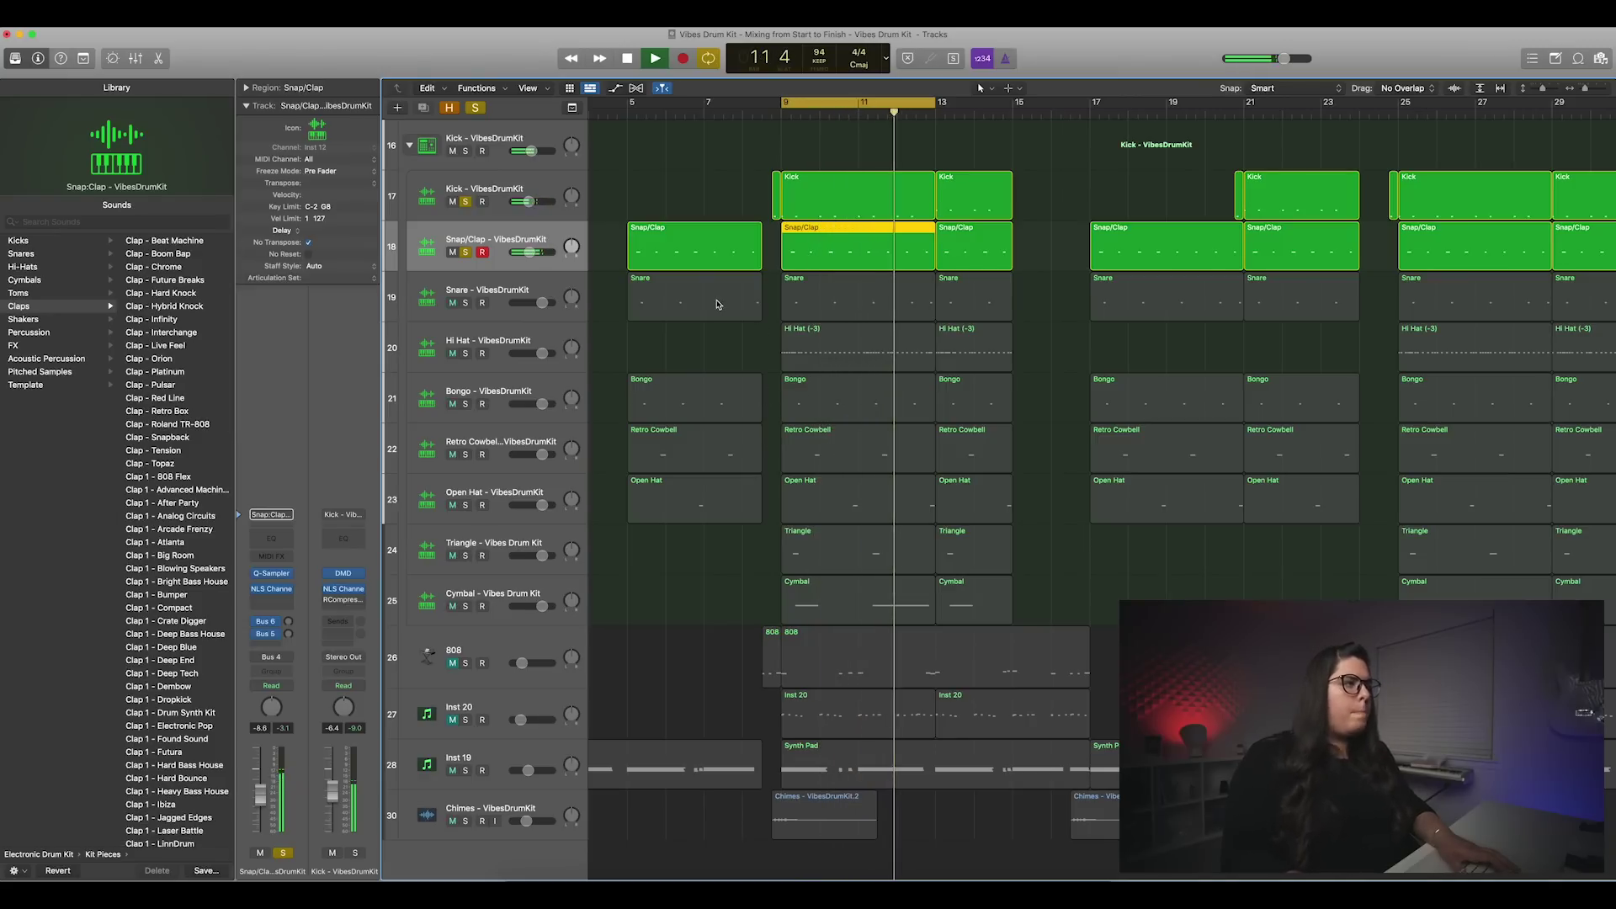
pyautogui.press('space')
# Step: Try a Channel EQ on the Snap/Clap channel with a low cut at 474 Hz and a 48 dB/Oct slope
pyautogui.click(276, 600)
pyautogui.click(349, 521)
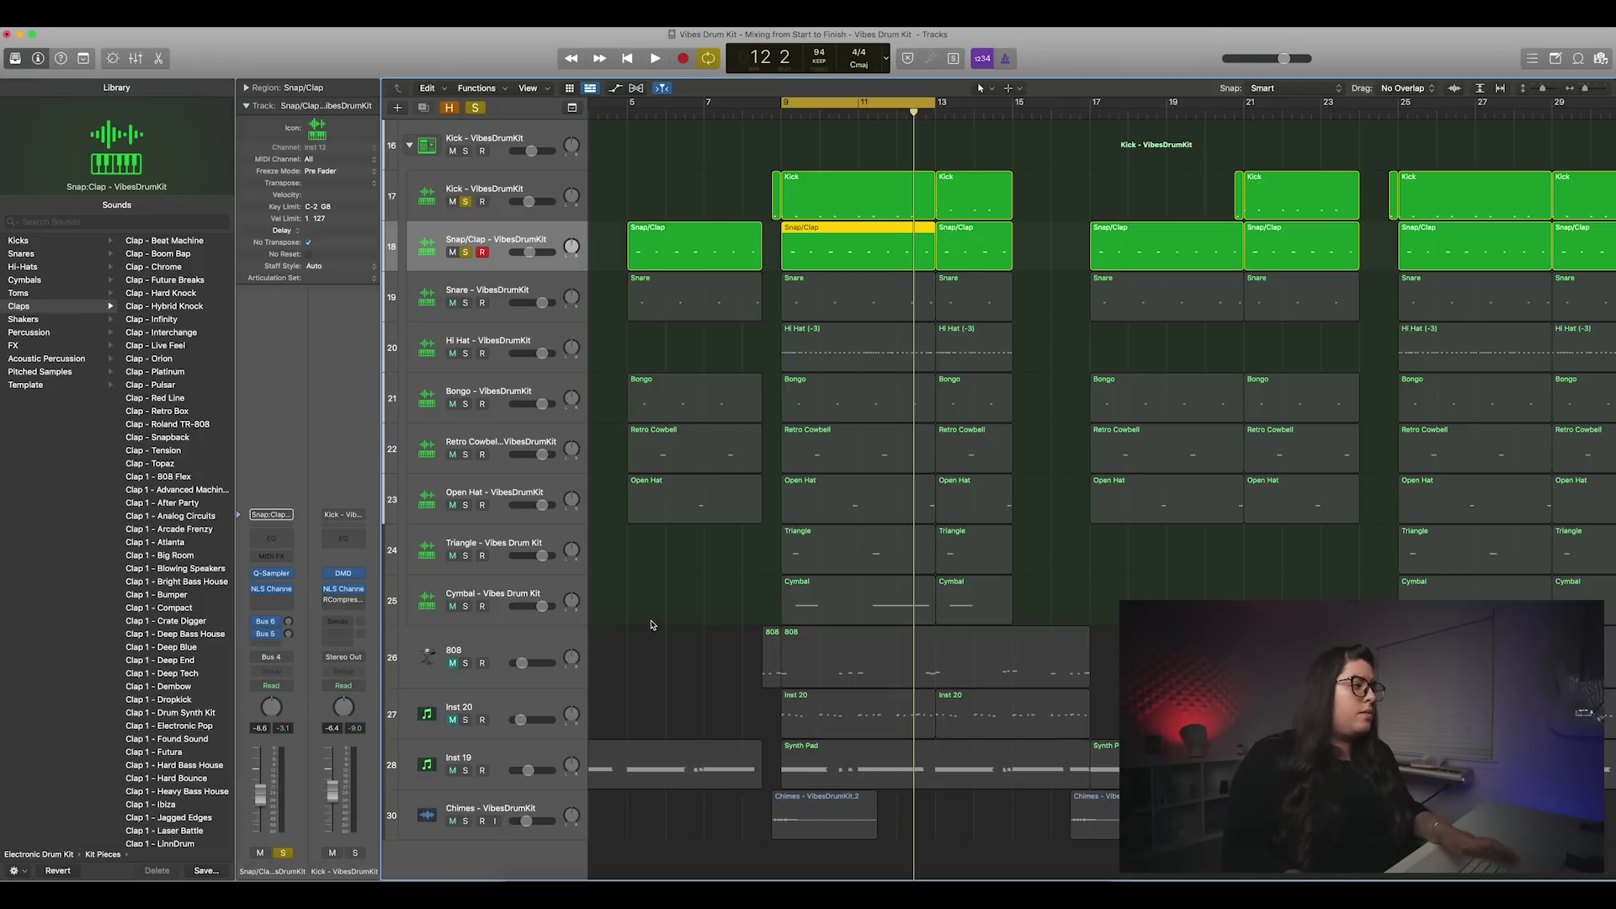
pyautogui.click(285, 600)
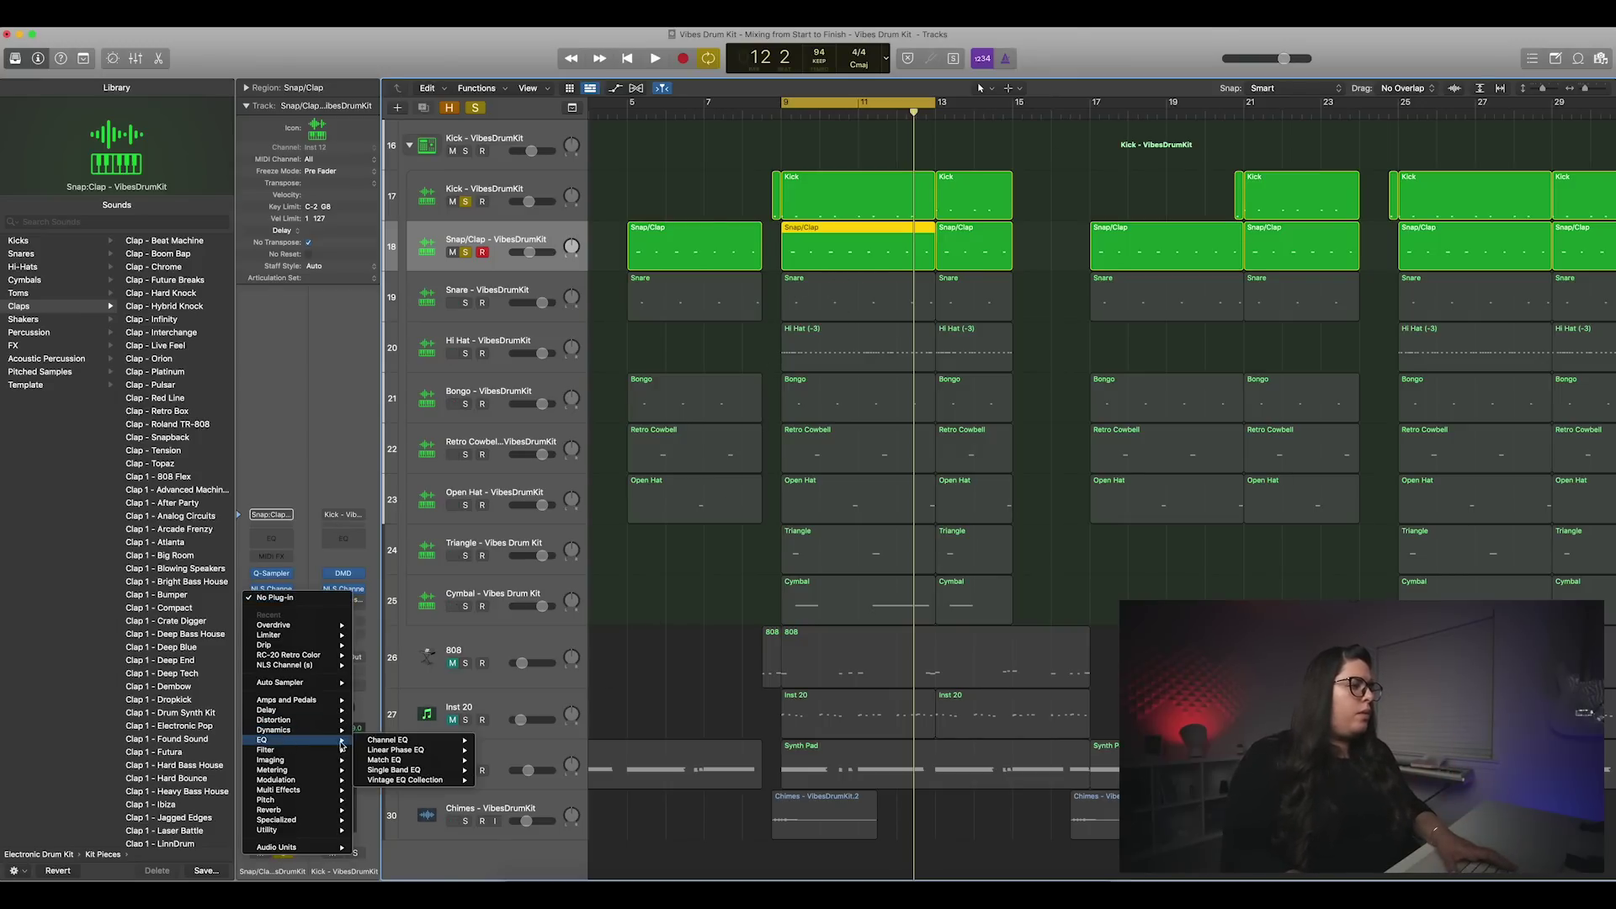
pyautogui.click(387, 739)
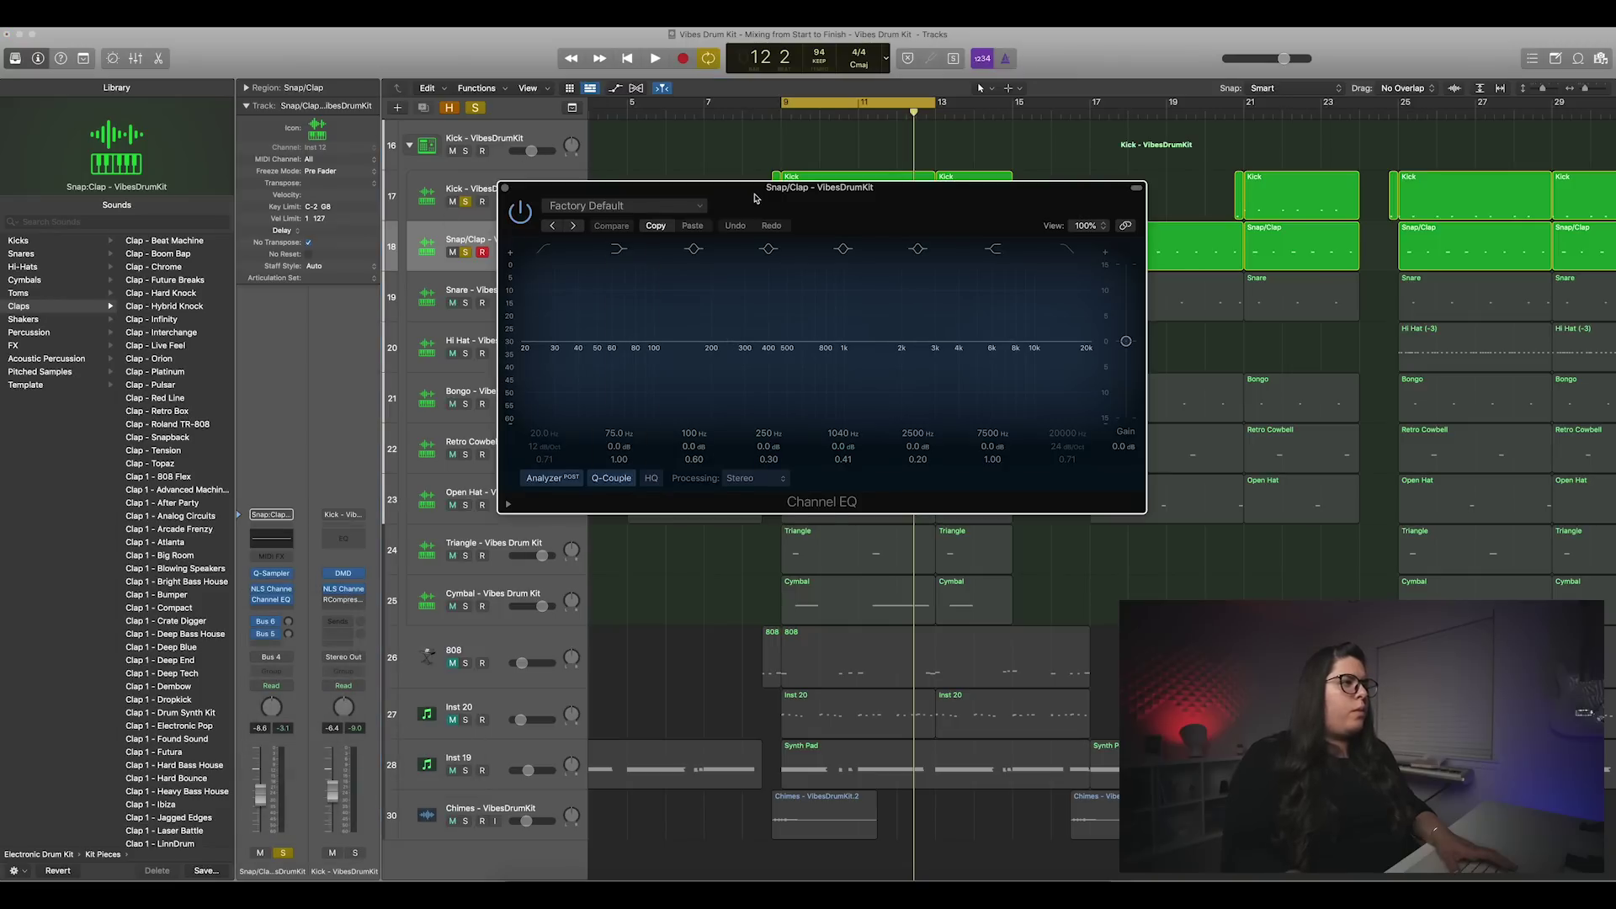
pyautogui.moveTo(755, 195); pyautogui.dragTo(680, 207)
pyautogui.click(468, 260)
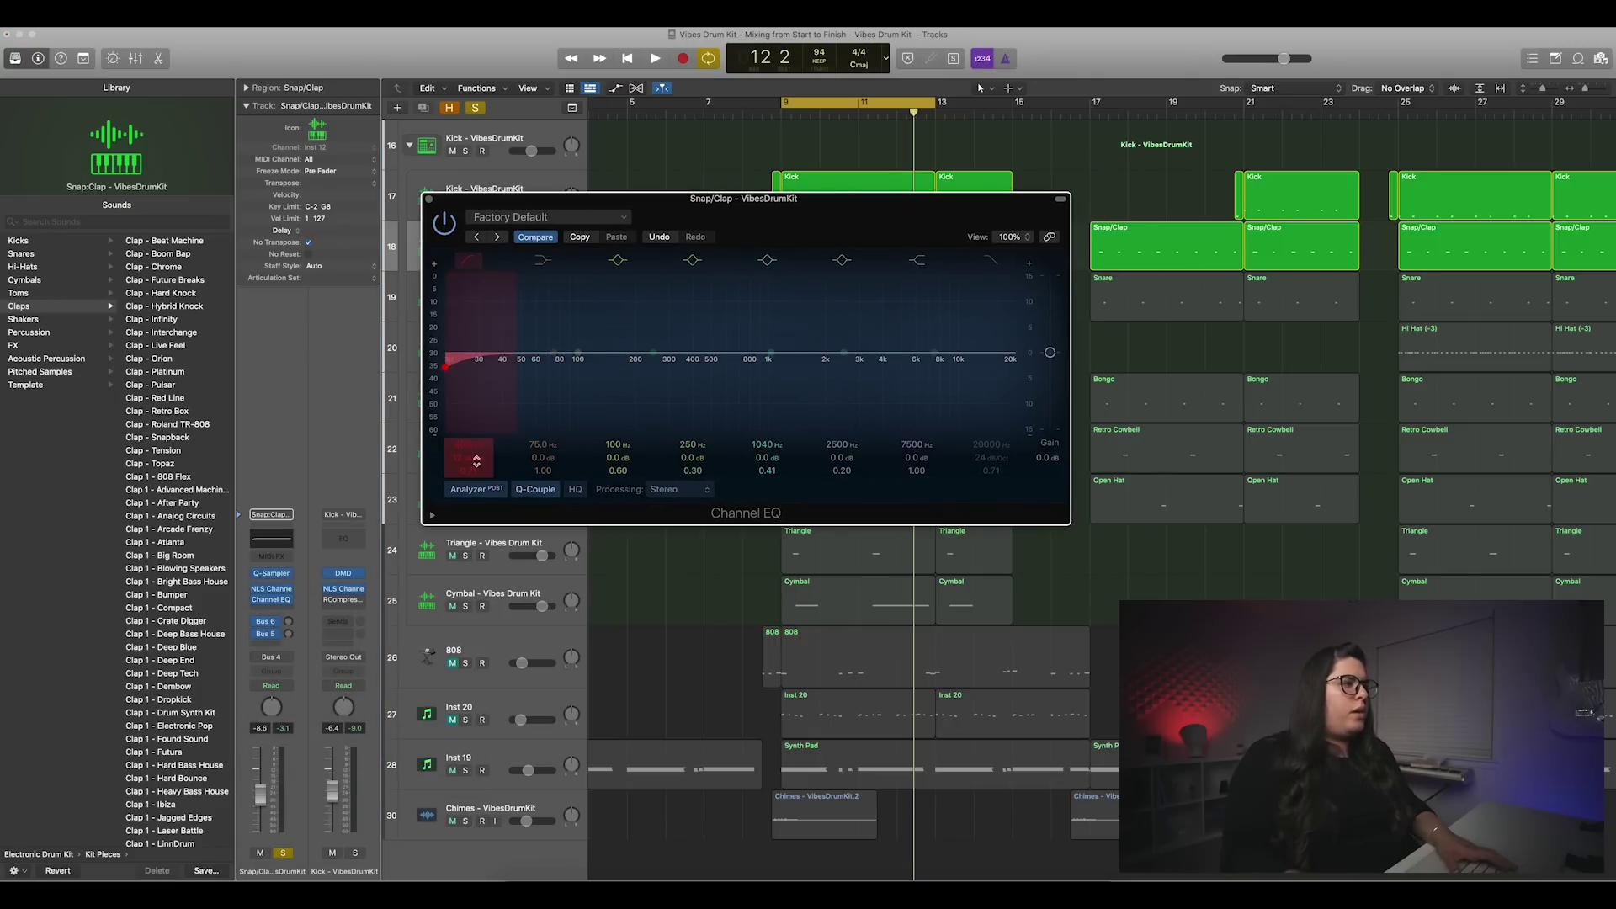
pyautogui.moveTo(447, 367); pyautogui.dragTo(520, 367)
pyautogui.moveTo(462, 461); pyautogui.dragTo(462, 396)
# Step: Try a 1.6 dB high-shelf boost at 7500 Hz on the Snap/Clap EQ during playback, and bypass the EQ
pyautogui.press('space')
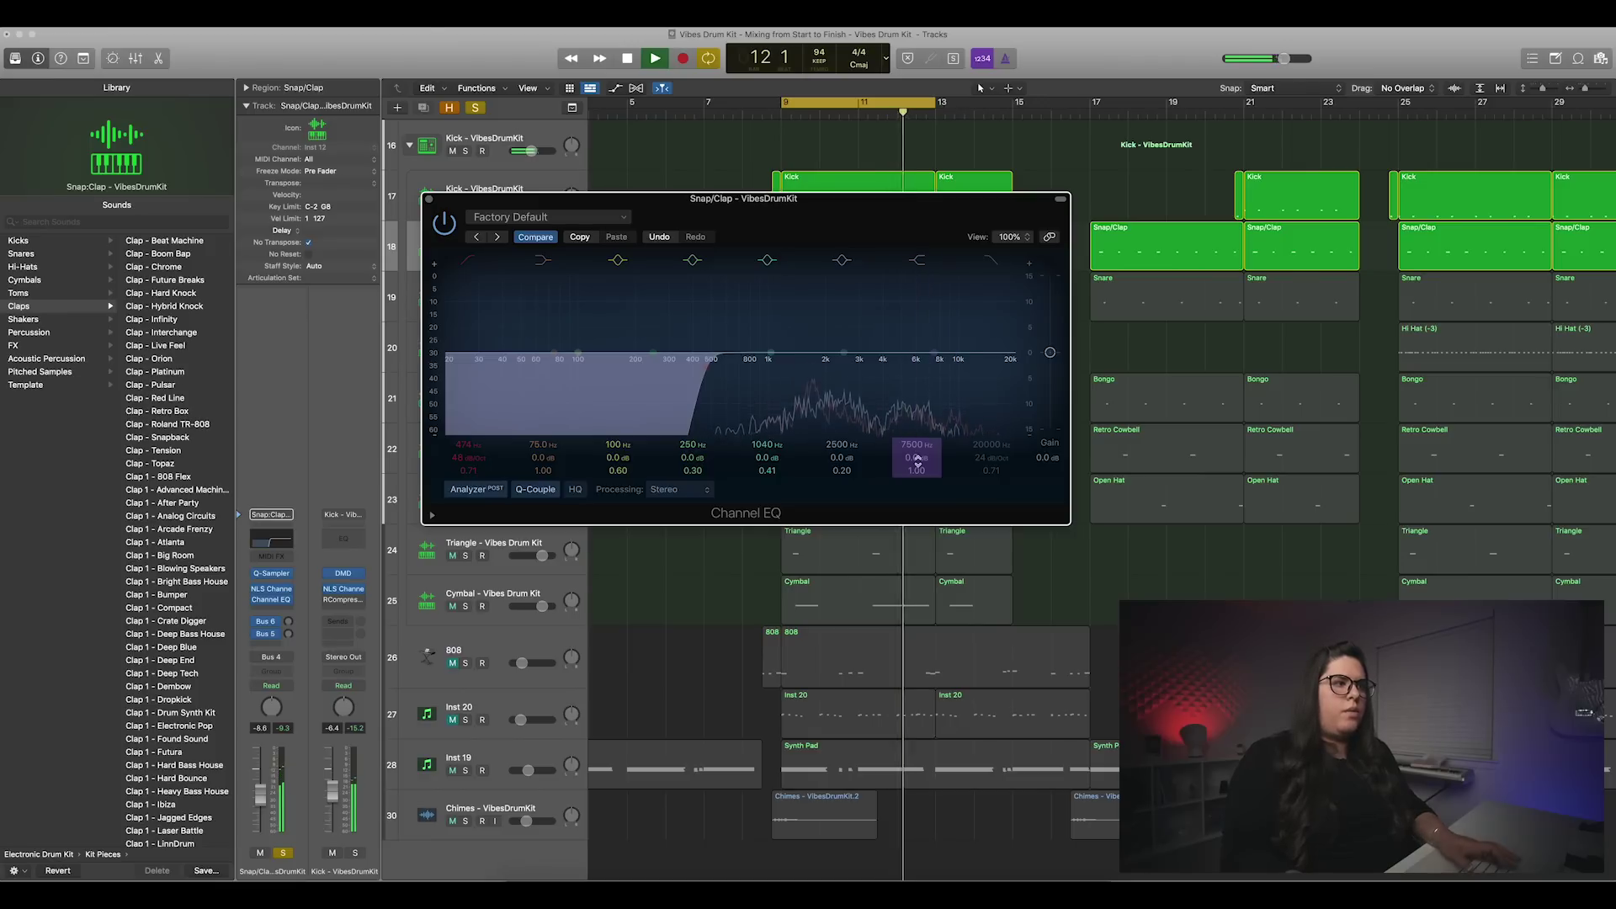
pyautogui.press('space')
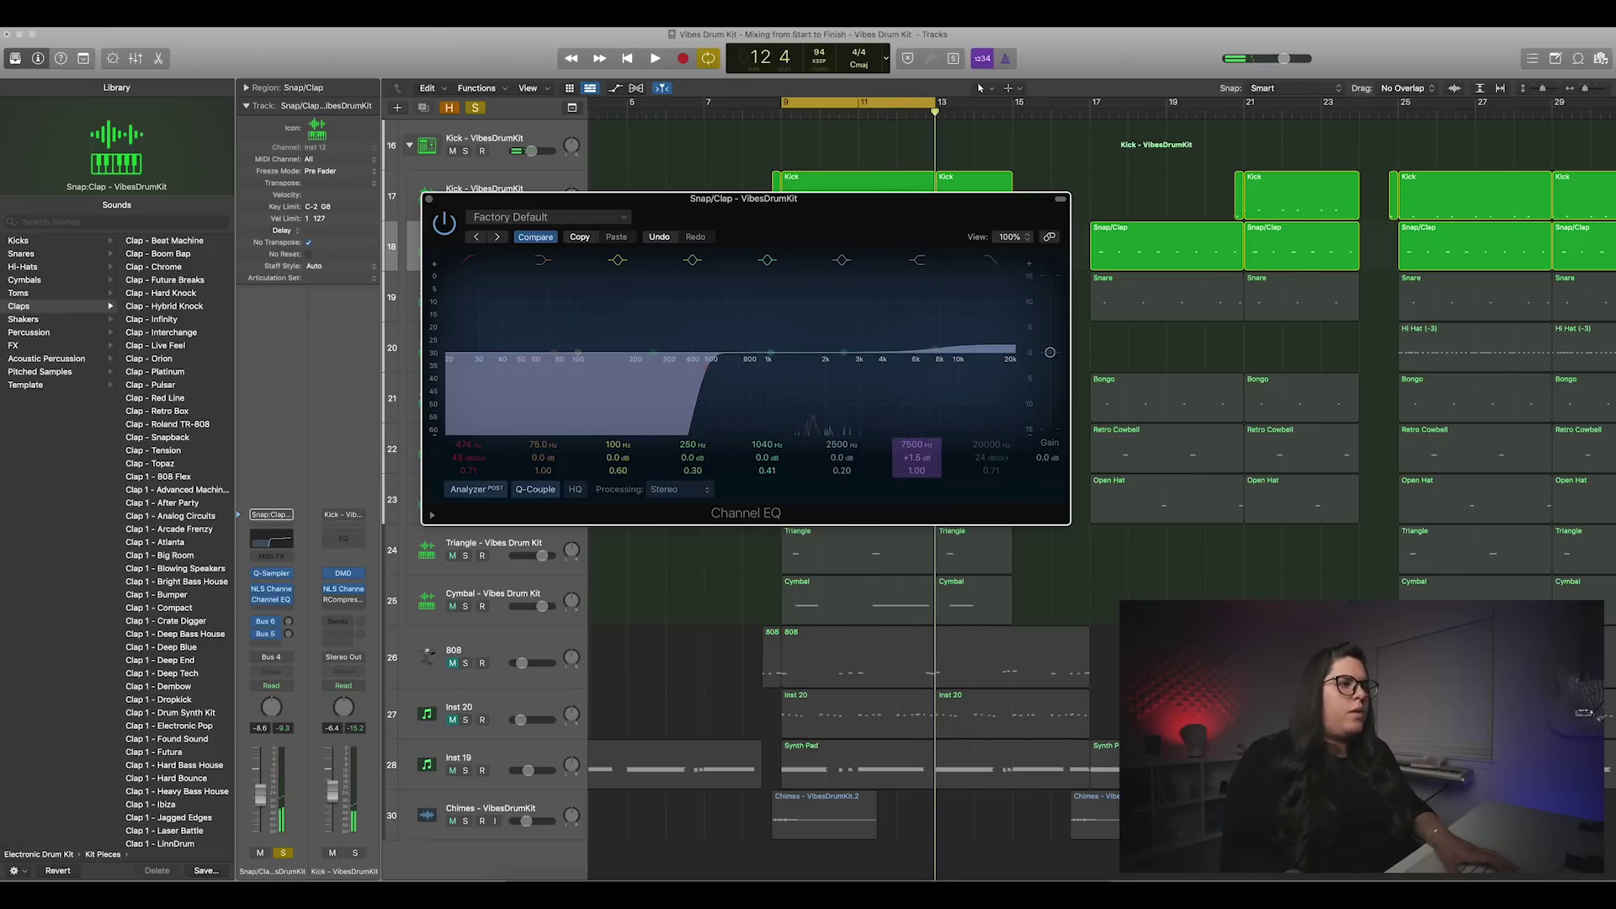
pyautogui.press('space')
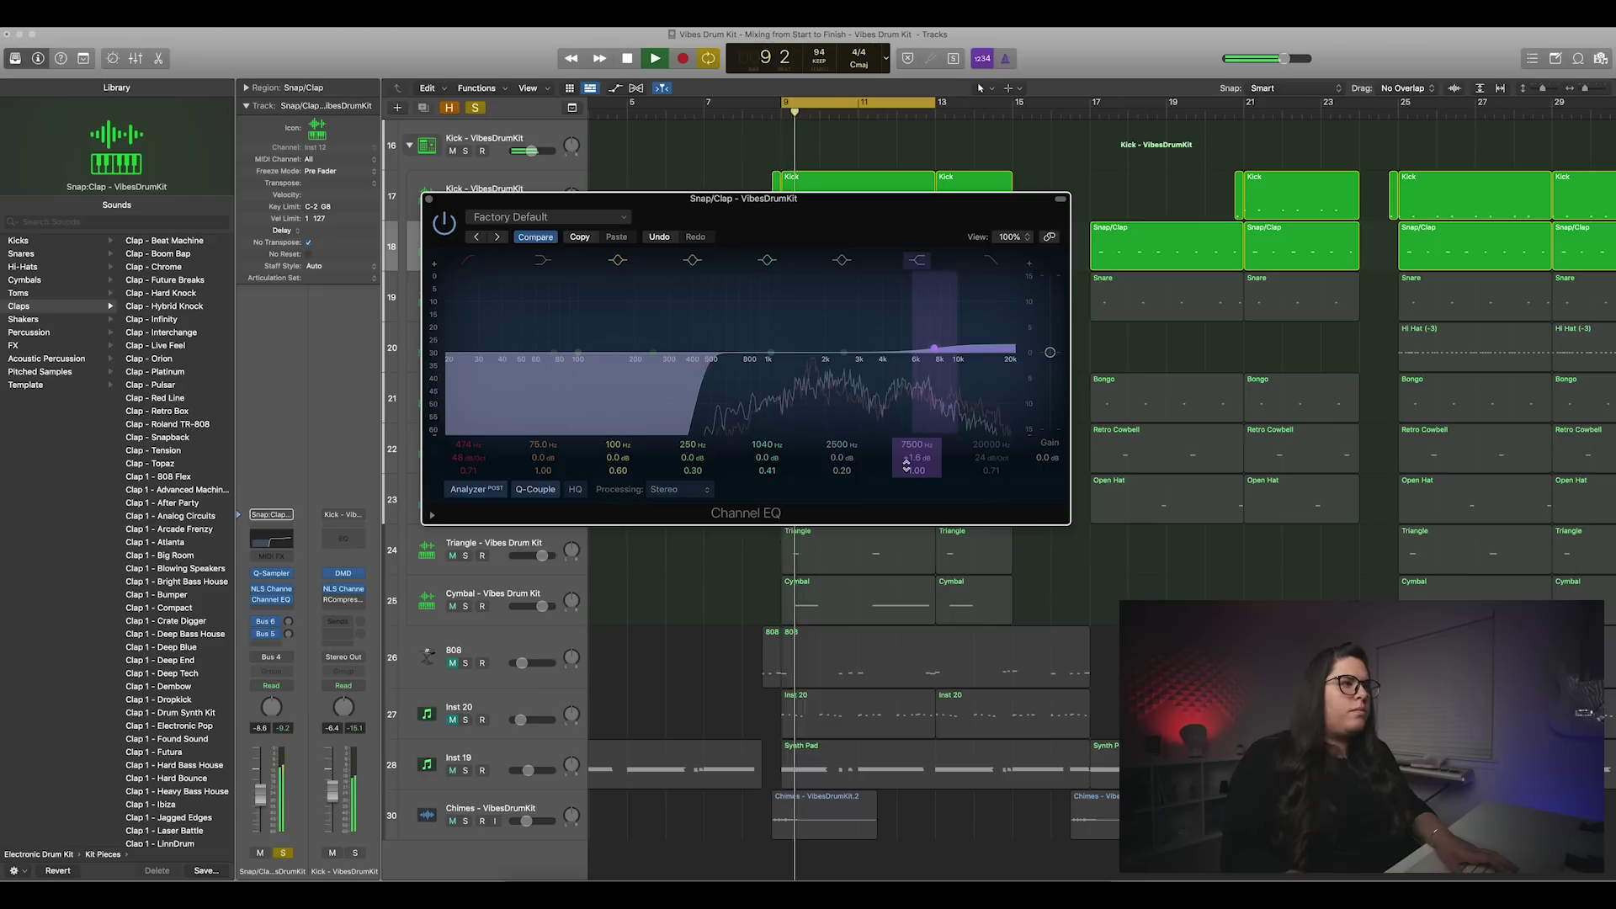
pyautogui.press('space')
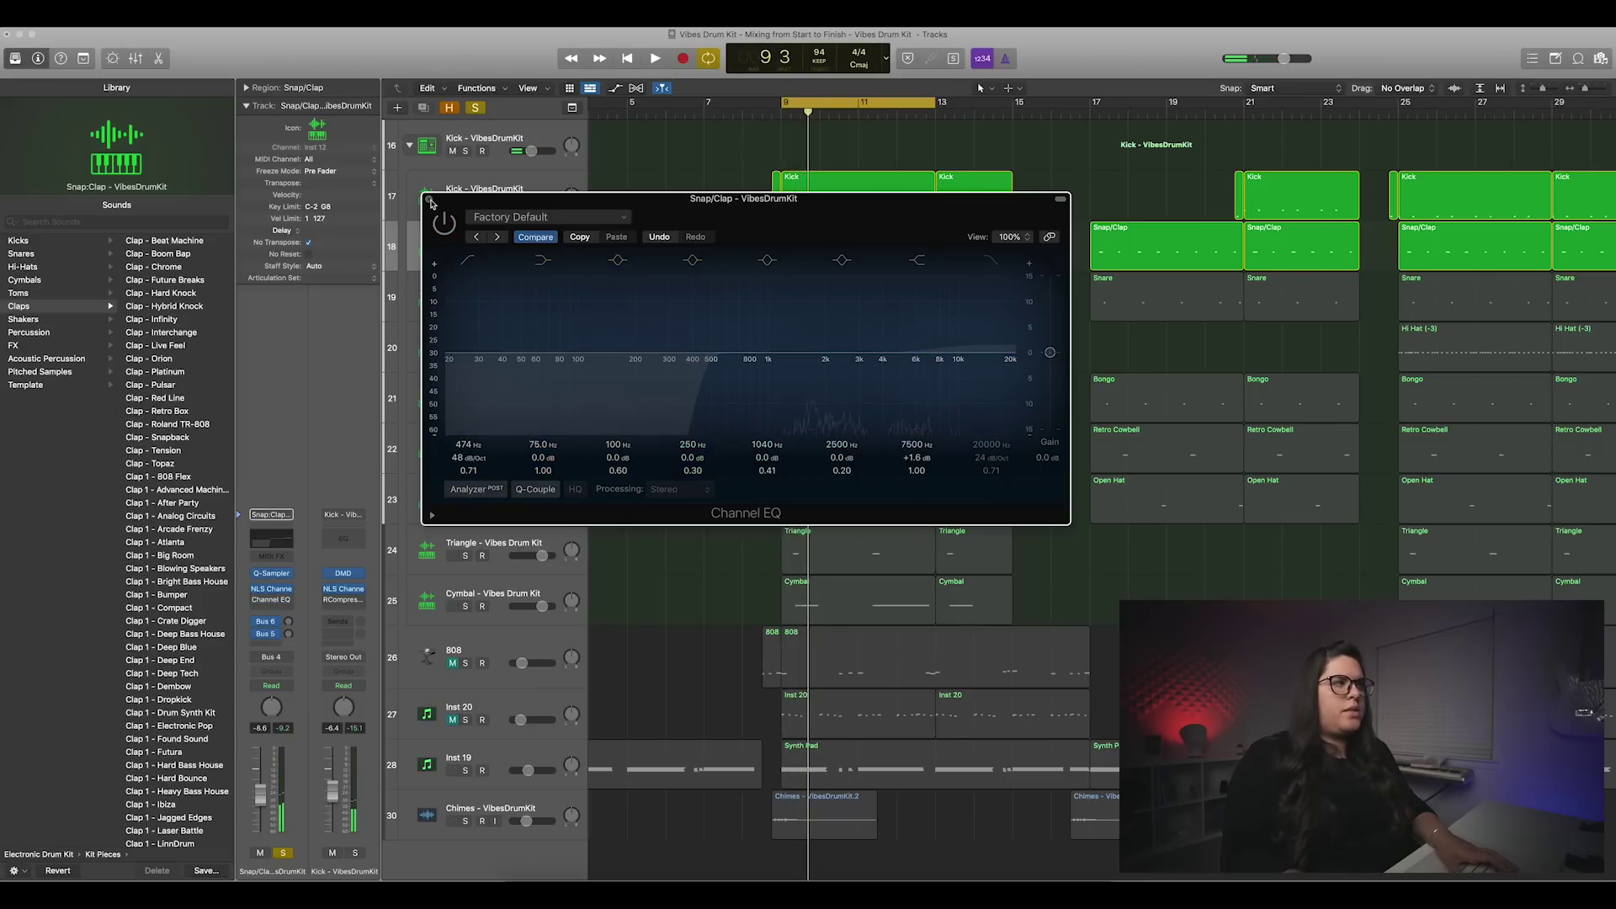
pyautogui.click(429, 198)
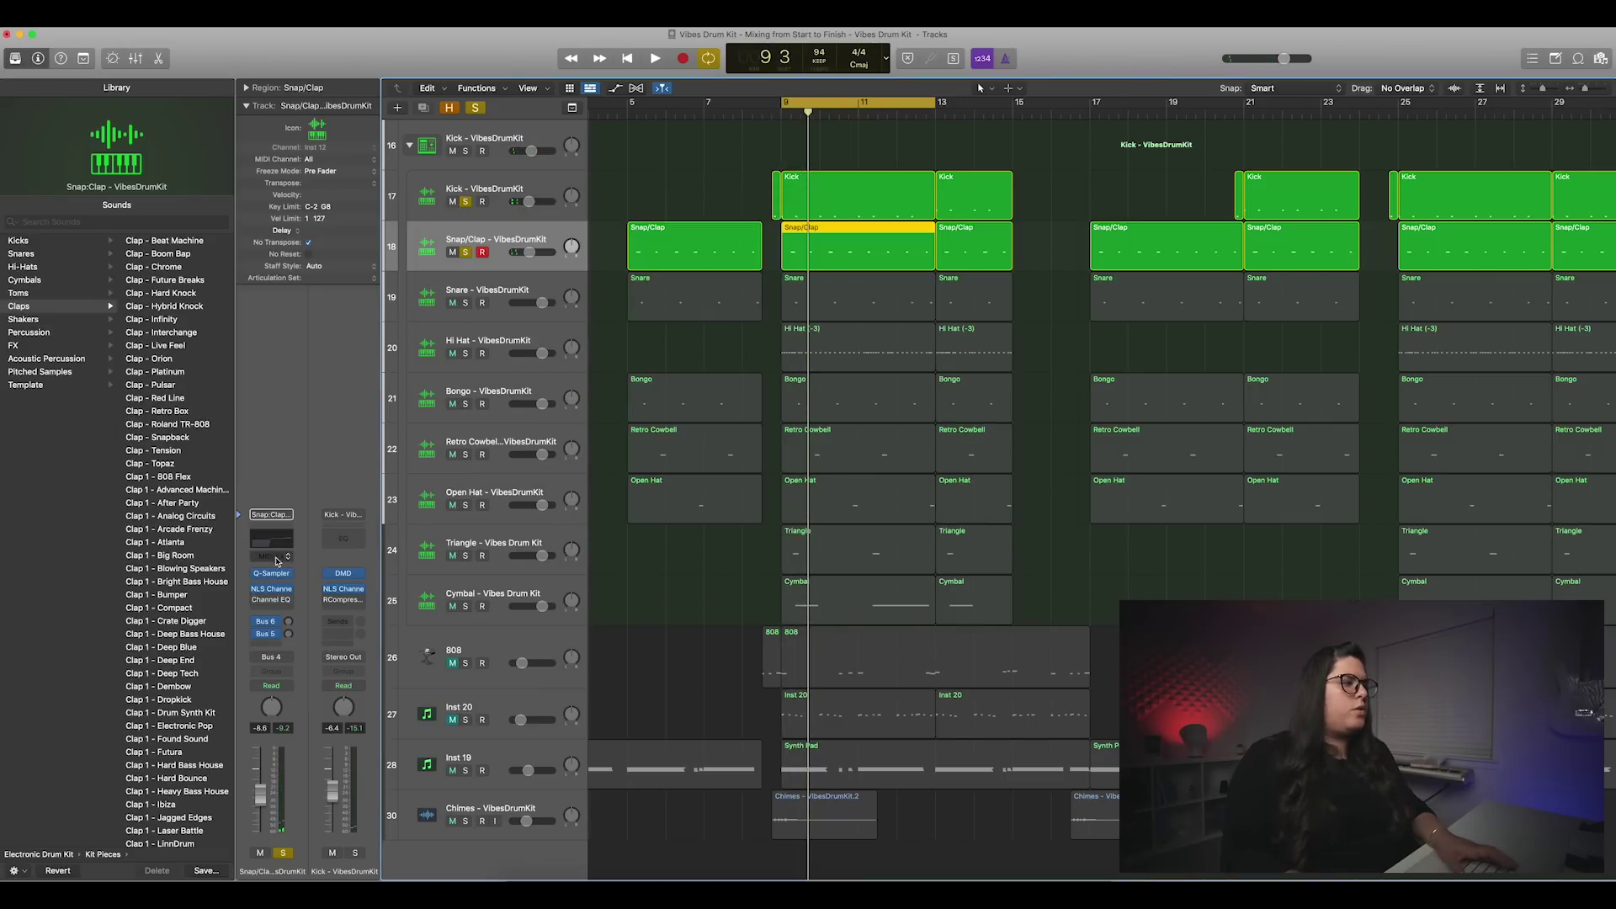
# Step: Replace the Channel EQ on the Snap/Clap channel with a Bitcrusher
pyautogui.click(286, 605)
pyautogui.click(316, 616)
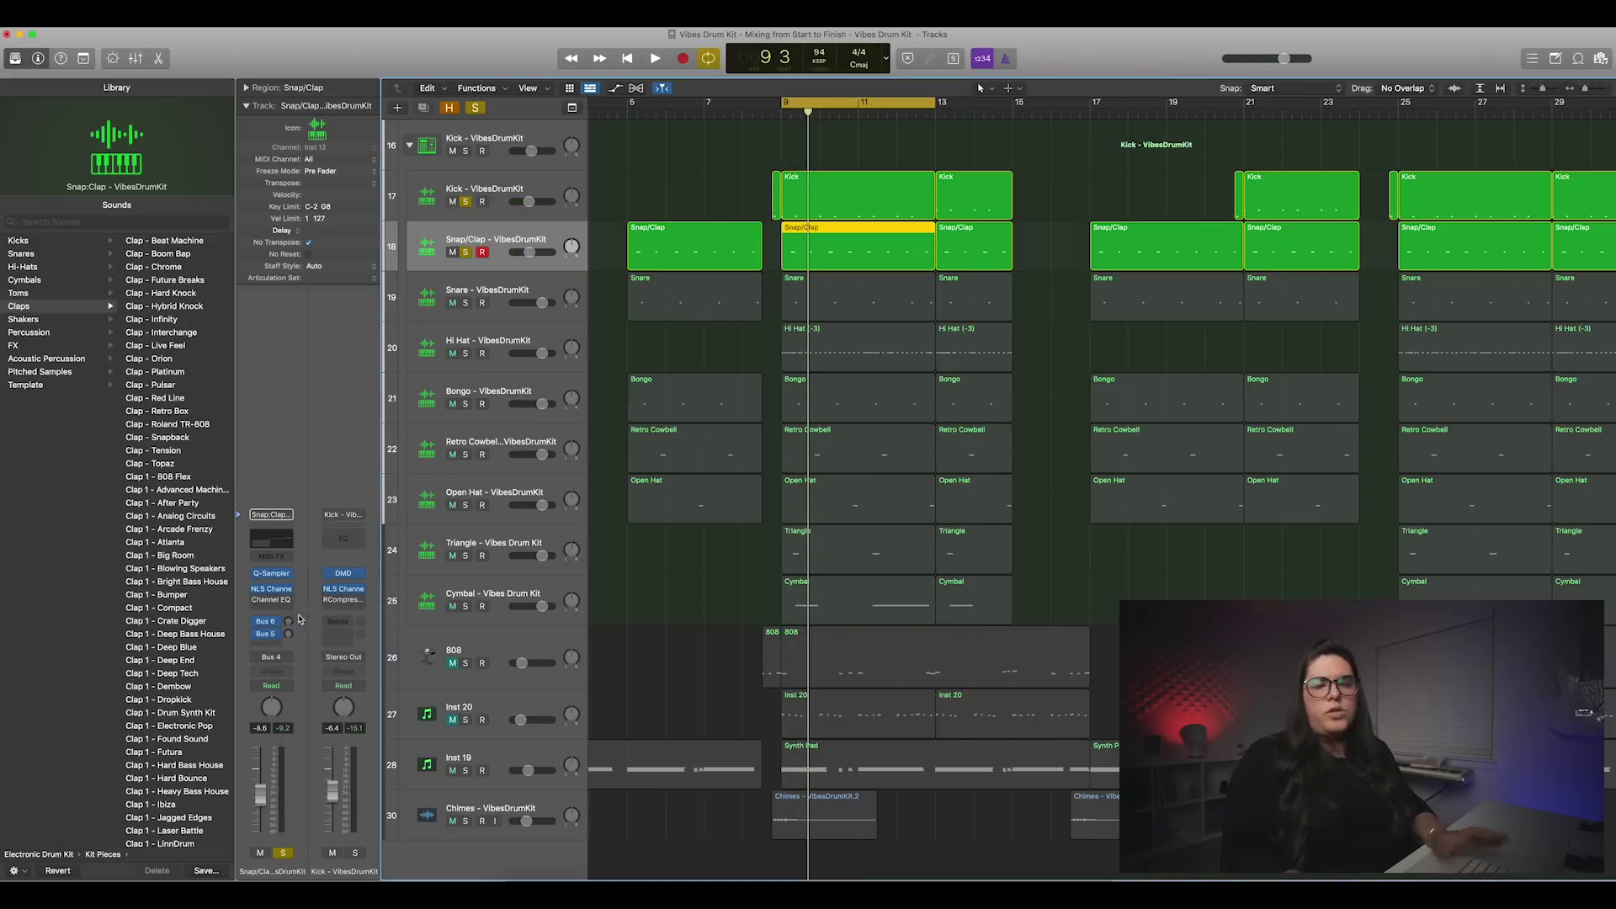
pyautogui.click(288, 604)
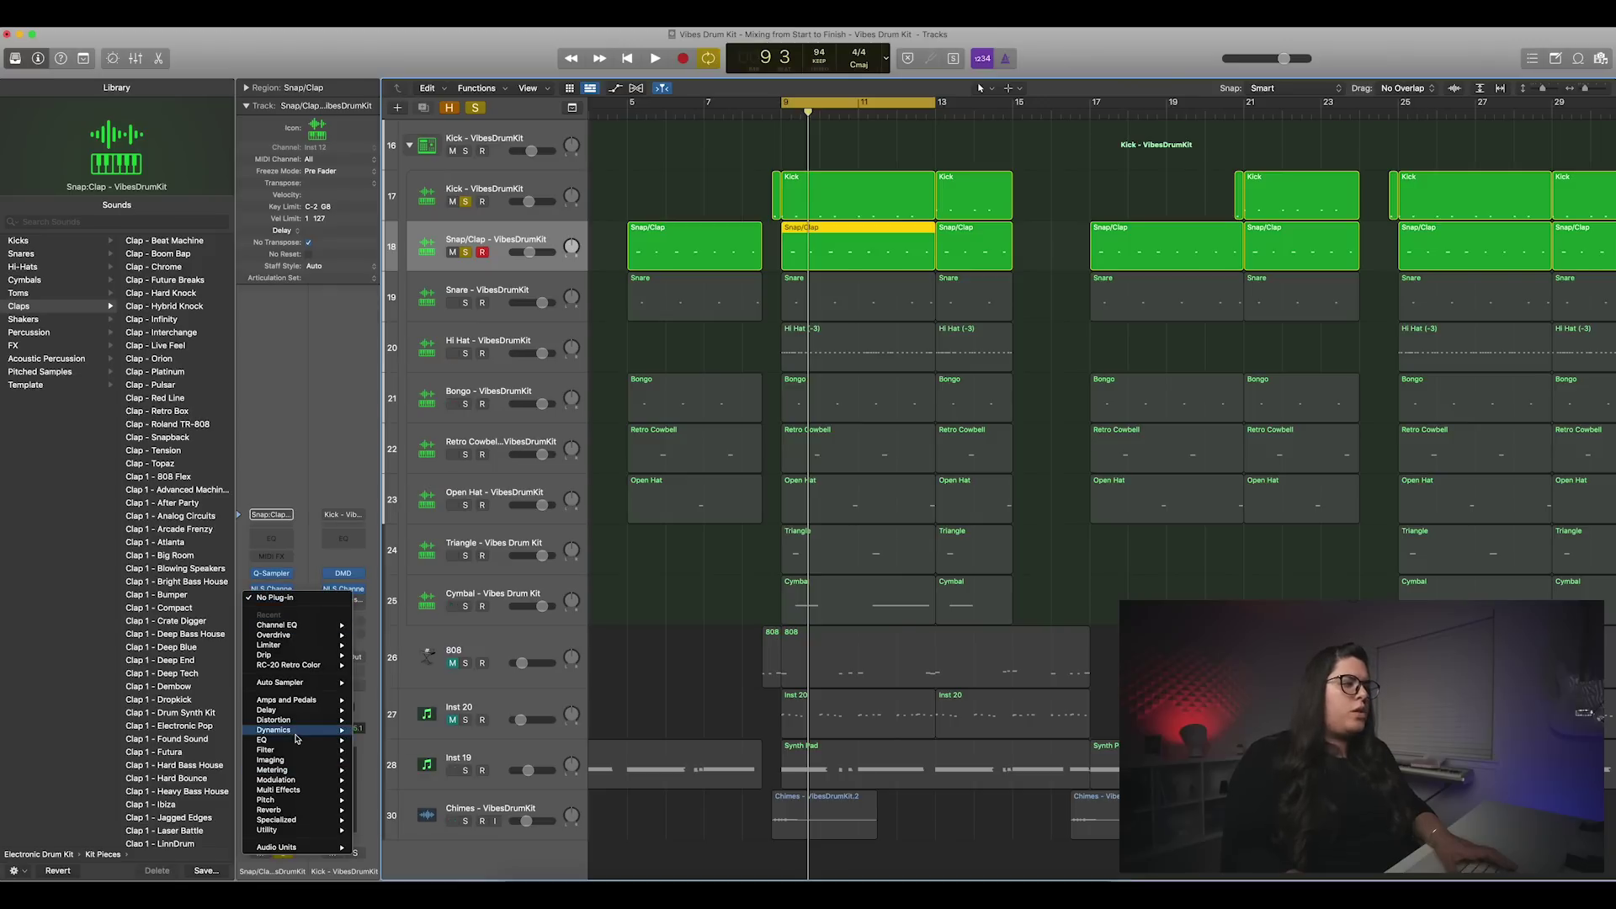
pyautogui.moveTo(301, 738)
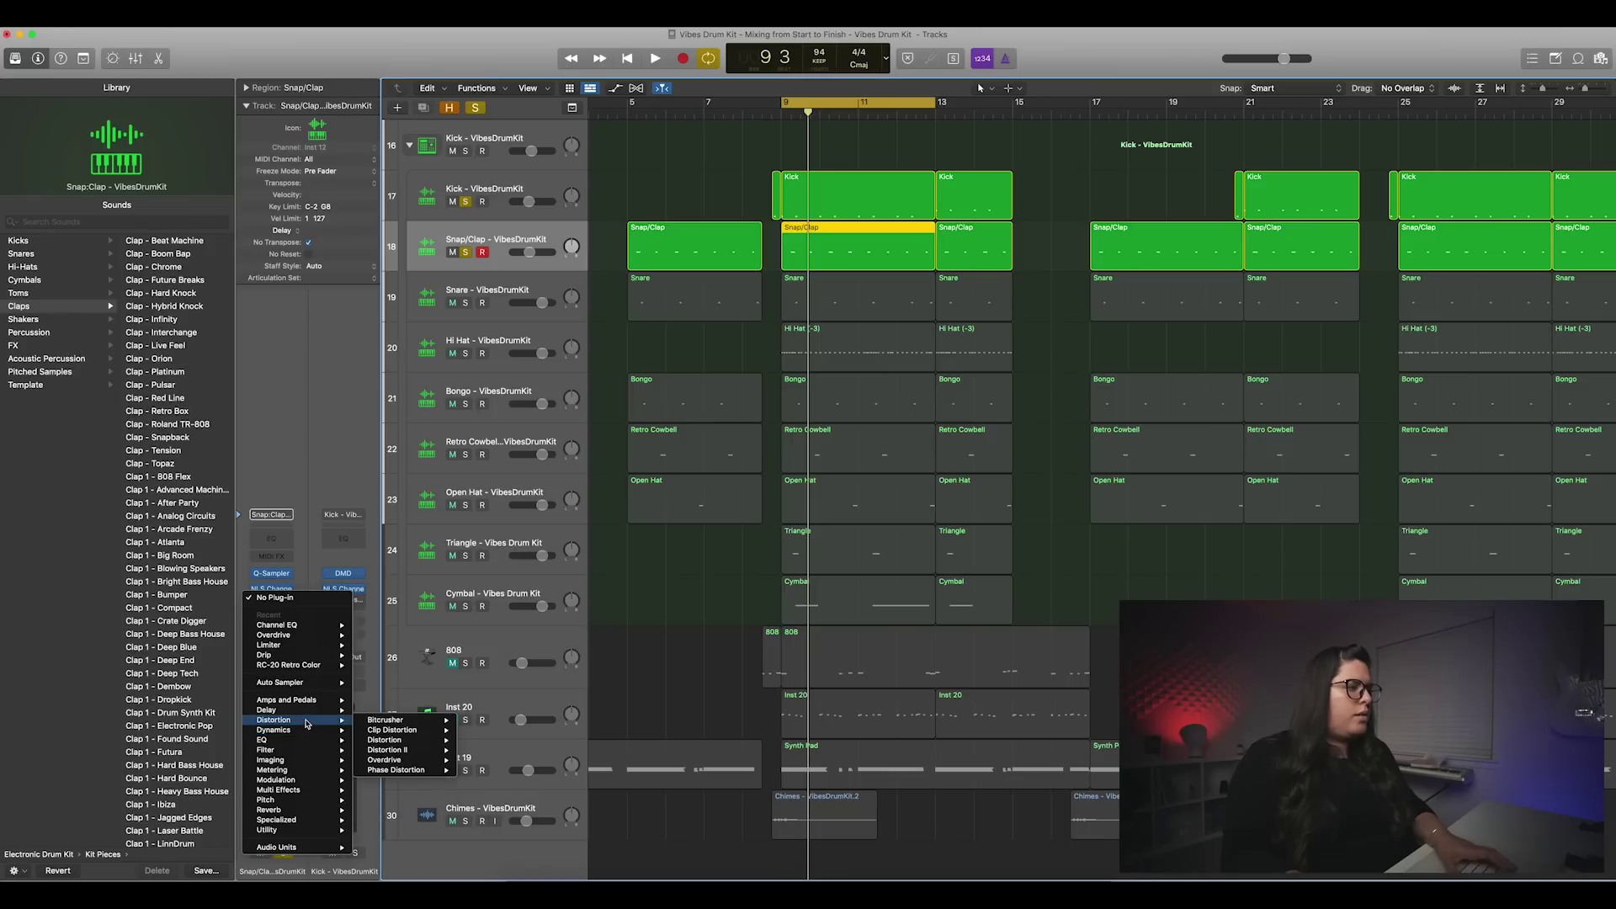
pyautogui.click(385, 720)
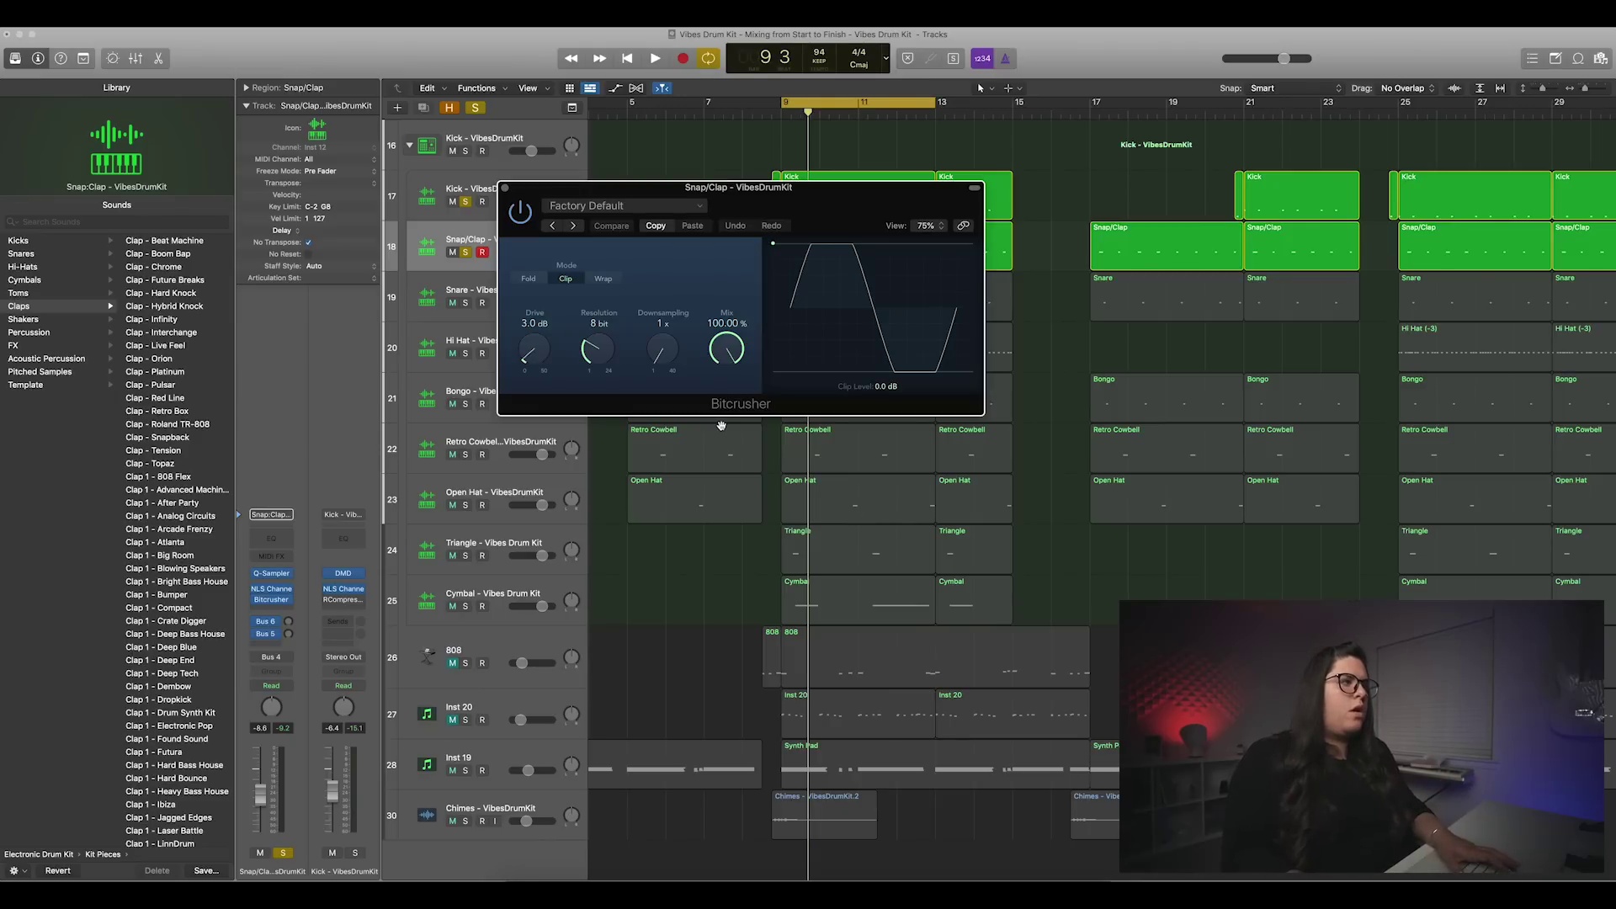
# Step: Audition the Bitcrusher on the Snap/Clap during loop playback, and bypass the effect
pyautogui.press('space')
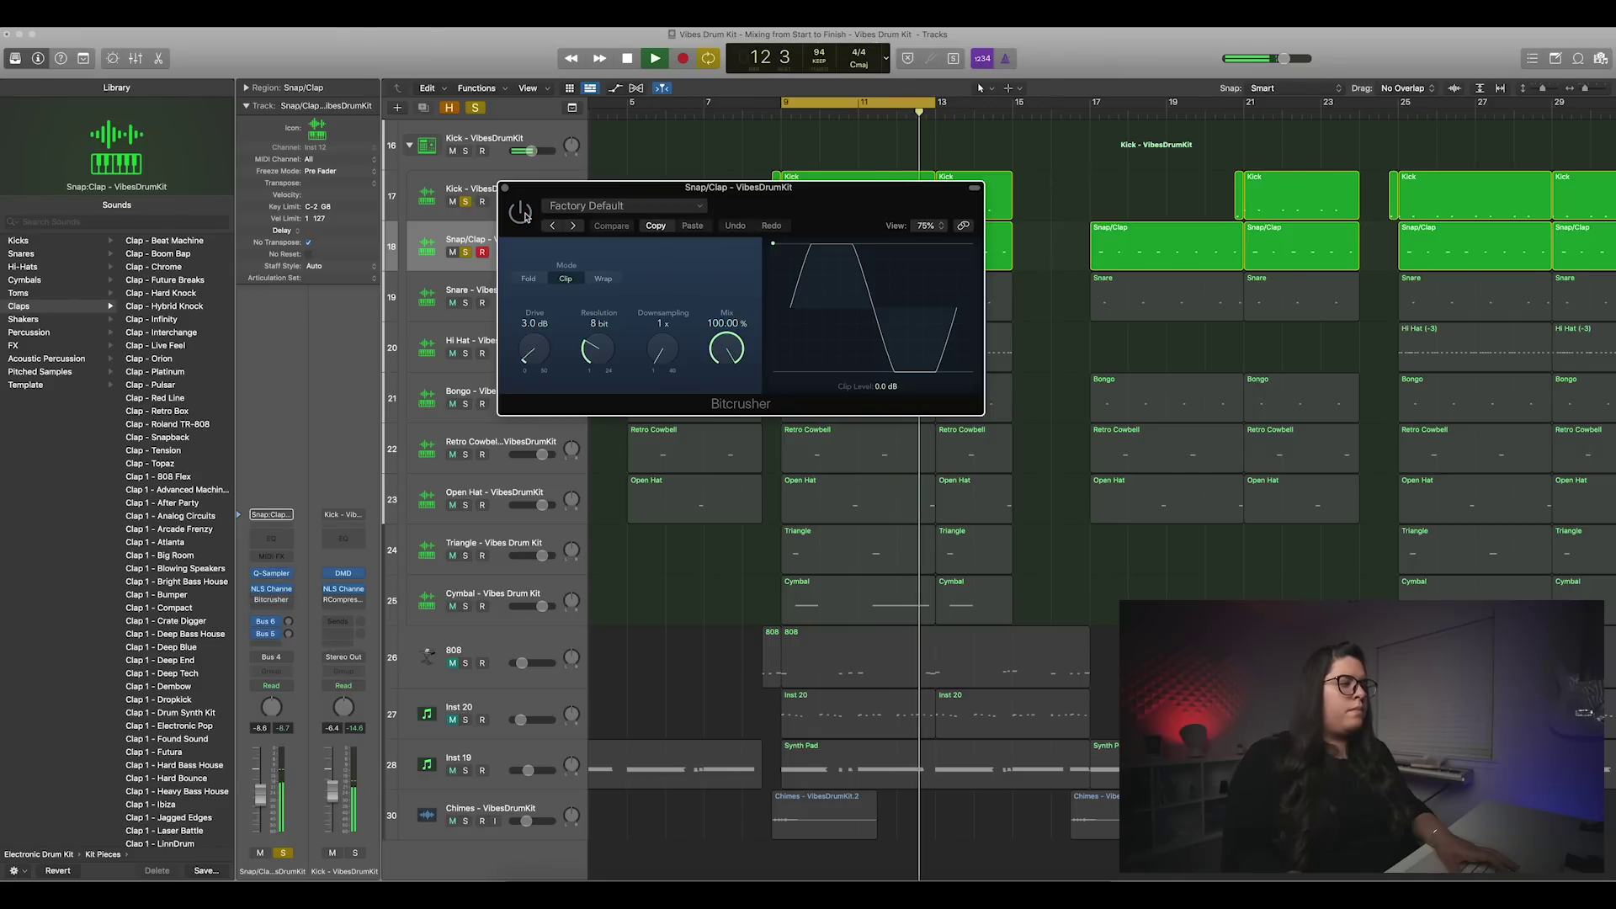
pyautogui.press('space')
pyautogui.click(505, 189)
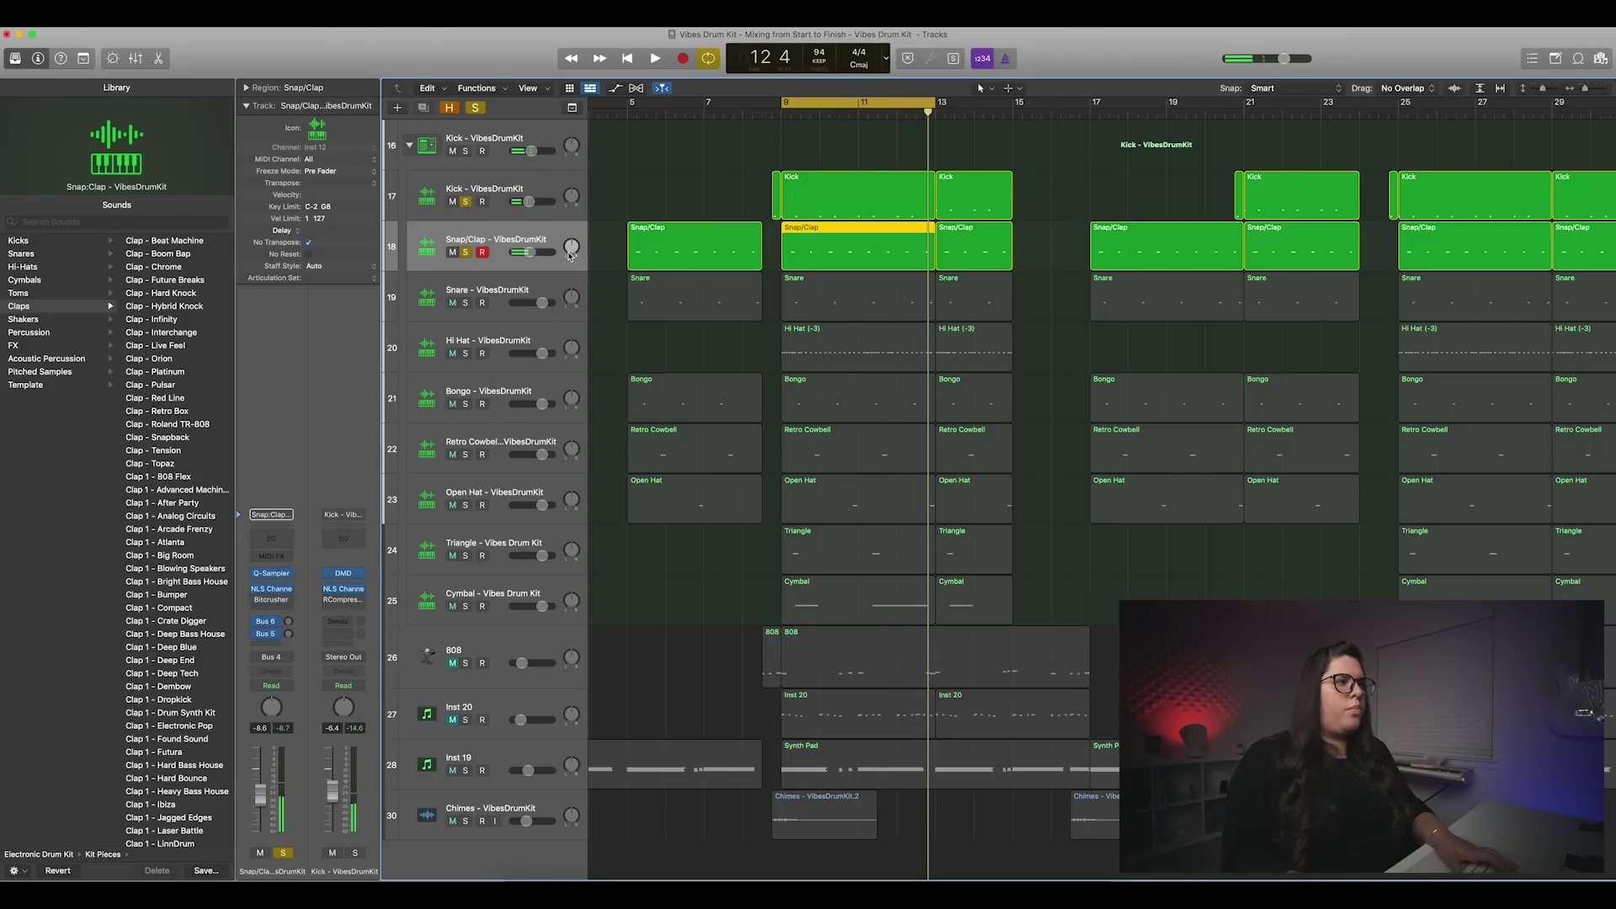
# Step: Solo the Snare track and listen to it together with the kick and Snap/Clap in the loop
pyautogui.click(499, 287)
pyautogui.click(465, 302)
pyautogui.press('space')
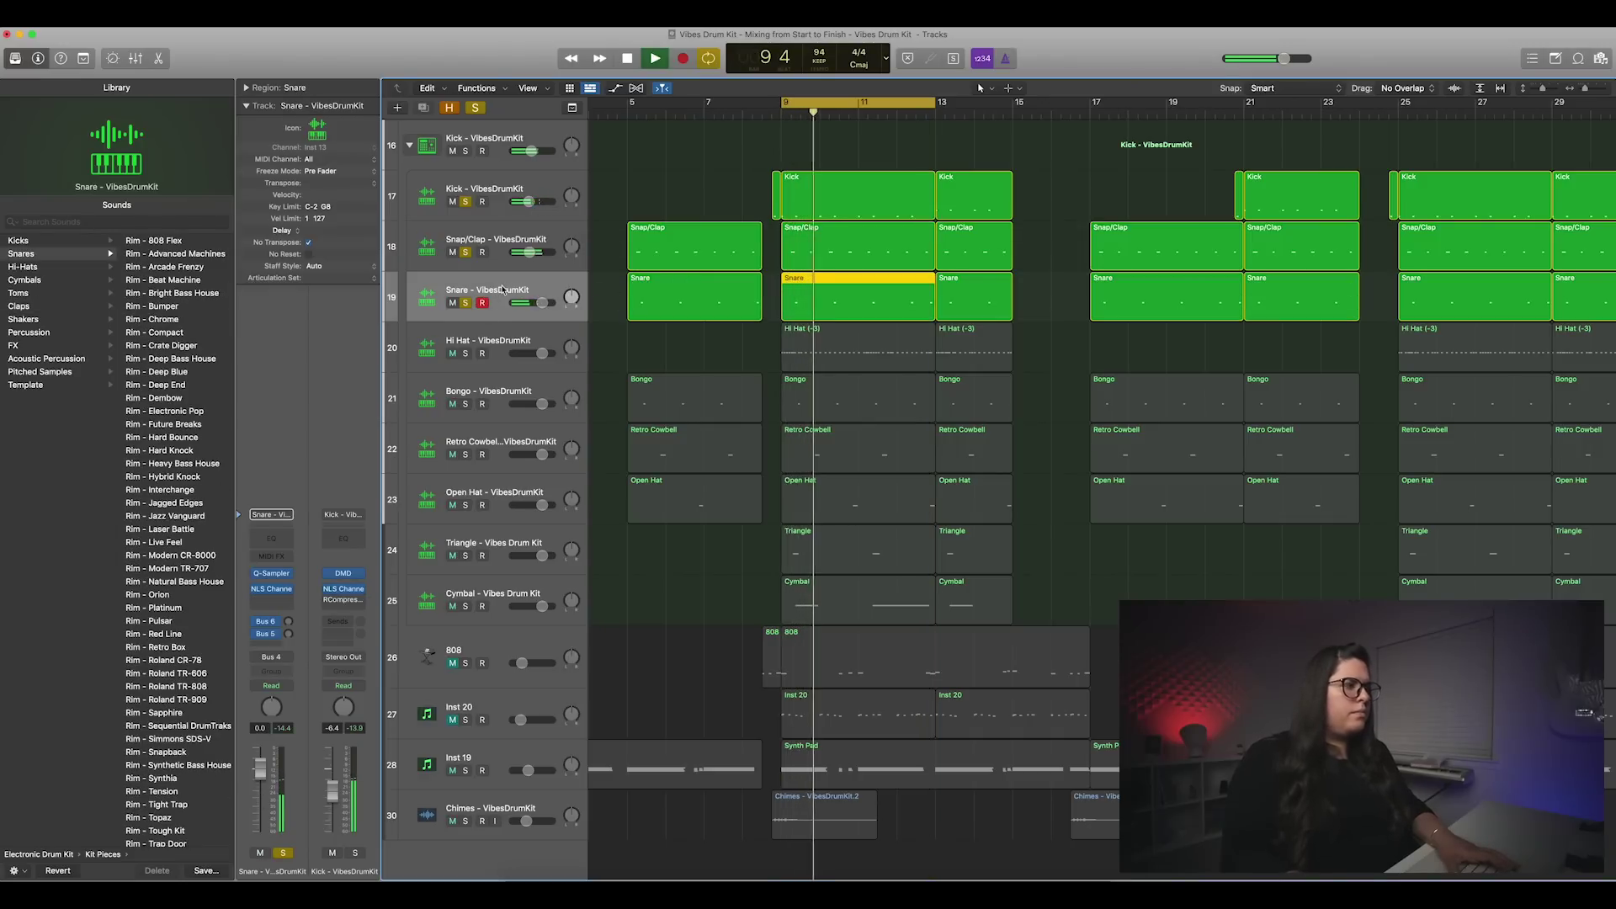
pyautogui.press('space')
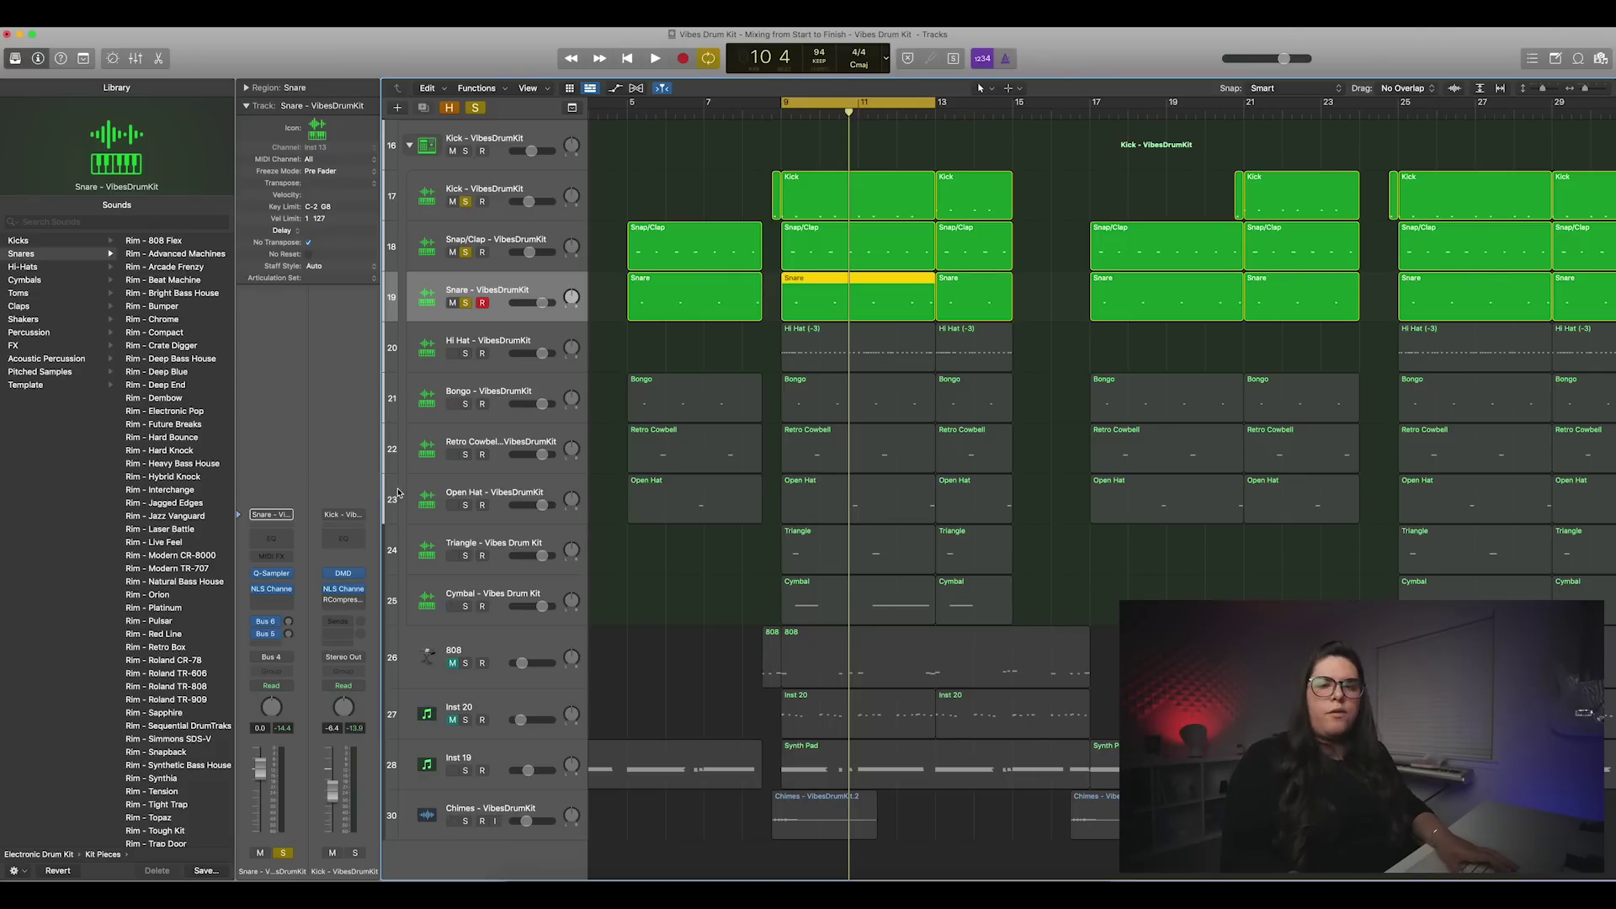
pyautogui.press('space')
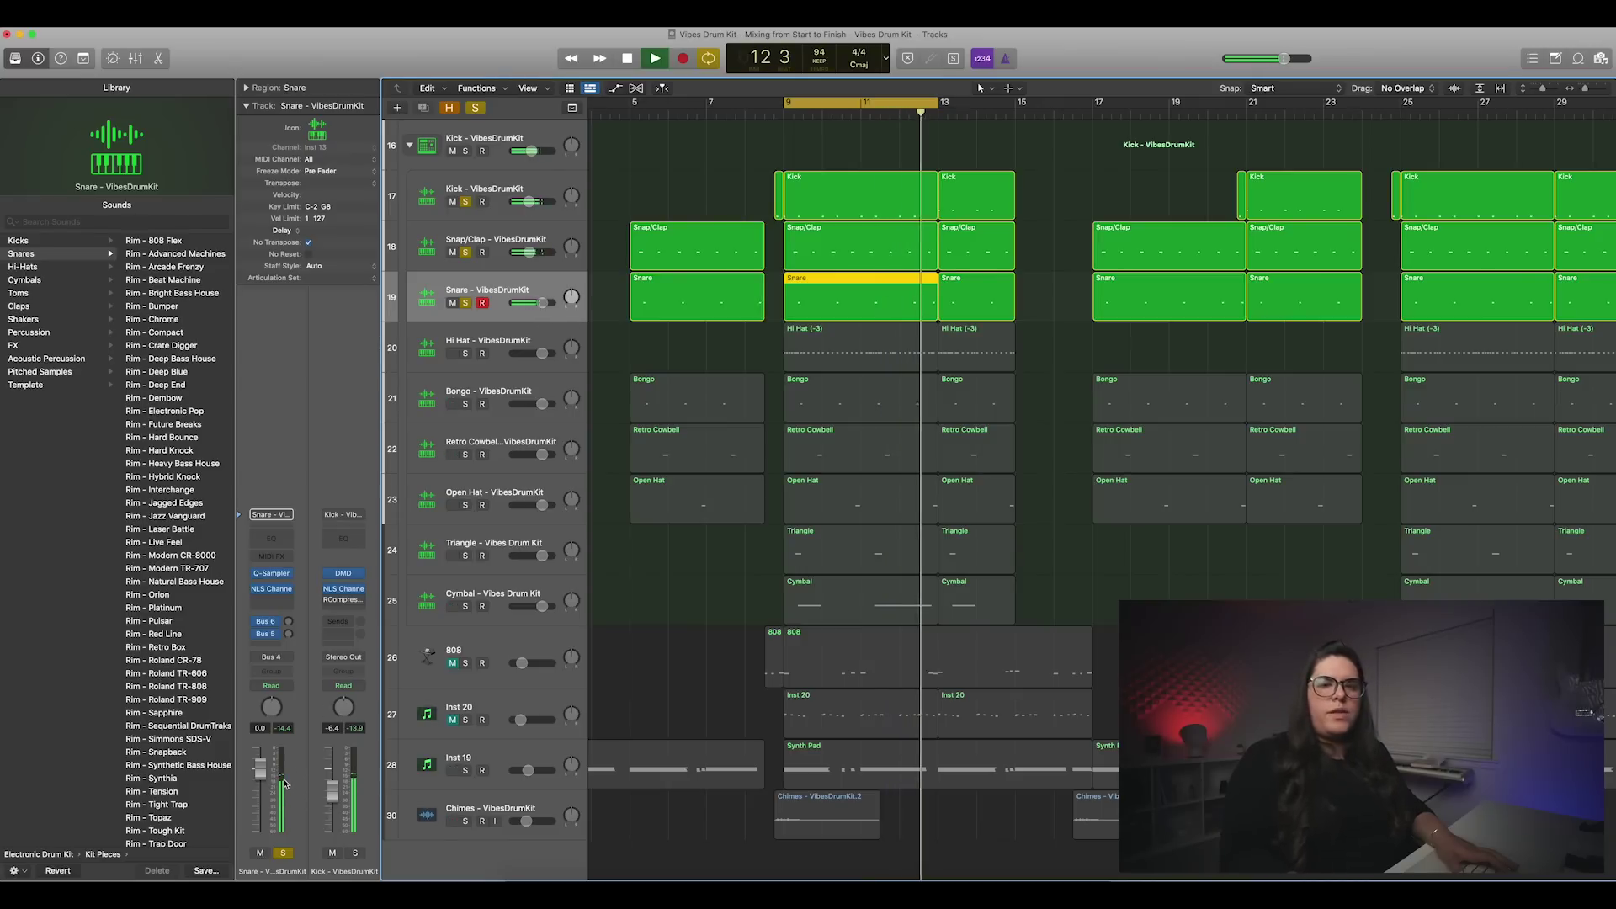
pyautogui.press('space')
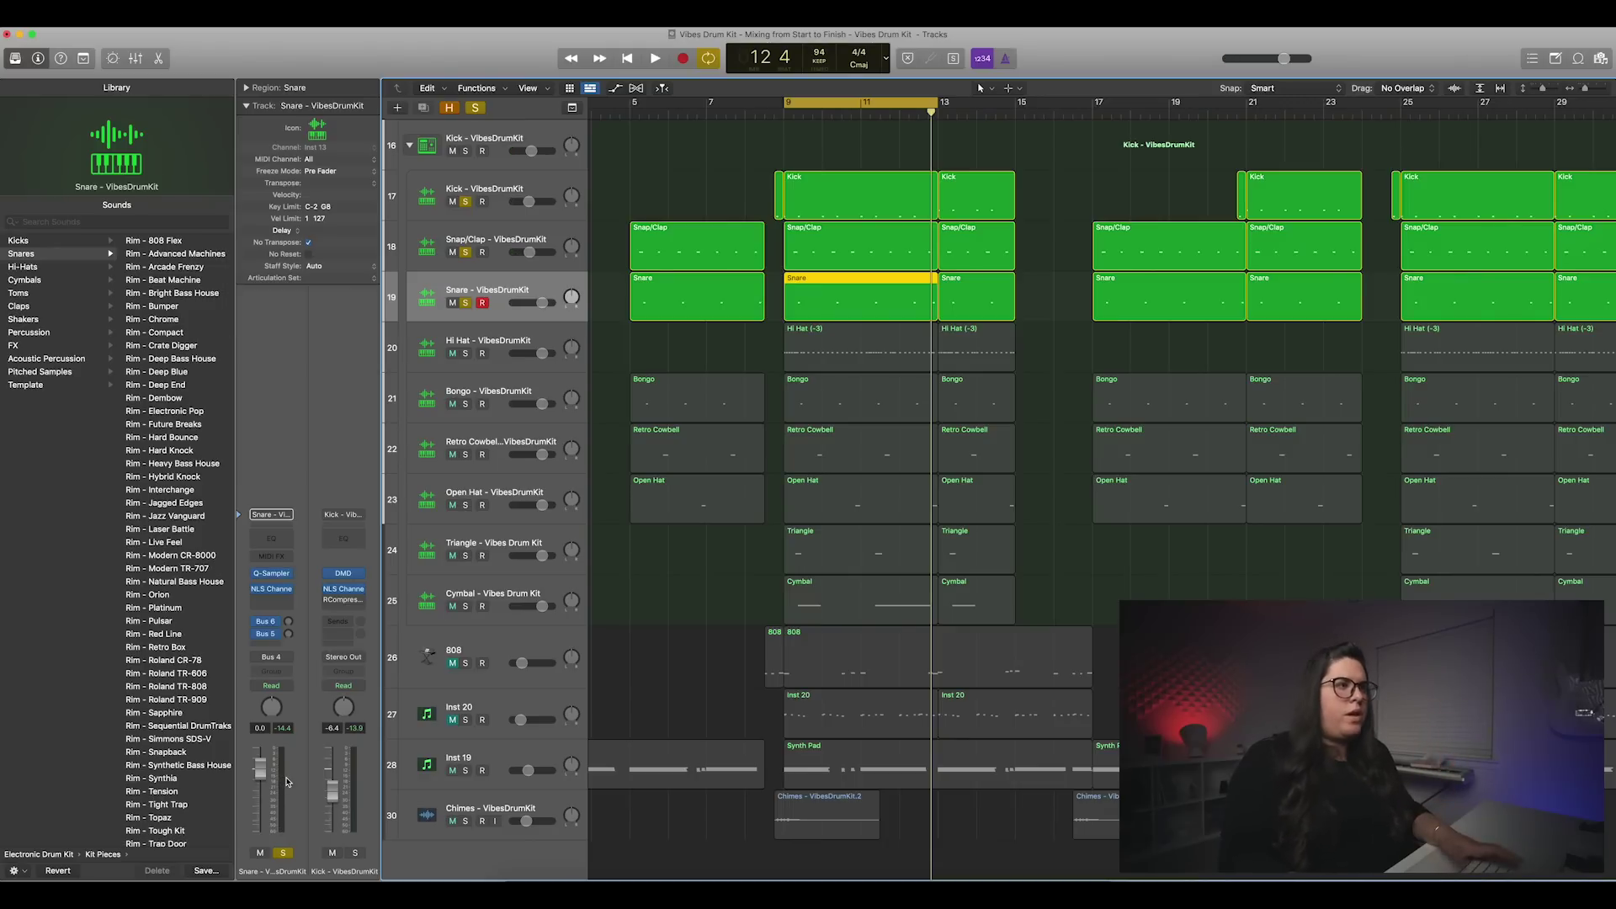
# Step: Insert a Channel EQ on the Snare channel and move its window clear of the soloed tracks
pyautogui.click(278, 600)
pyautogui.click(375, 740)
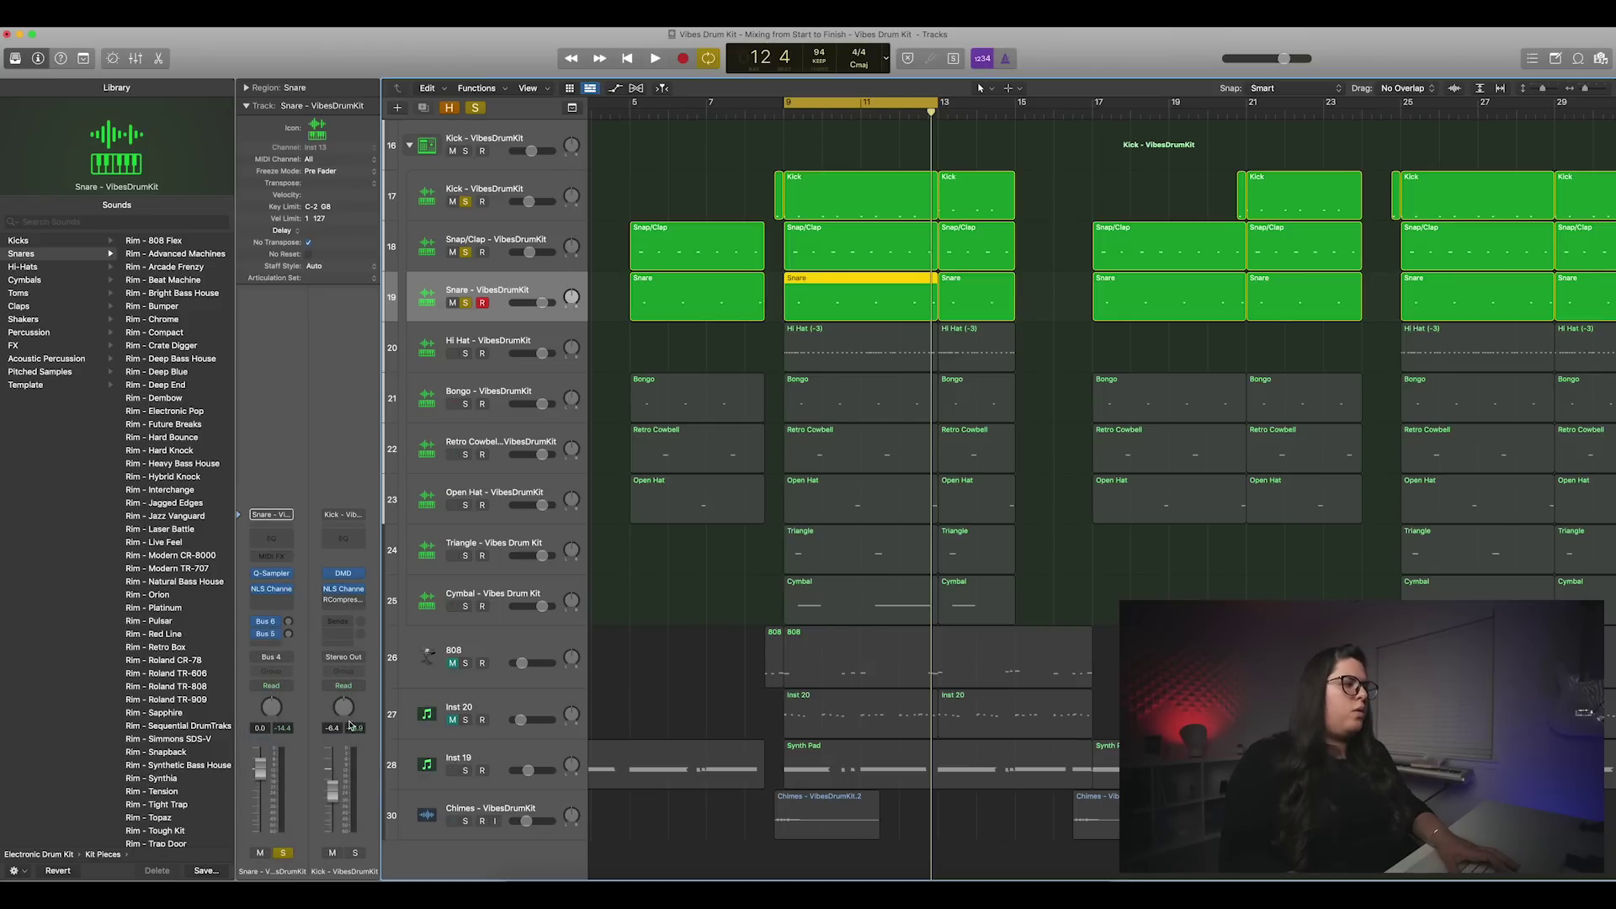
pyautogui.click(282, 600)
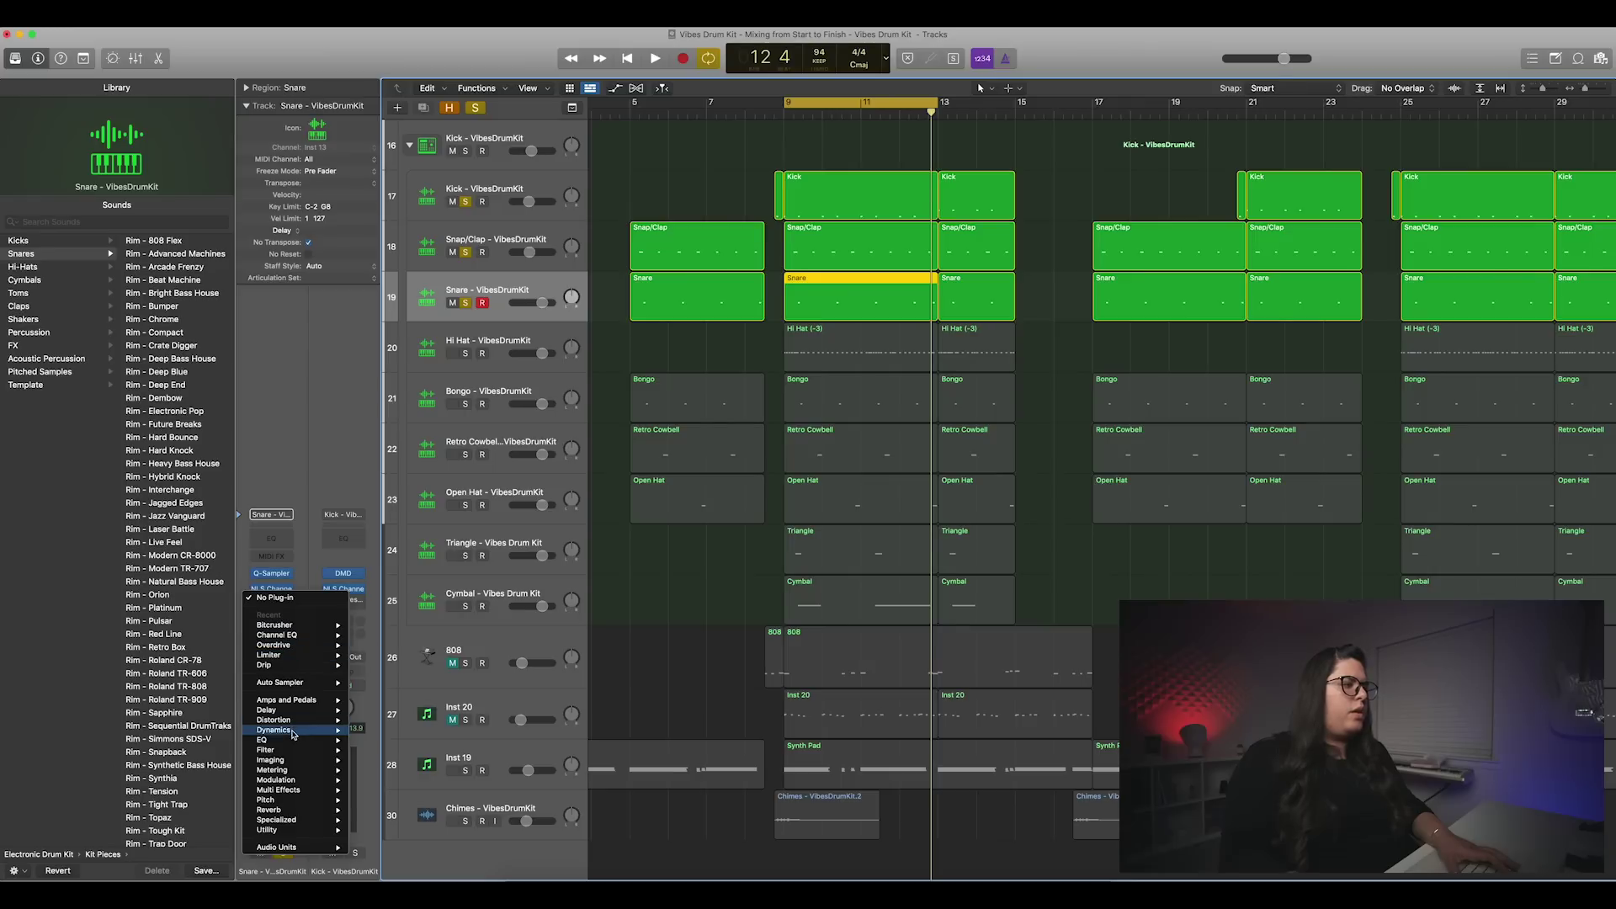
pyautogui.moveTo(307, 740)
pyautogui.moveTo(395, 741)
pyautogui.click(497, 740)
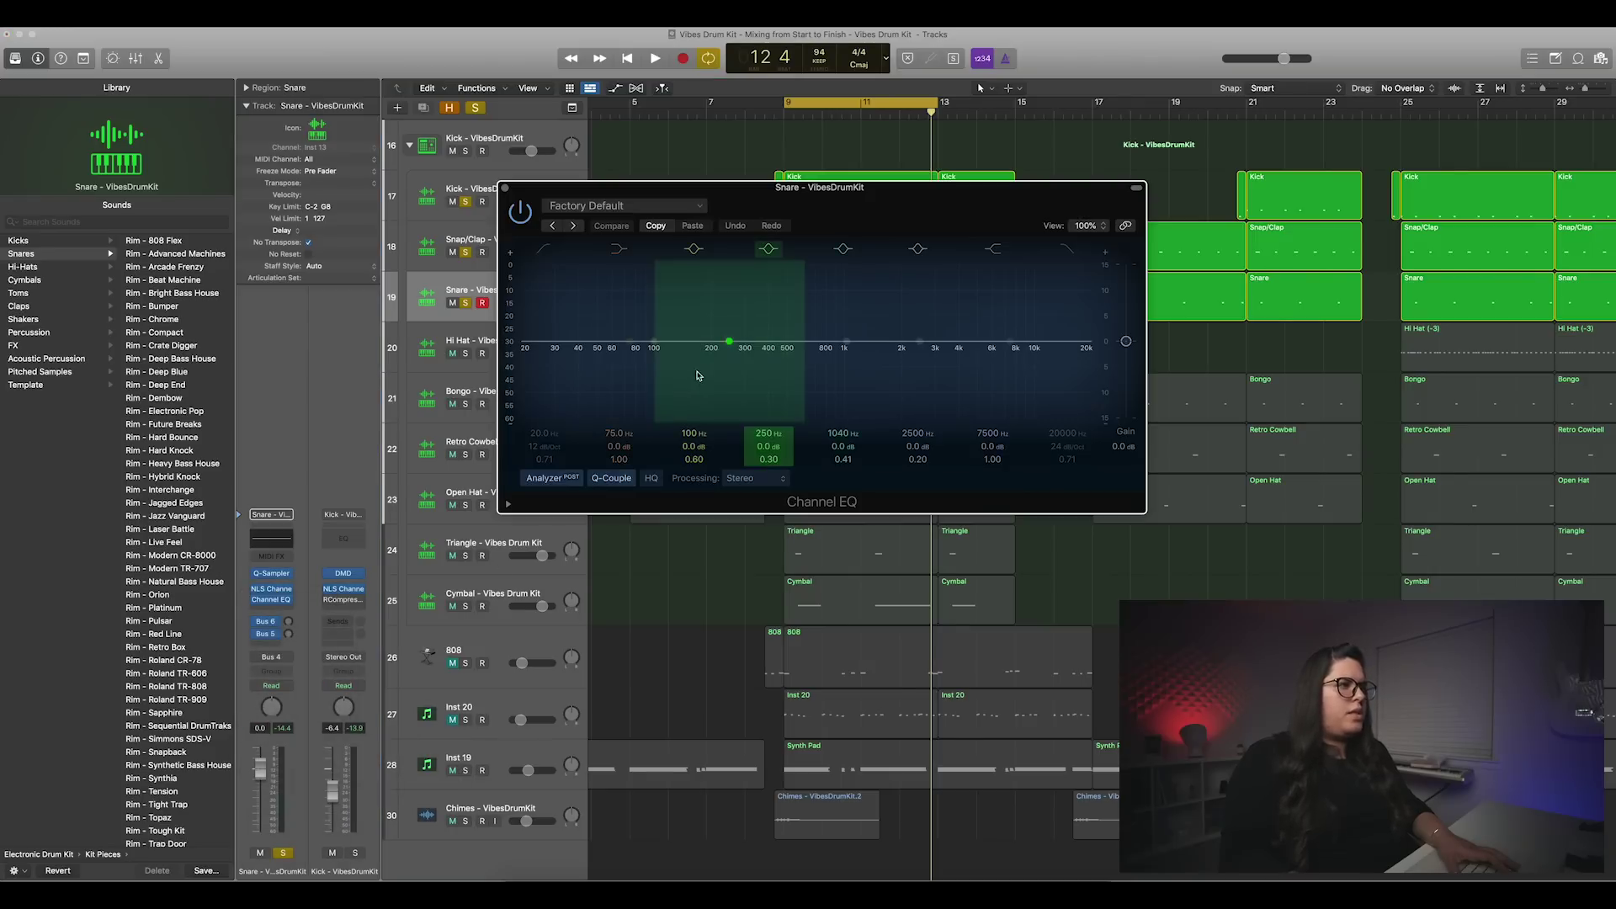
pyautogui.moveTo(808, 202); pyautogui.dragTo(739, 380)
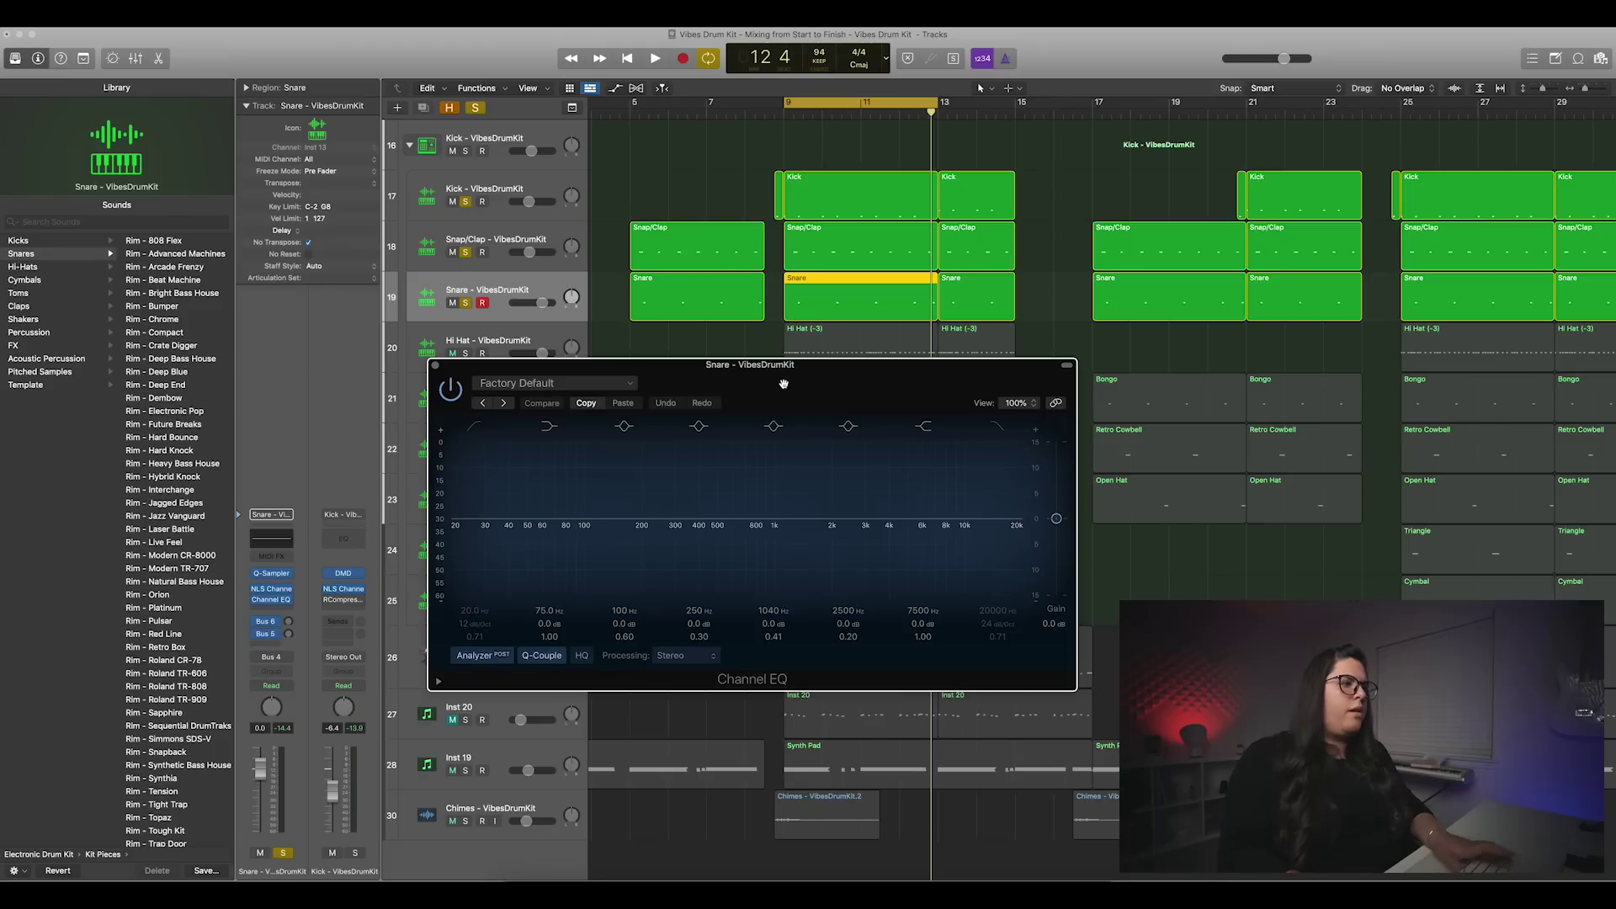
# Step: Audition the Snare with its Channel EQ in the loop, and close the EQ window
pyautogui.press('space')
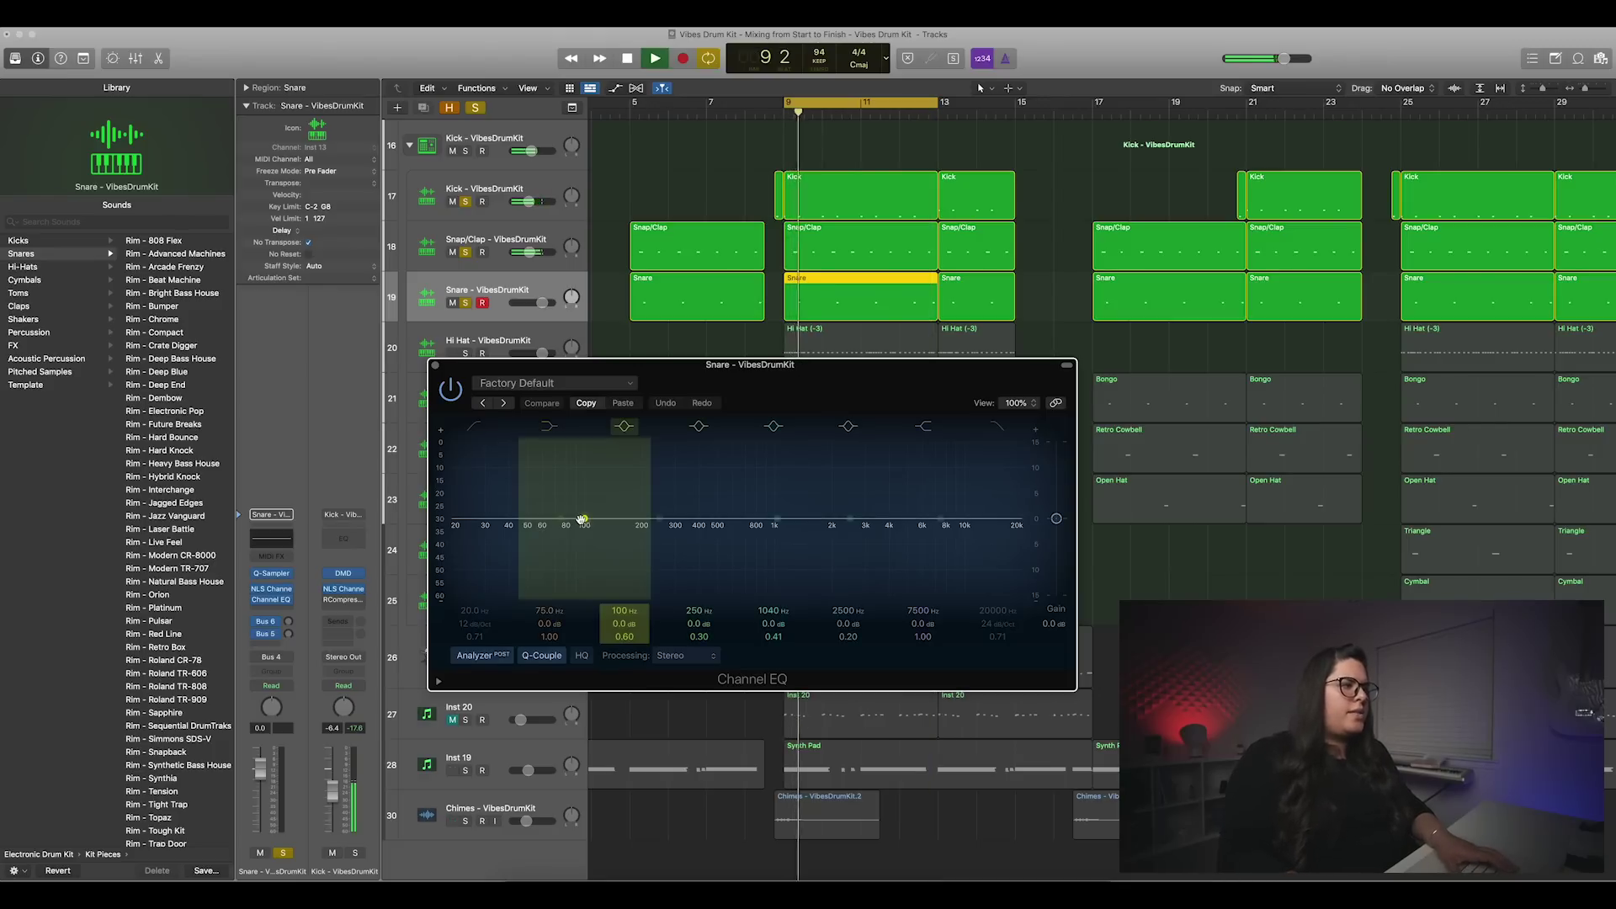
pyautogui.click(463, 602)
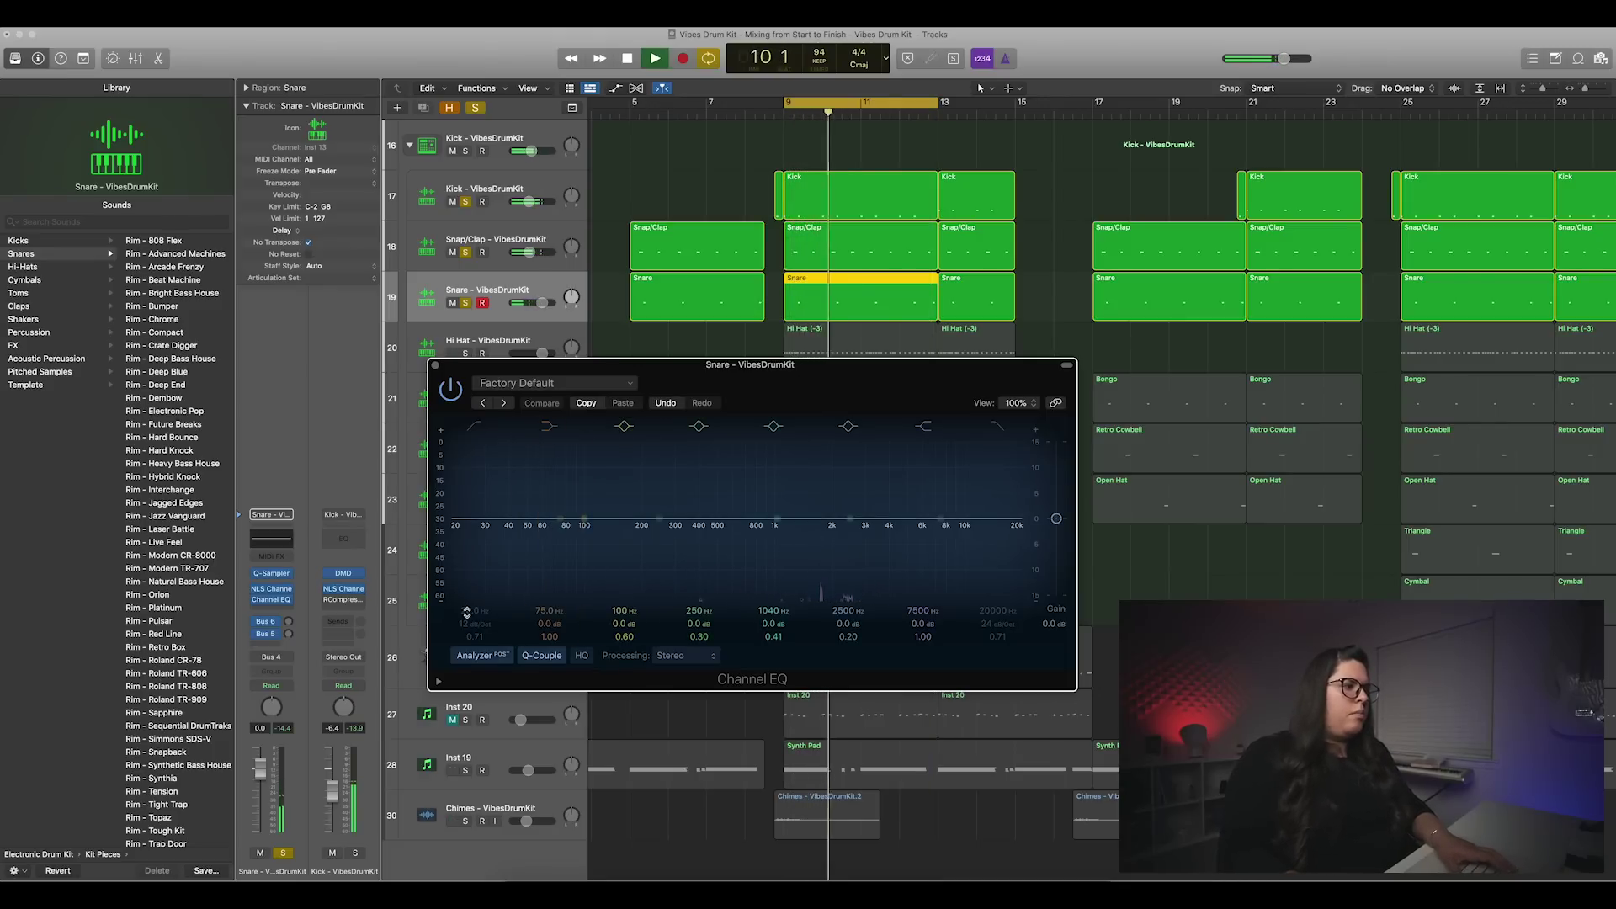
pyautogui.press('space')
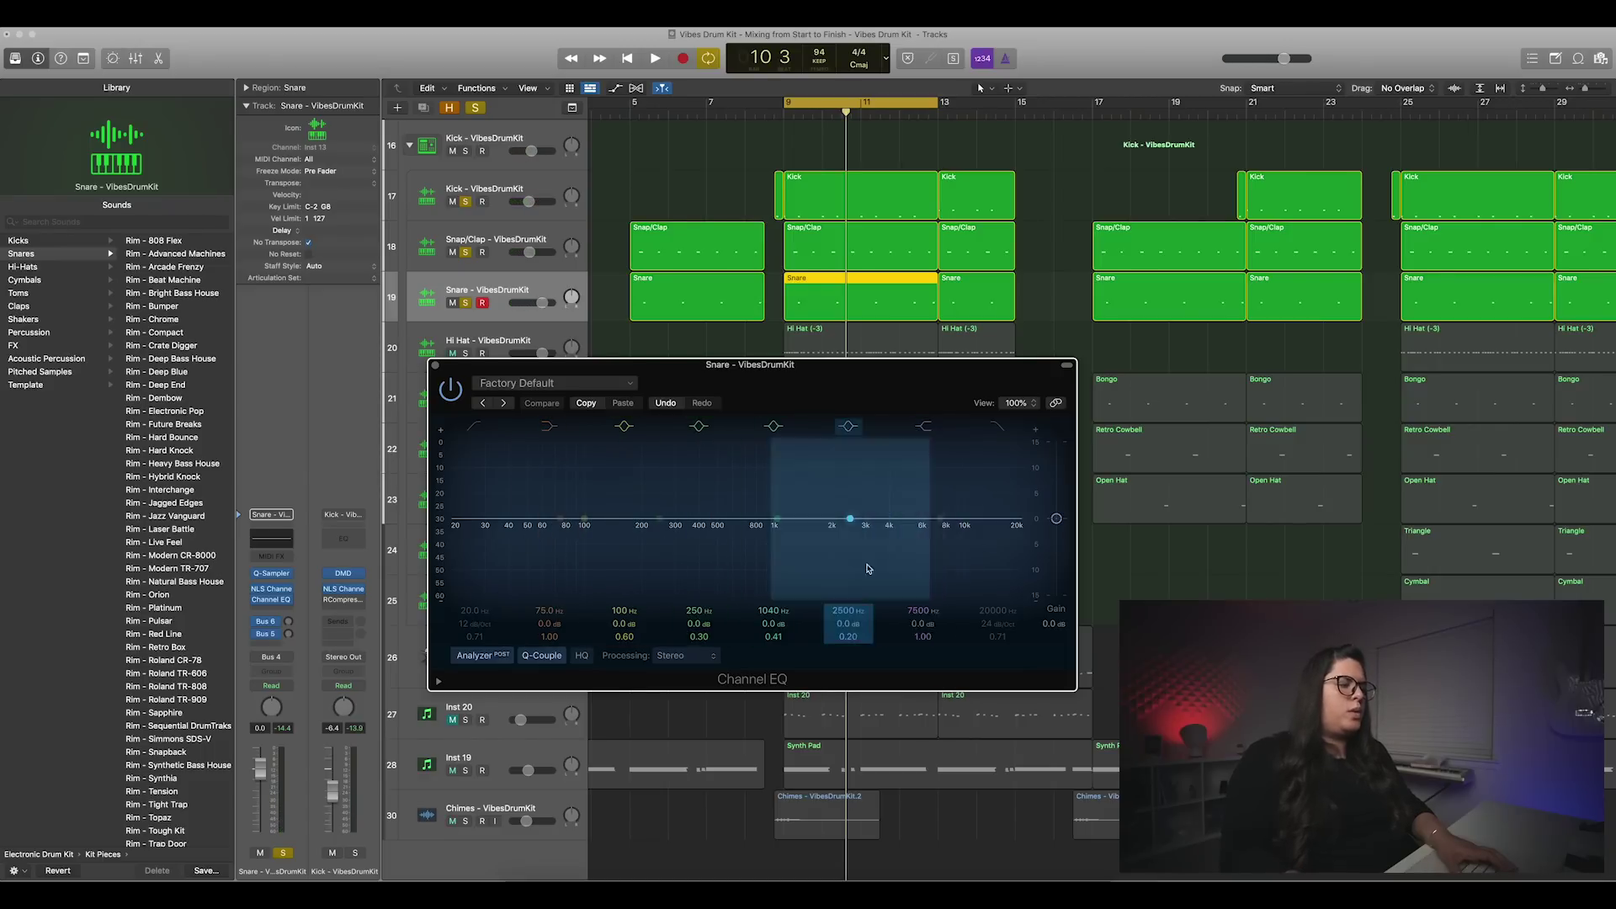
pyautogui.press('space')
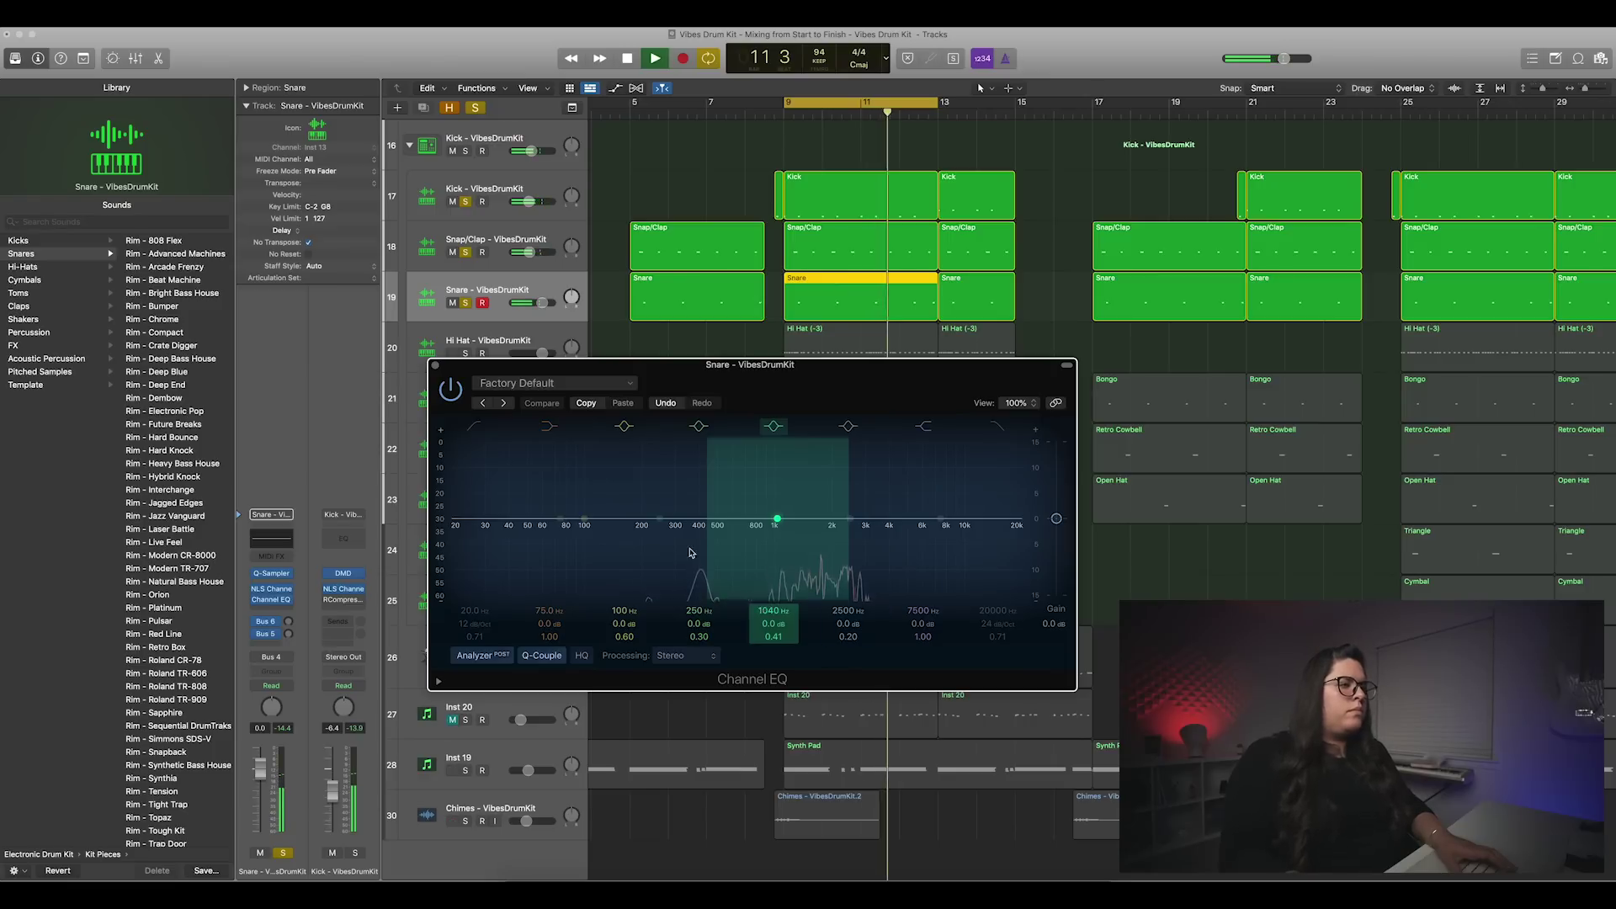
pyautogui.press('space')
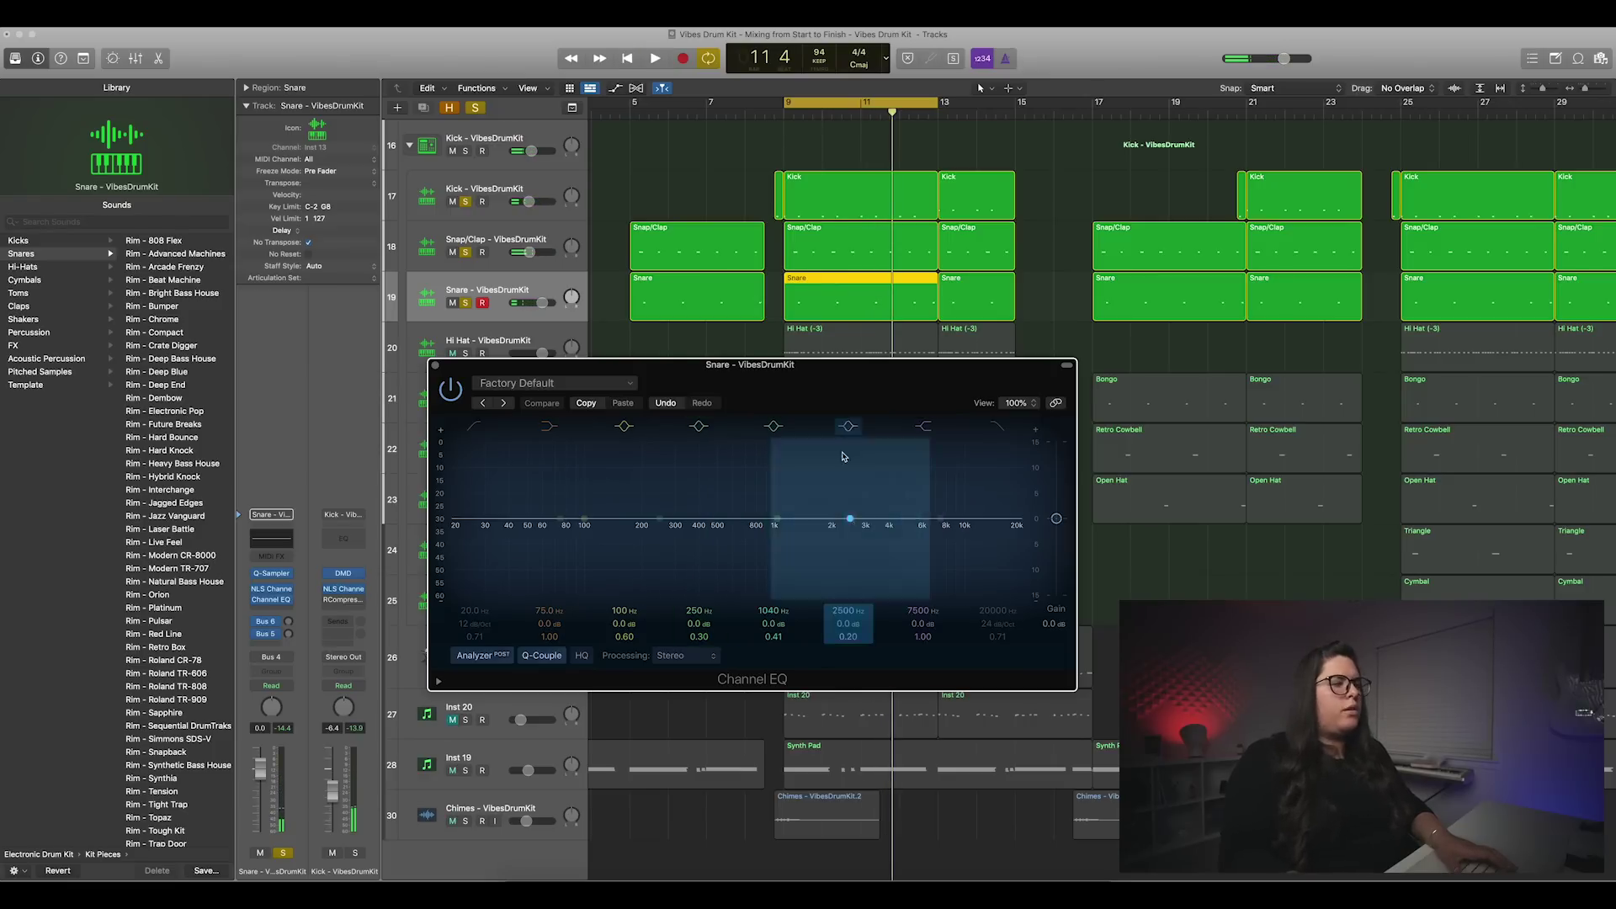
pyautogui.click(438, 368)
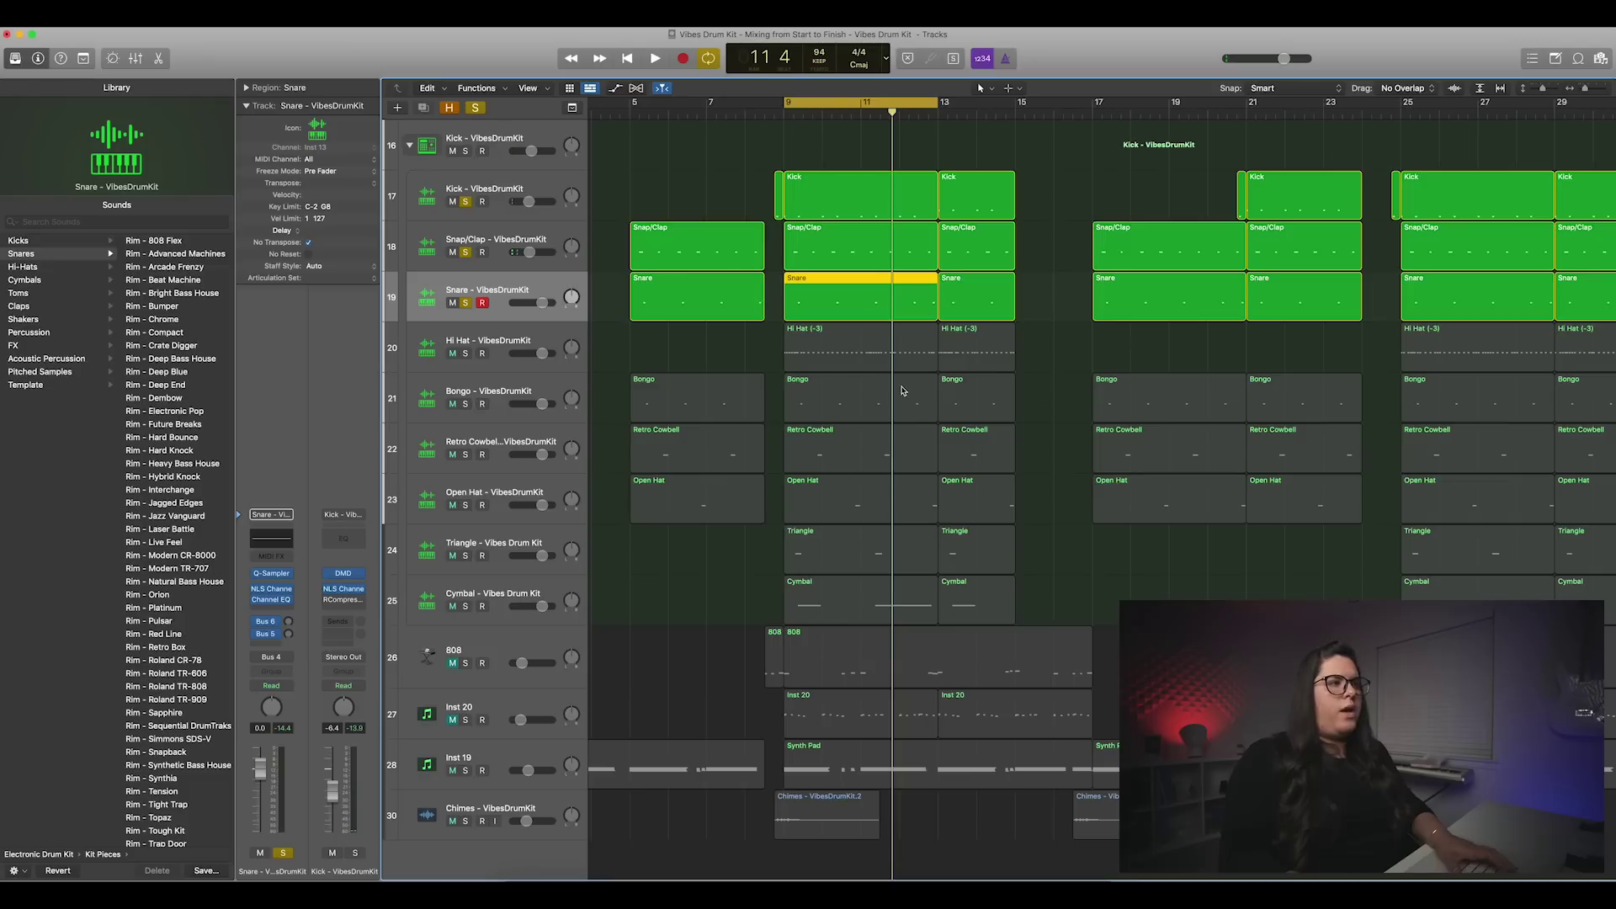
# Step: Solo and select the Hi Hat track, and listen to it in the loop with the kick, Snap/Clap and Snare
pyautogui.click(486, 336)
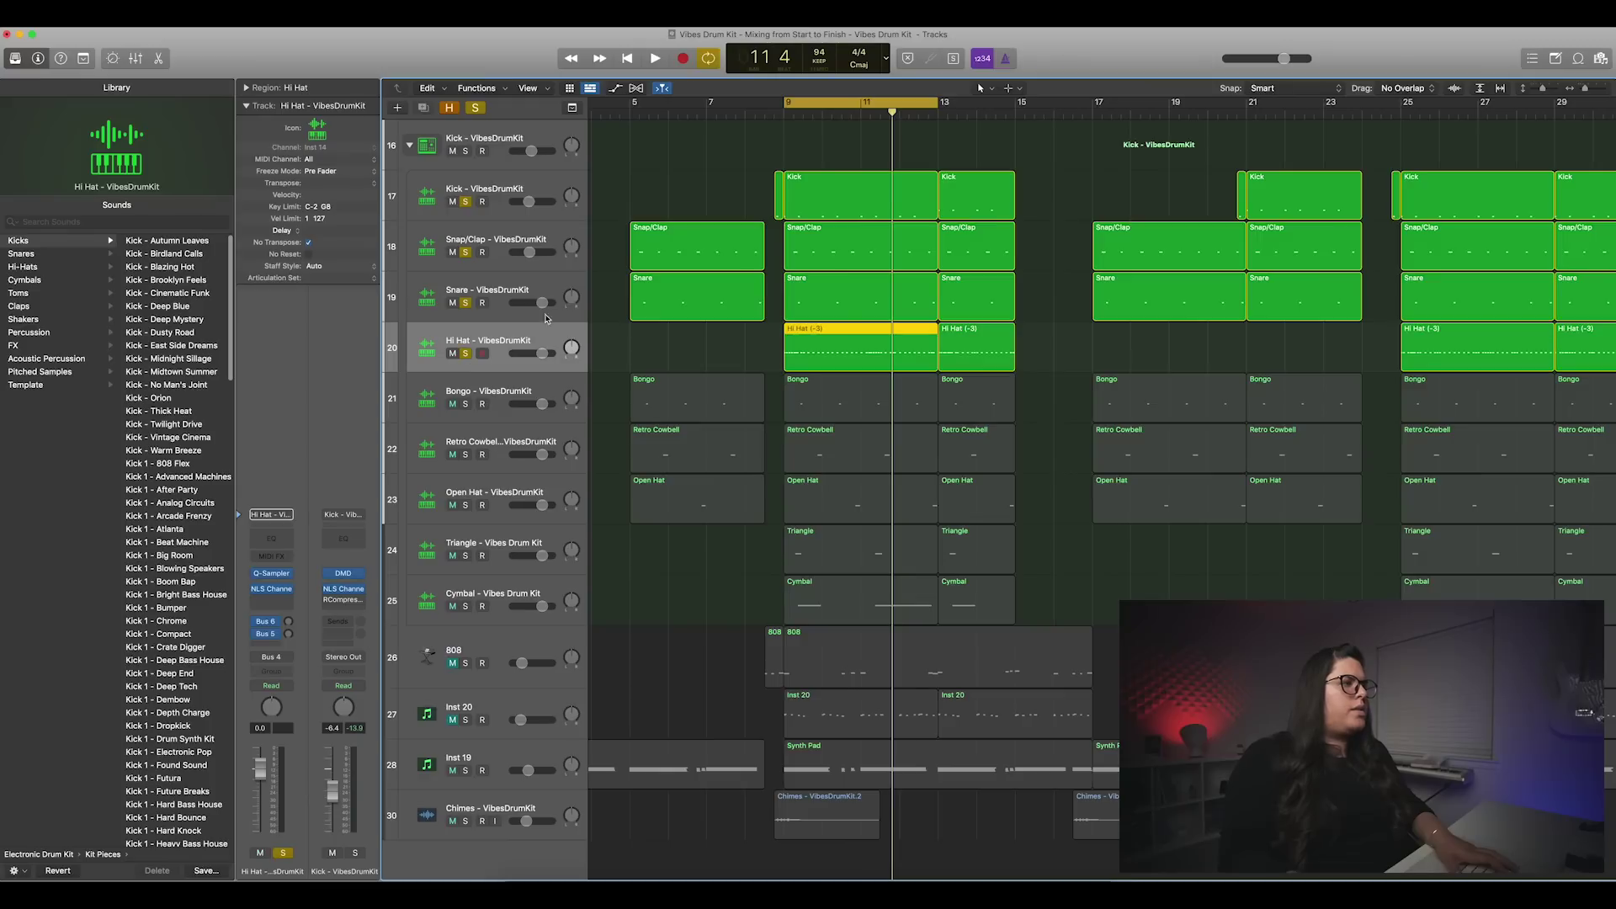
pyautogui.press('space')
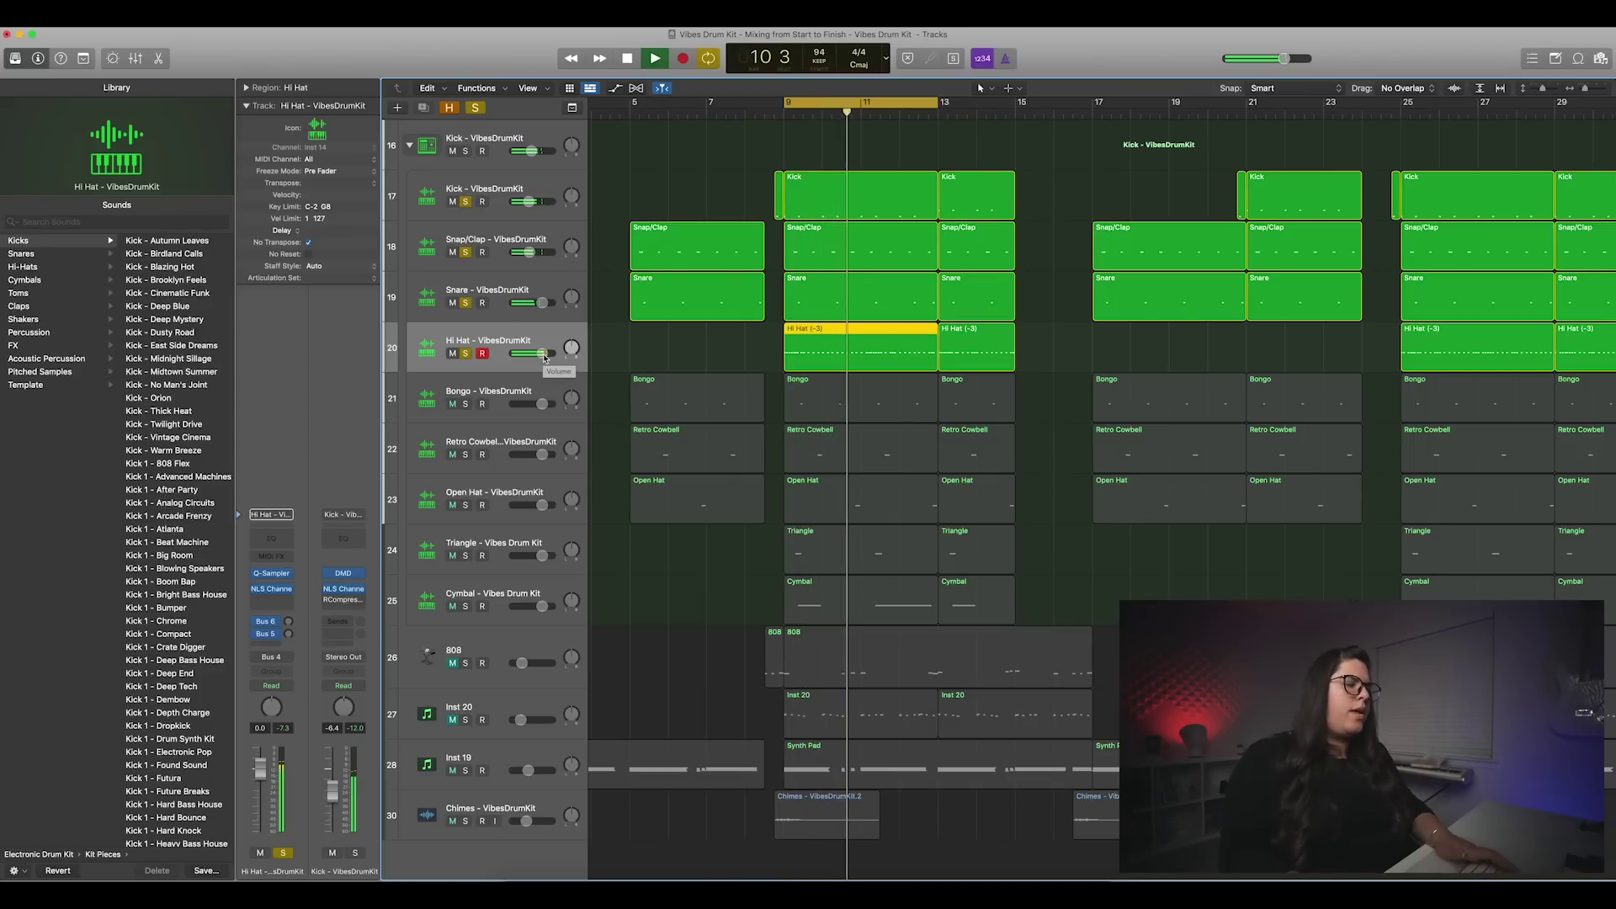
pyautogui.press('space')
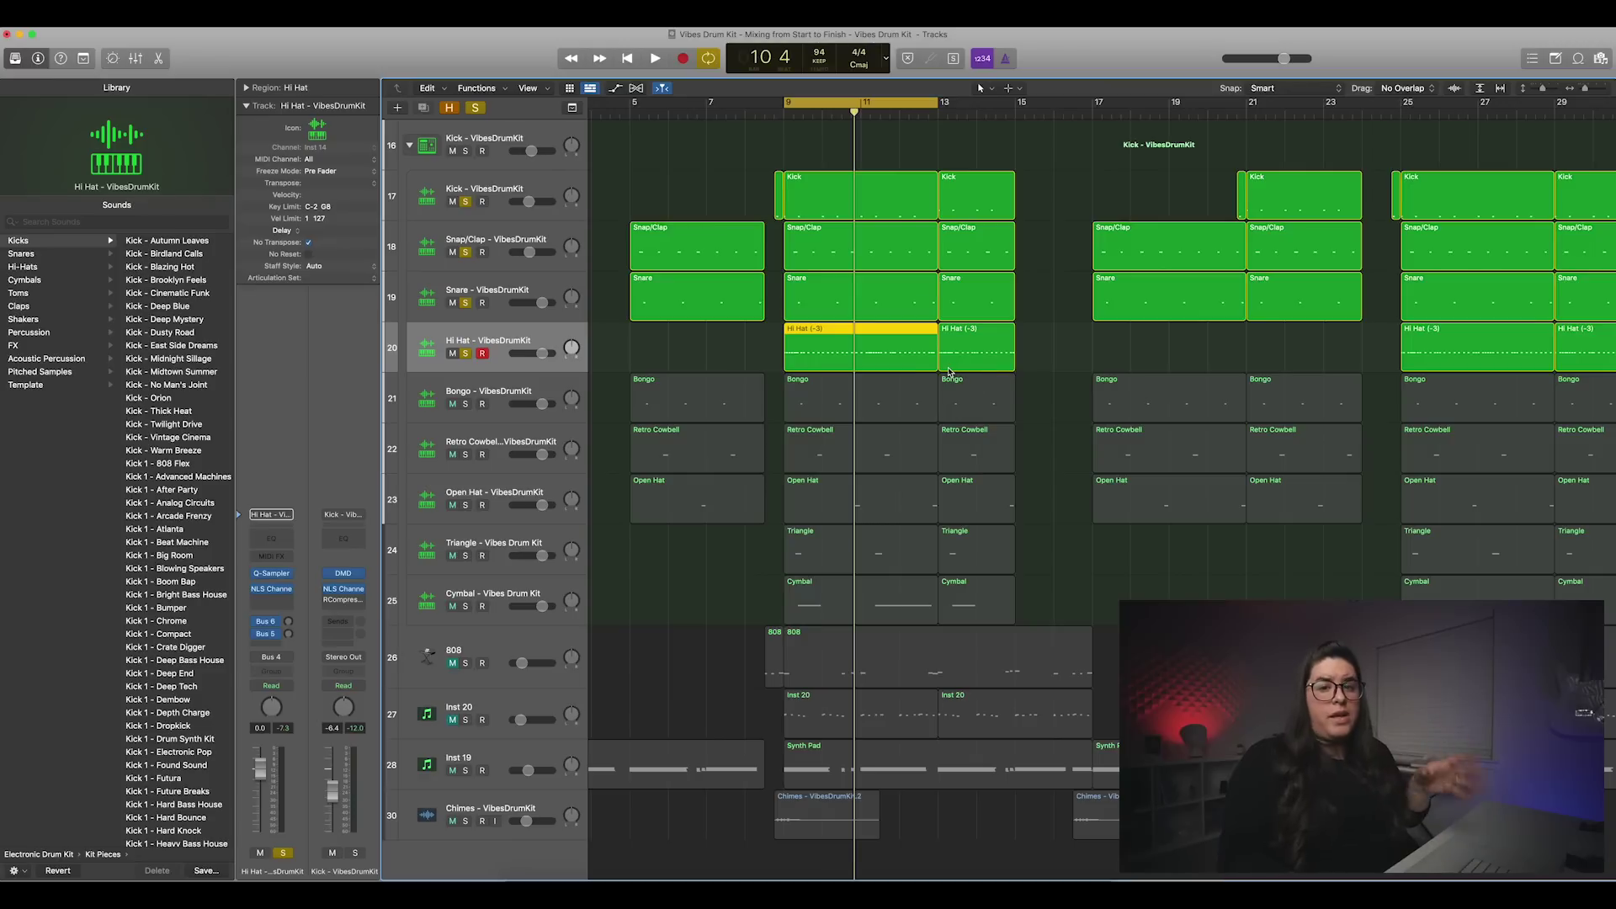
# Step: Insert a Channel EQ on the Hi Hat channel with a 306 Hz low cut and a 1.3 dB boost at 1520 Hz
pyautogui.click(284, 601)
pyautogui.moveTo(296, 749)
pyautogui.click(396, 742)
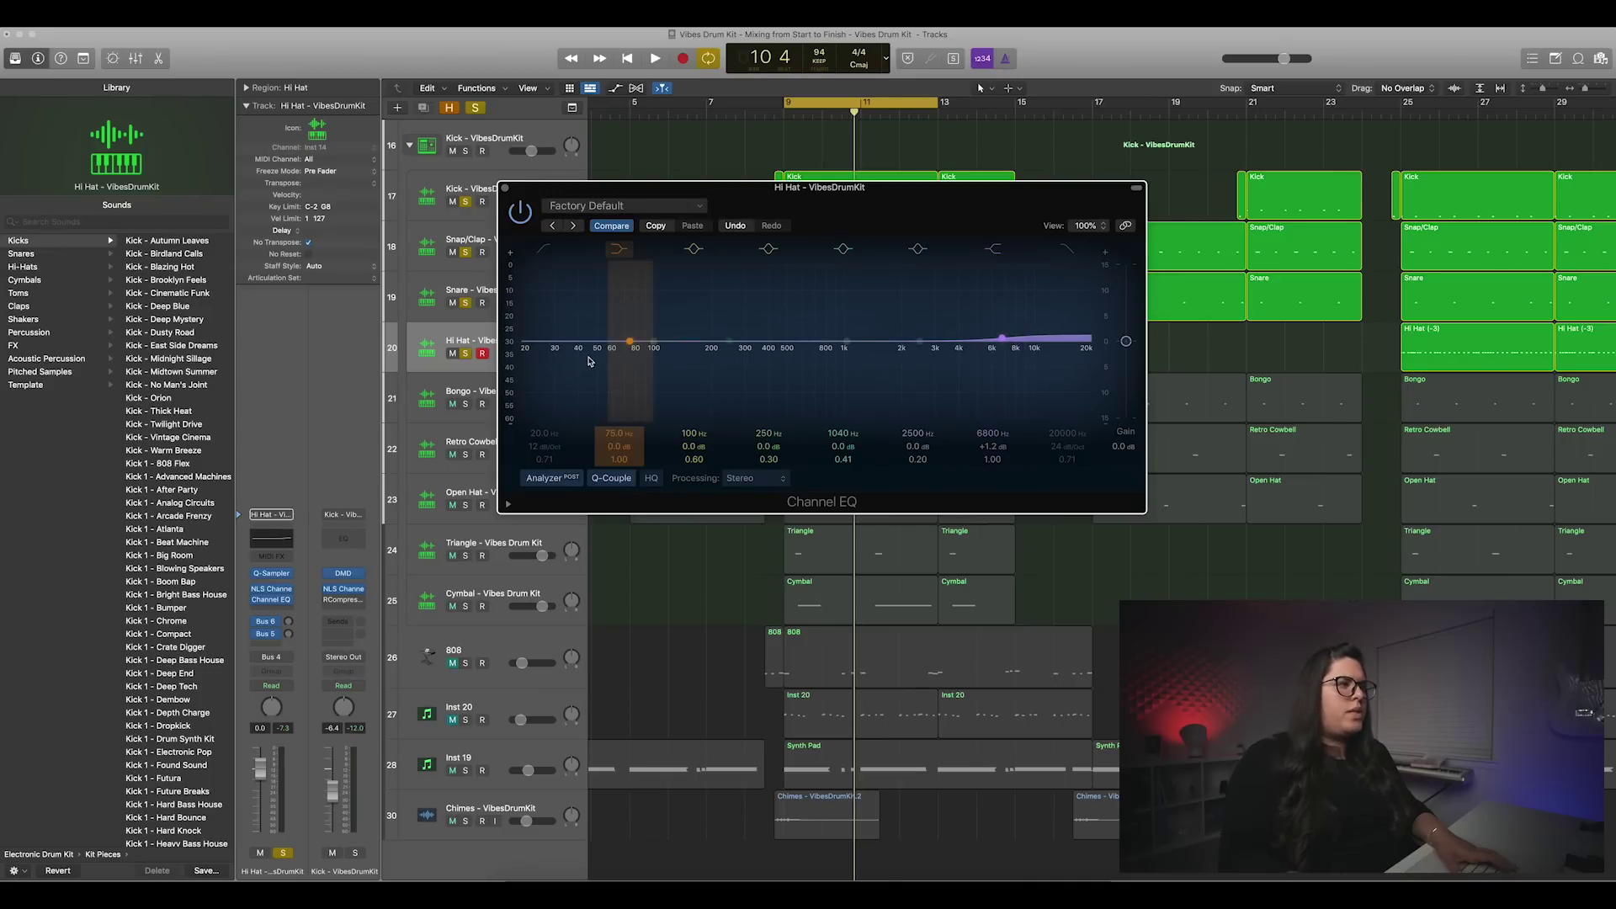
pyautogui.moveTo(538, 437); pyautogui.dragTo(538, 395)
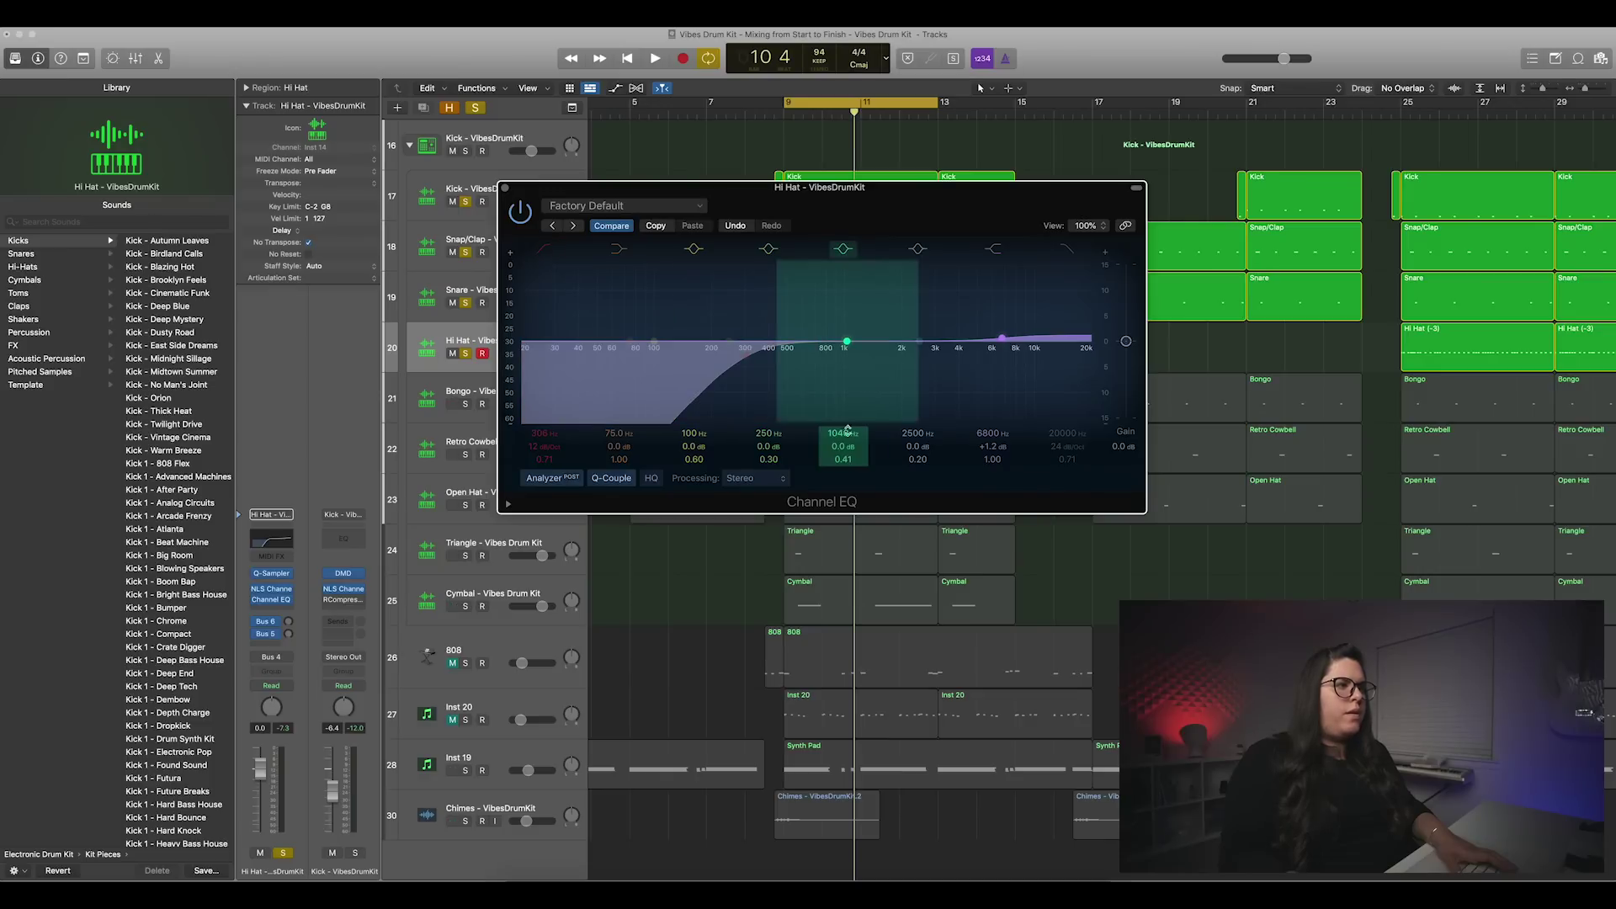
pyautogui.moveTo(843, 459)
pyautogui.mouseDown()
pyautogui.moveTo(838, 383)
pyautogui.moveTo(838, 429)
pyautogui.mouseUp()
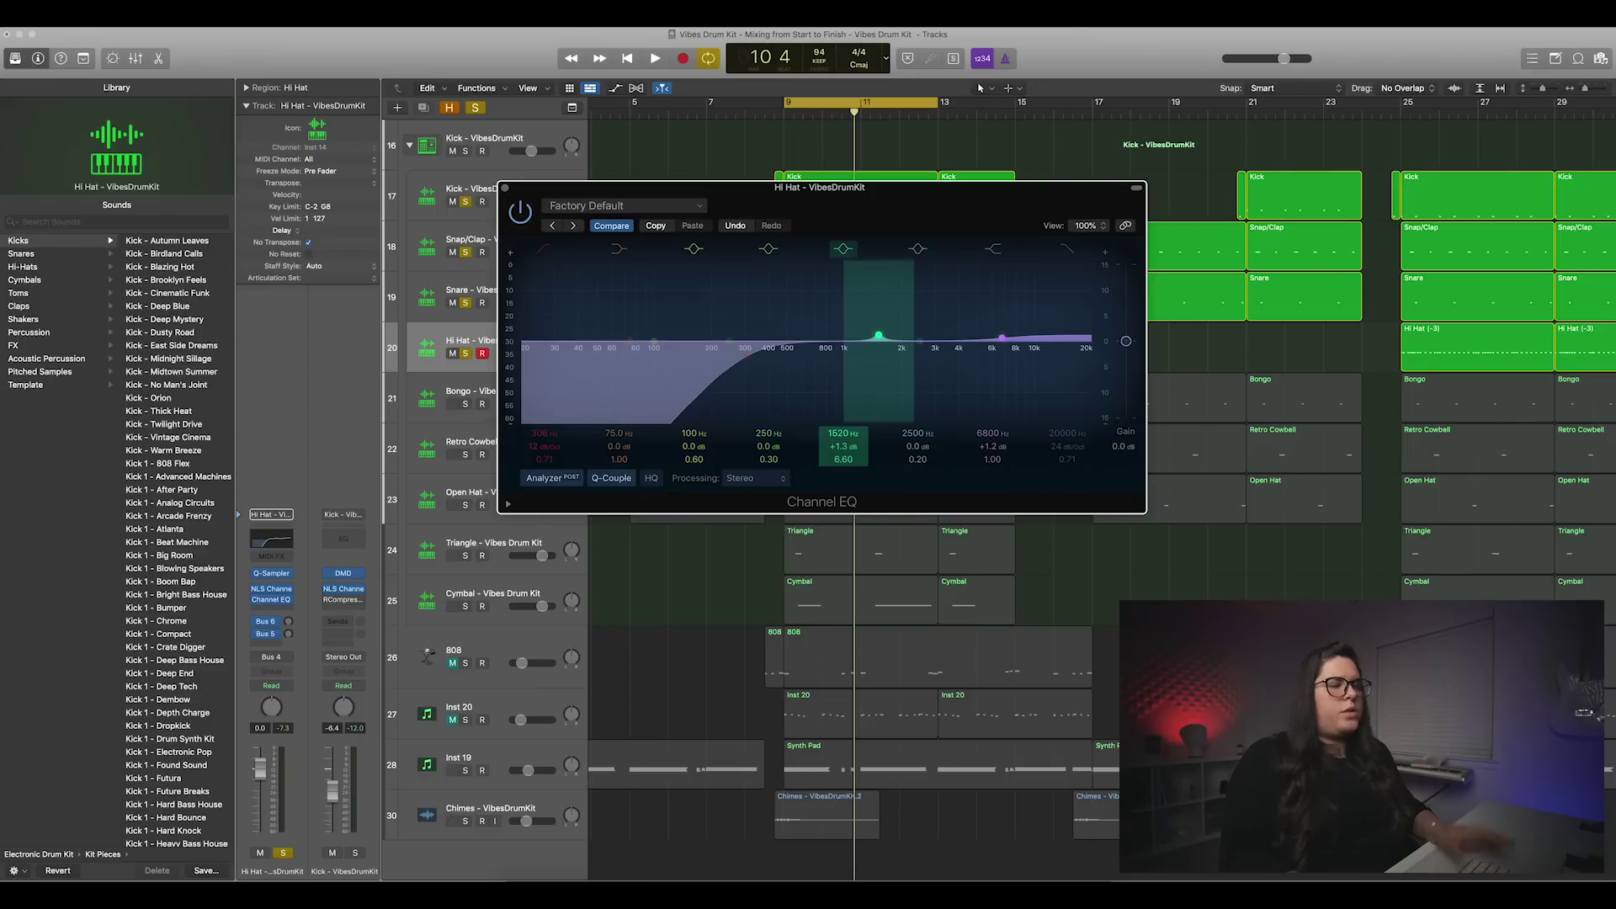
# Step: Compare the Hi Hat with its Channel EQ on and bypassed during playback, and remove the EQ from the channel
pyautogui.press('space')
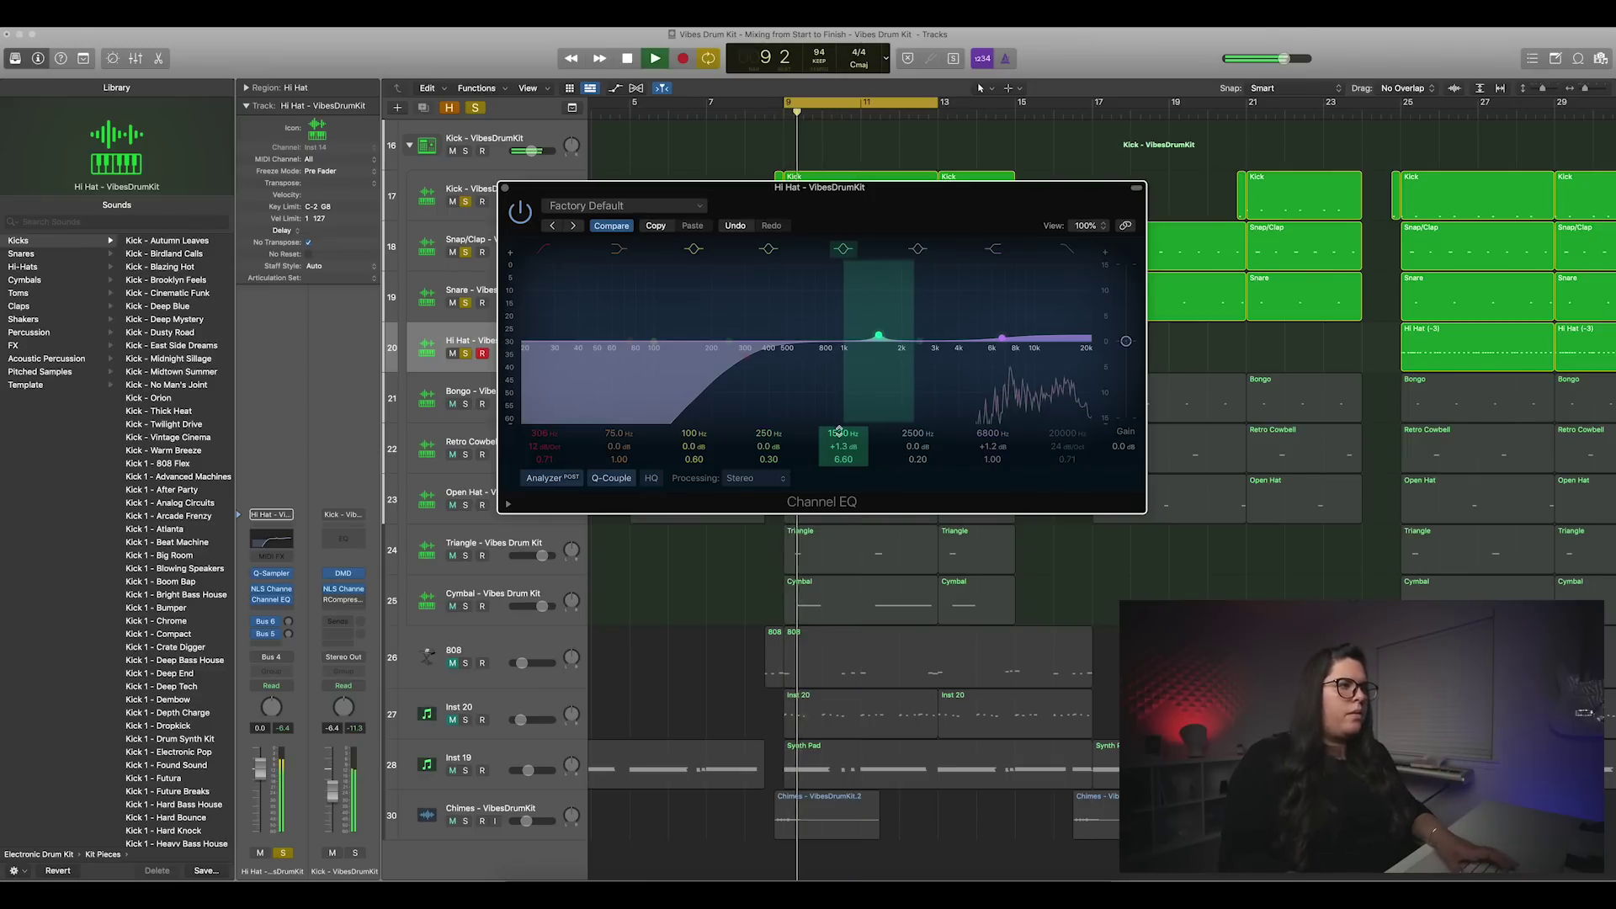
pyautogui.click(519, 210)
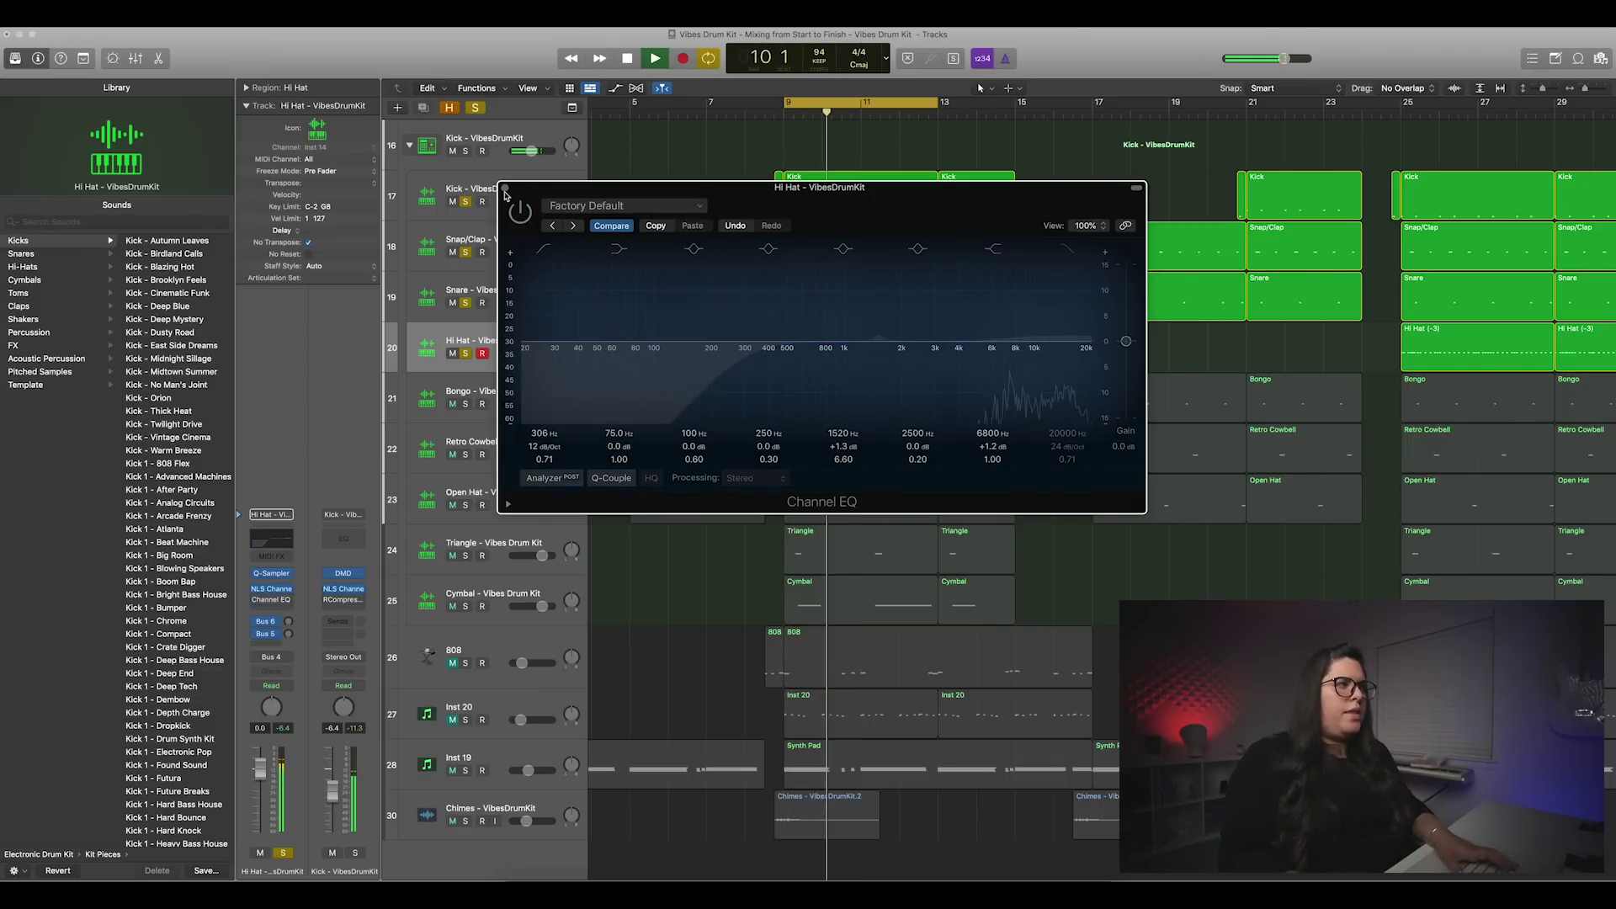
pyautogui.click(504, 188)
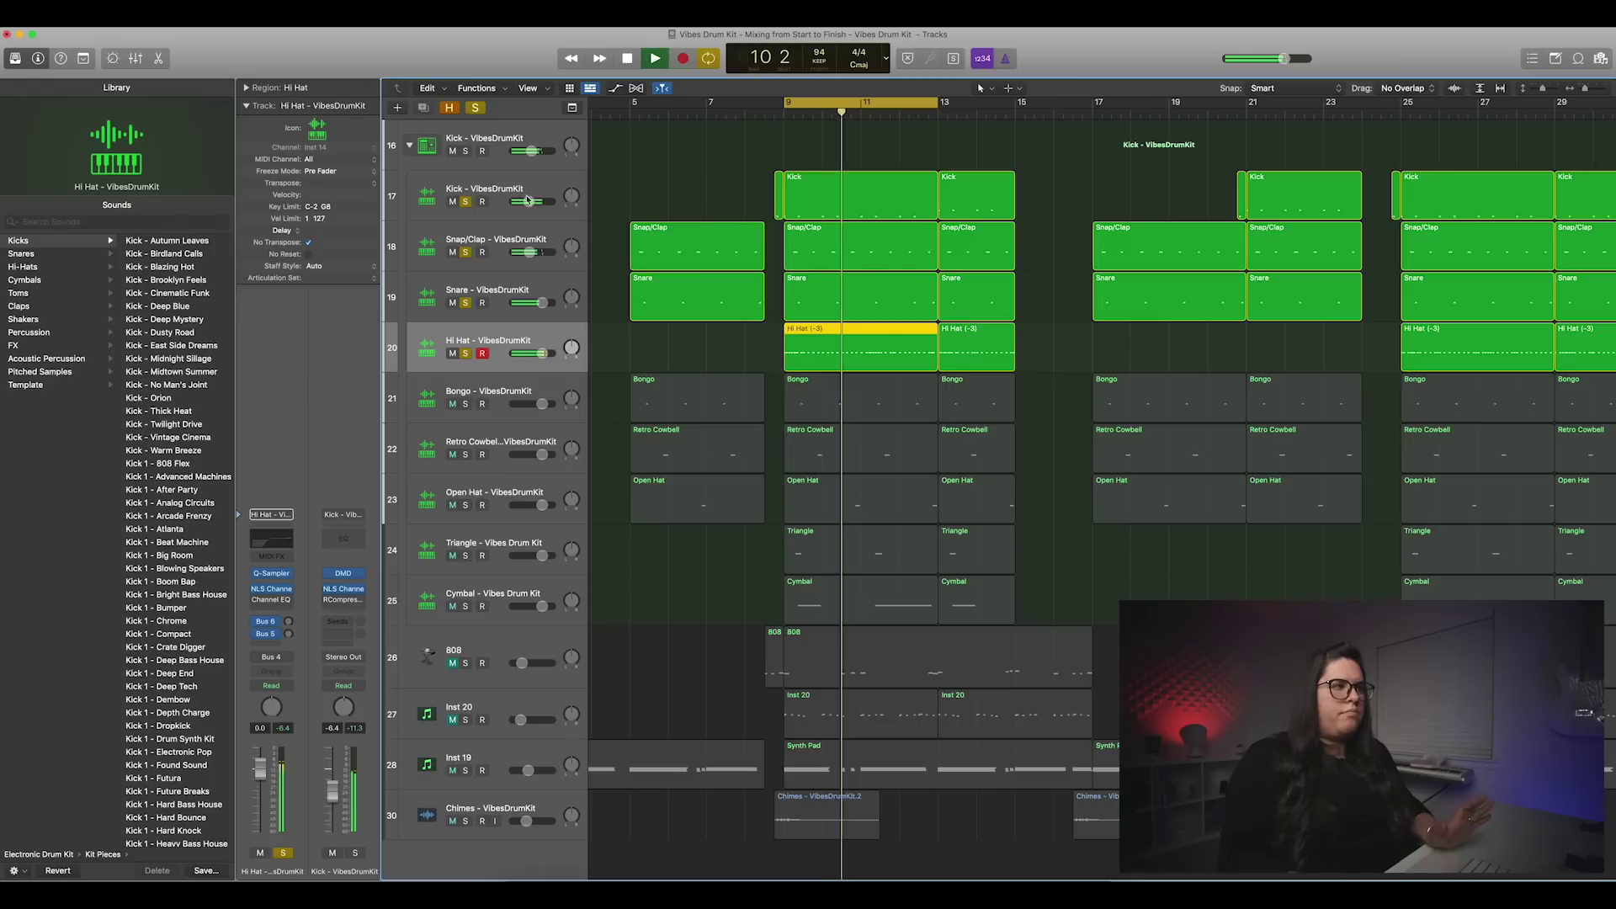
pyautogui.click(288, 603)
pyautogui.click(300, 622)
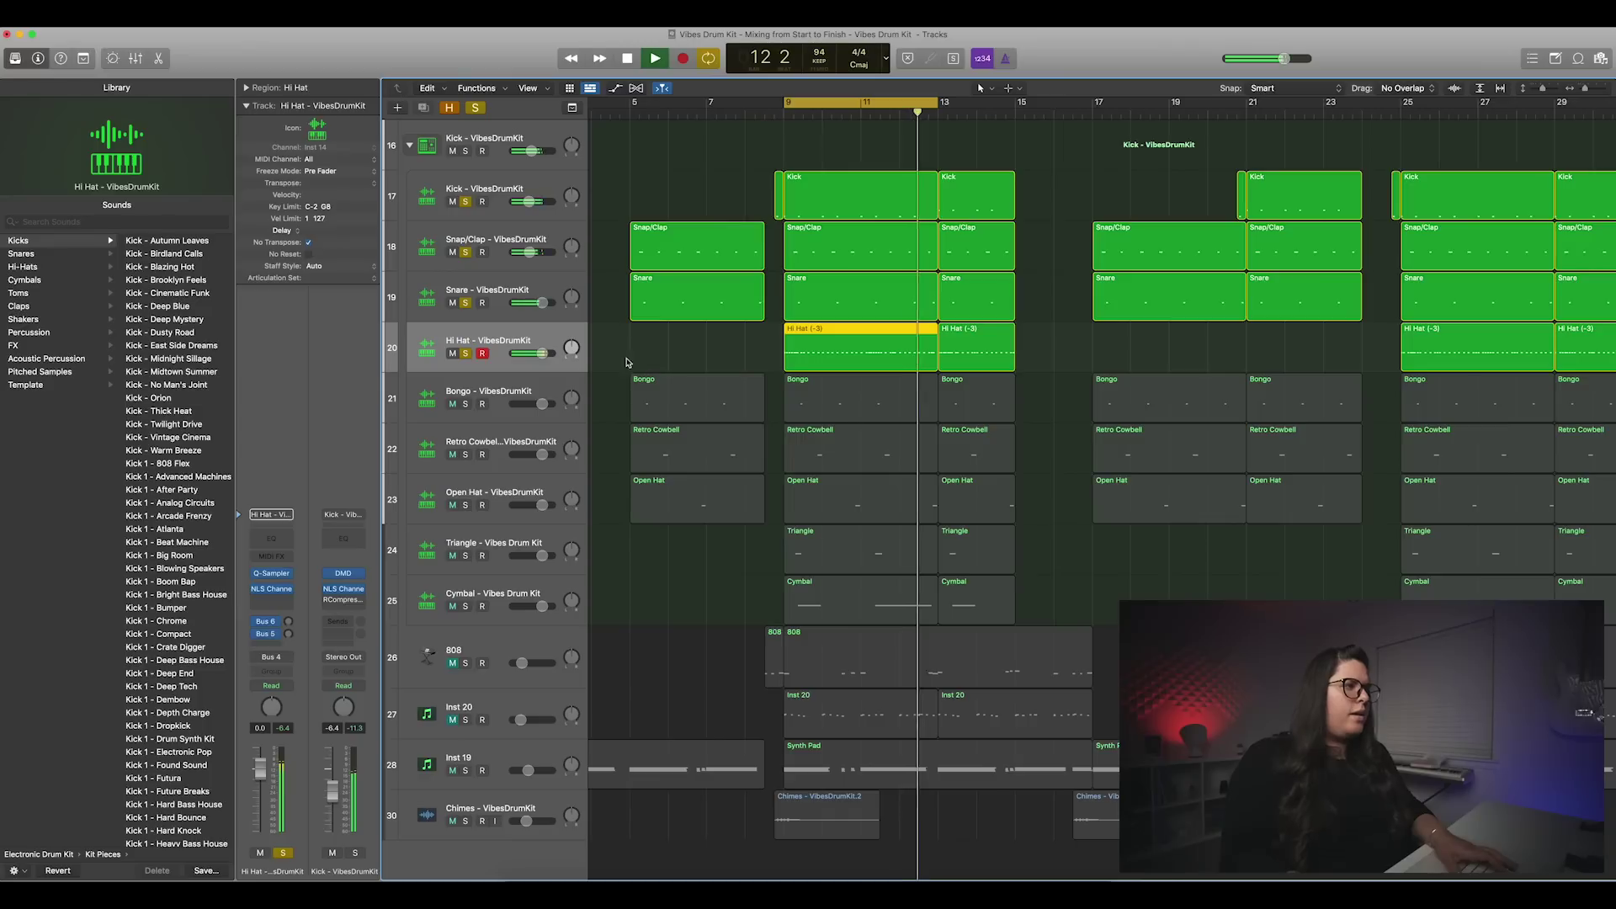
# Step: Lower the Hi Hat track's volume to -11.6 dB while checking the balance in the loop
pyautogui.moveTo(539, 357); pyautogui.dragTo(534, 357)
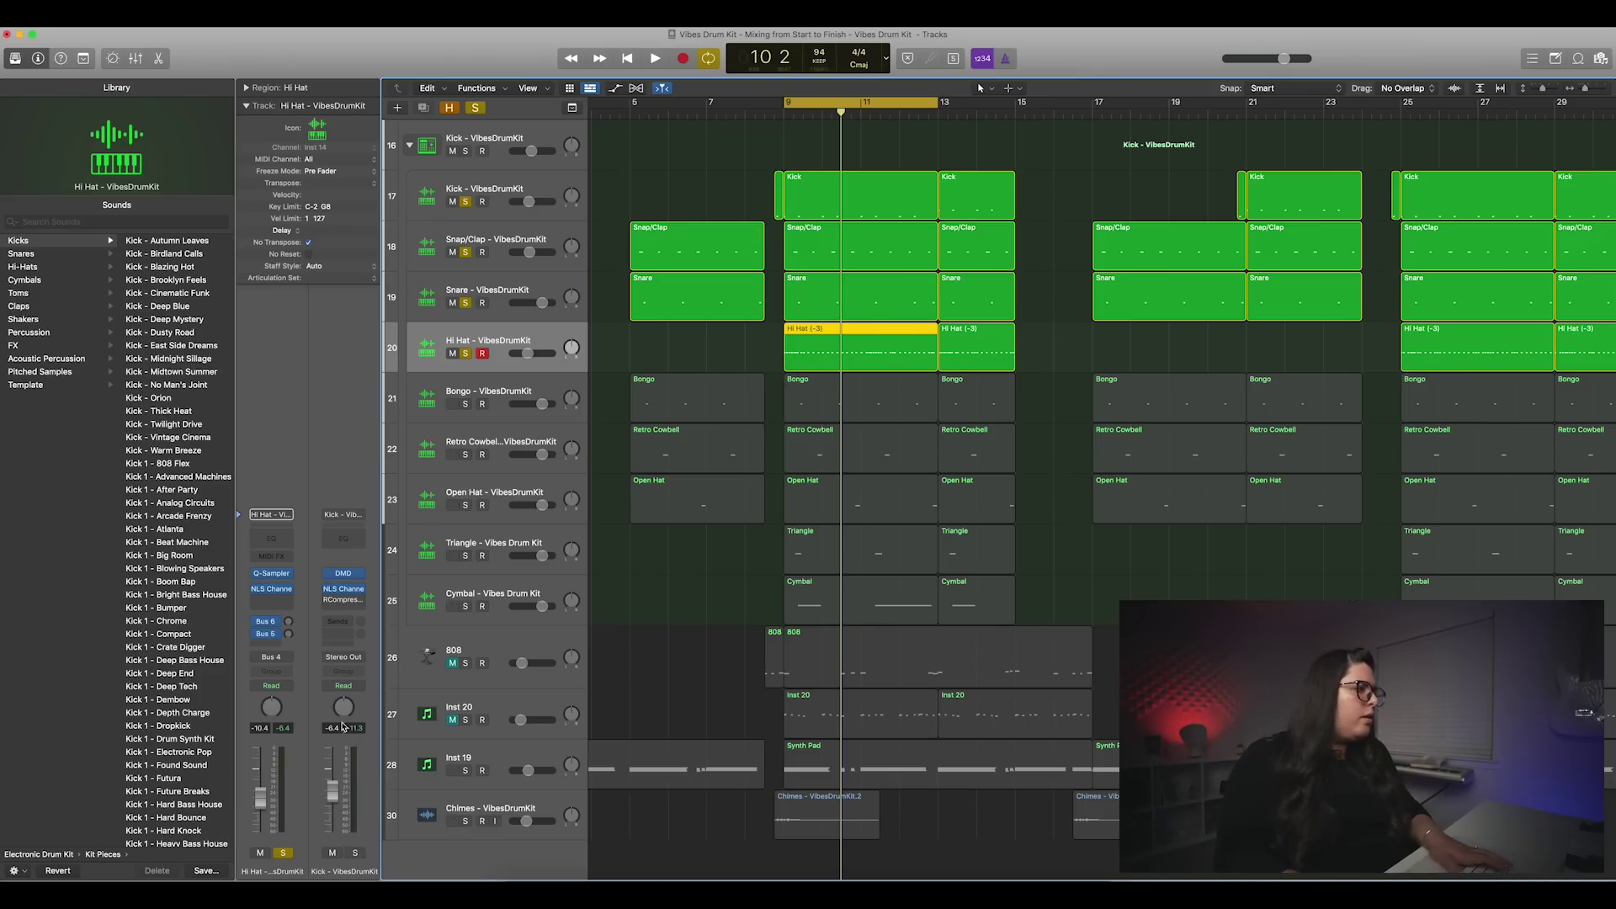
pyautogui.press('space')
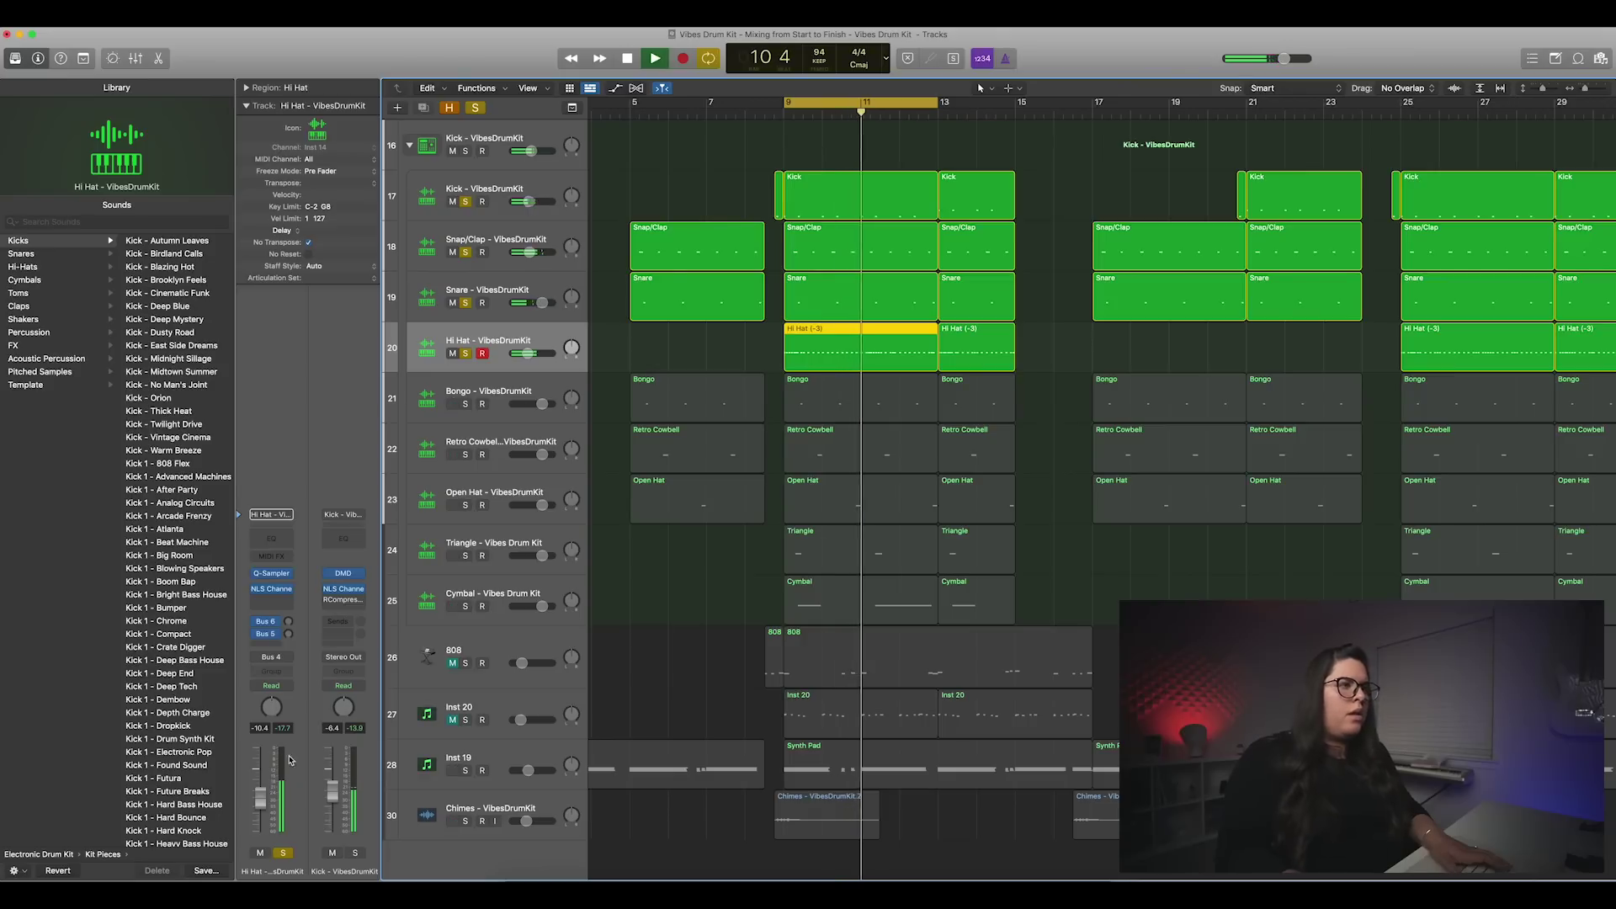
pyautogui.moveTo(528, 354); pyautogui.dragTo(524, 358)
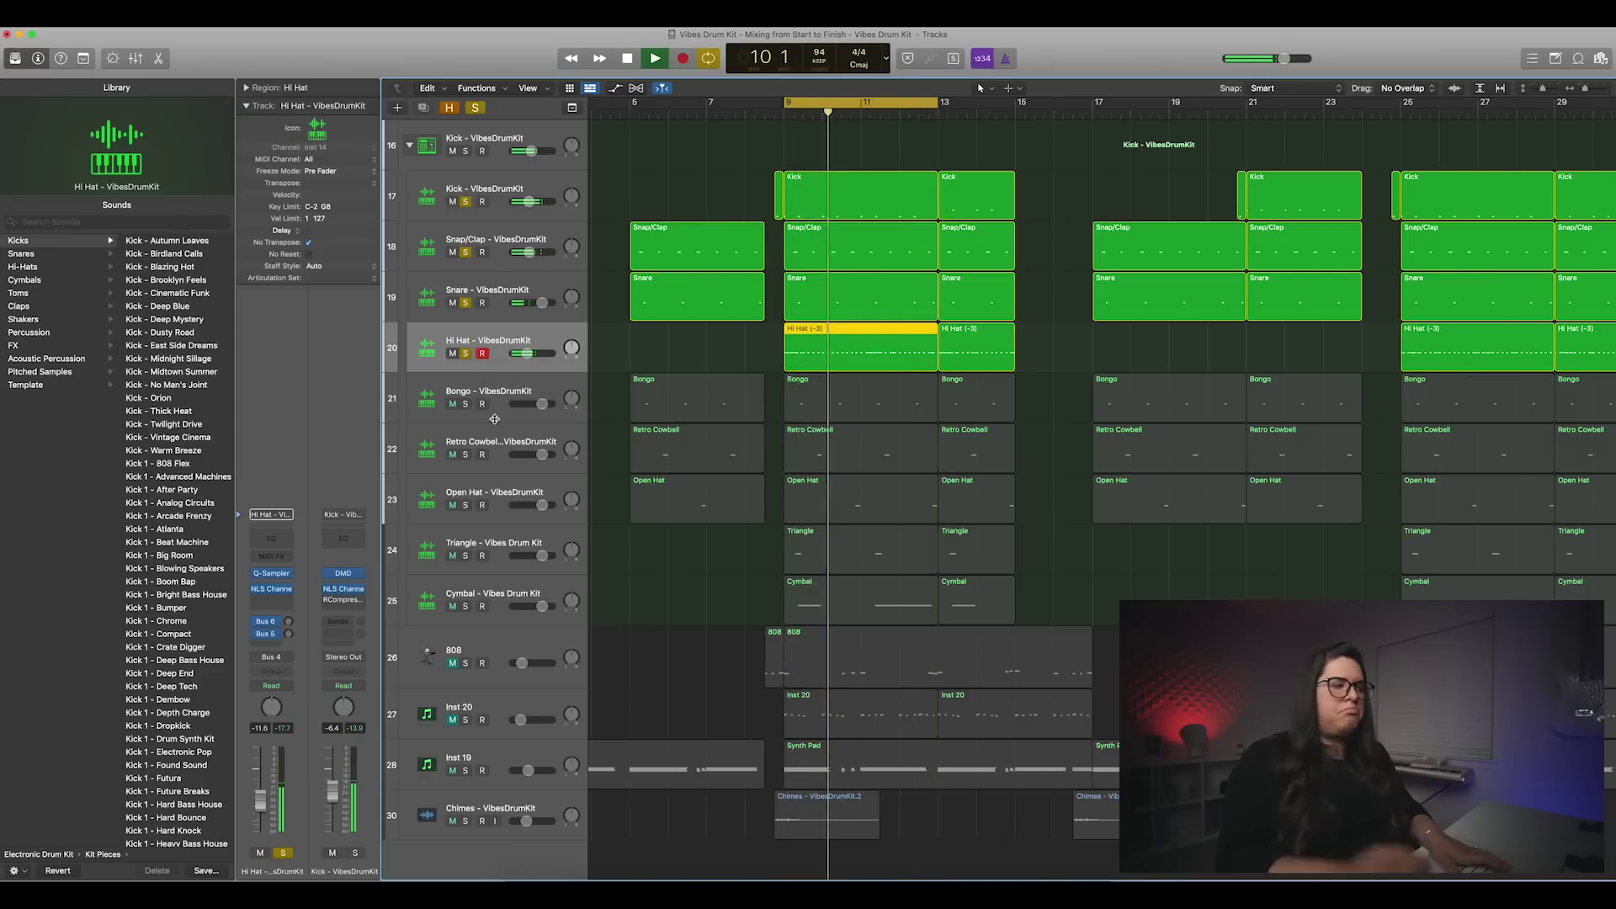
pyautogui.press('space')
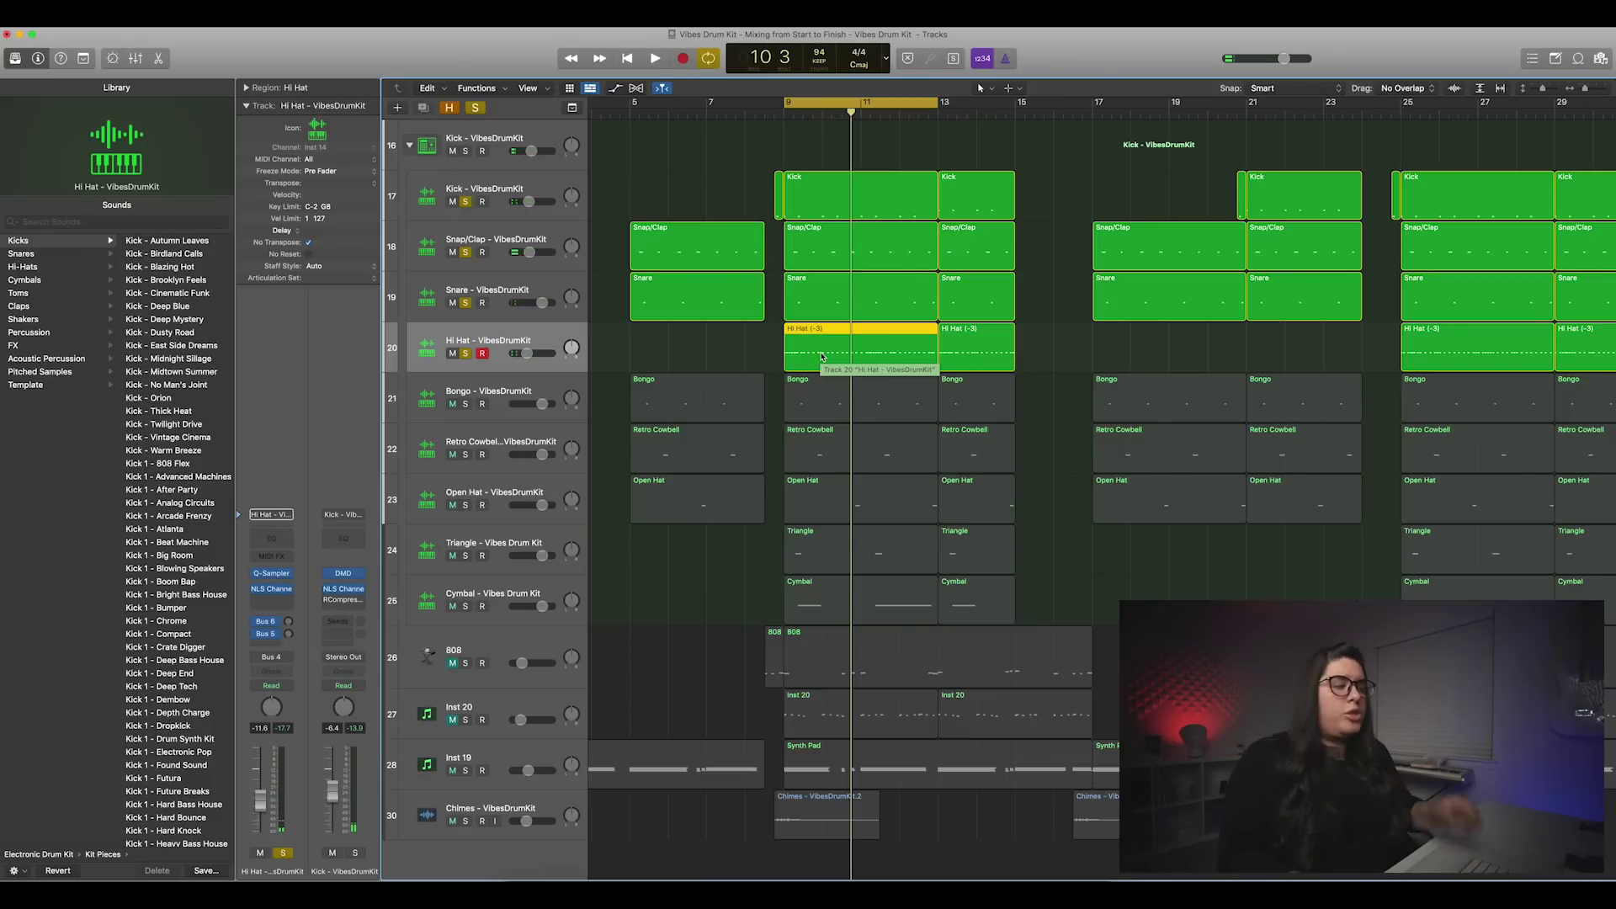
# Step: Try a Bitcrusher on the Hi Hat channel during loop playback, and remove the effect from the channel
pyautogui.click(254, 600)
pyautogui.moveTo(293, 722)
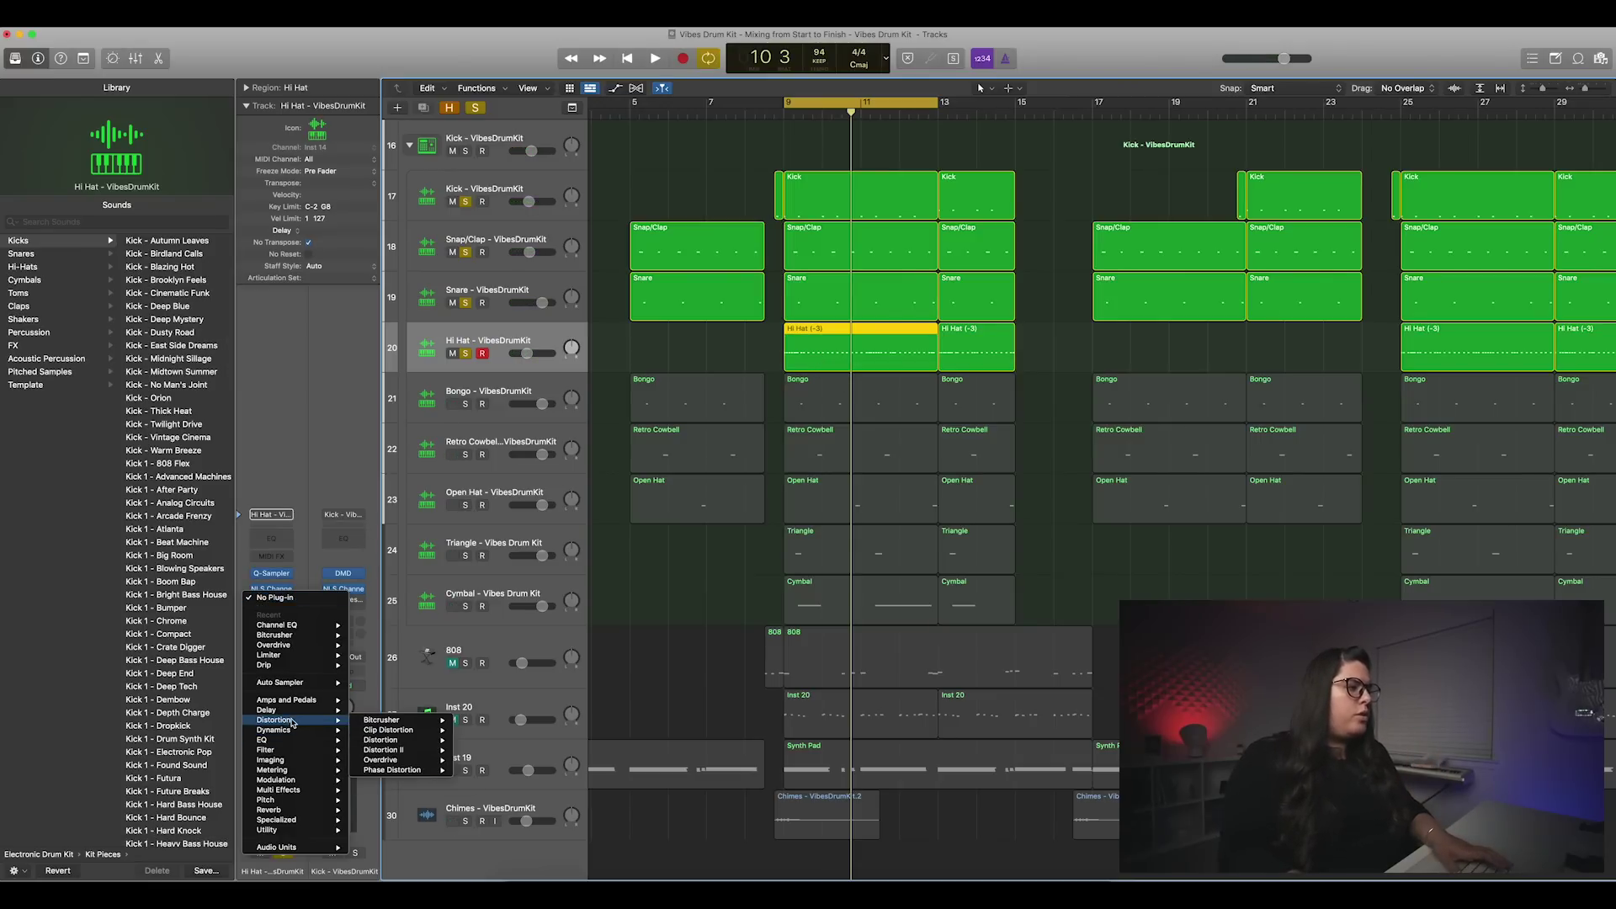
pyautogui.click(385, 722)
pyautogui.press('space')
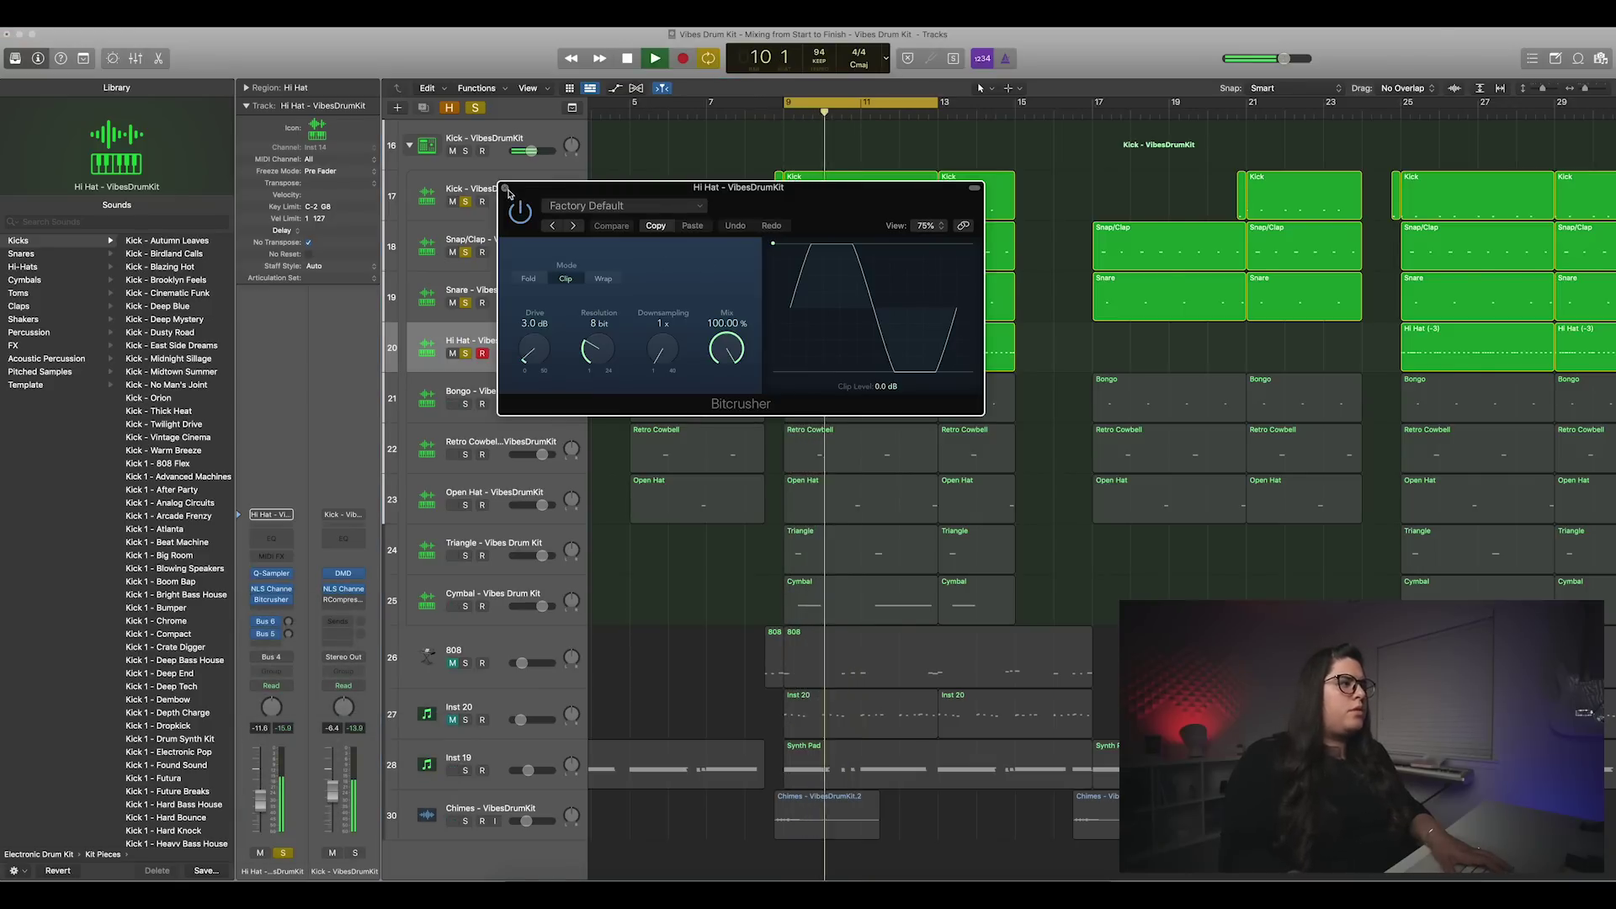
pyautogui.click(505, 188)
pyautogui.press('space')
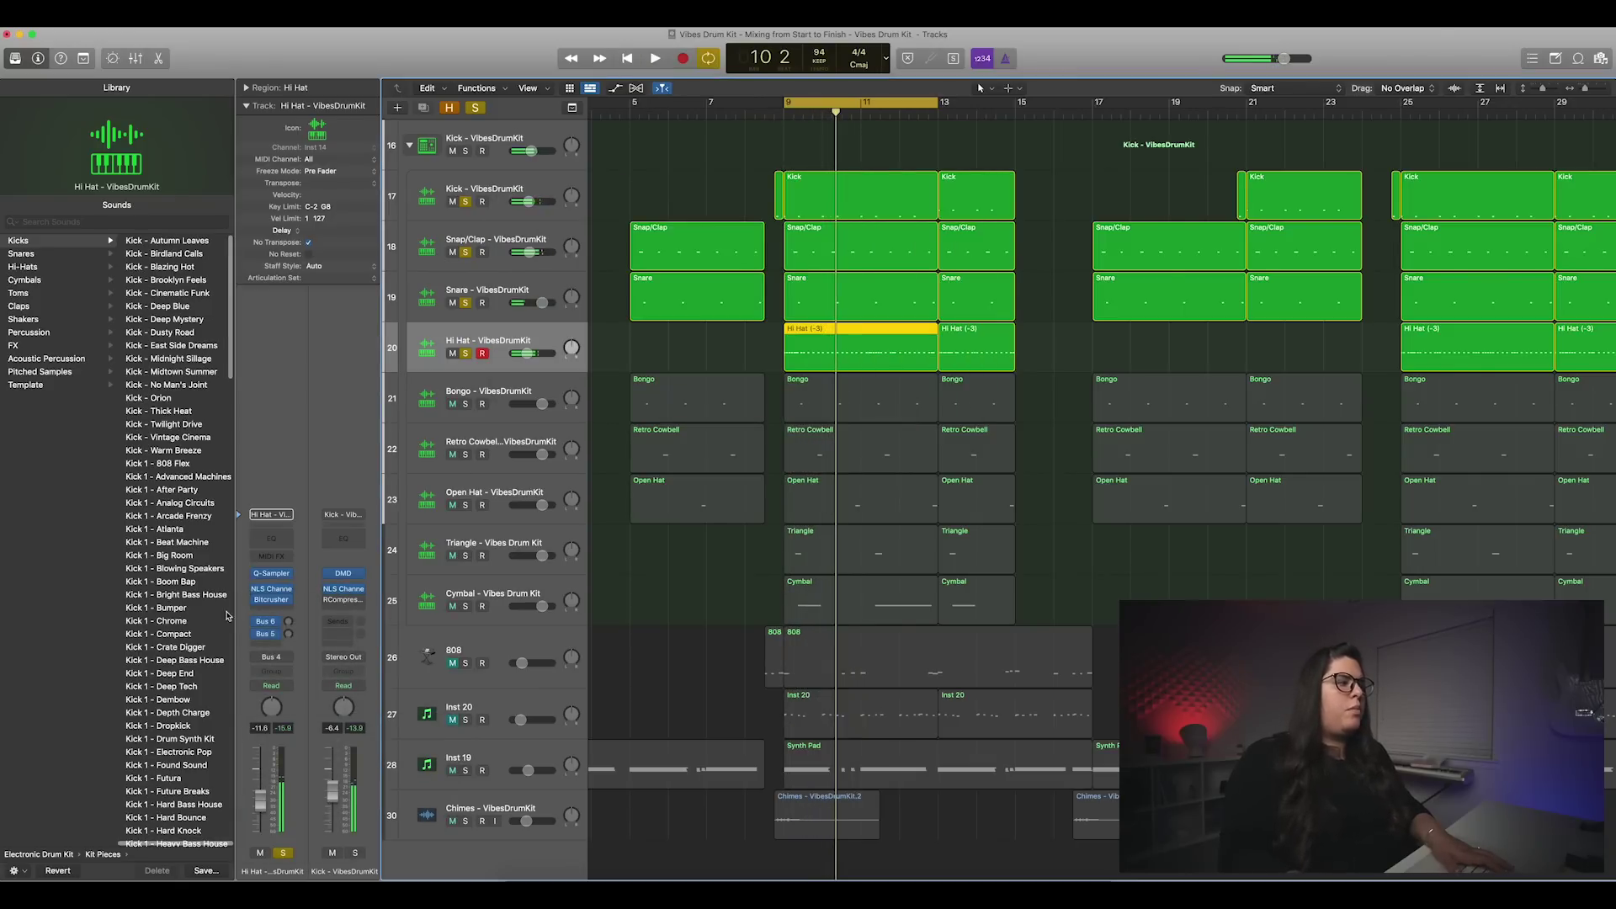
pyautogui.click(286, 599)
pyautogui.click(406, 635)
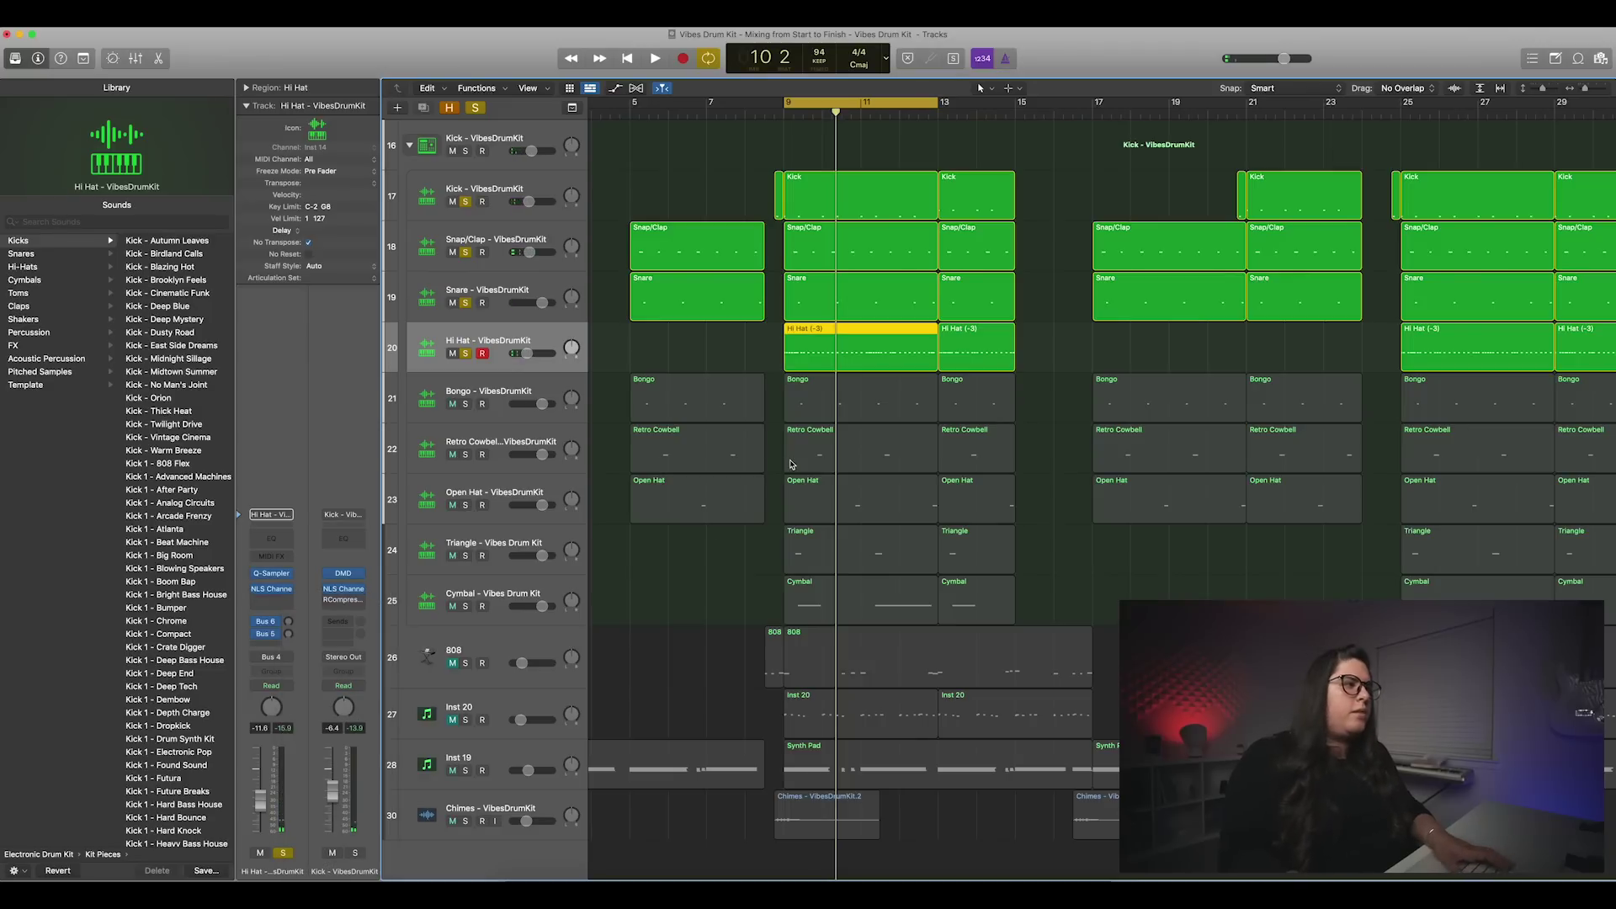
# Step: Solo the Bongo track and lower its volume to -10.2 dB while listening to it in the loop
pyautogui.click(467, 404)
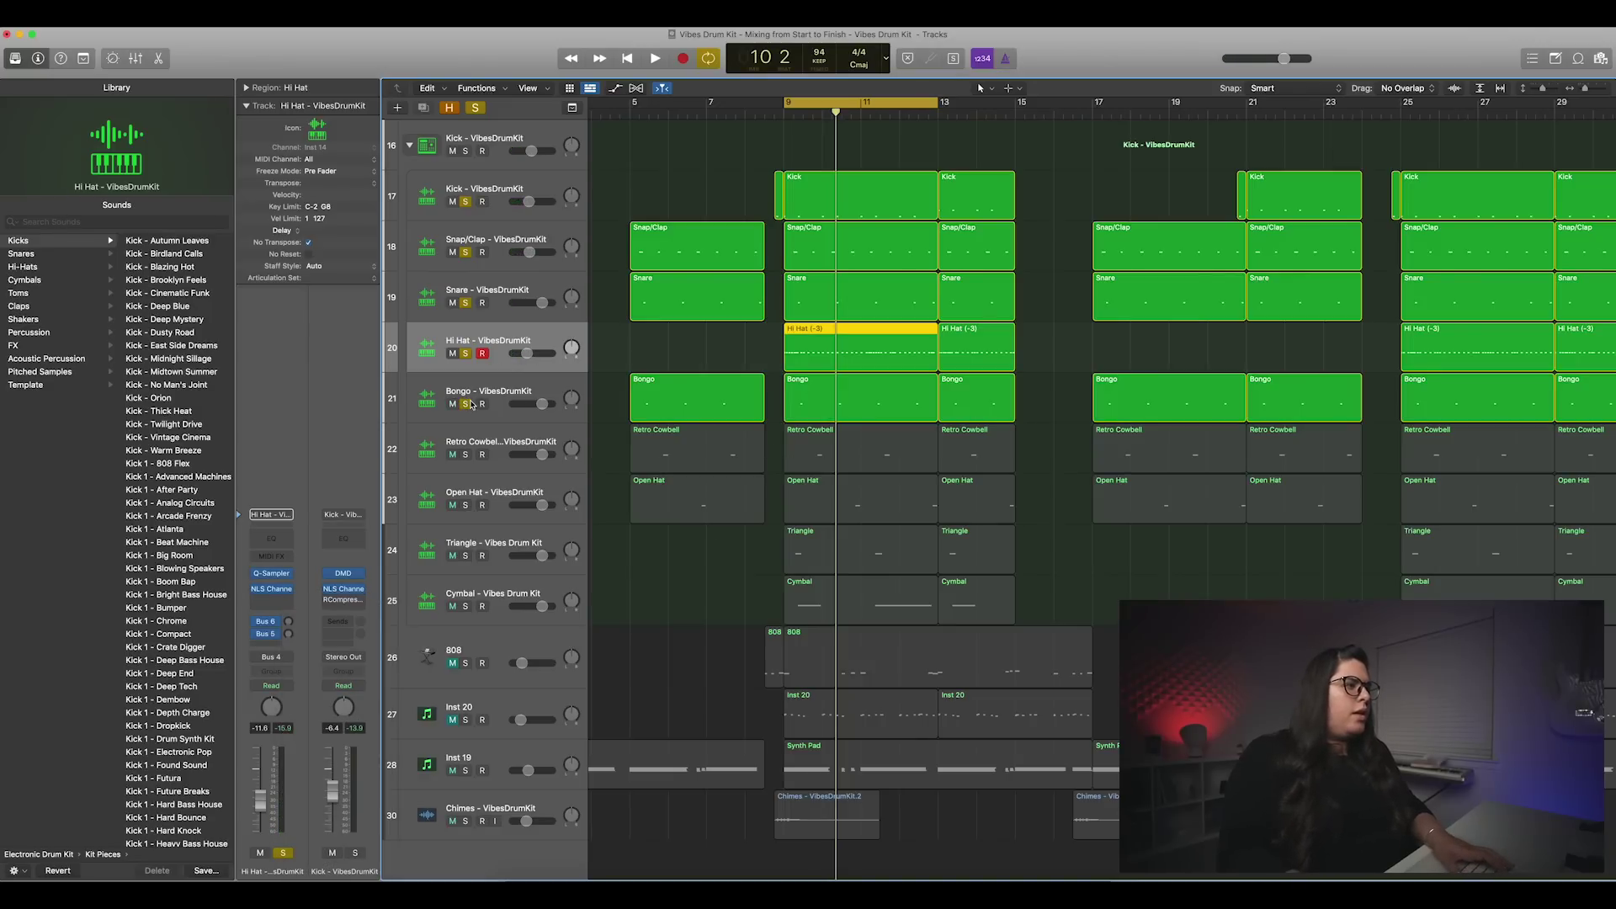
pyautogui.click(508, 392)
pyautogui.press('space')
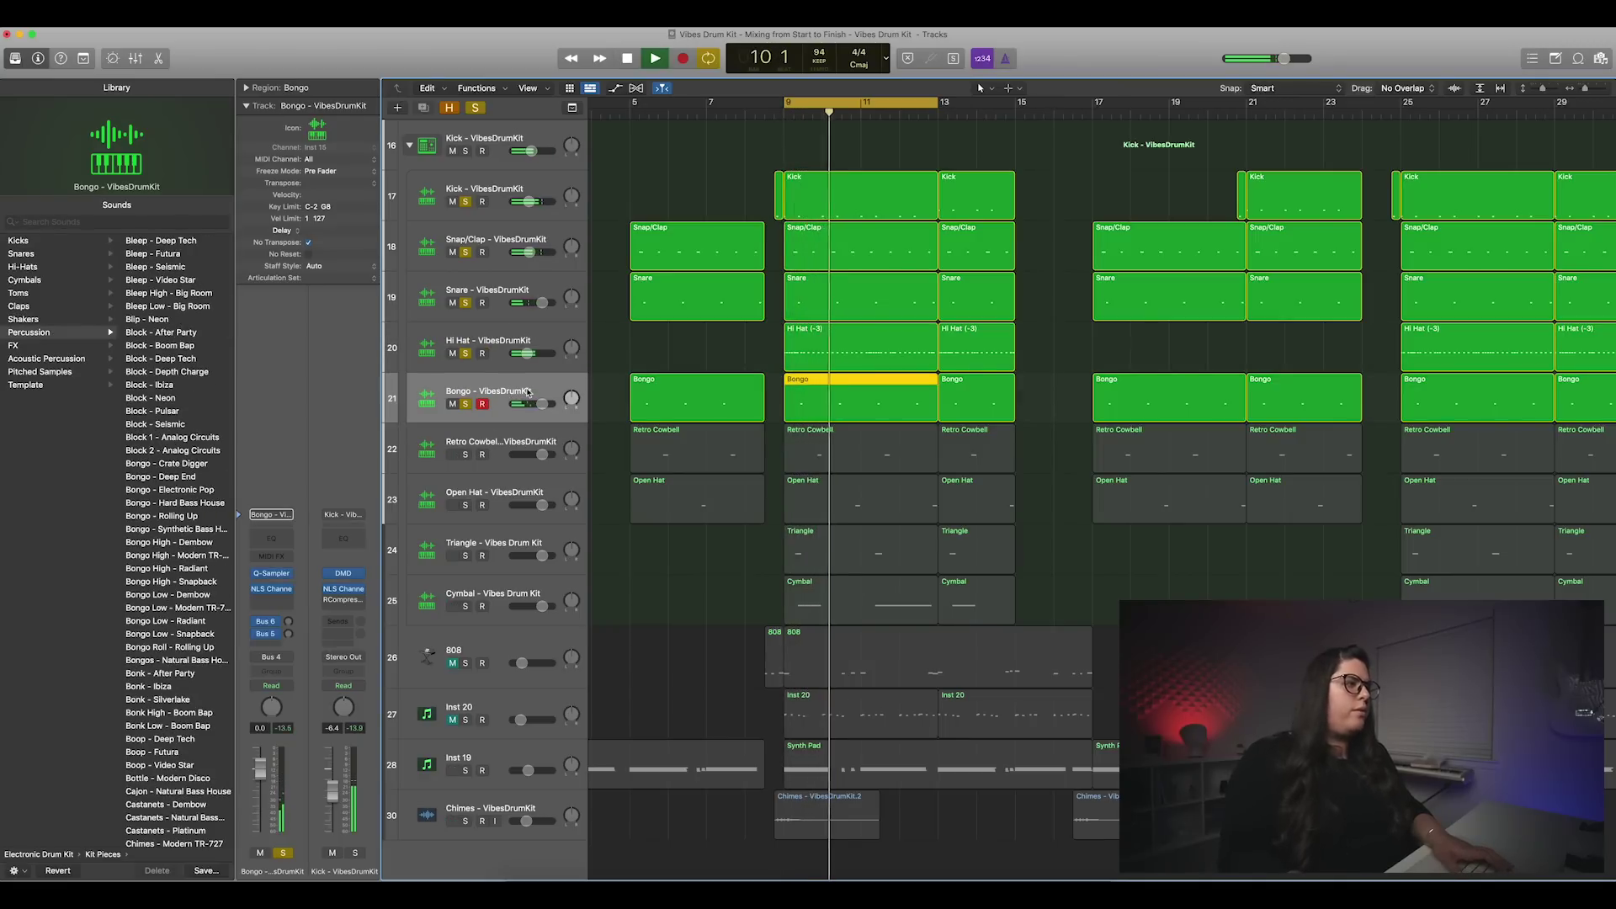
pyautogui.moveTo(541, 404); pyautogui.dragTo(528, 407)
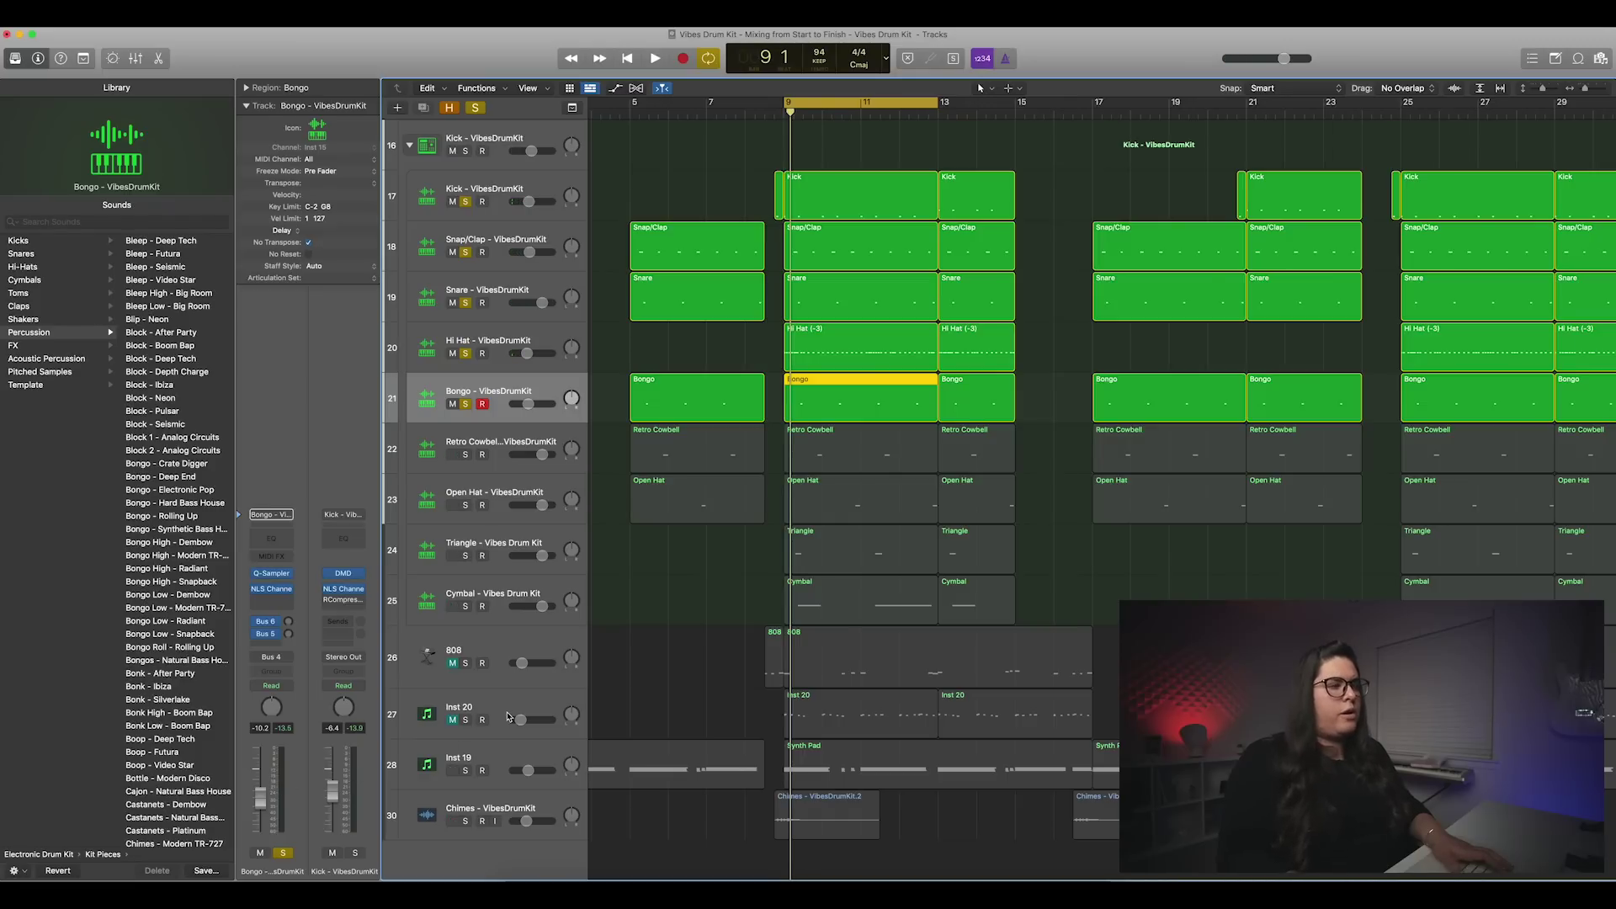
pyautogui.press('space')
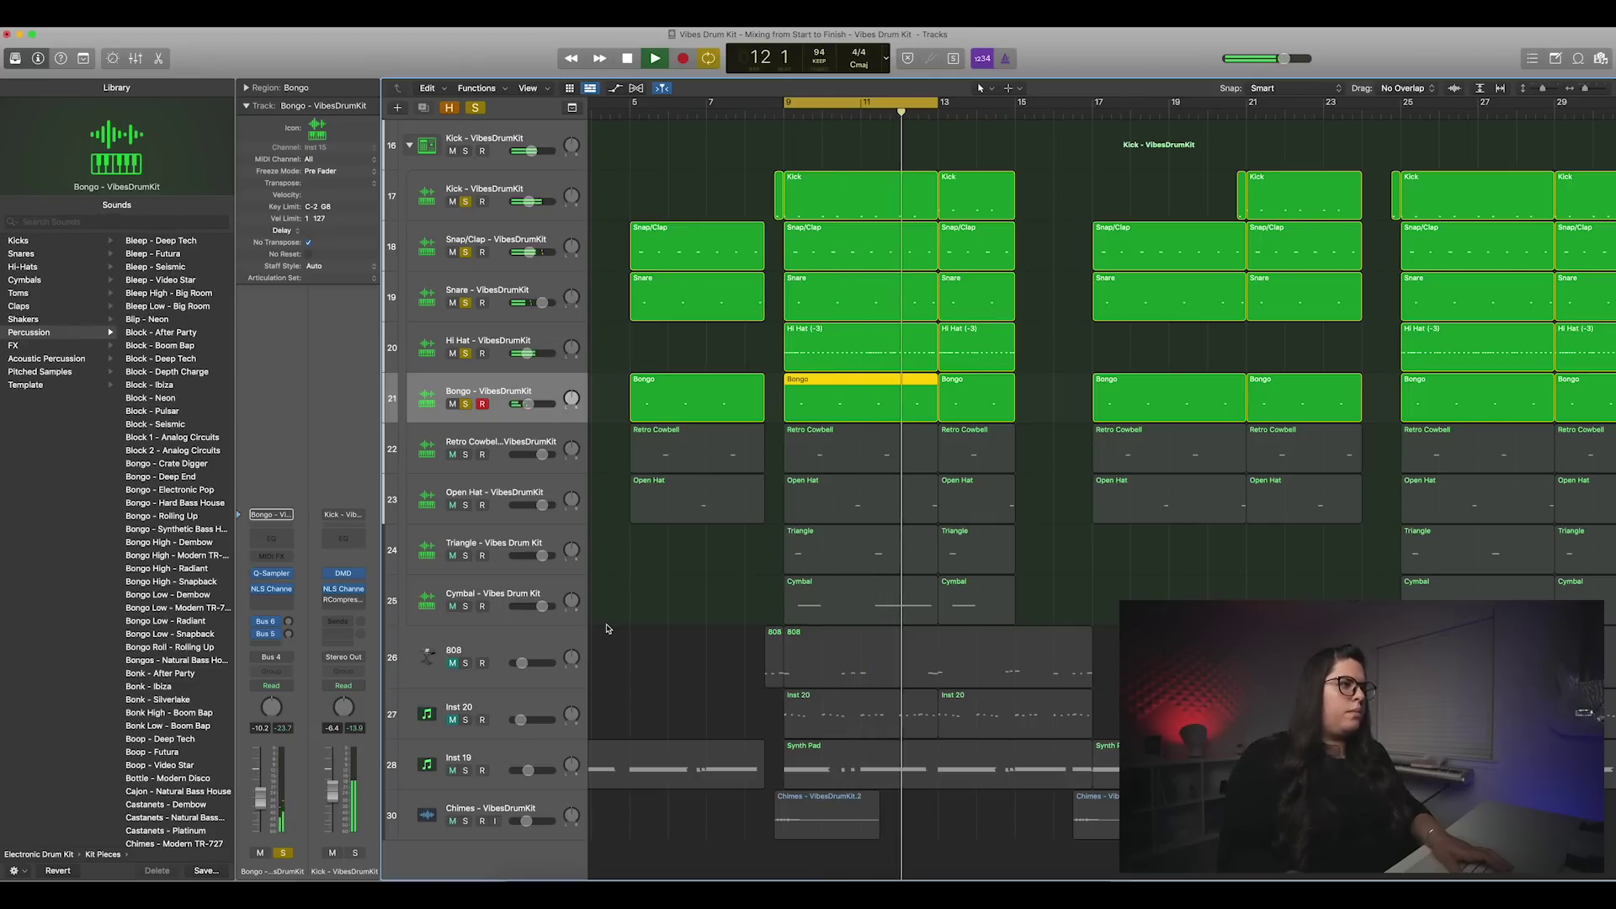
pyautogui.press('space')
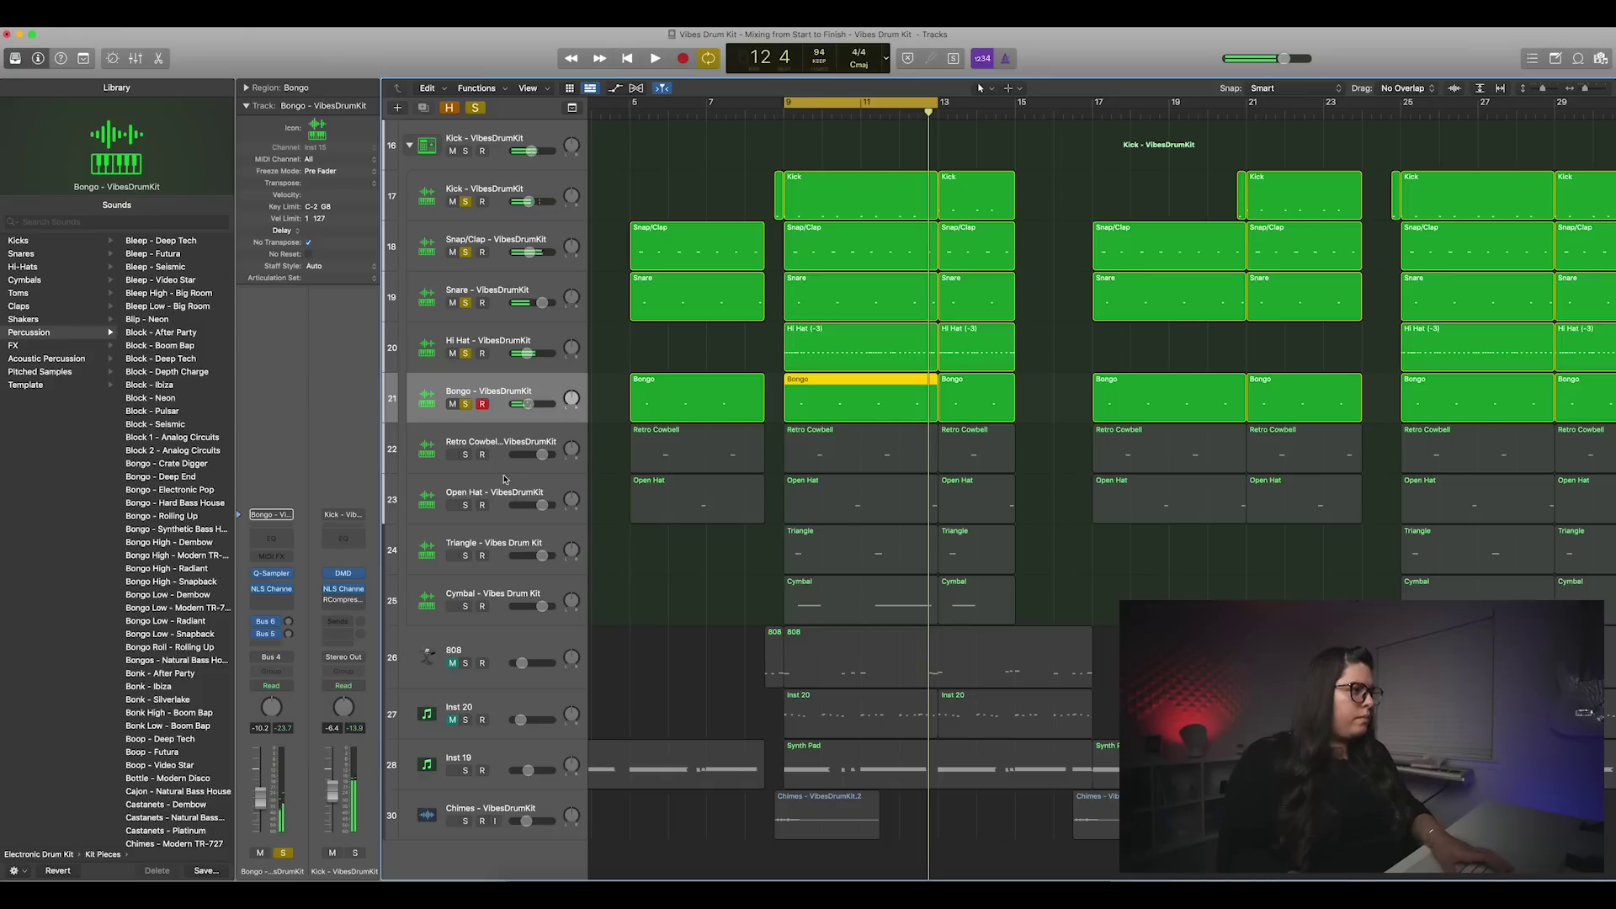
# Step: Solo the Retro Cowbell track and lower its volume to -14.6 dB while listening to it in the loop
pyautogui.click(481, 438)
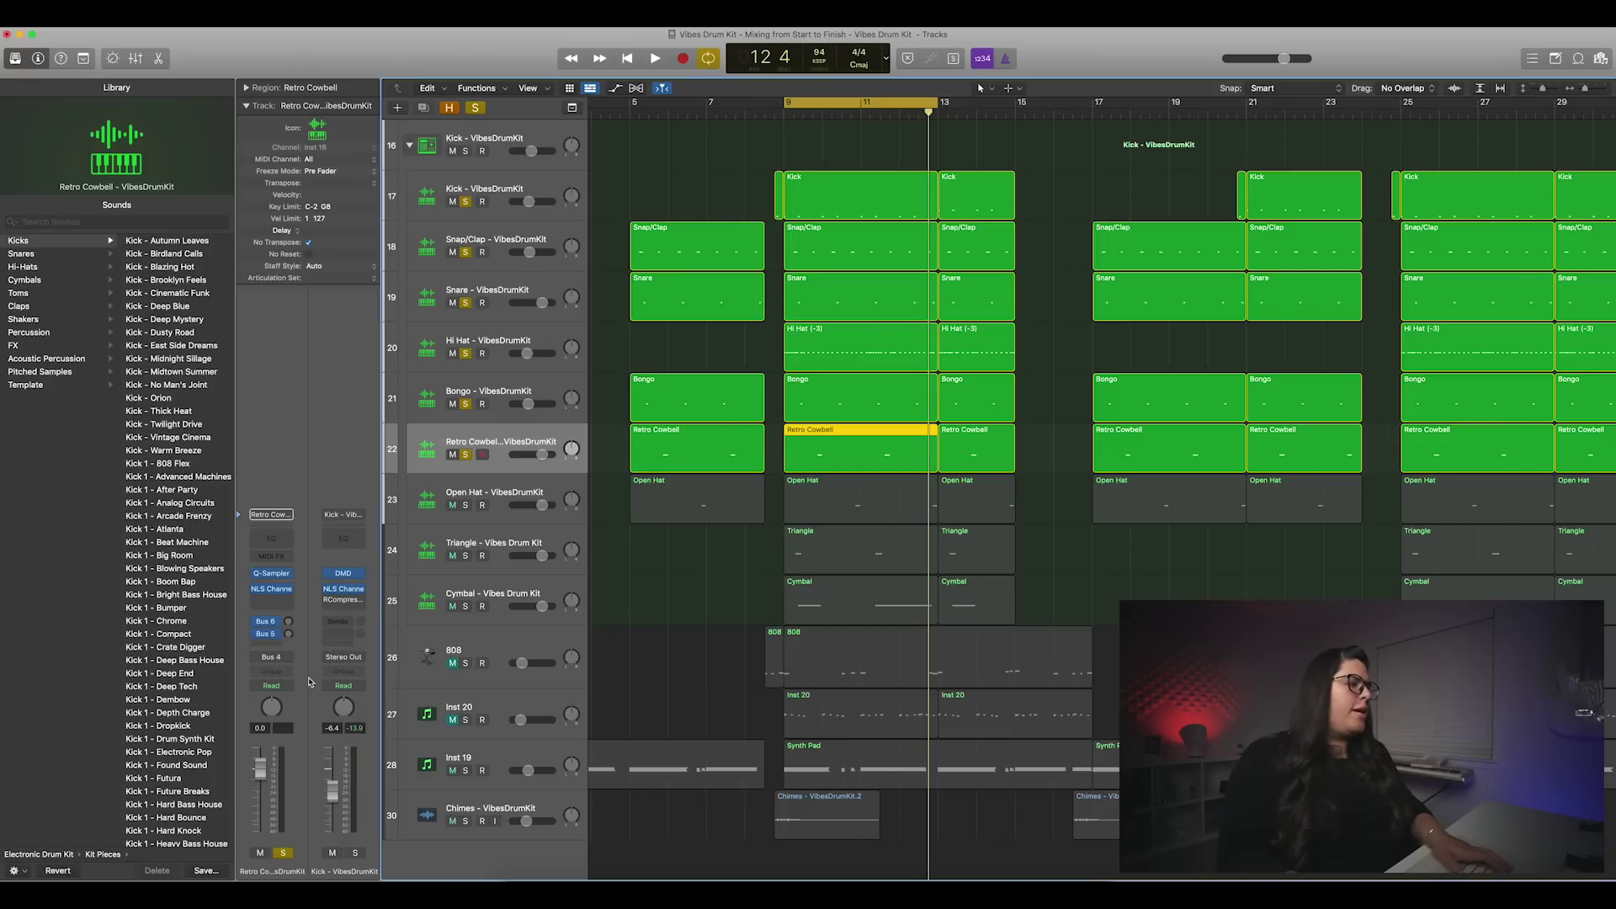
pyautogui.press('space')
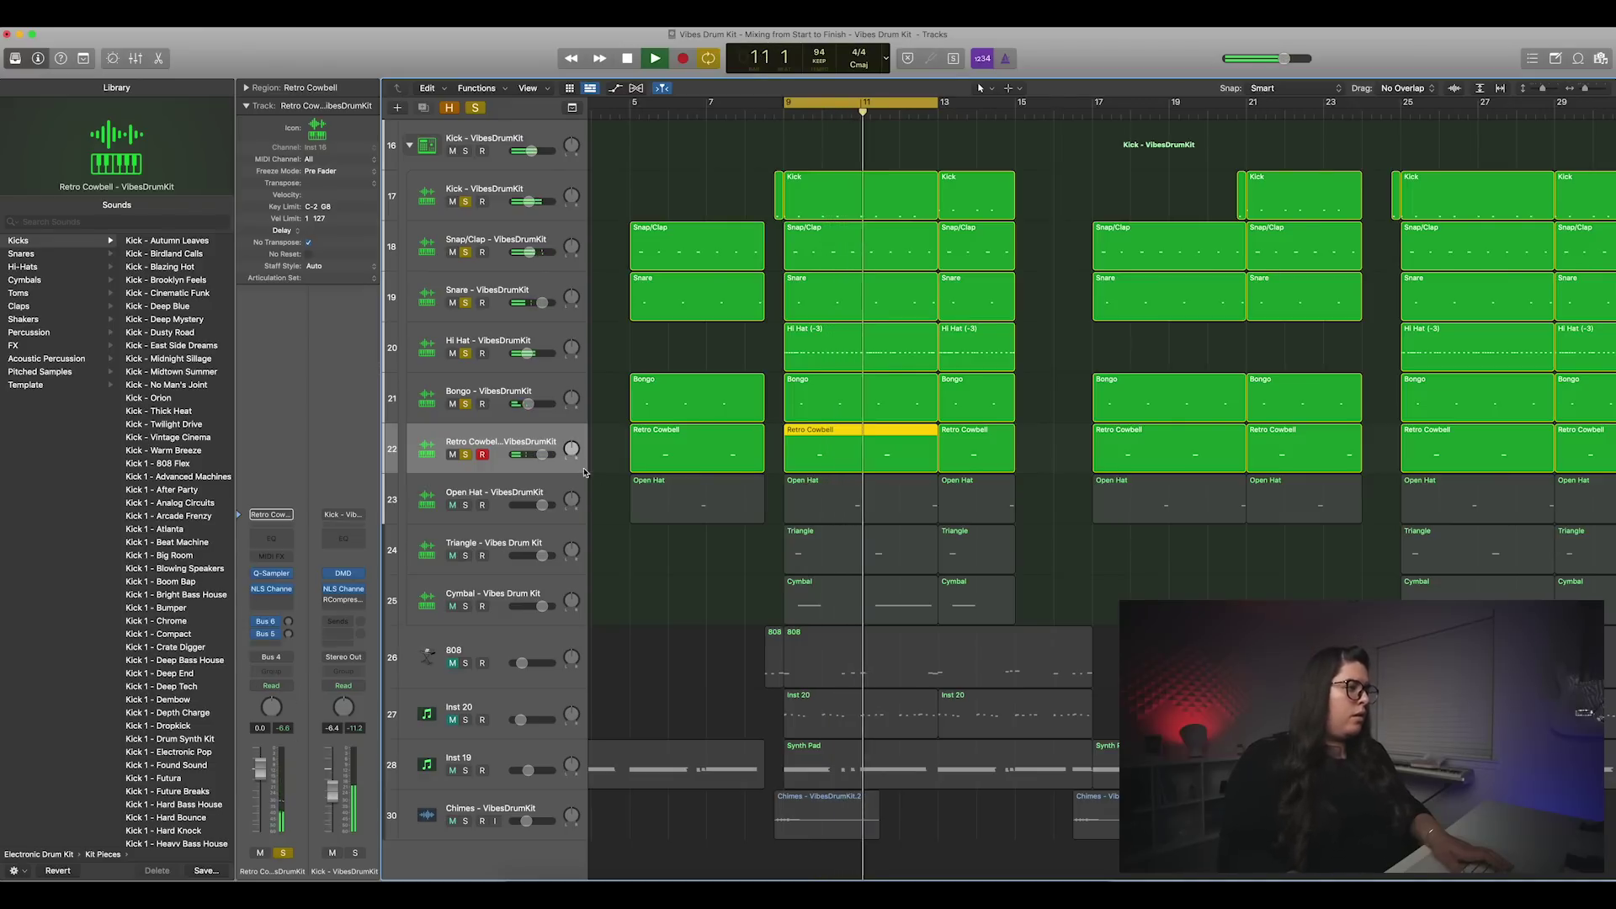
pyautogui.moveTo(541, 454); pyautogui.dragTo(510, 461)
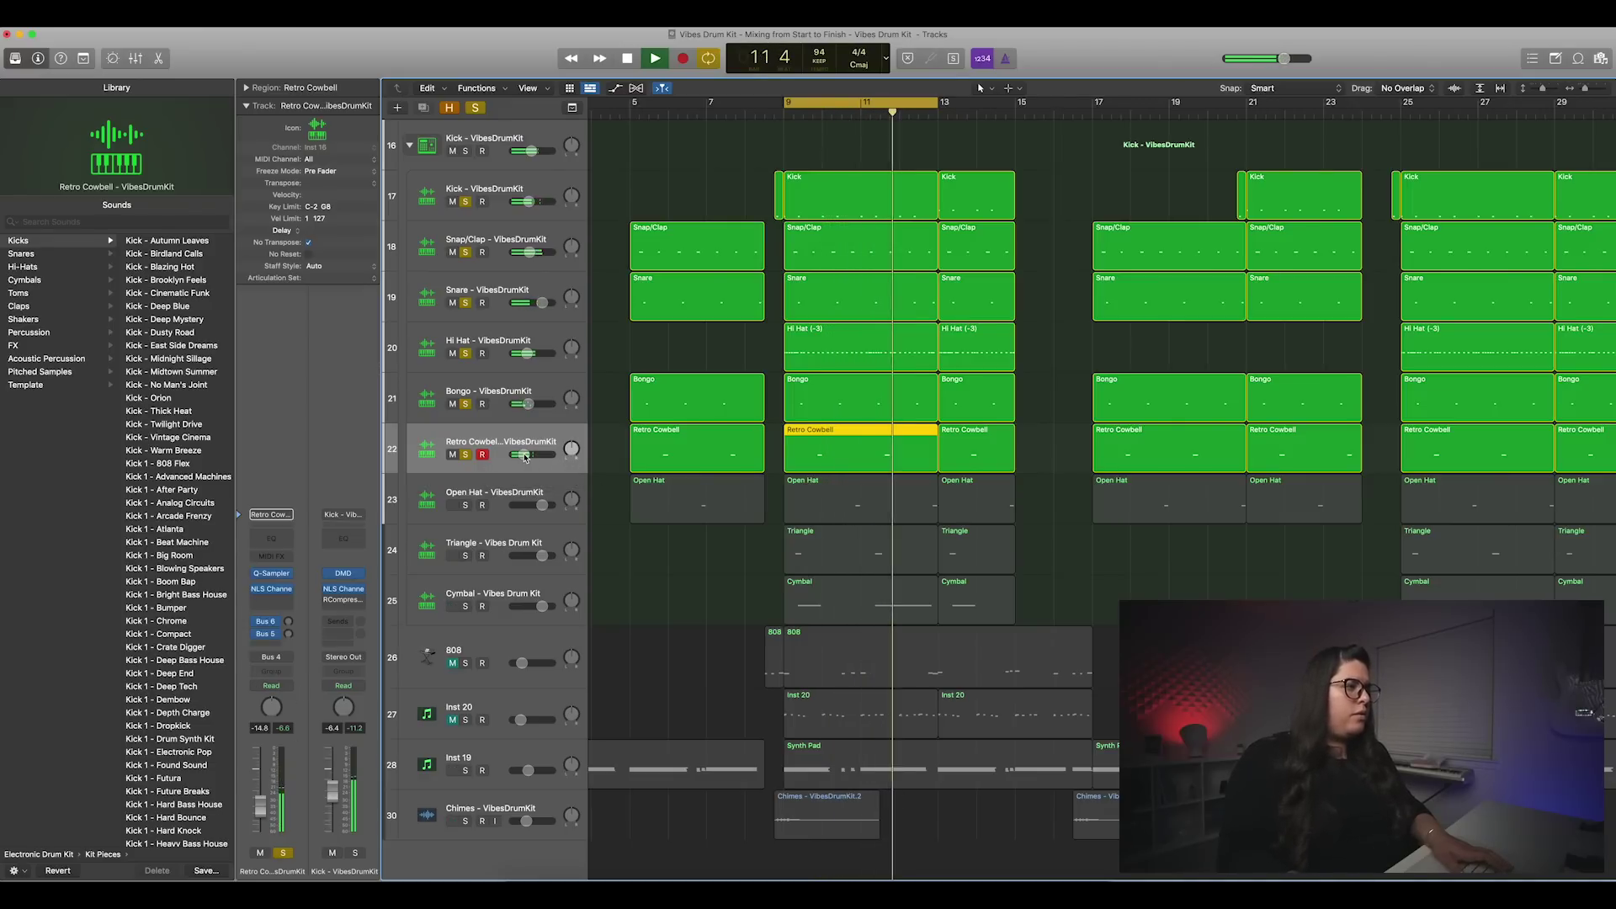
pyautogui.press('space')
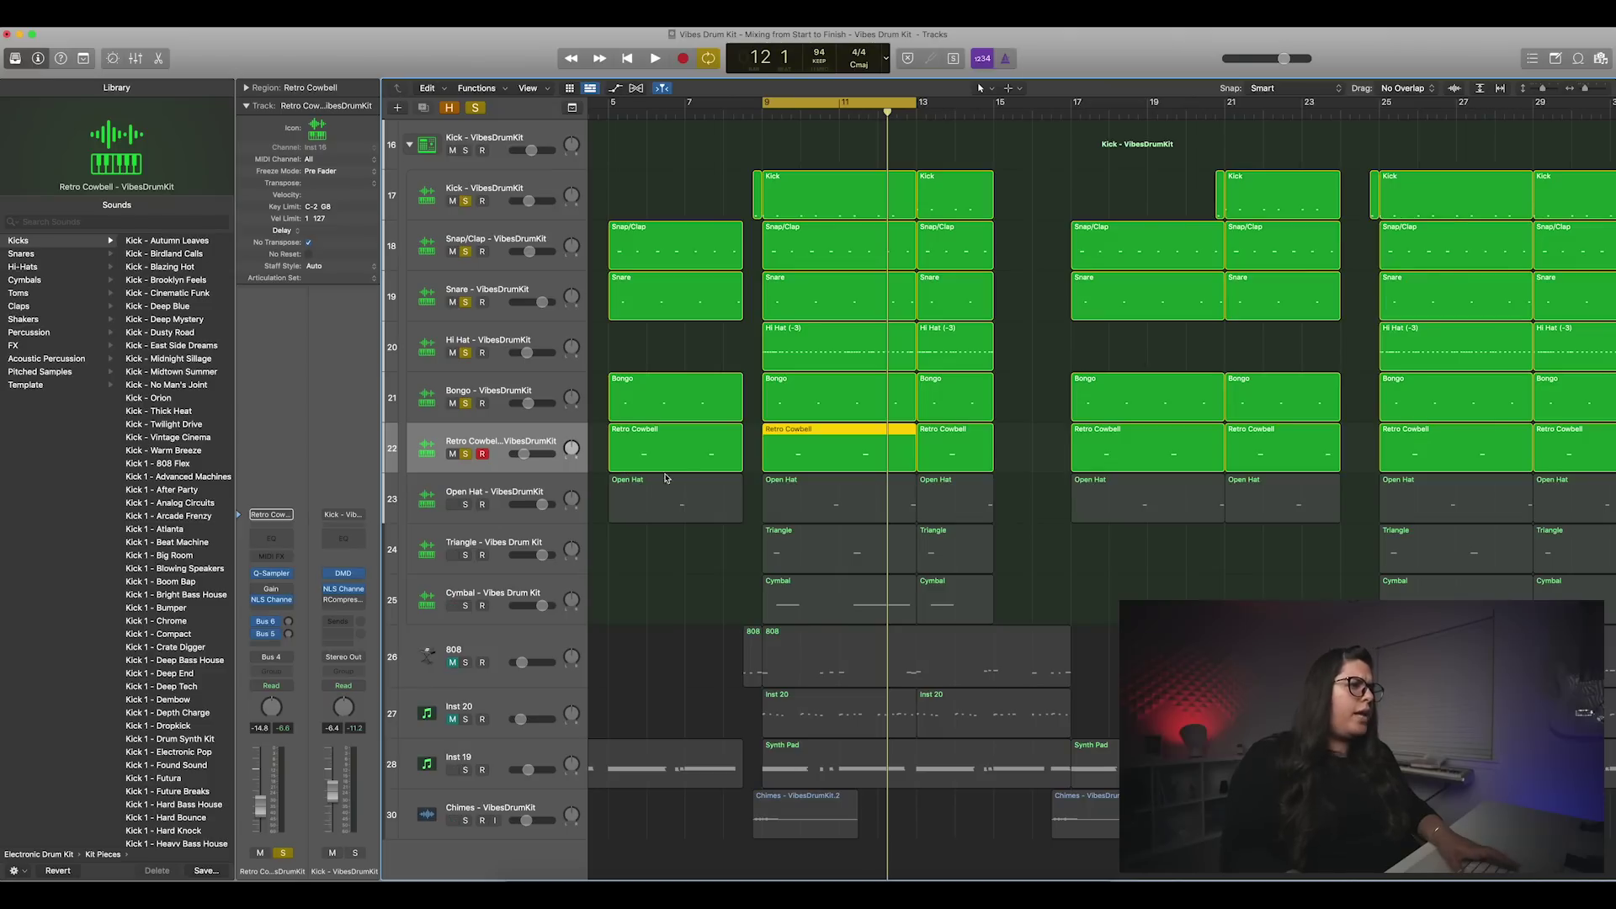
pyautogui.press('space')
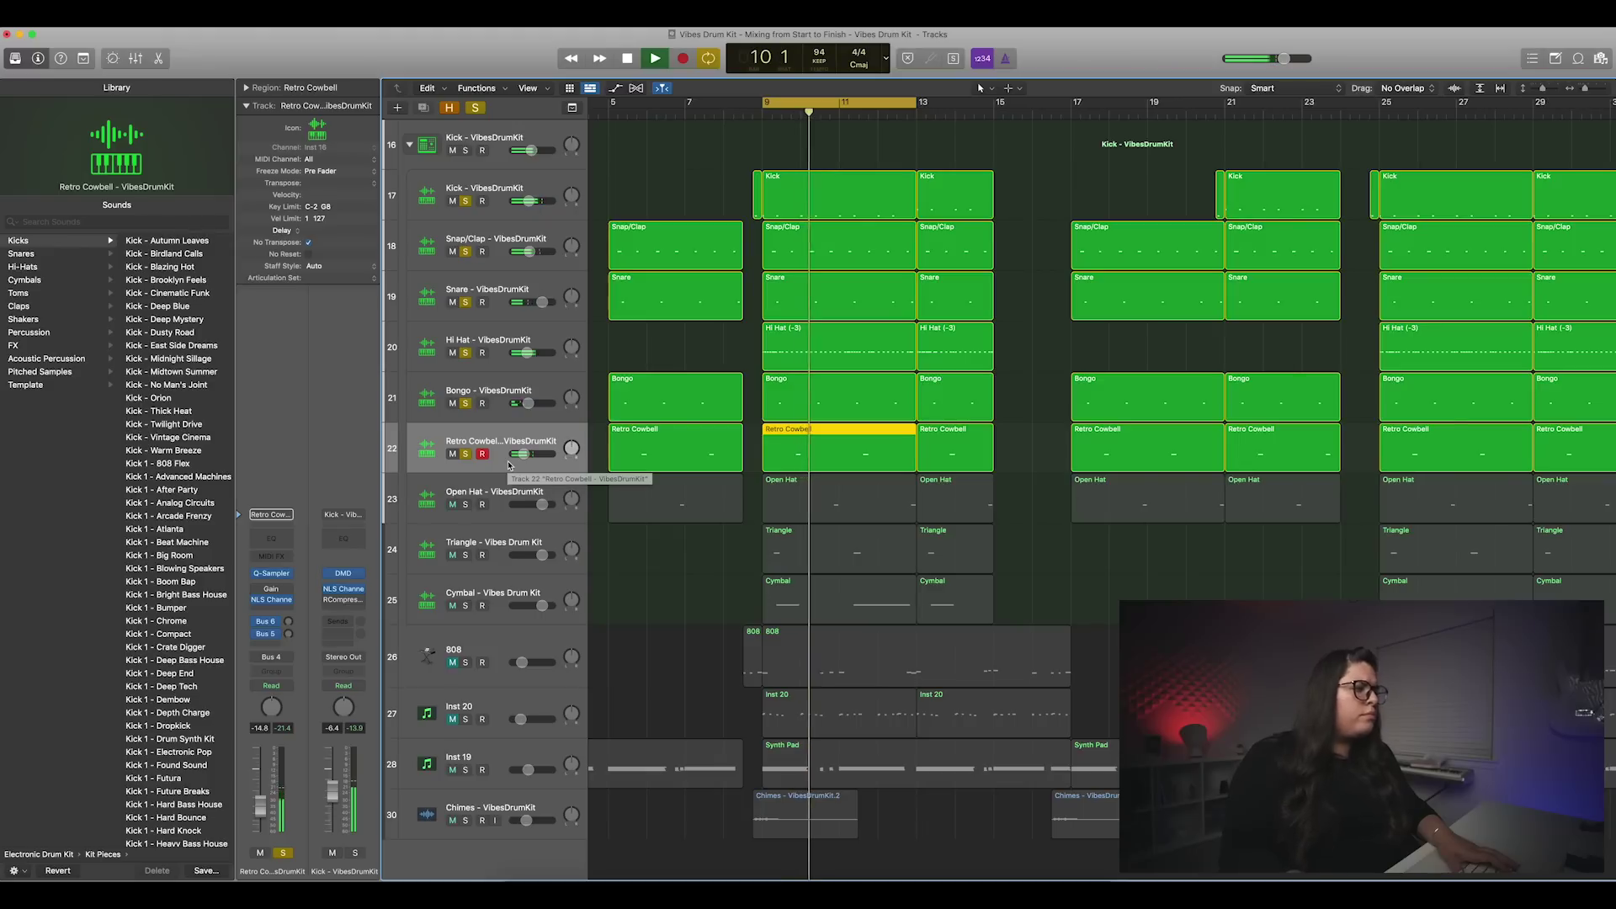
pyautogui.press('space')
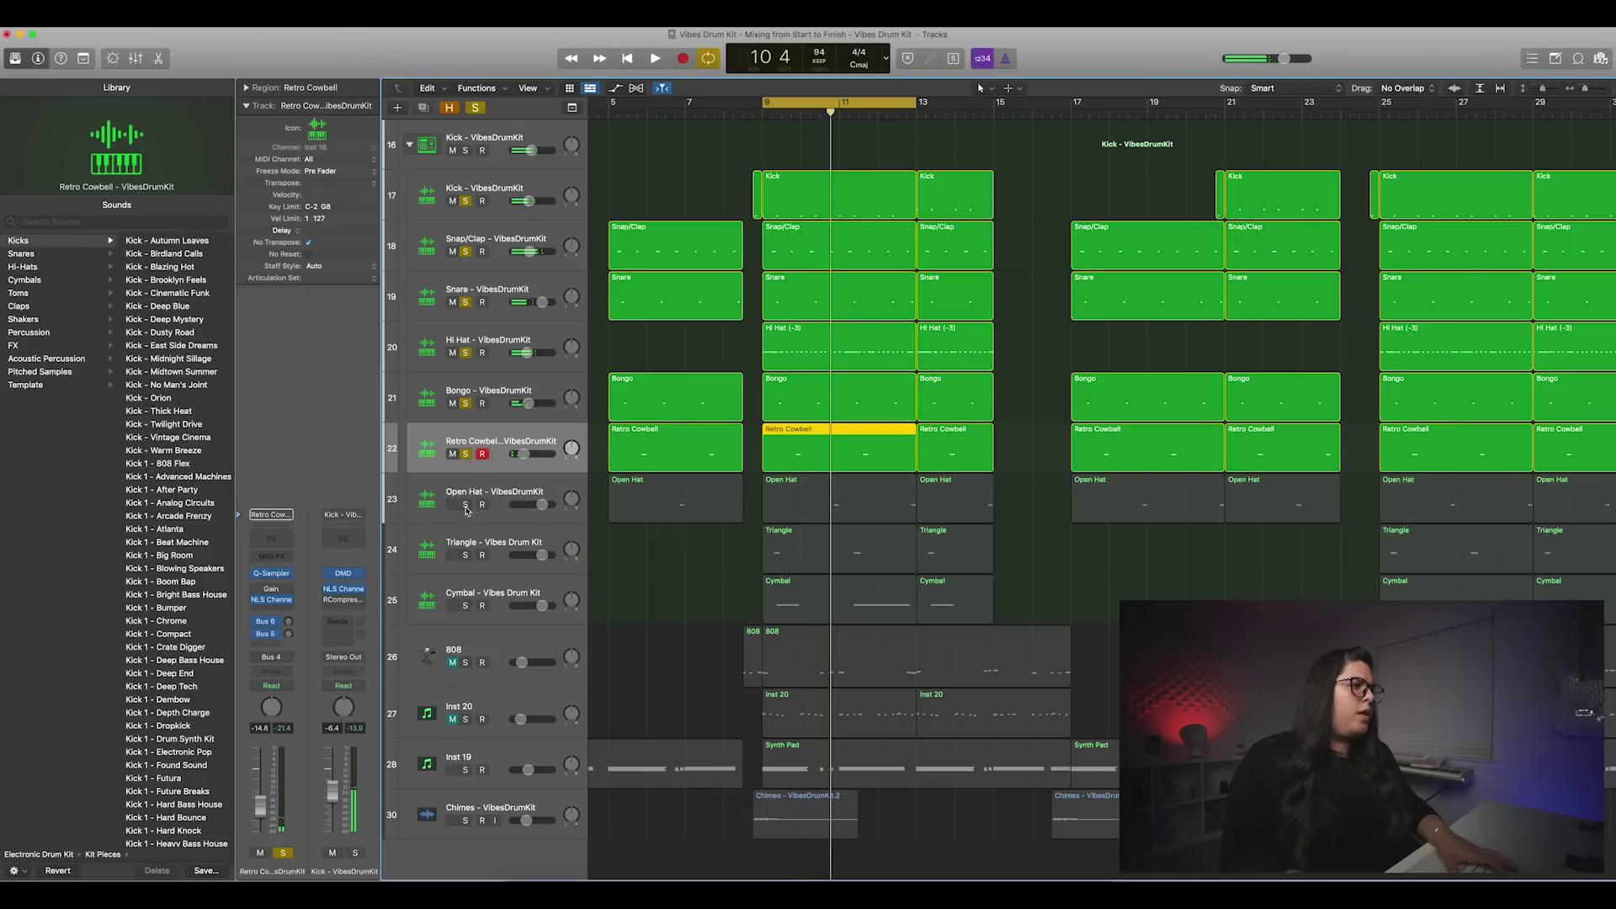
# Step: Solo the Open Hat track and lower its volume to -10.8 dB while listening to it in the loop
pyautogui.click(466, 505)
pyautogui.click(486, 490)
pyautogui.press('space')
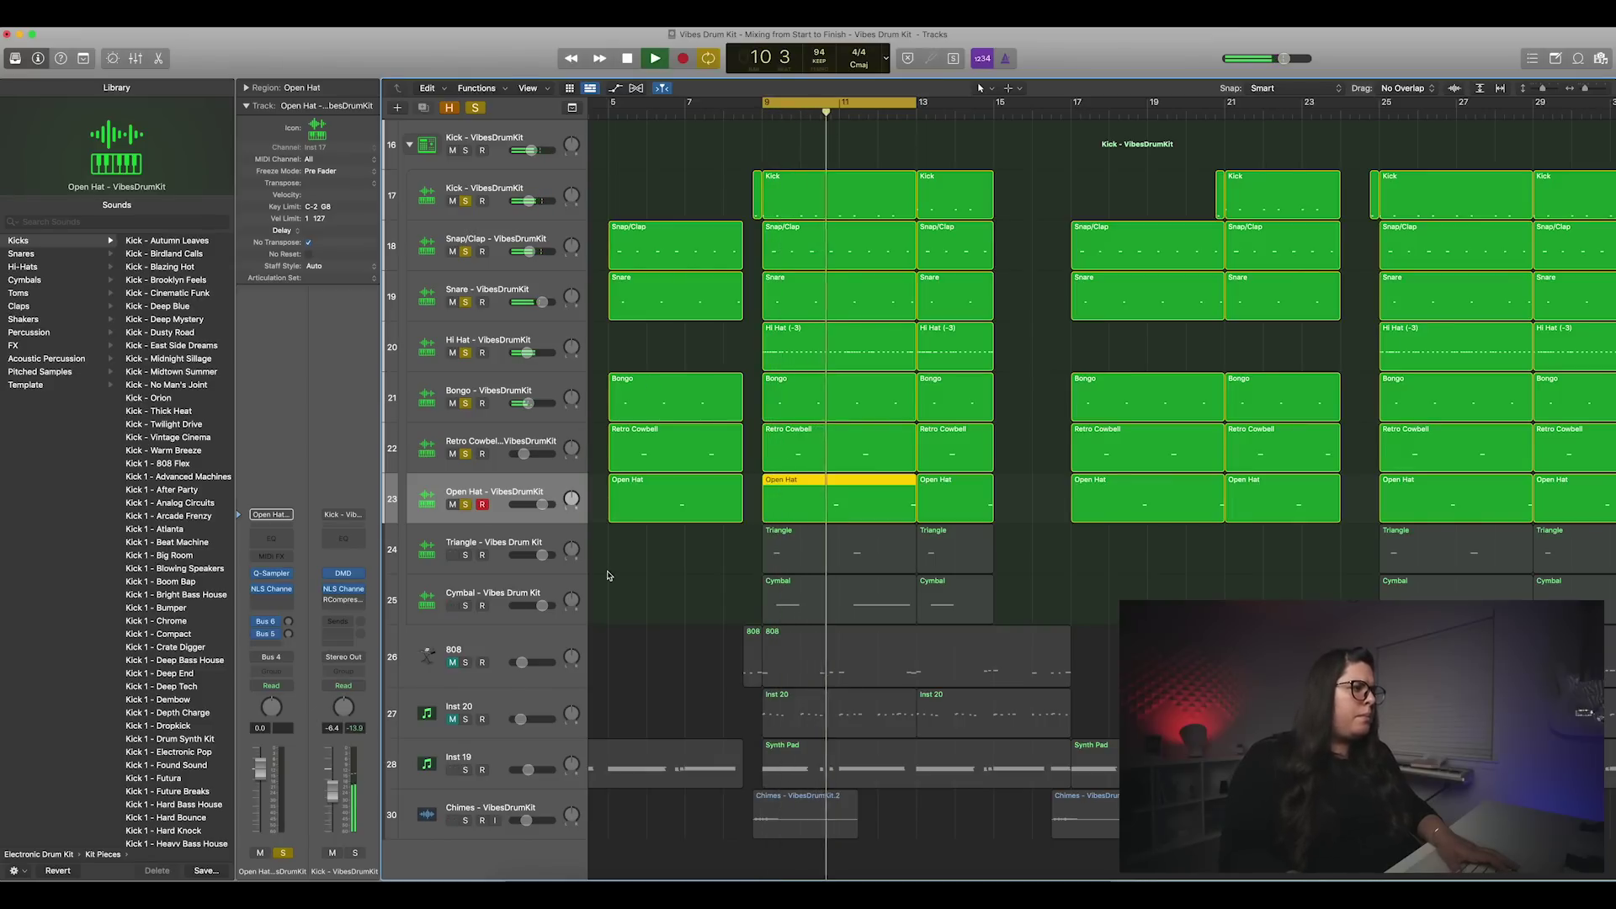
pyautogui.moveTo(541, 504); pyautogui.dragTo(517, 505)
pyautogui.press('space')
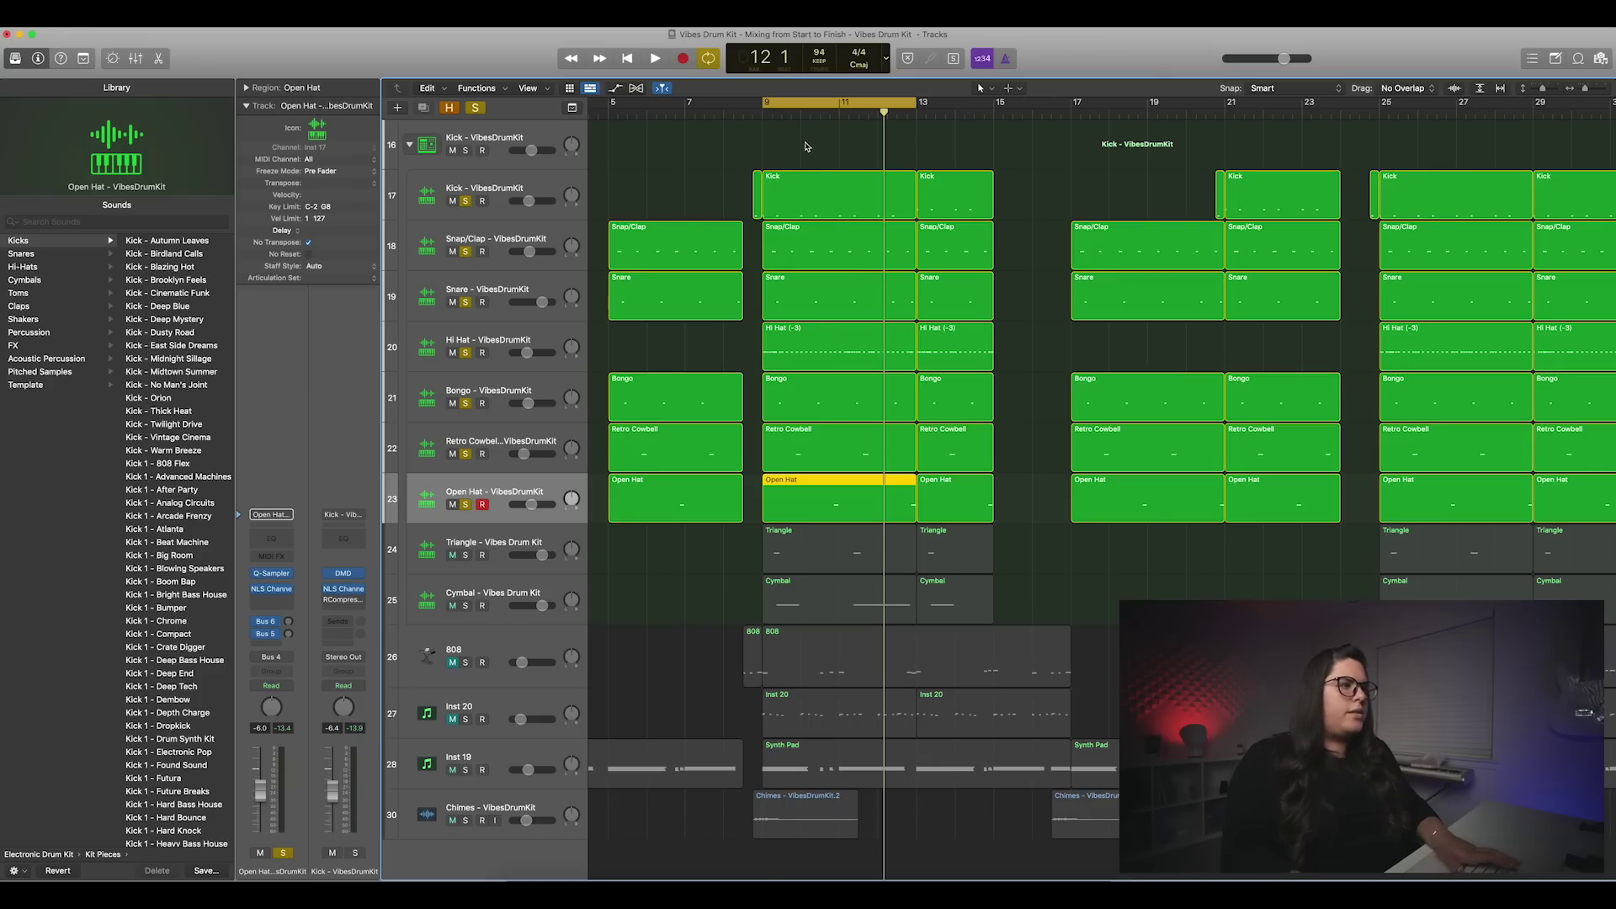
pyautogui.press('space')
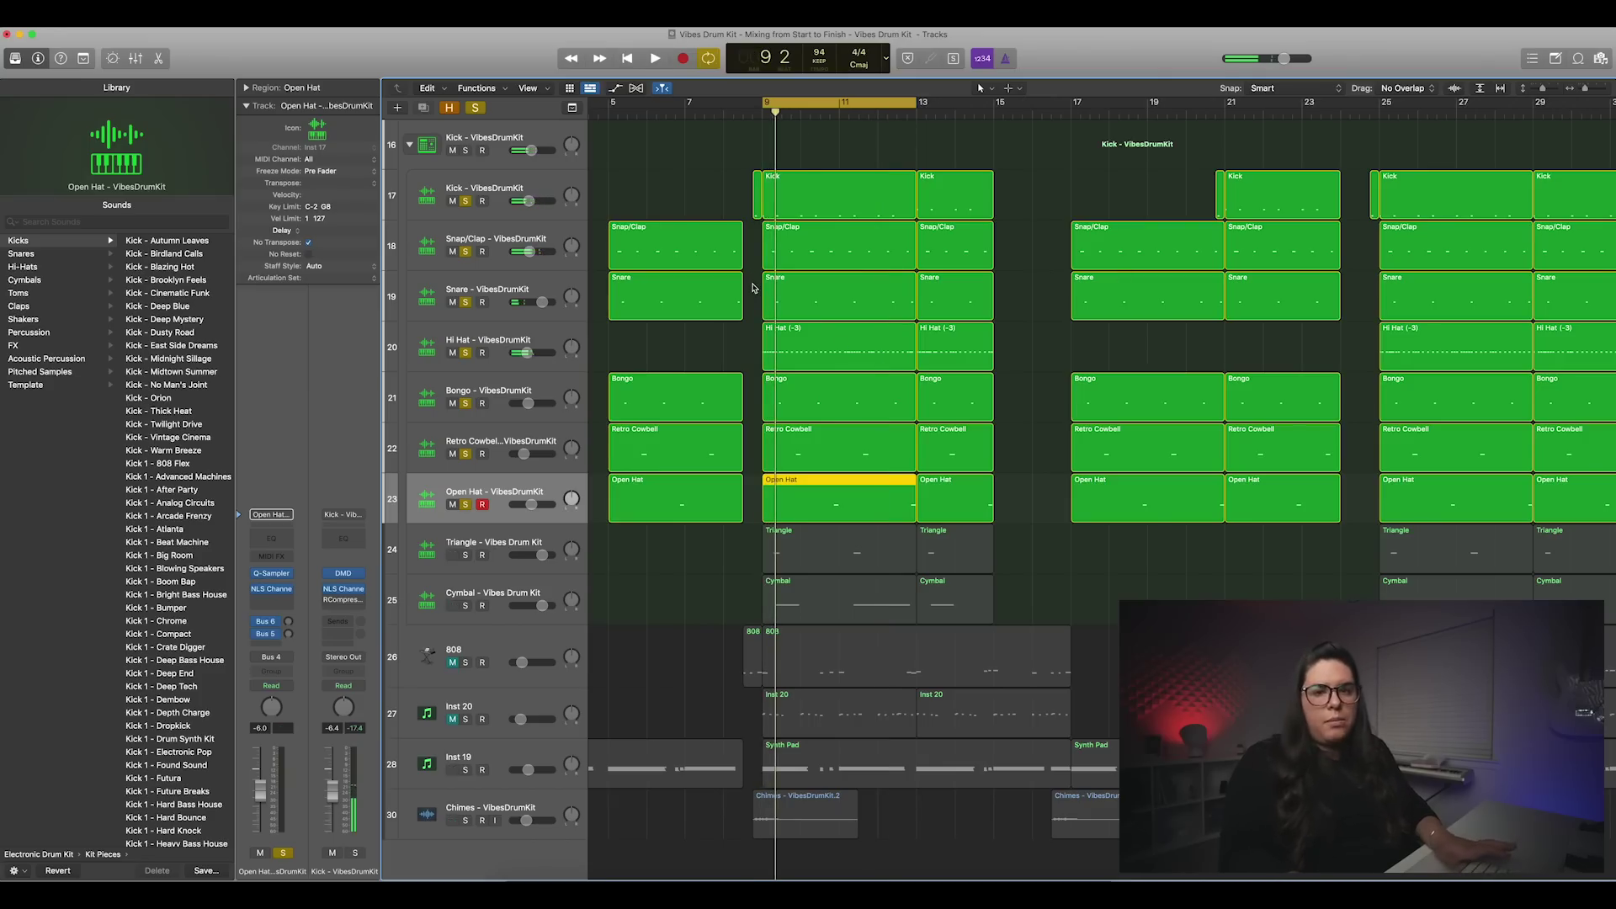
pyautogui.press('space')
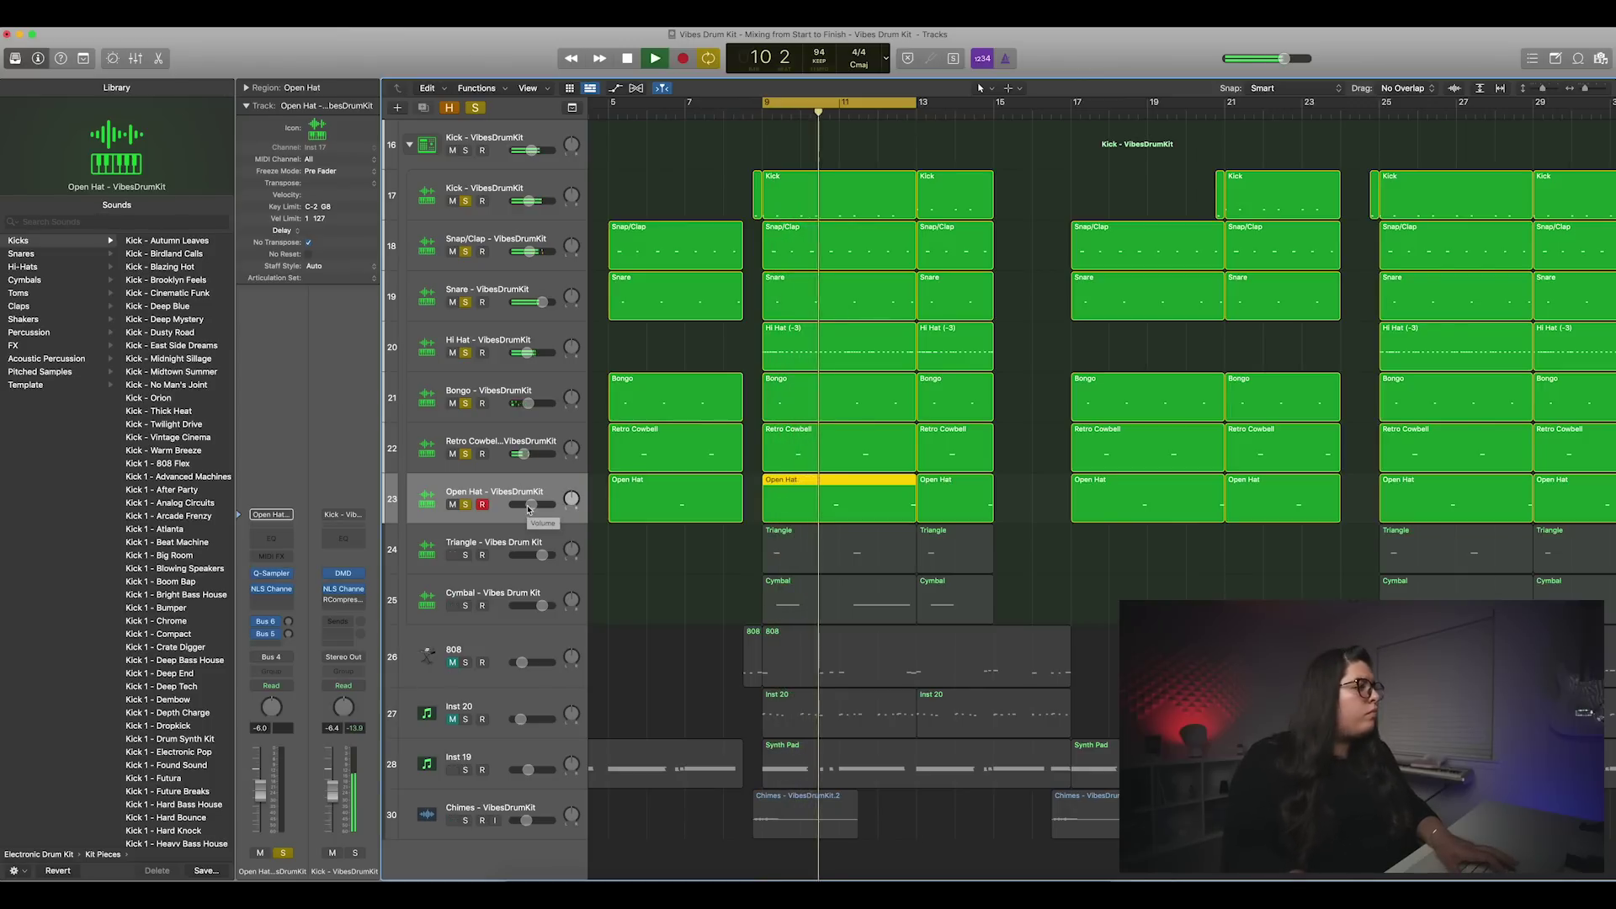
pyautogui.moveTo(531, 508); pyautogui.dragTo(529, 508)
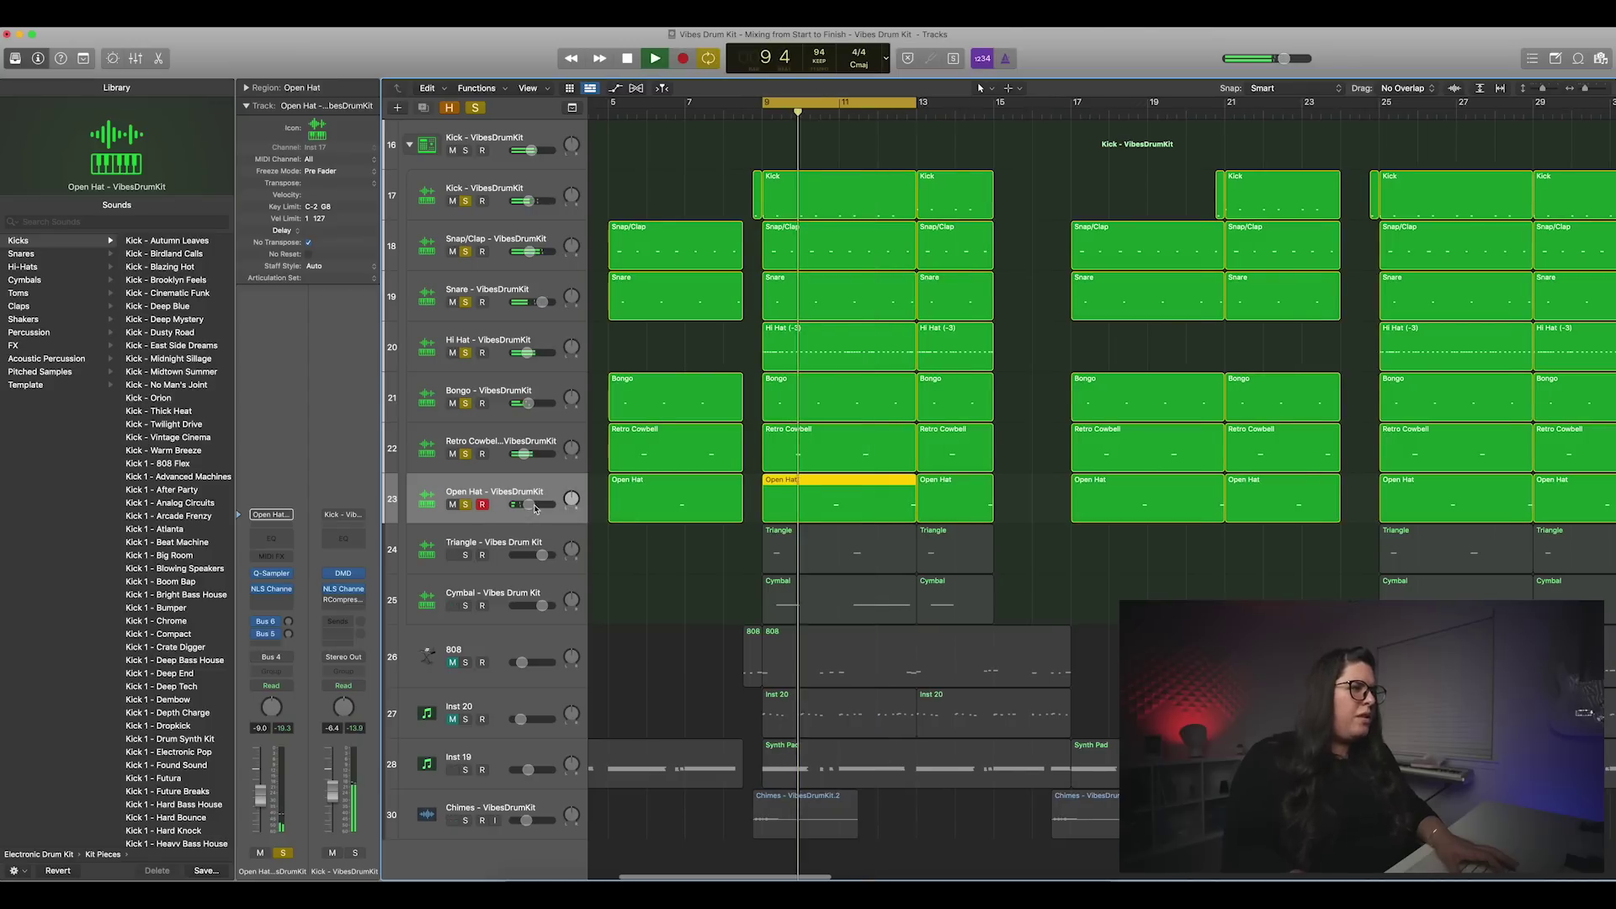
pyautogui.moveTo(535, 509); pyautogui.dragTo(531, 509)
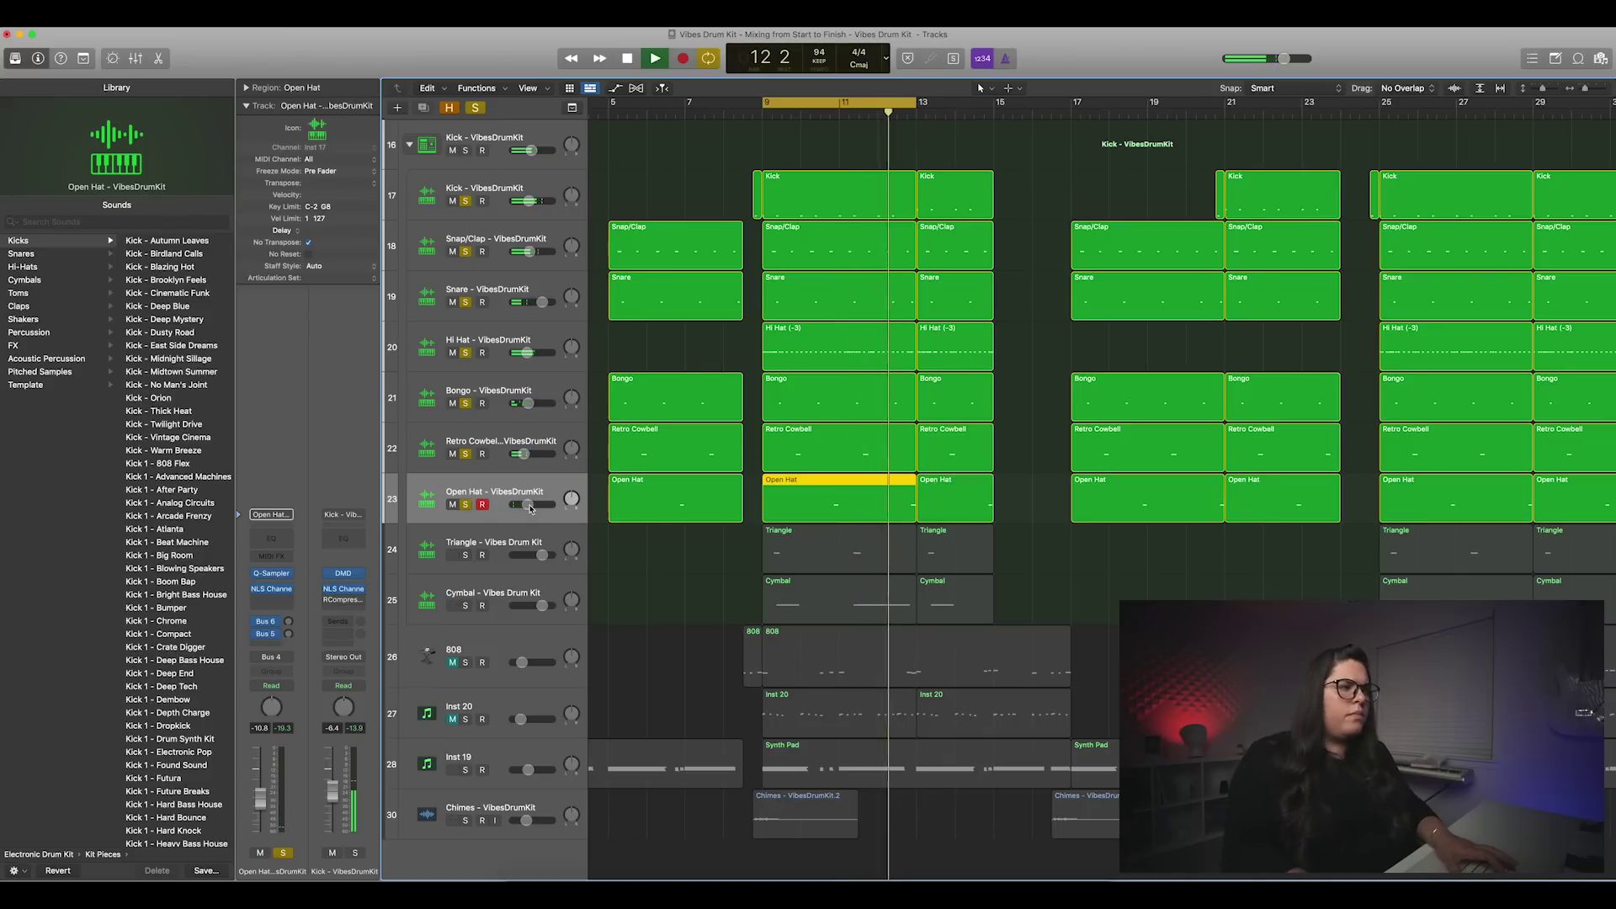
pyautogui.press('space')
# Step: Solo the Triangle track and lower its volume to -8.0 dB during loop playback
pyautogui.click(465, 556)
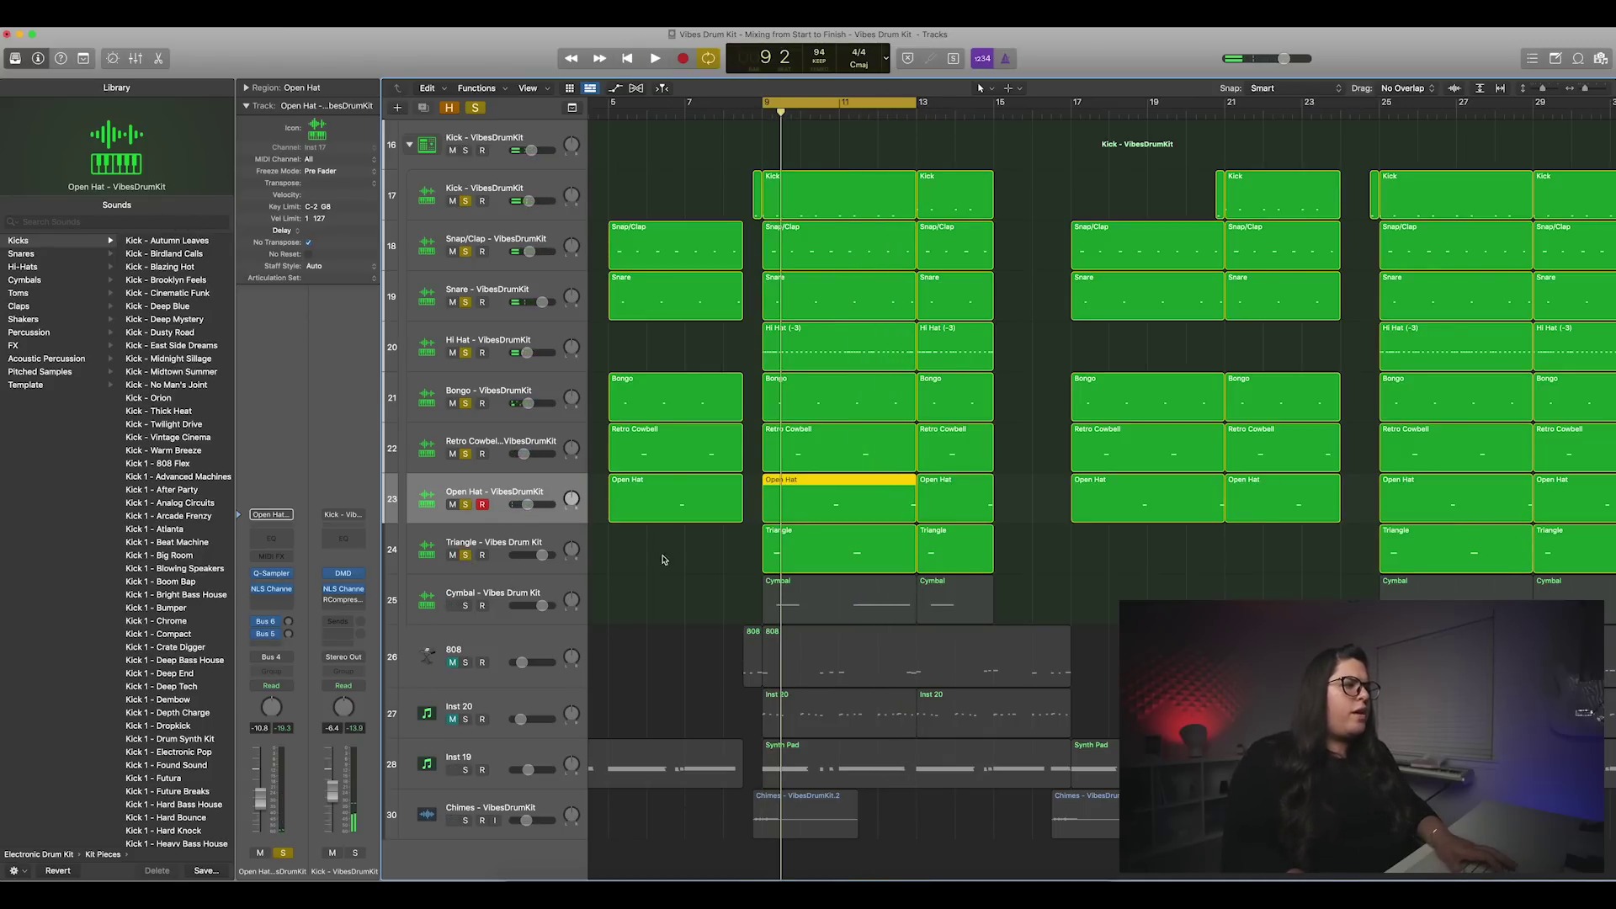
pyautogui.click(556, 544)
pyautogui.press('space')
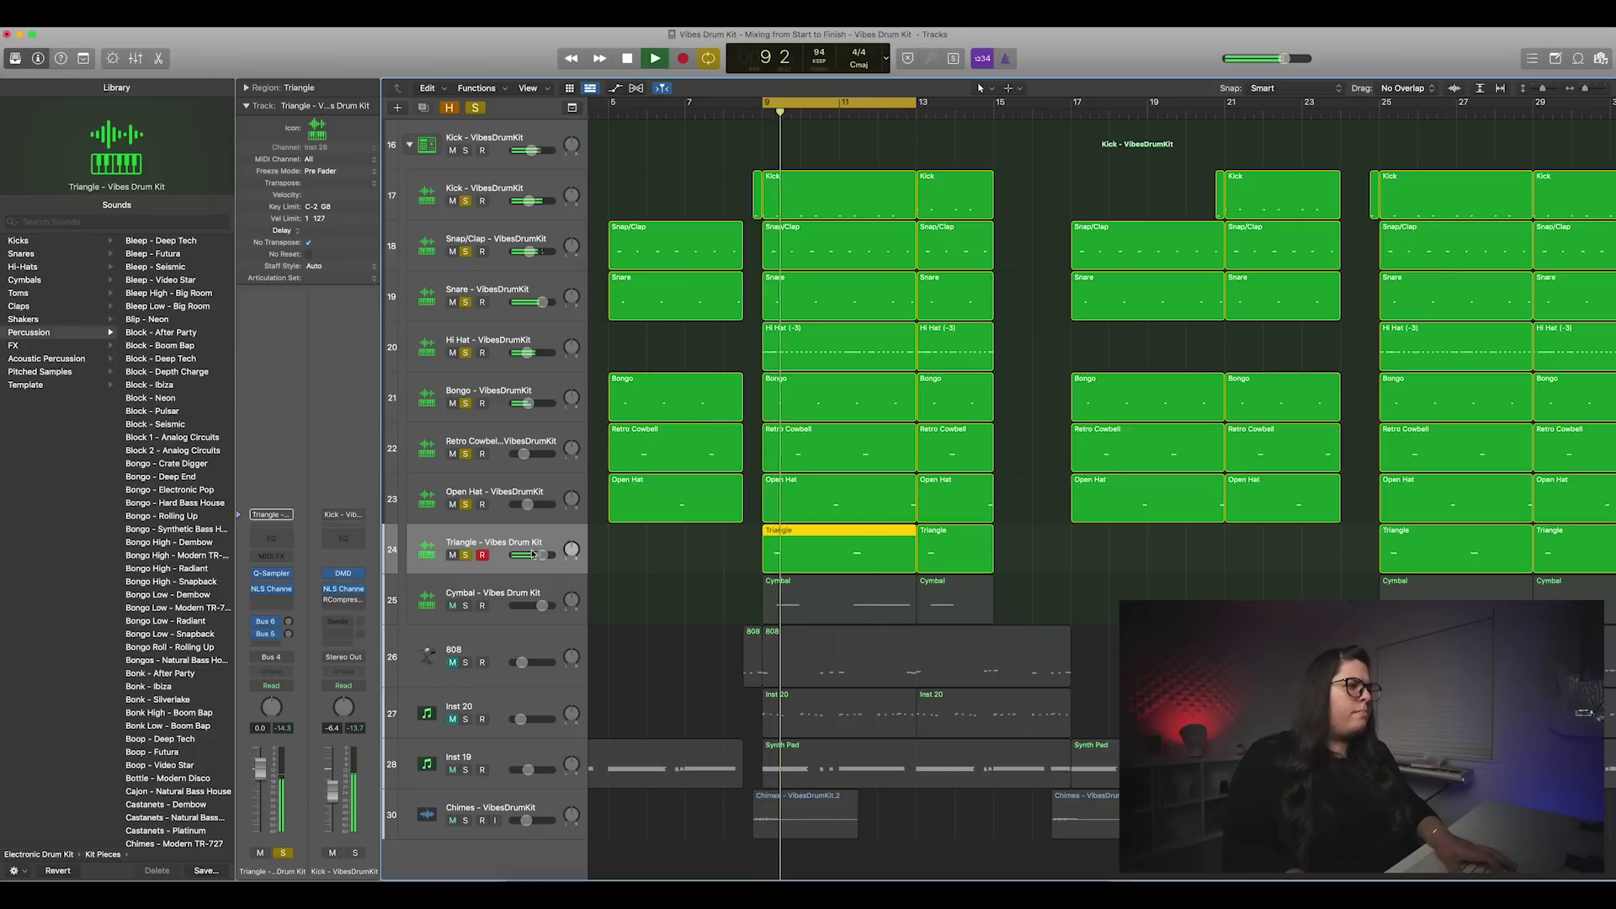
pyautogui.moveTo(540, 559); pyautogui.dragTo(532, 560)
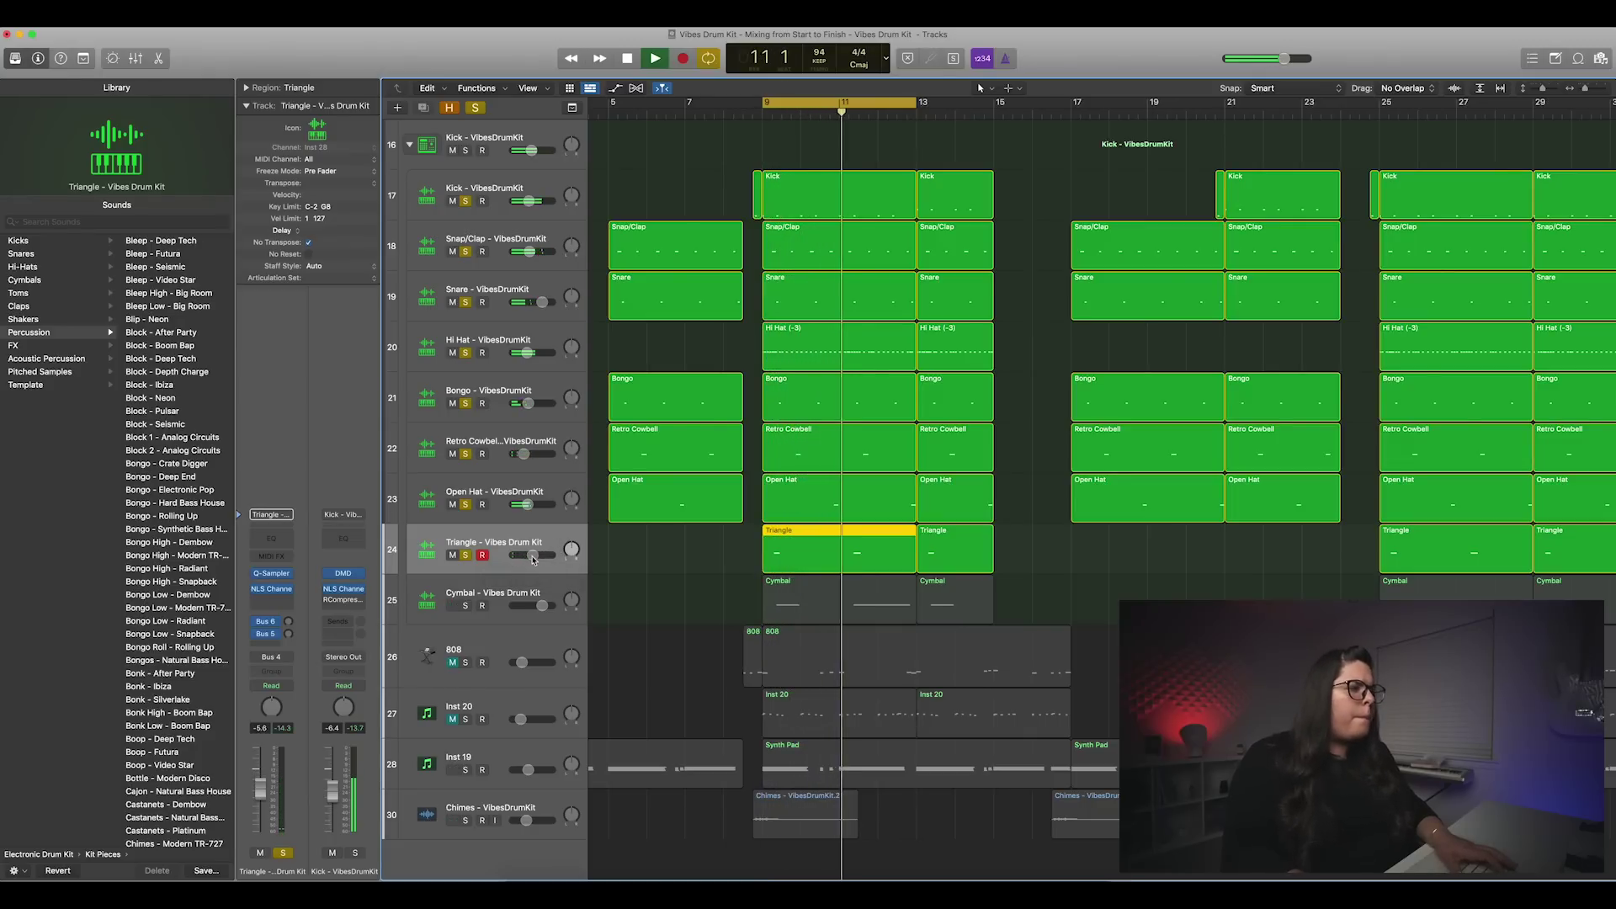
pyautogui.moveTo(533, 560); pyautogui.dragTo(524, 557)
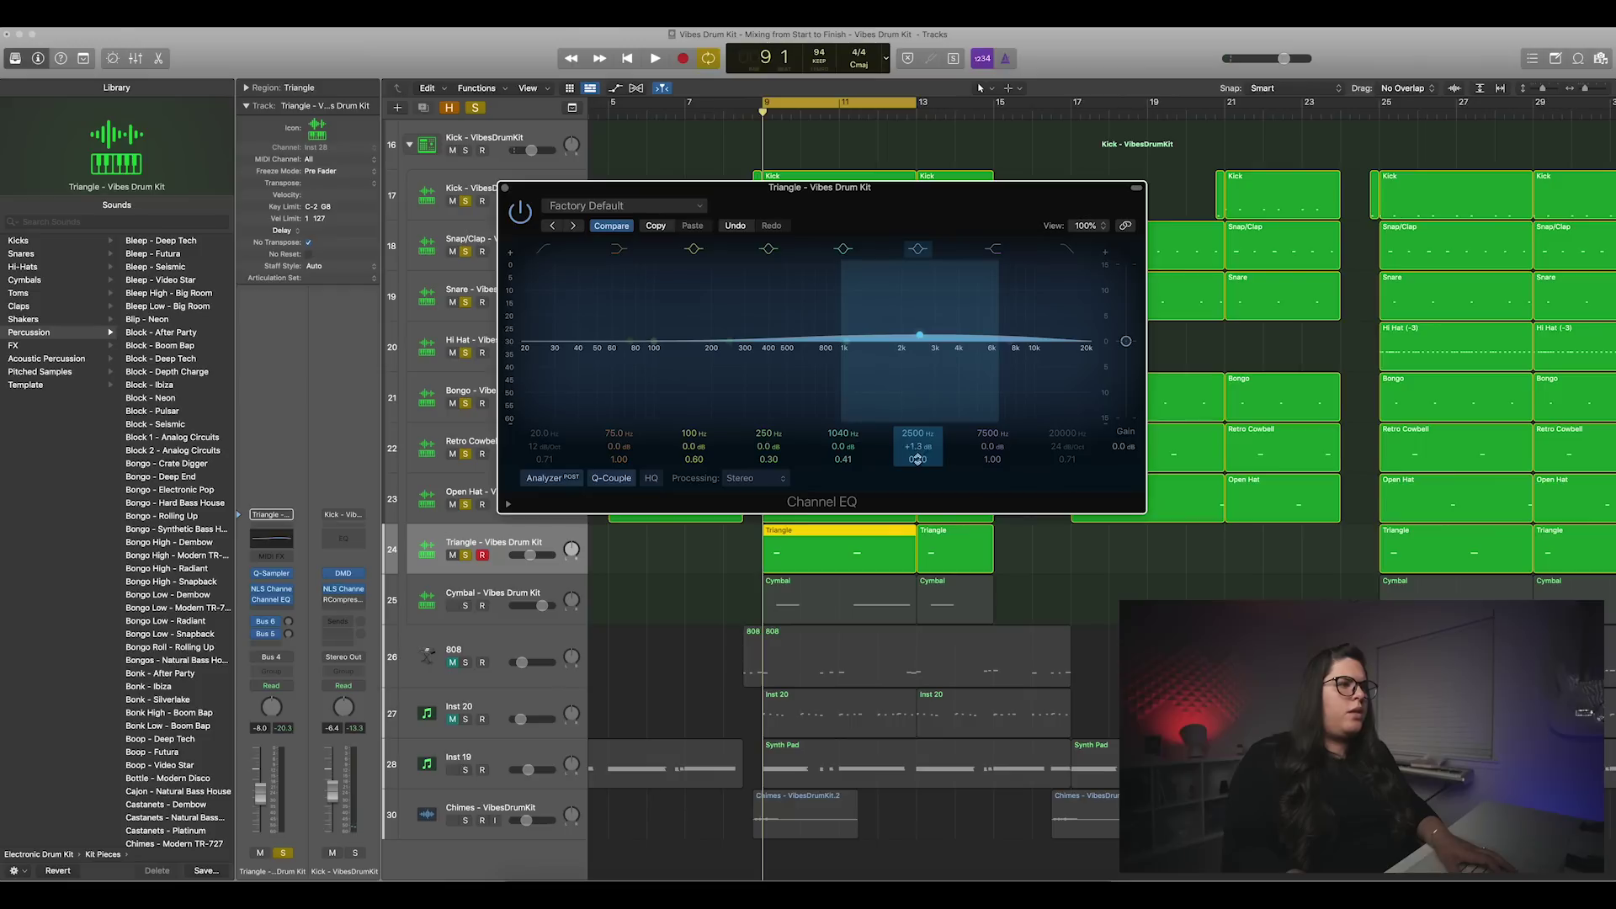
# Step: On the Triangle's Channel EQ, narrow the upper peak band to a Q of 5.00 and cut the lows below about 3.3 kHz
pyautogui.moveTo(917, 460); pyautogui.dragTo(913, 396)
pyautogui.press('space')
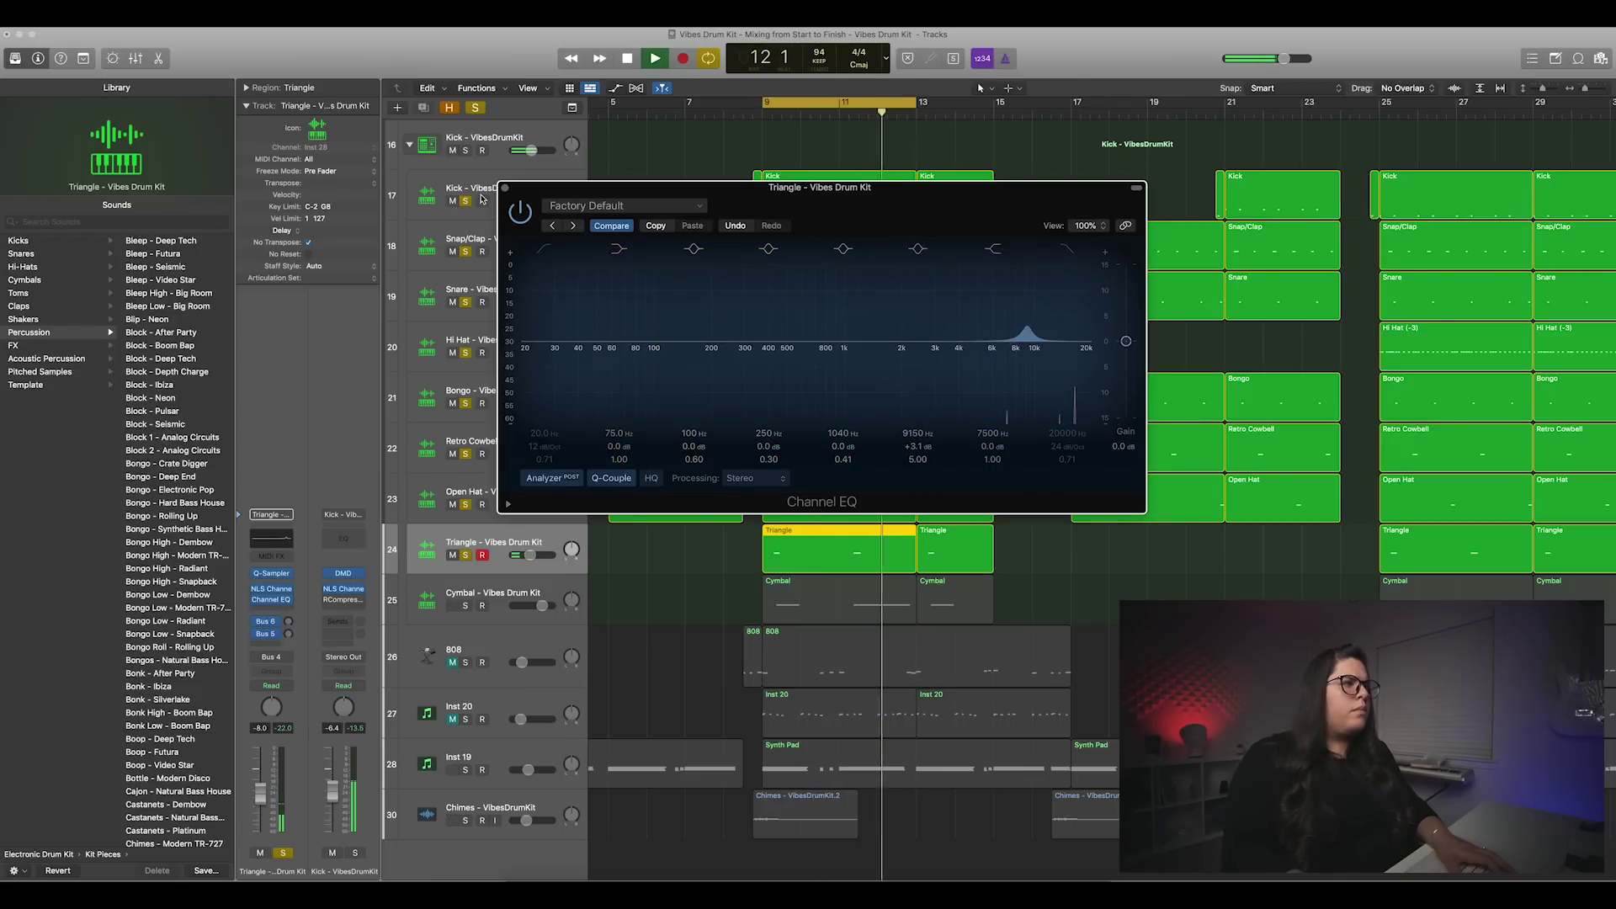
pyautogui.moveTo(529, 342); pyautogui.dragTo(928, 356)
# Step: Boost and sweep the Triangle EQ's narrow peak band to find a tone, setting it to 7250 Hz with a +2.0 dB gain
pyautogui.moveTo(1026, 333); pyautogui.dragTo(1026, 268)
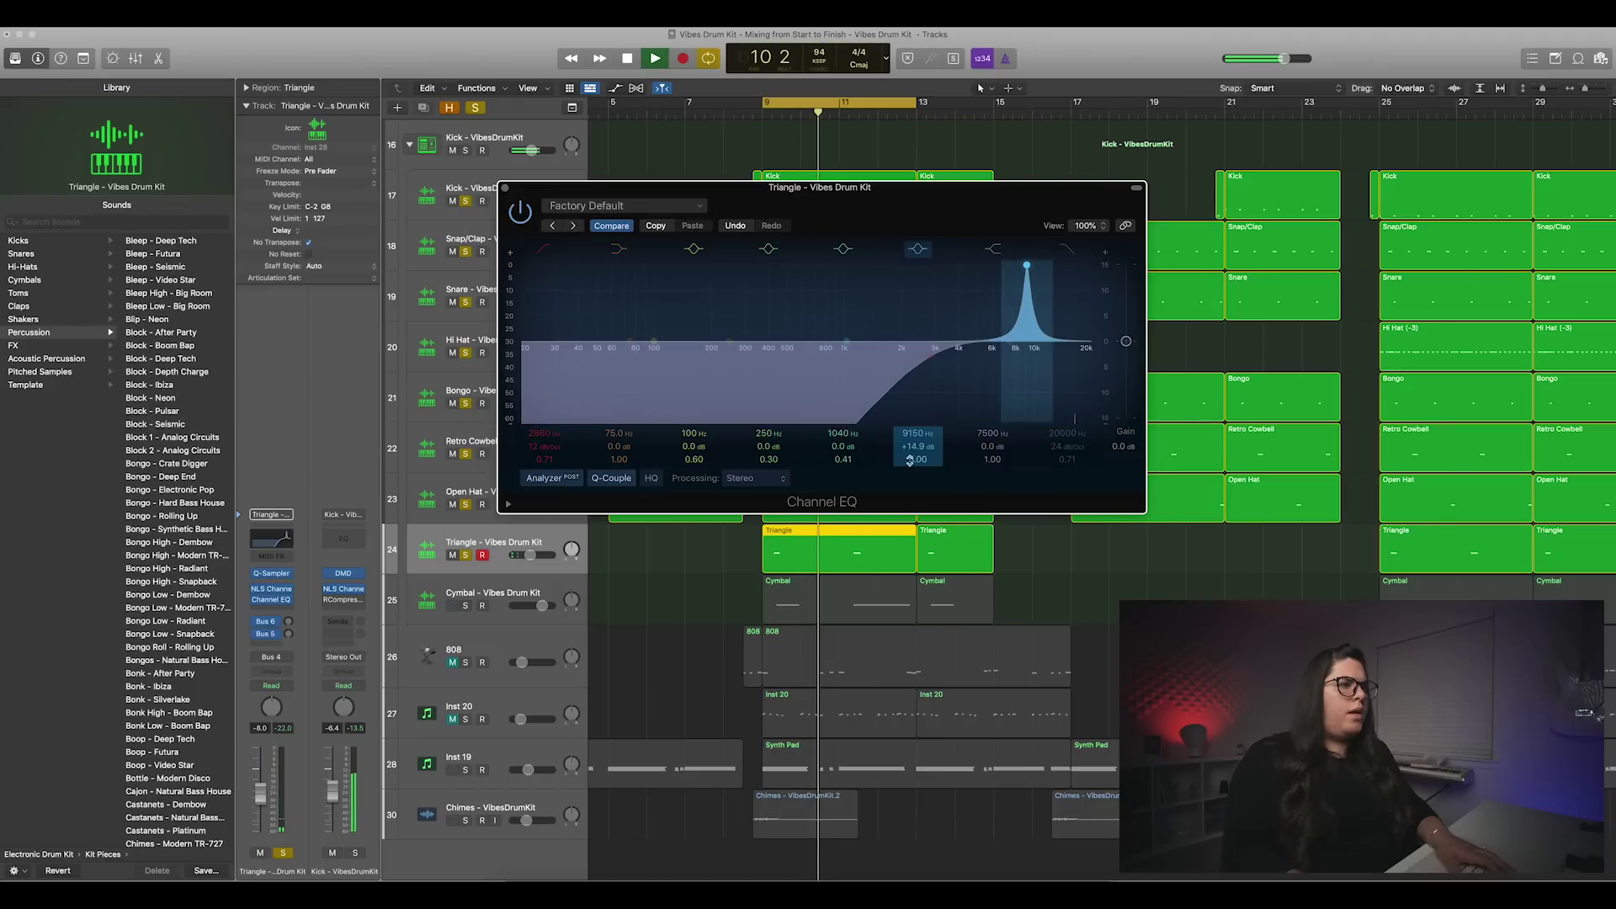
pyautogui.moveTo(915, 431)
pyautogui.mouseDown()
pyautogui.moveTo(916, 458)
pyautogui.moveTo(915, 423)
pyautogui.mouseUp()
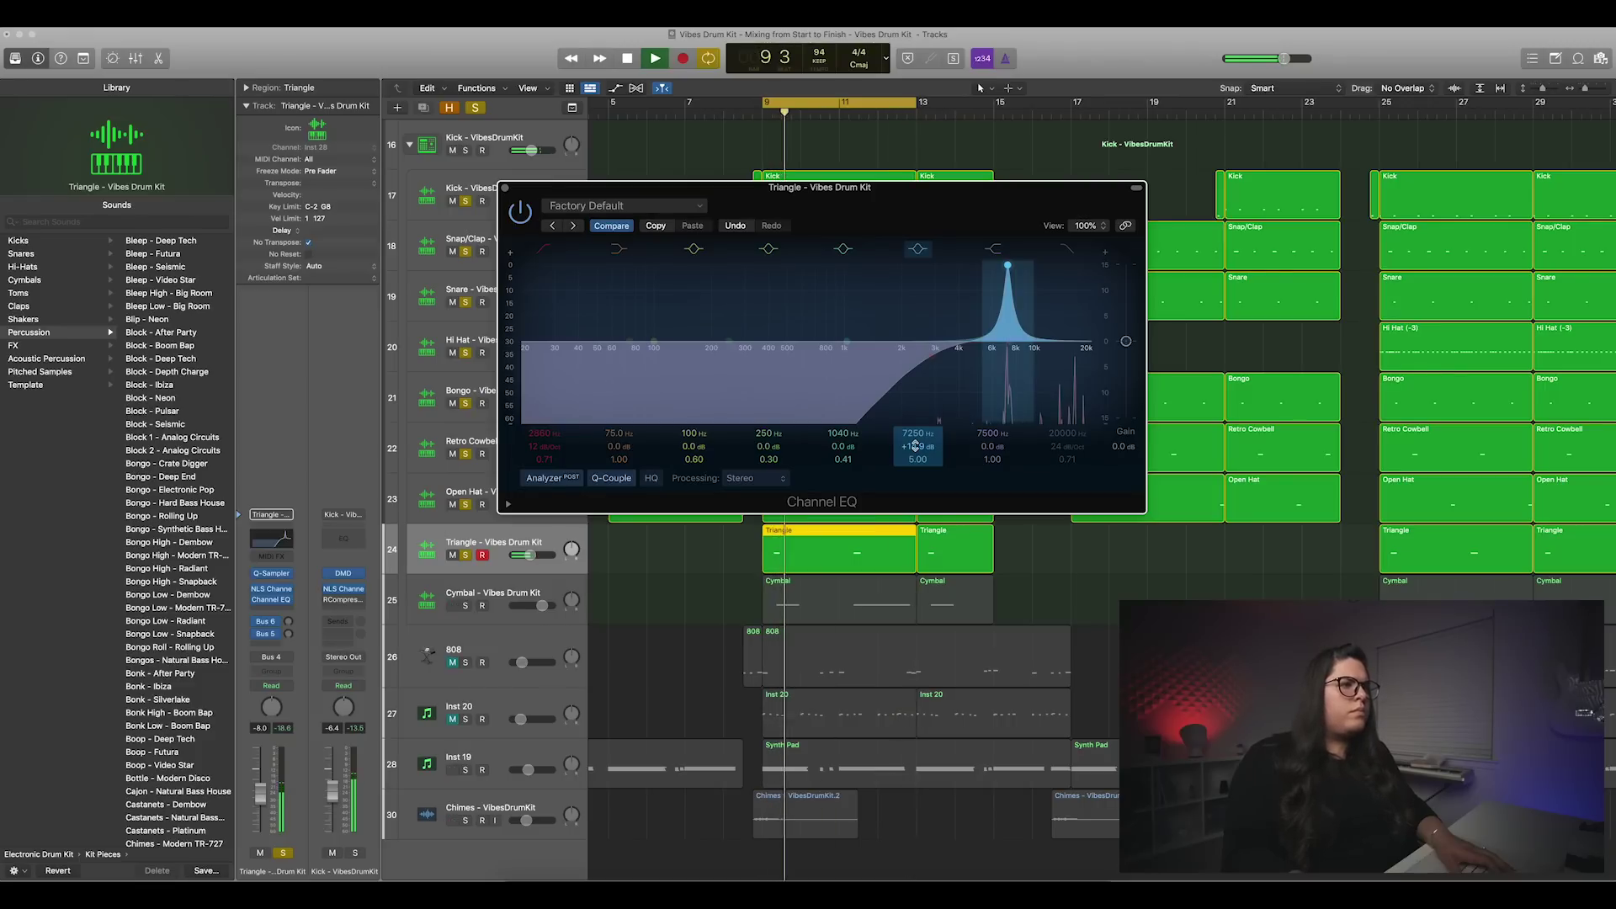
pyautogui.moveTo(917, 446); pyautogui.dragTo(918, 502)
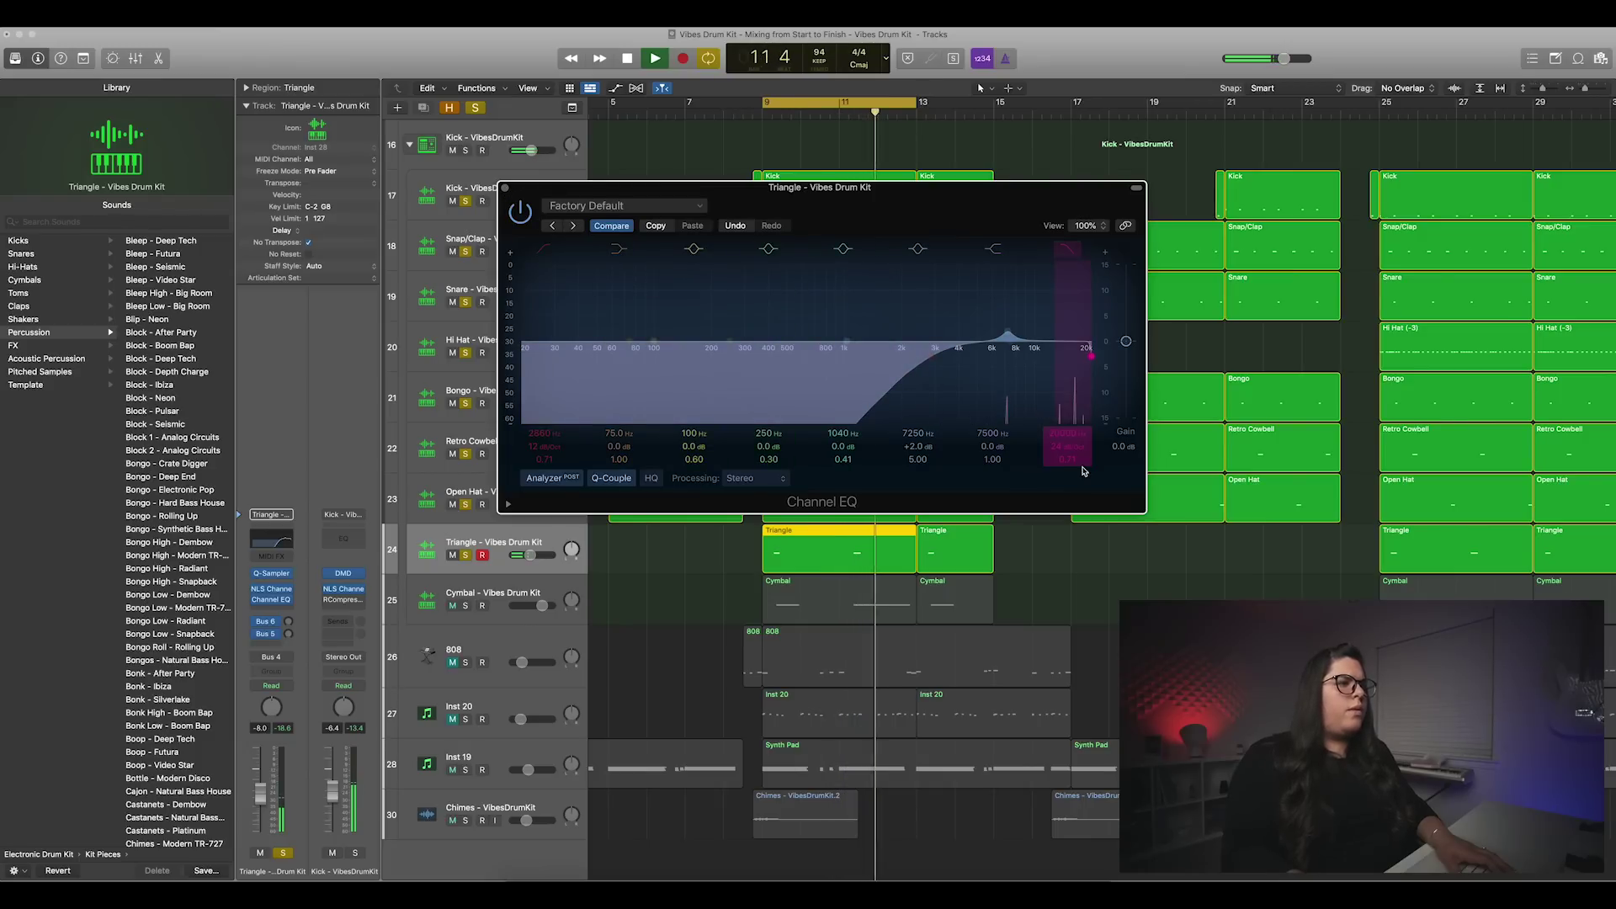
# Step: Roll off the Triangle's top end with the Channel EQ's high cut at about 17.5 kHz, and stop playback
pyautogui.moveTo(1062, 425); pyautogui.dragTo(1040, 425)
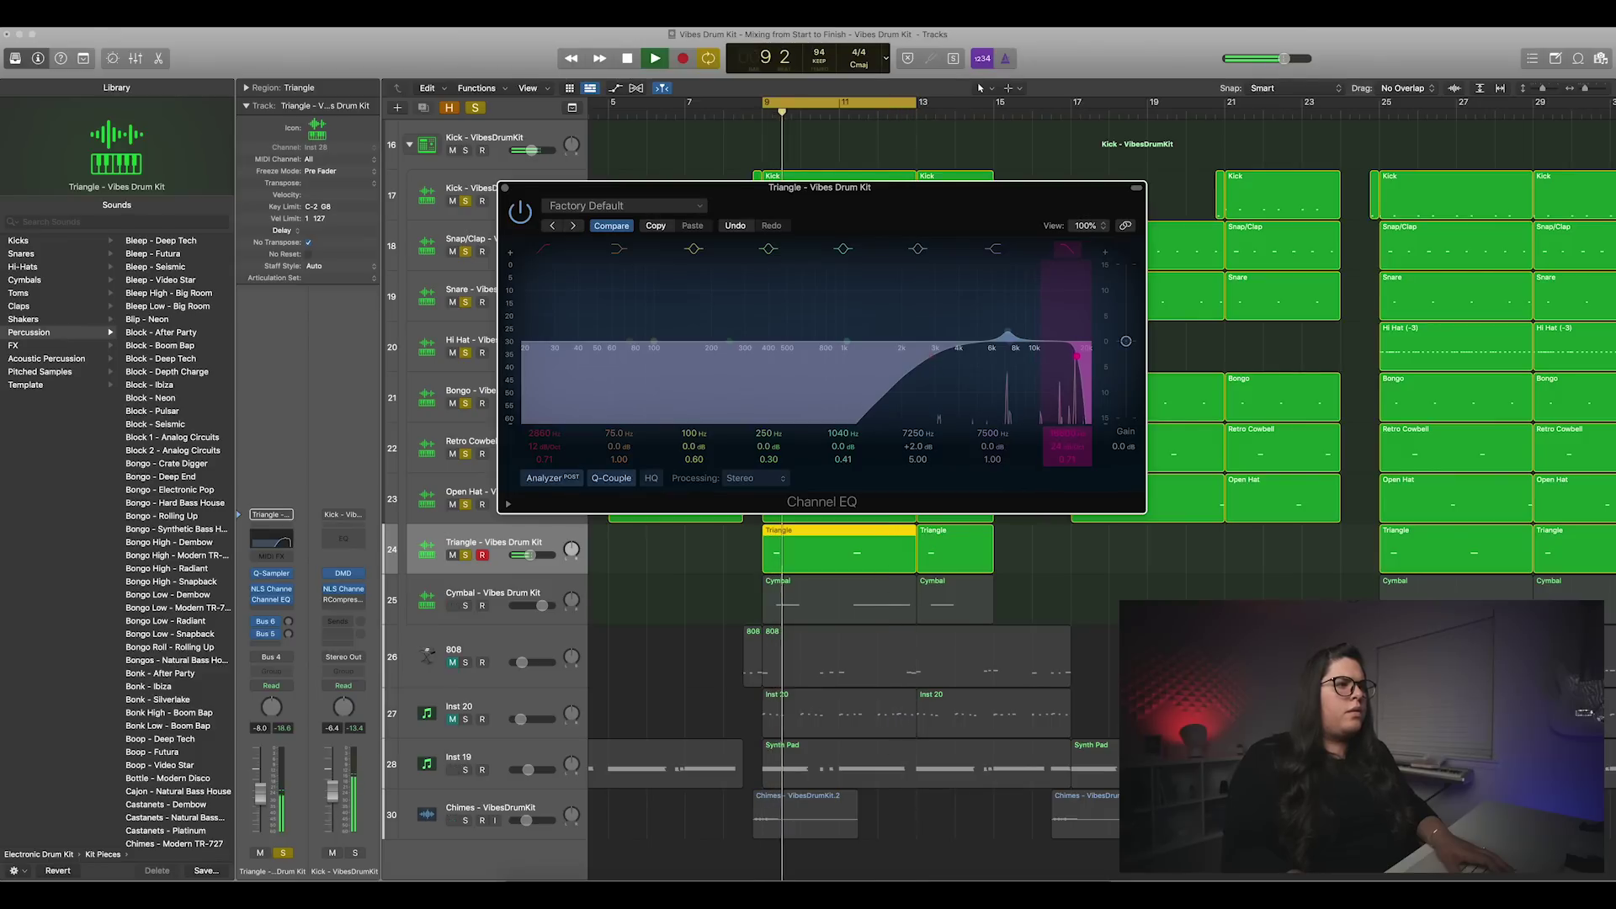
pyautogui.click(503, 186)
pyautogui.press('space')
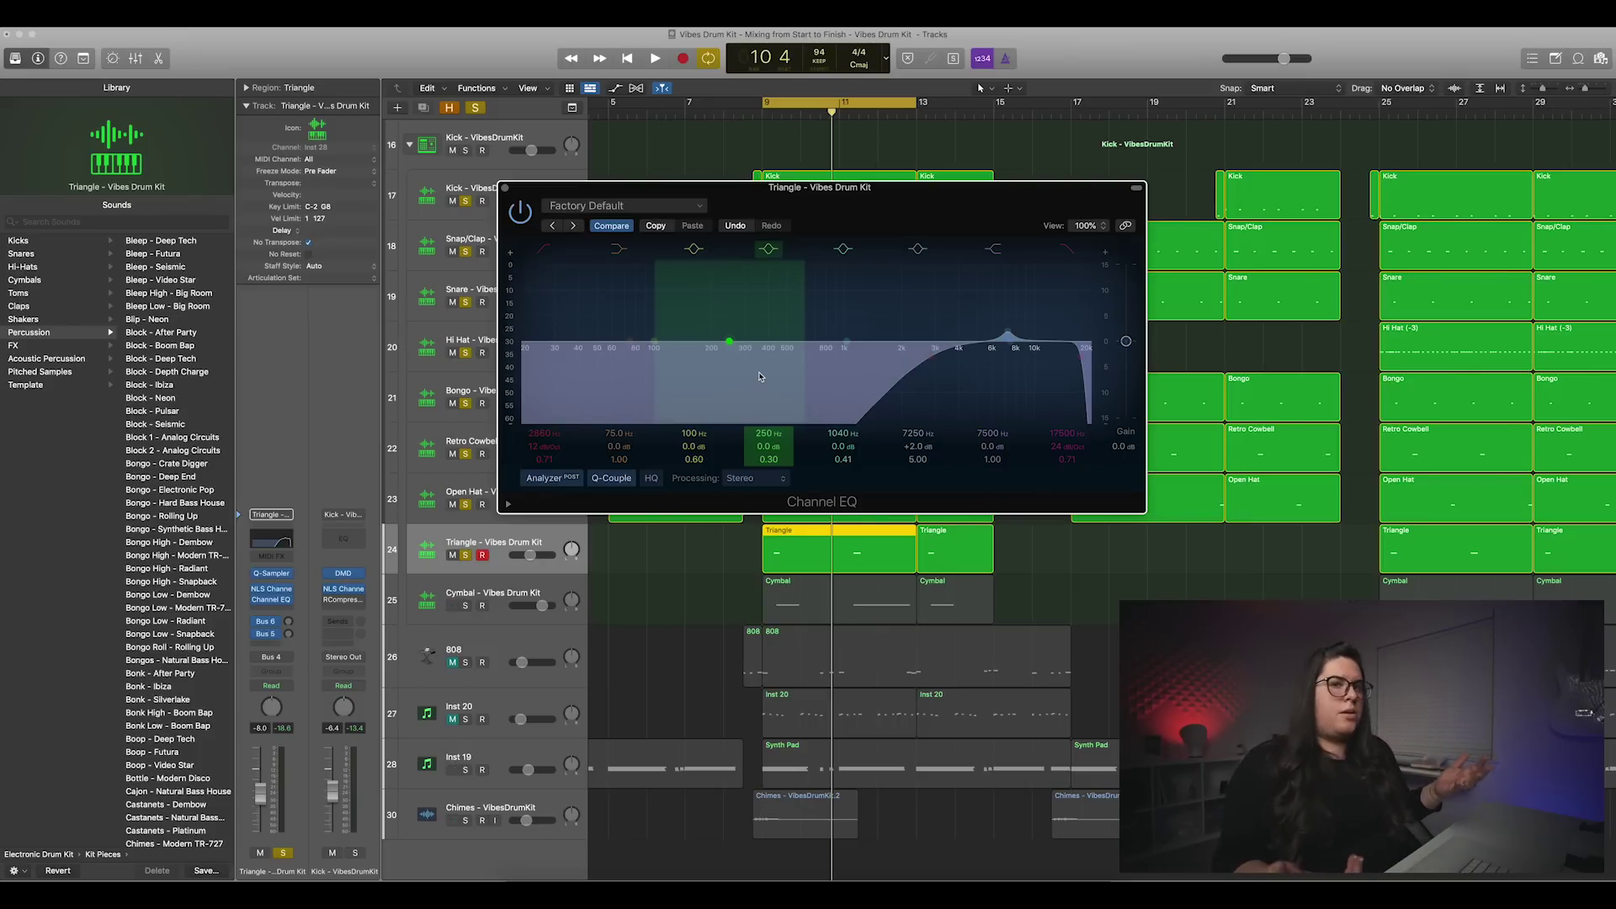
# Step: Select the Cymbal track and lower its volume to -10.2 dB while listening to it with the soloed drums
pyautogui.click(596, 601)
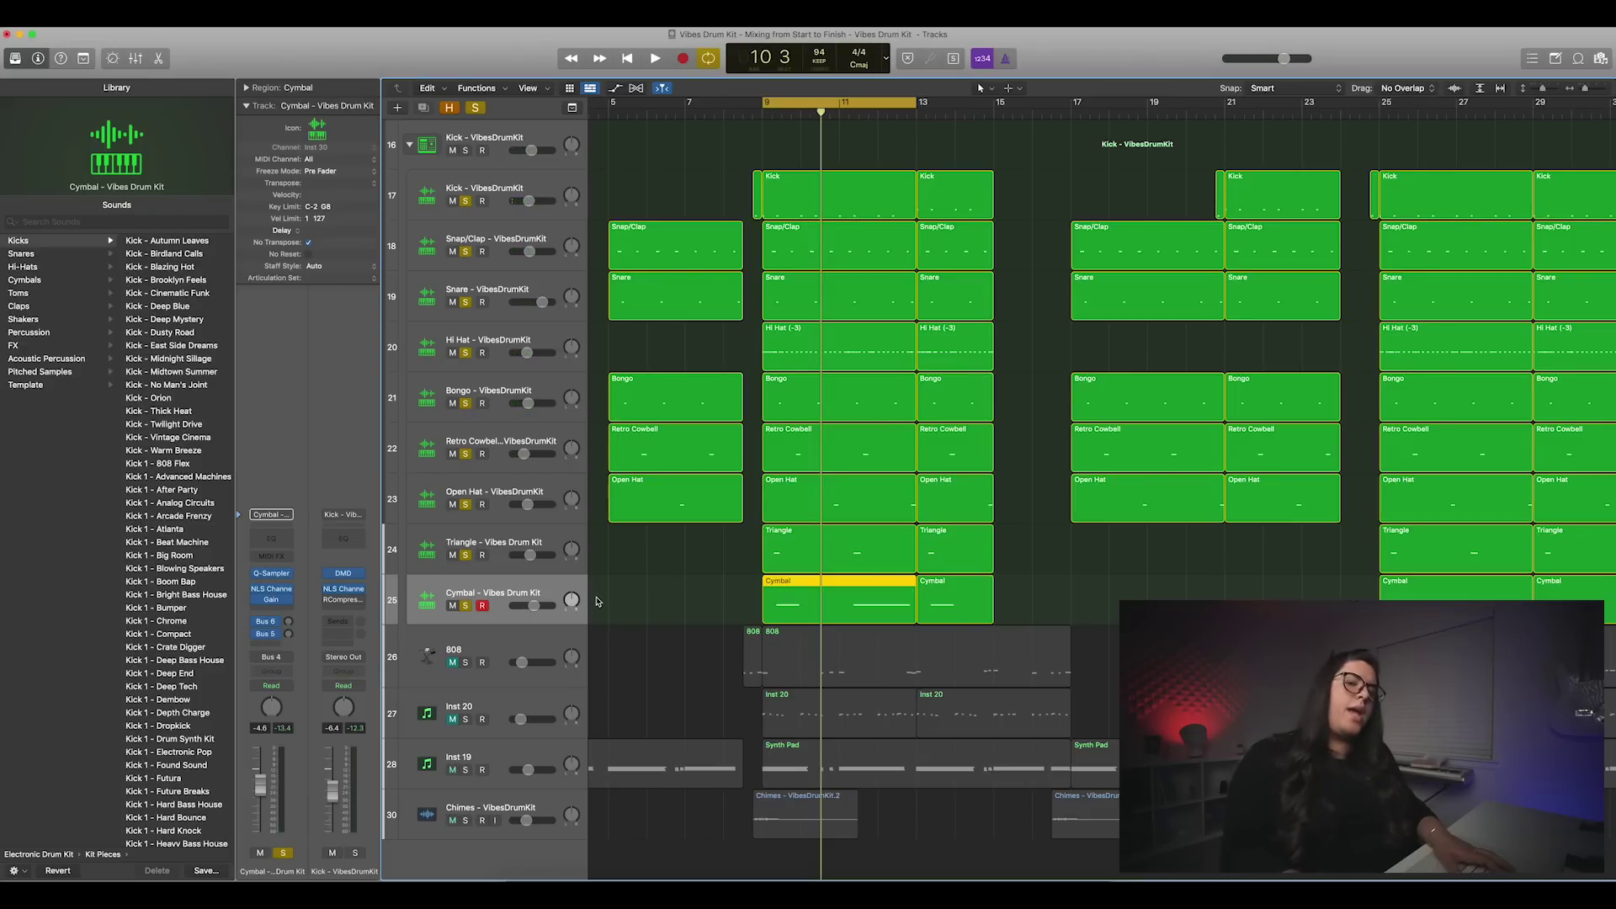
pyautogui.press('space')
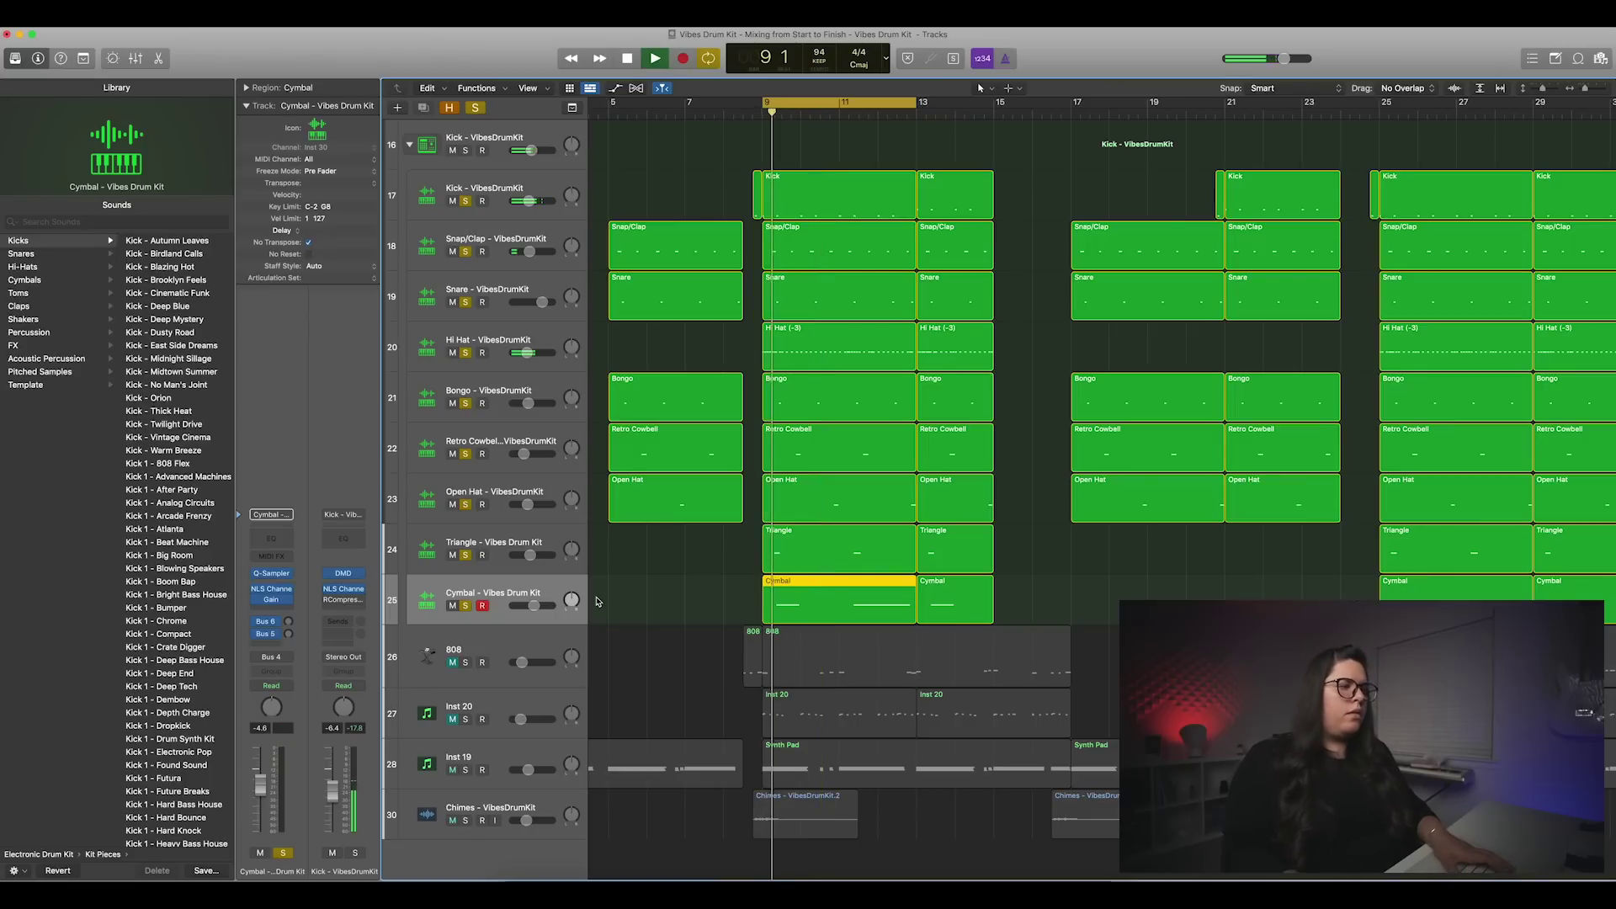
pyautogui.moveTo(543, 606); pyautogui.dragTo(527, 606)
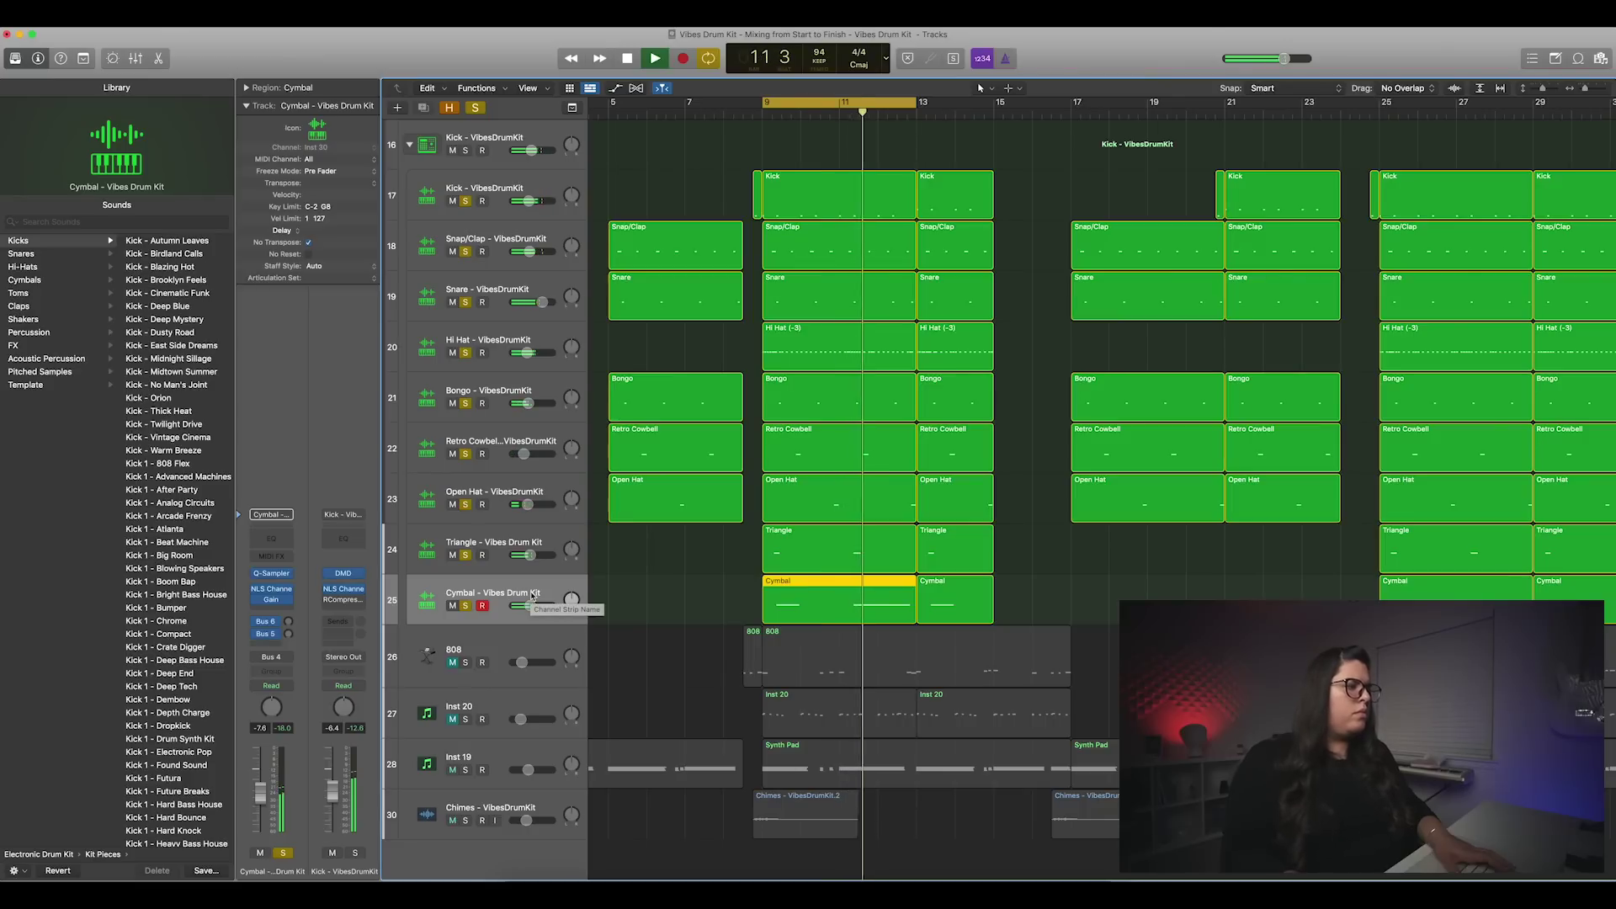
pyautogui.moveTo(530, 606); pyautogui.dragTo(528, 606)
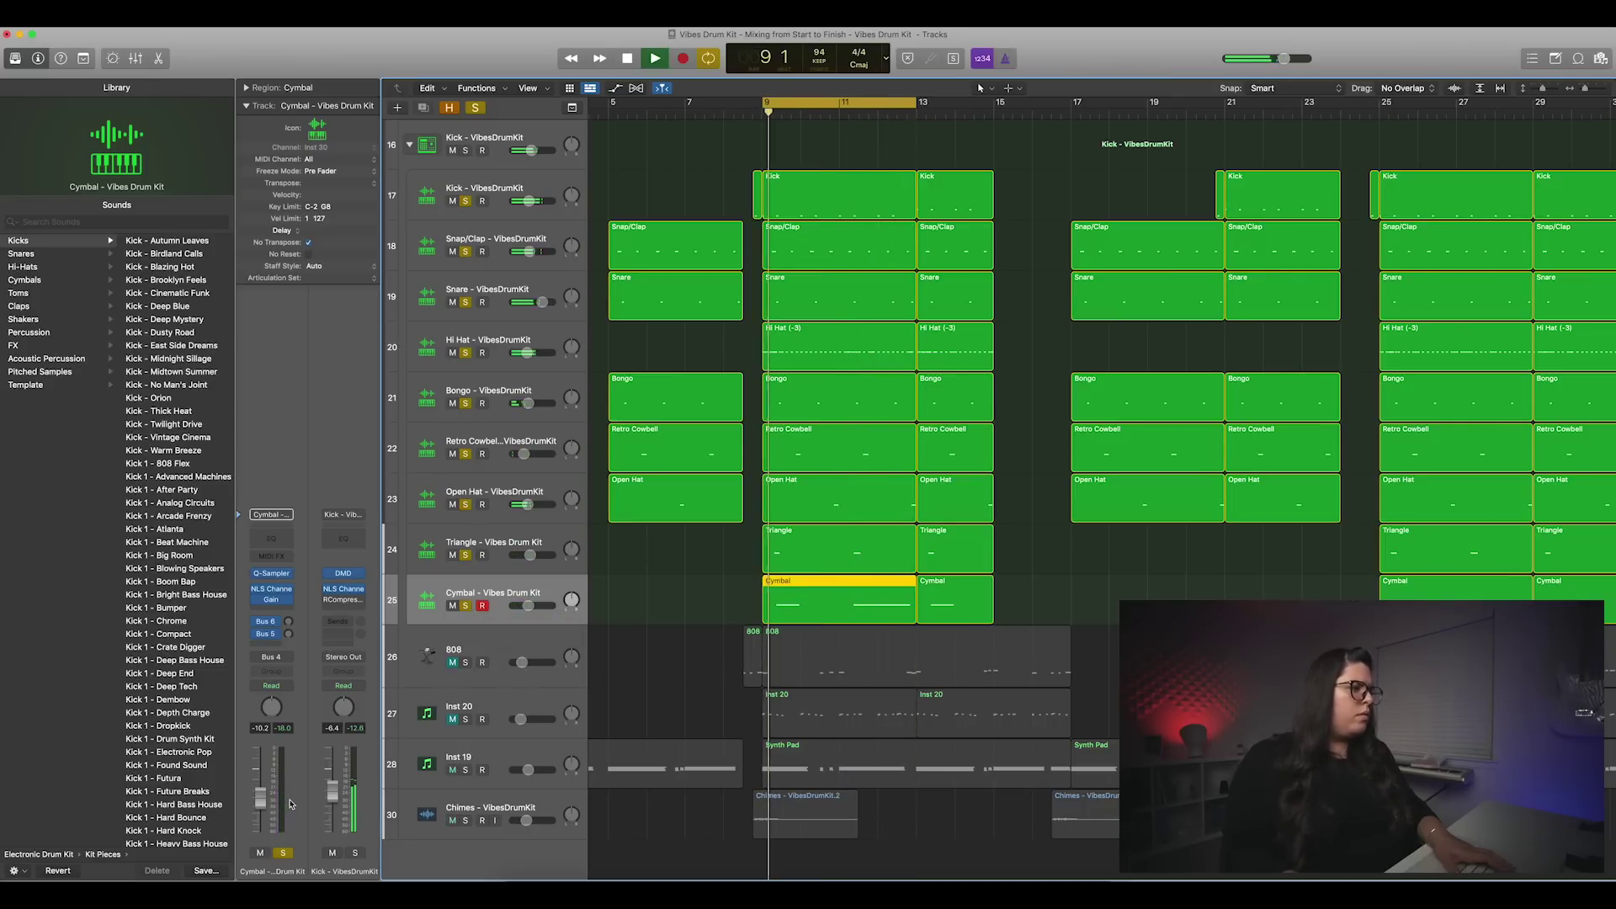
pyautogui.press('space')
# Step: Take all the drum tracks out of solo, and collapse and reopen the drum track stack
pyautogui.moveTo(467, 205); pyautogui.dragTo(467, 624)
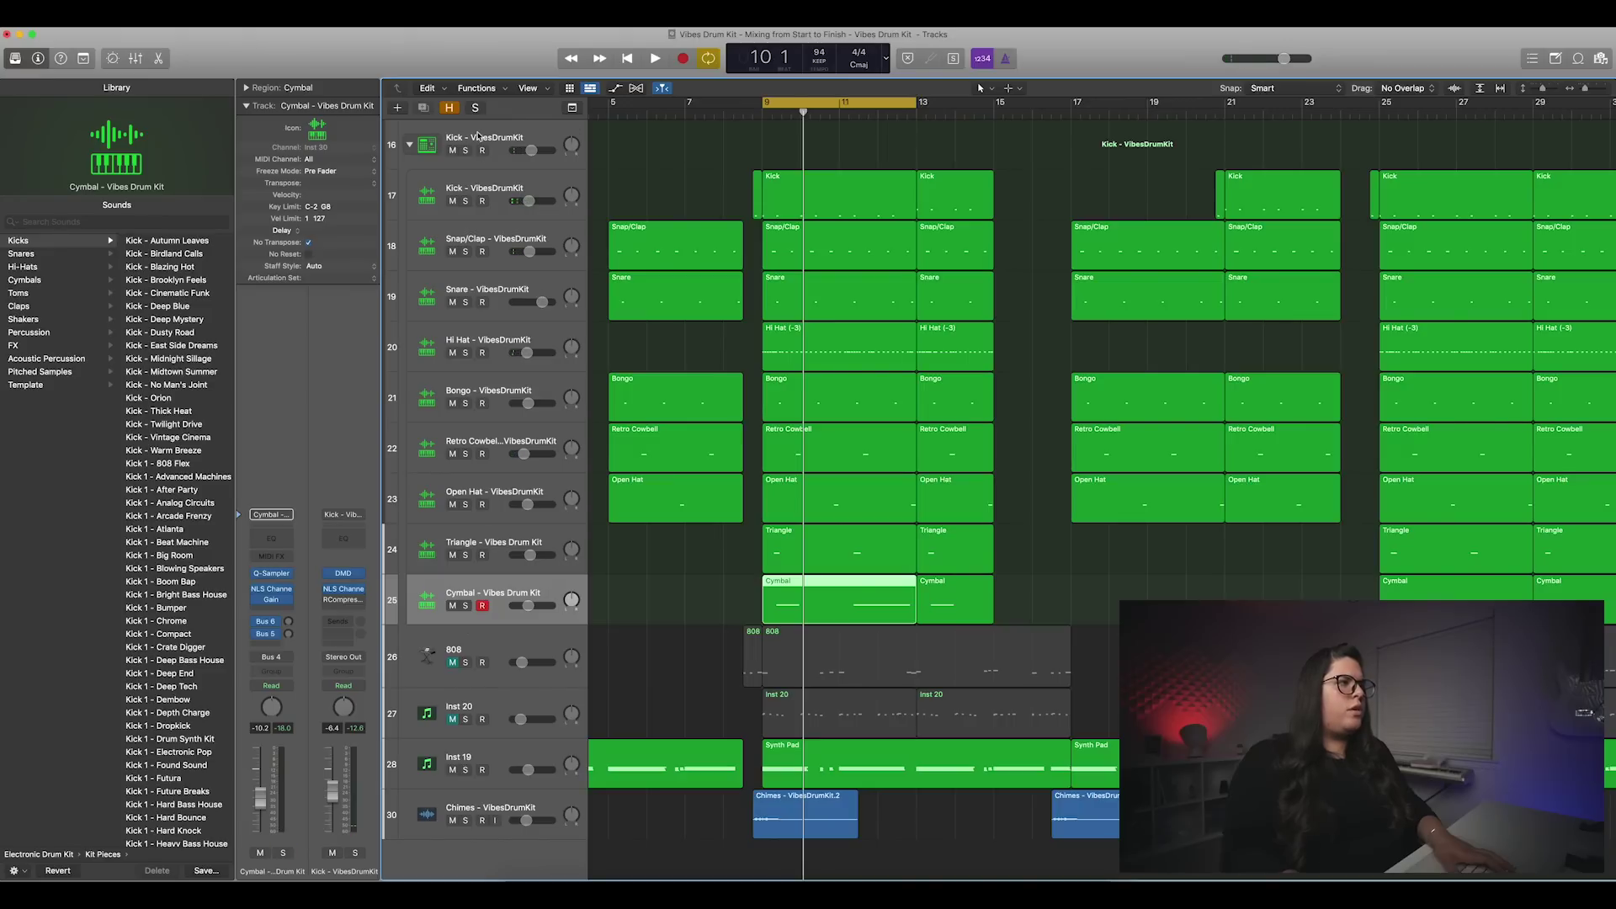
pyautogui.click(411, 146)
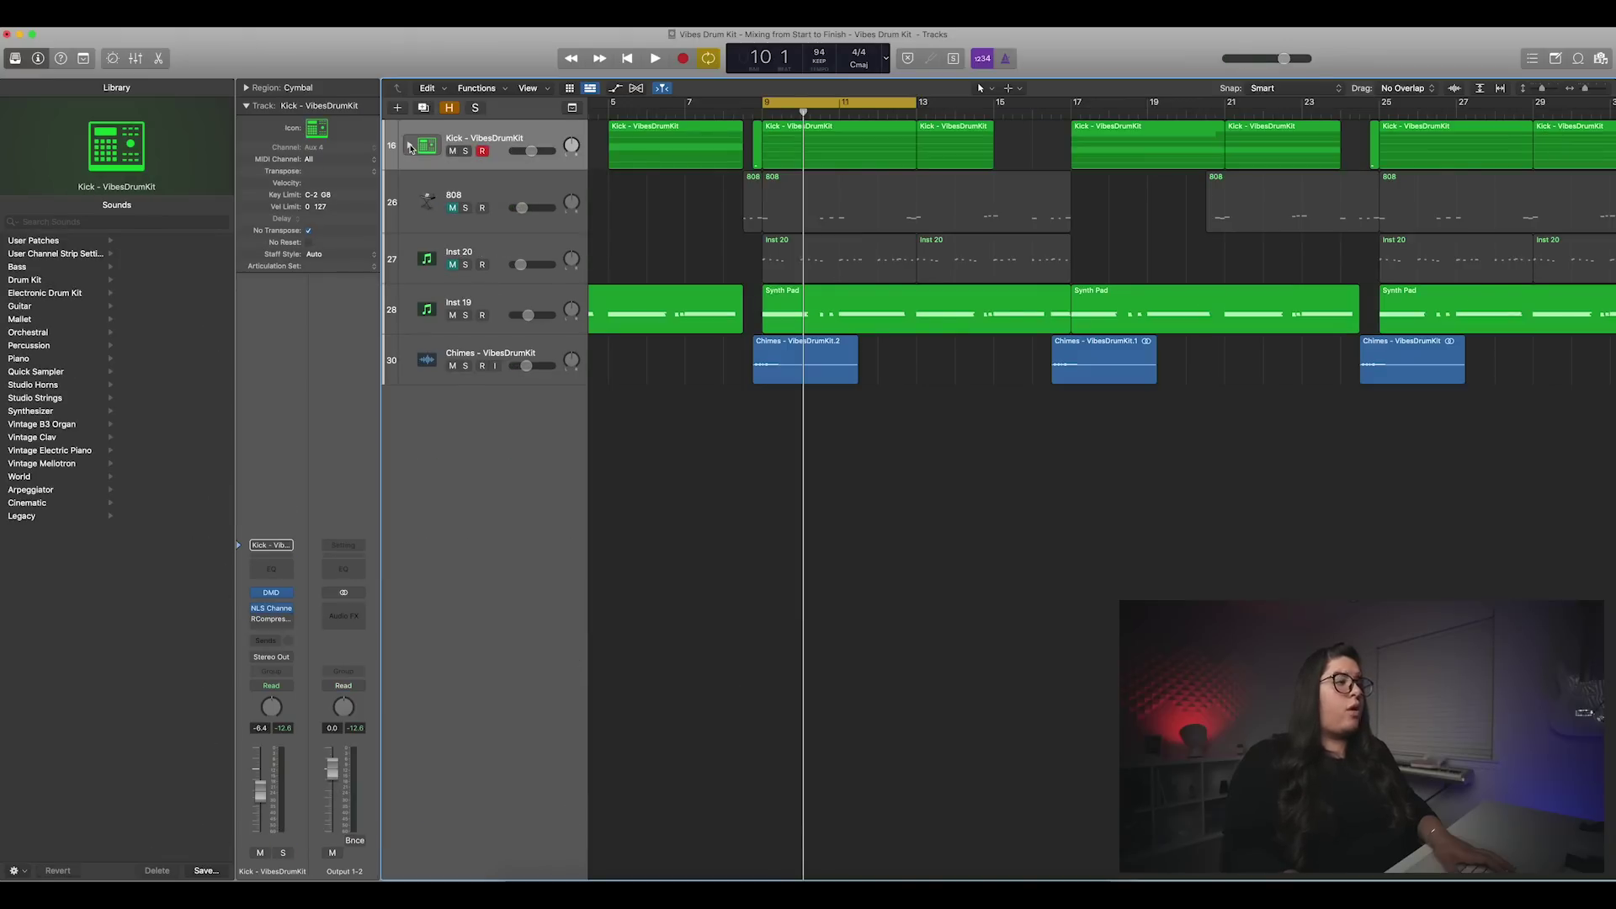
pyautogui.click(410, 146)
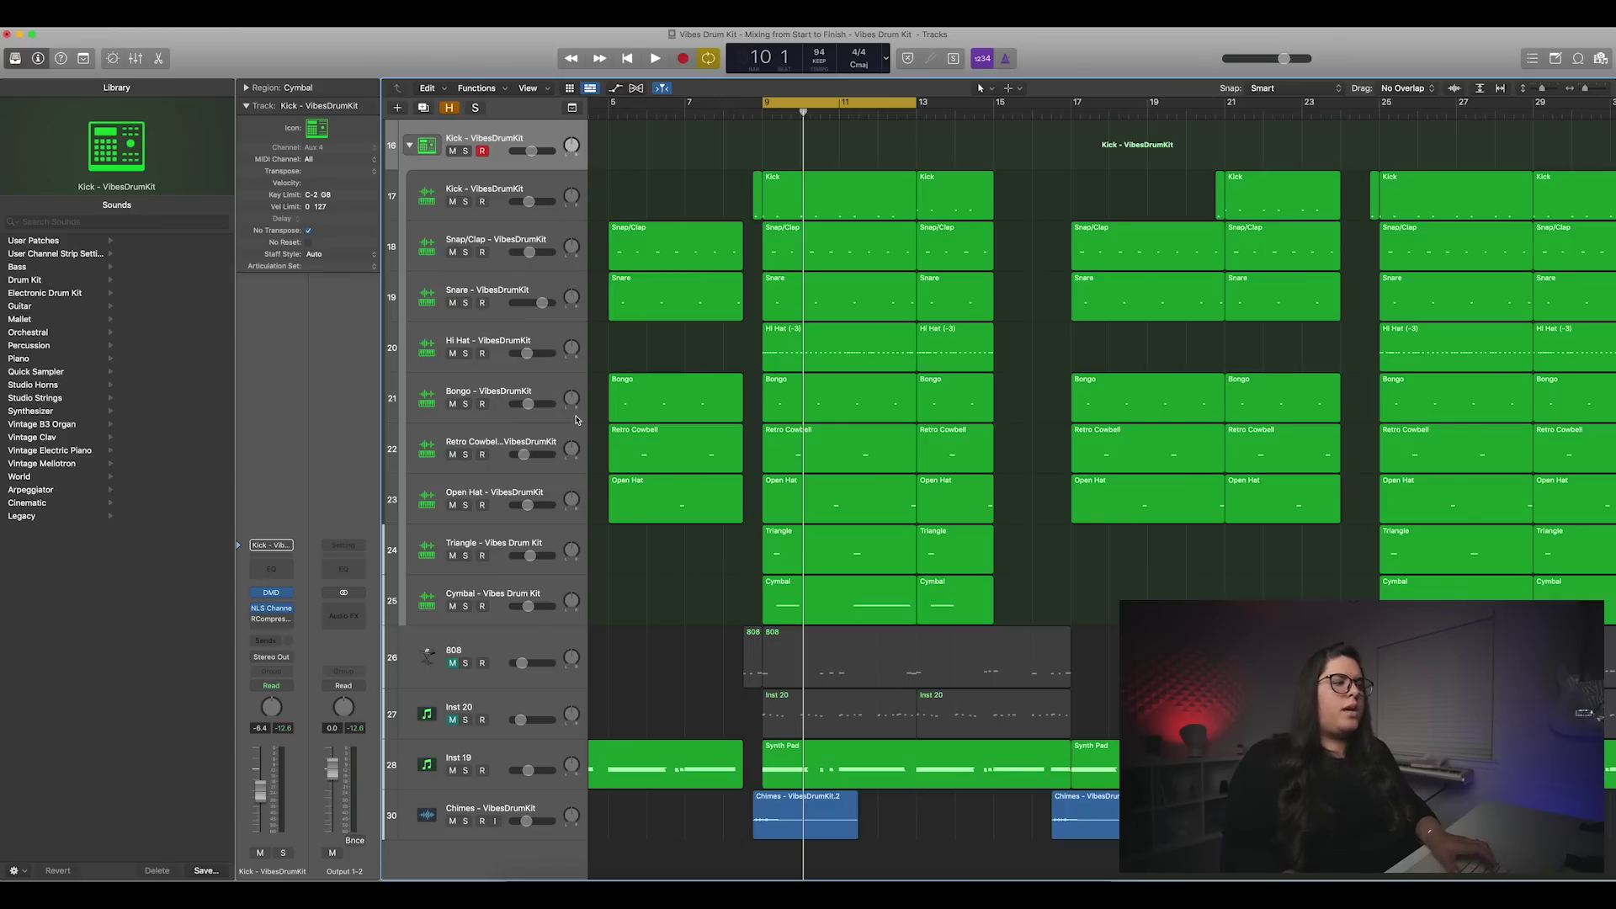
pyautogui.click(503, 662)
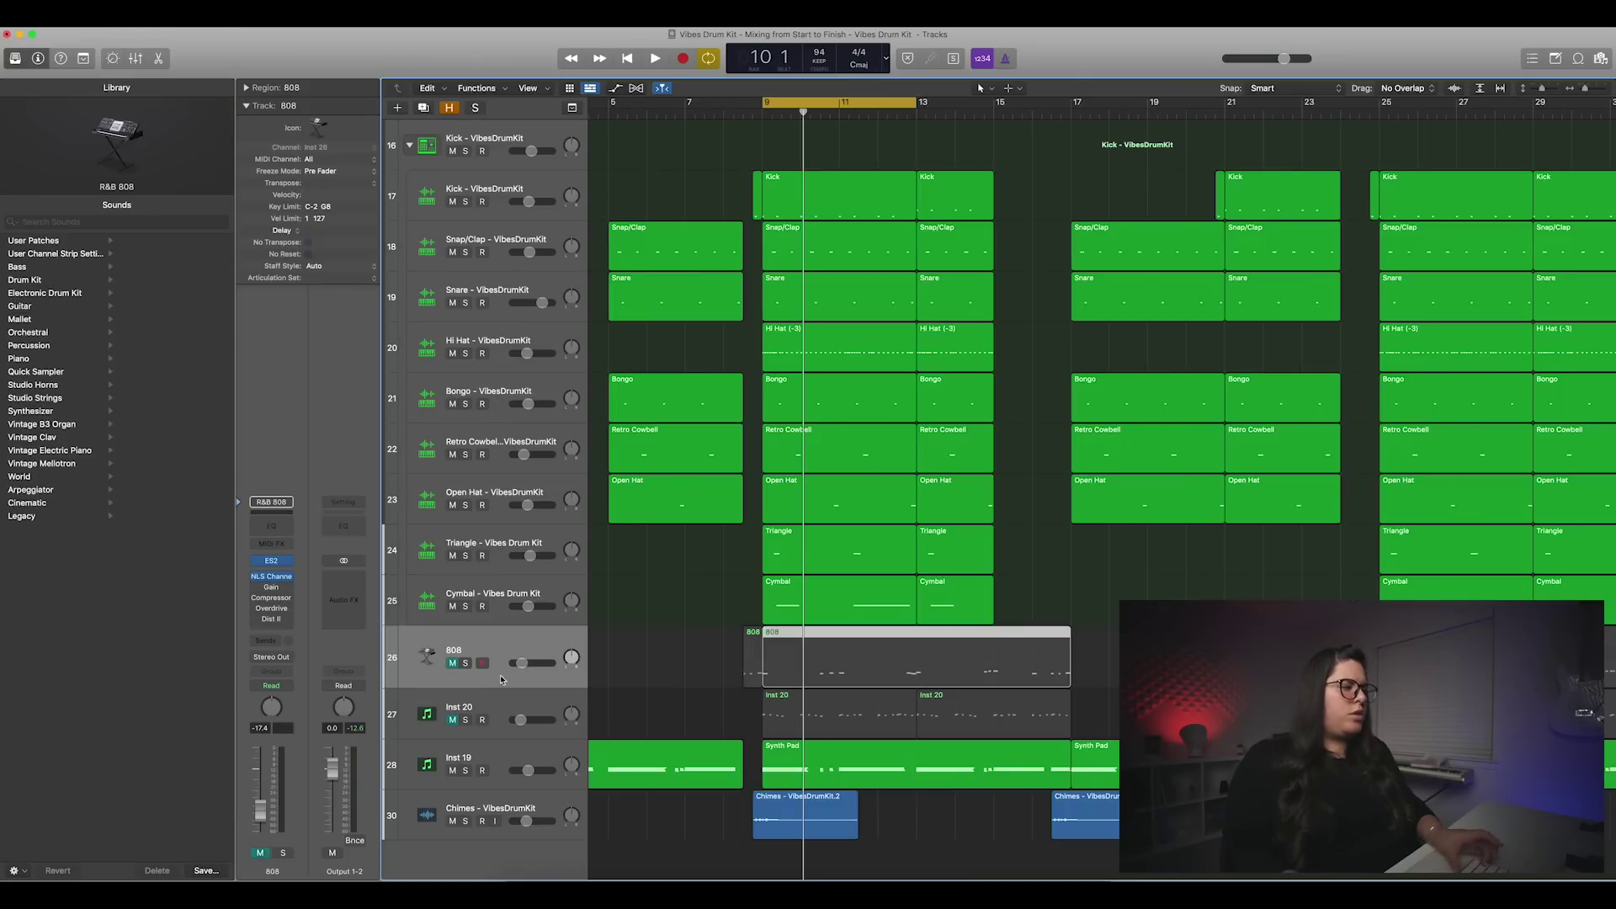
pyautogui.keyDown('shift'); pyautogui.click(500, 719); pyautogui.keyUp('shift')
pyautogui.rightClick(502, 710)
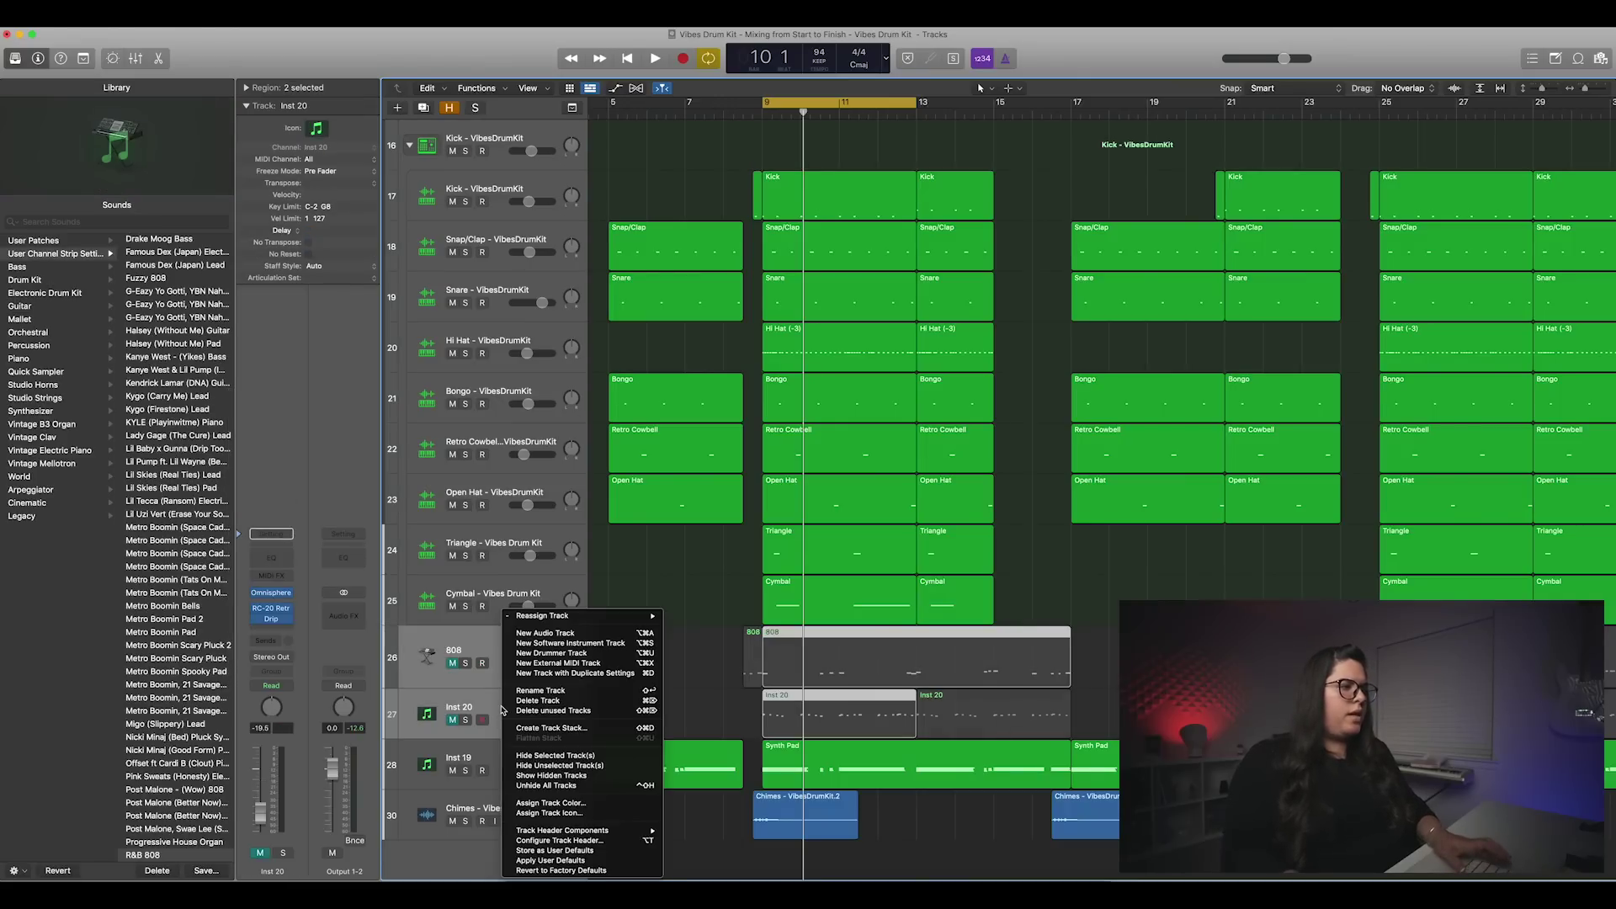
pyautogui.click(539, 728)
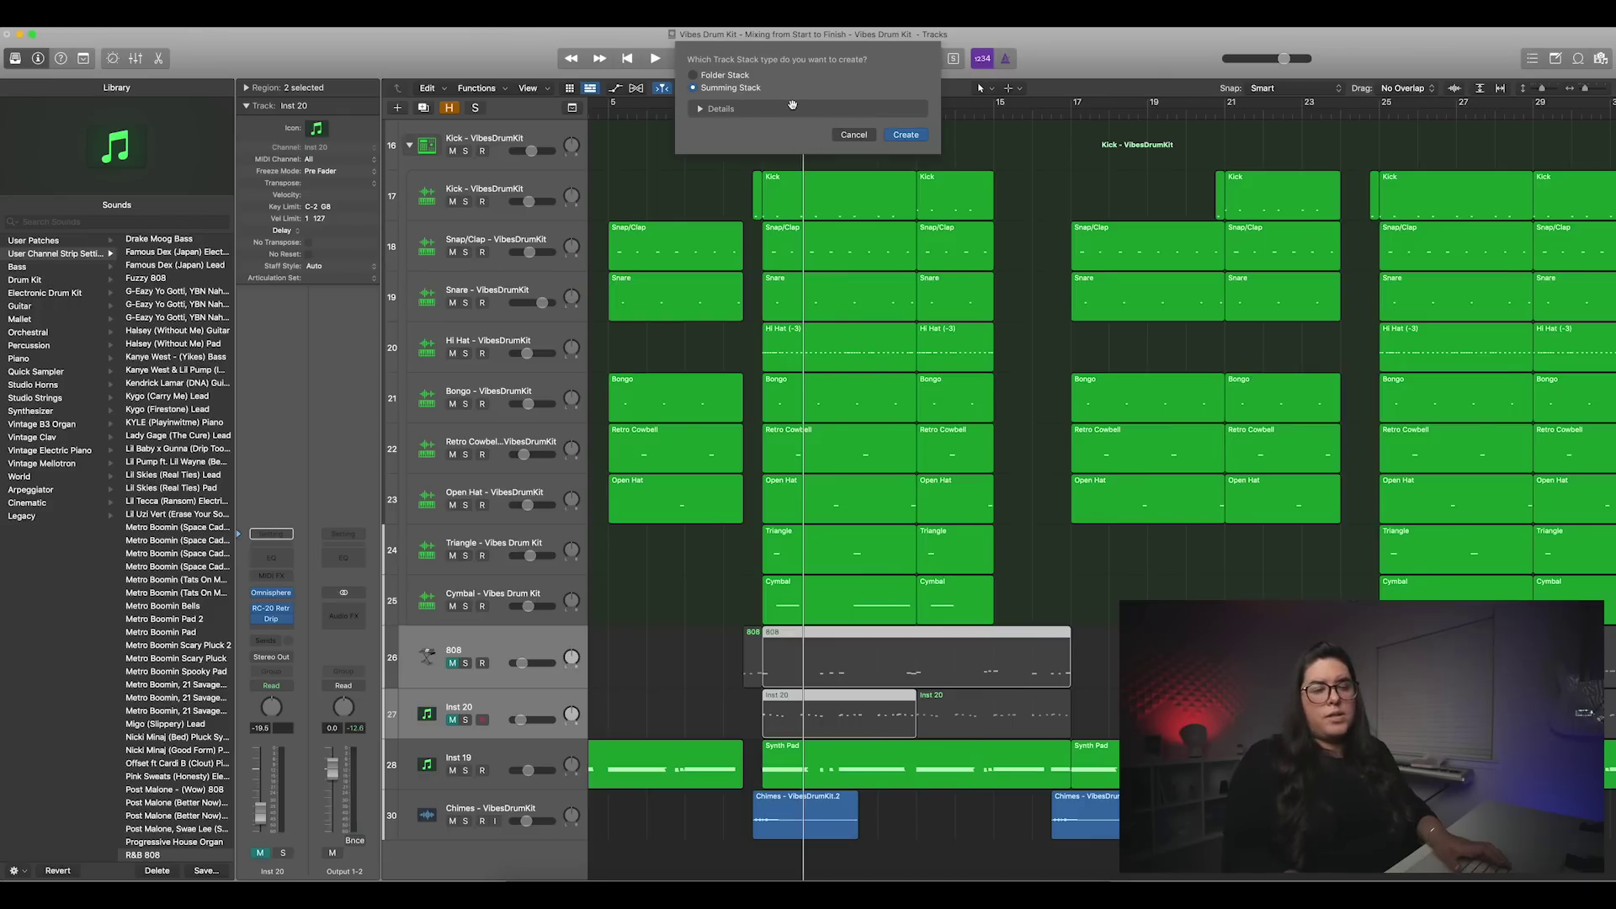
pyautogui.click(854, 134)
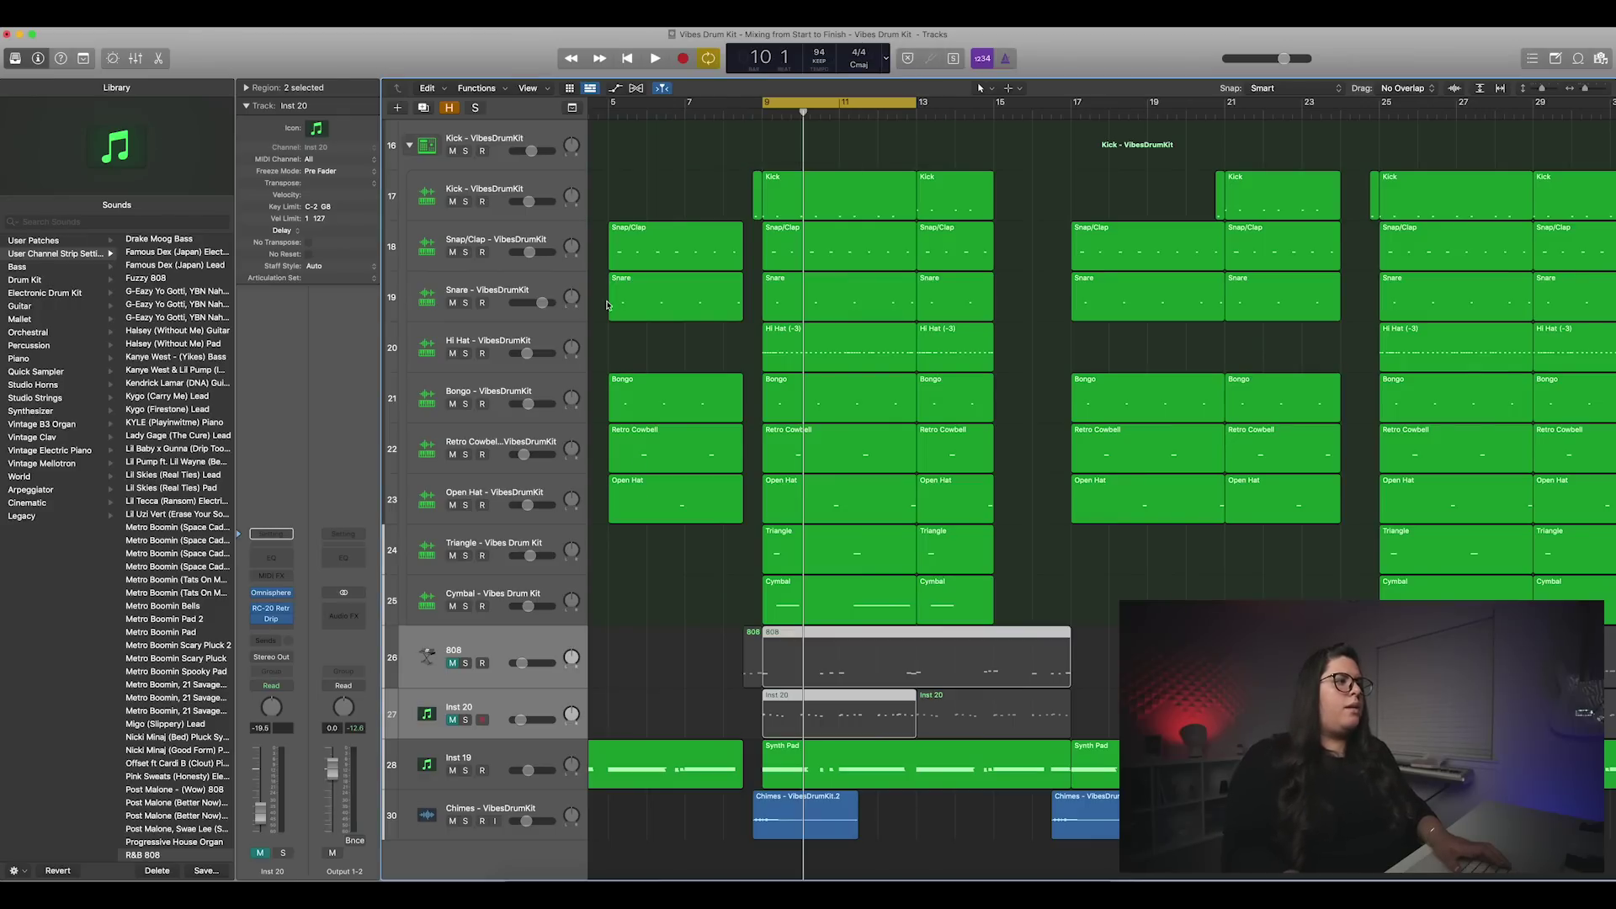
# Step: Select the drum kit's summing stack and view it collapsed to one track and expanded again
pyautogui.click(487, 133)
pyautogui.click(410, 146)
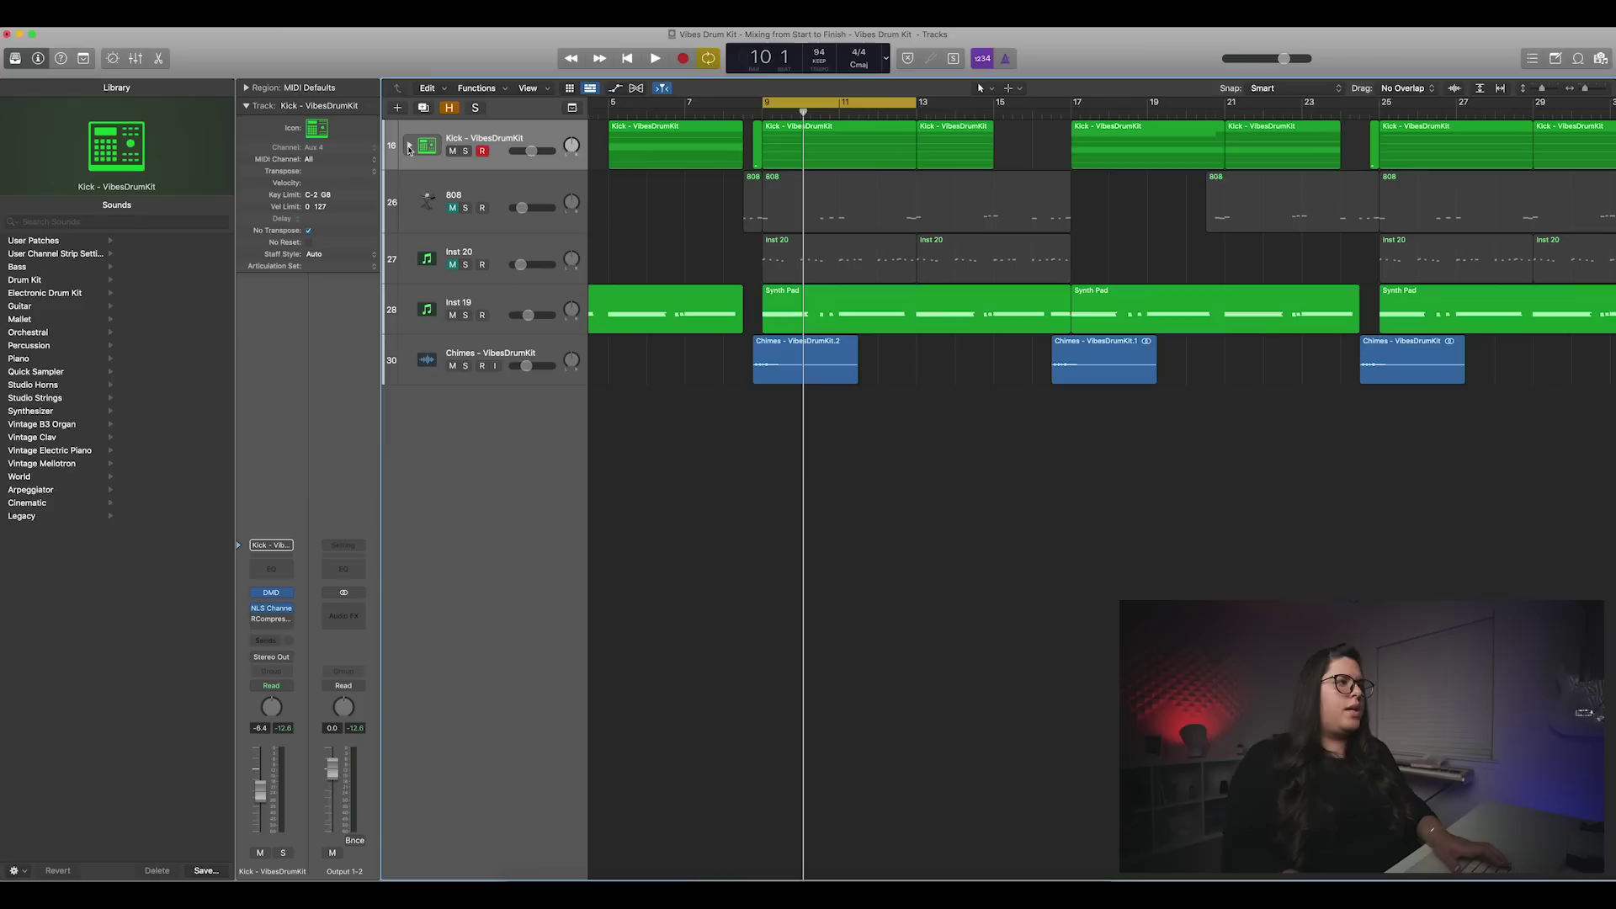
pyautogui.click(410, 147)
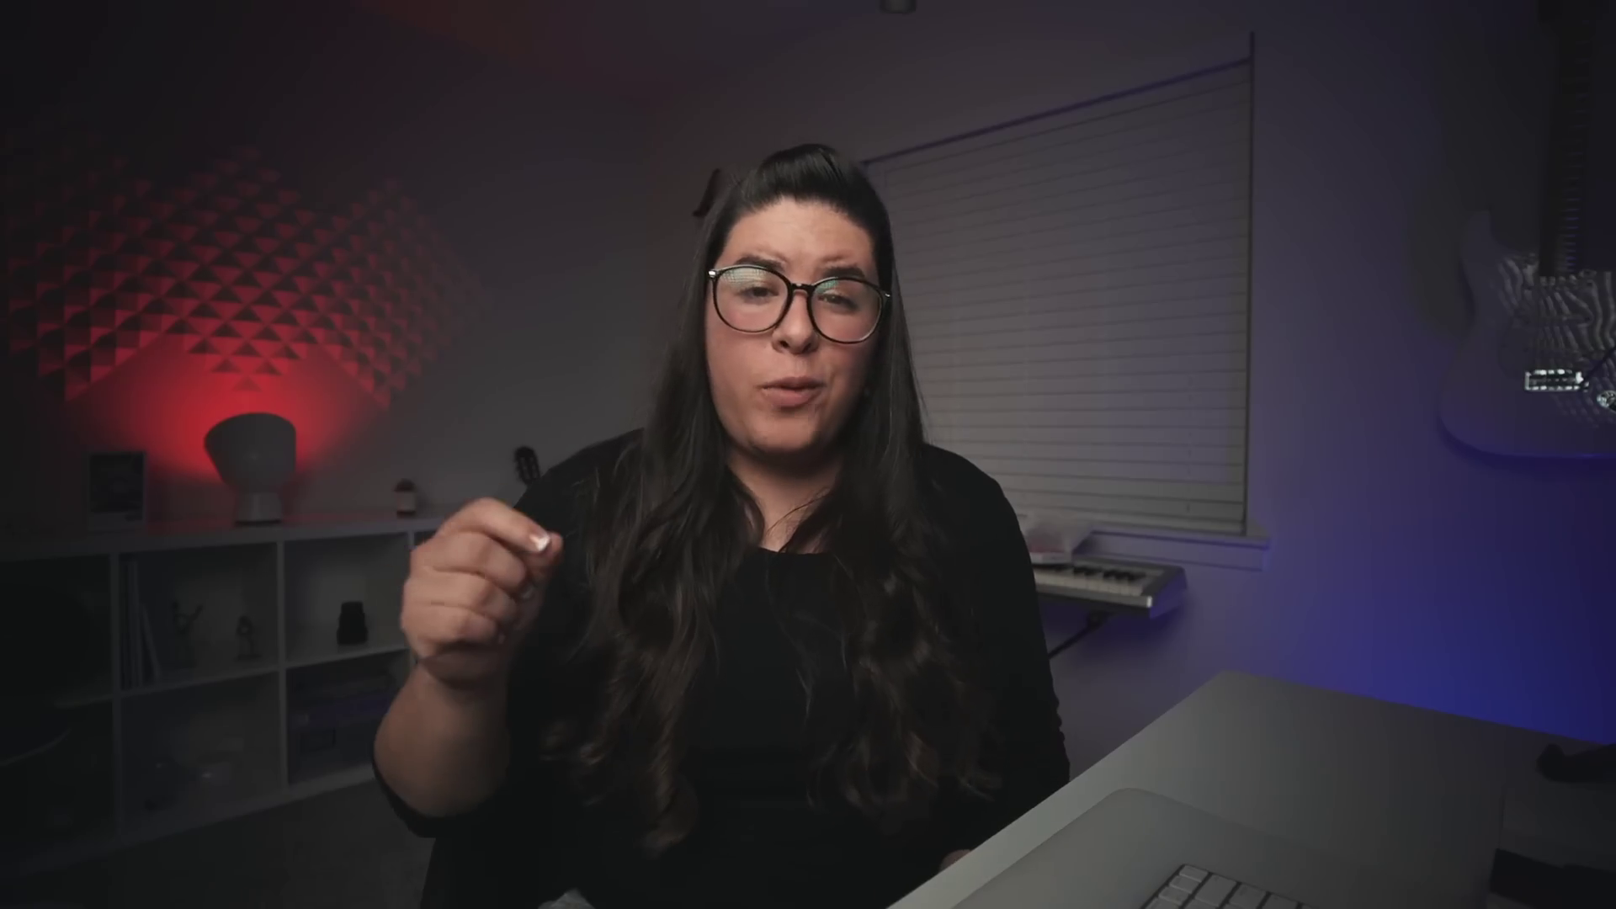
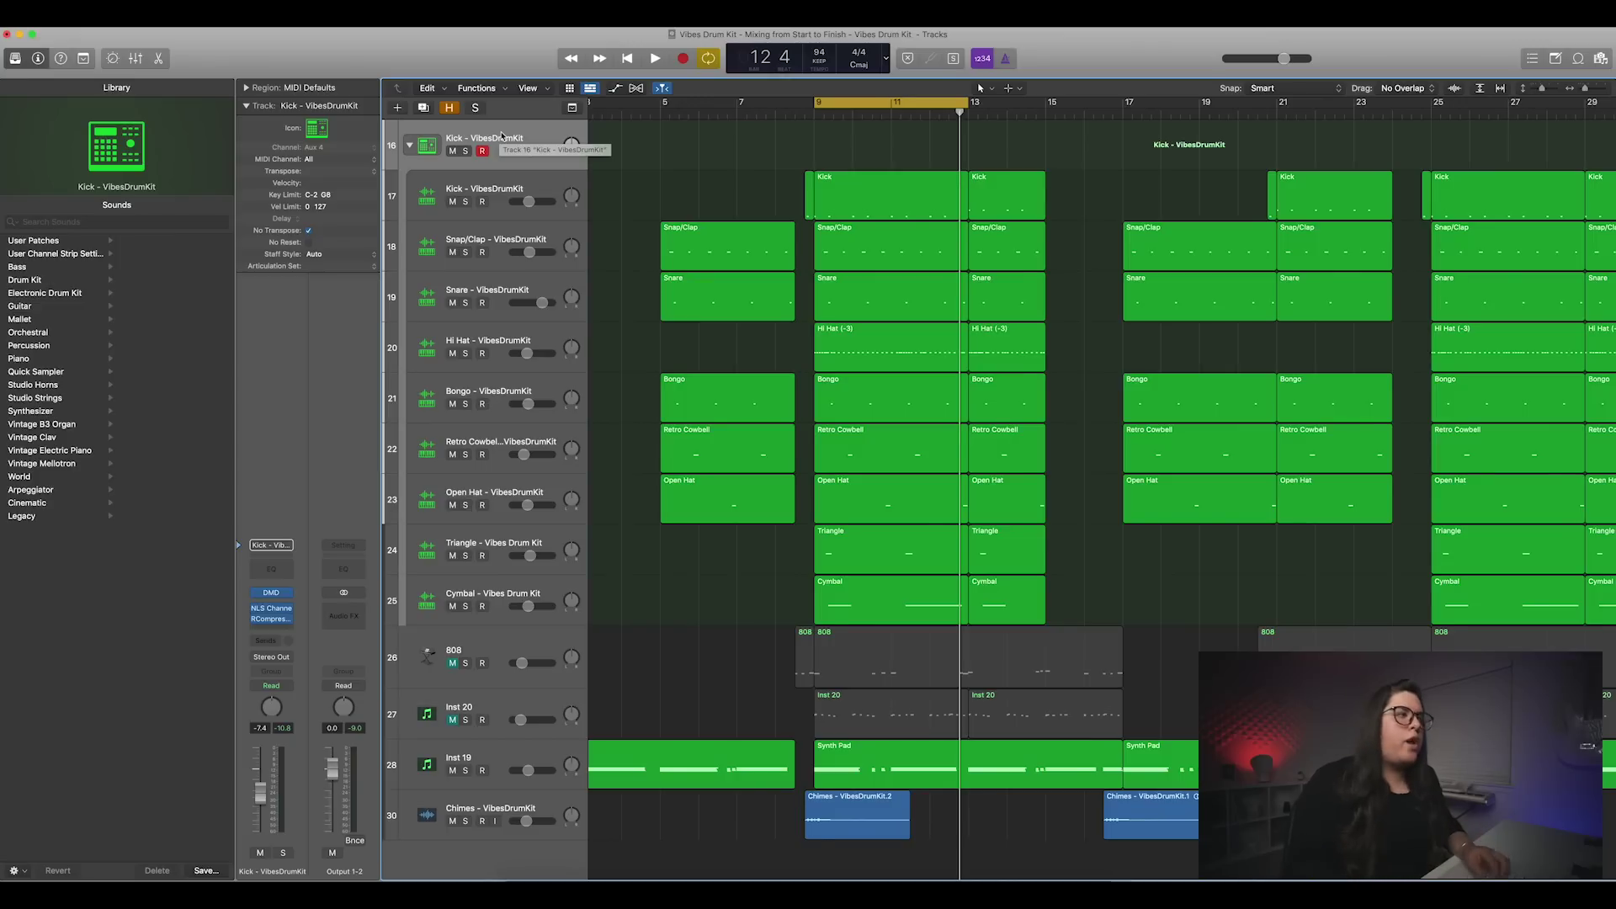
# Step: Open the RCompressor on the drum stack, solo the stack and compare the loop with the compressor bypassed and active
pyautogui.hscroll(3, 513, 181)
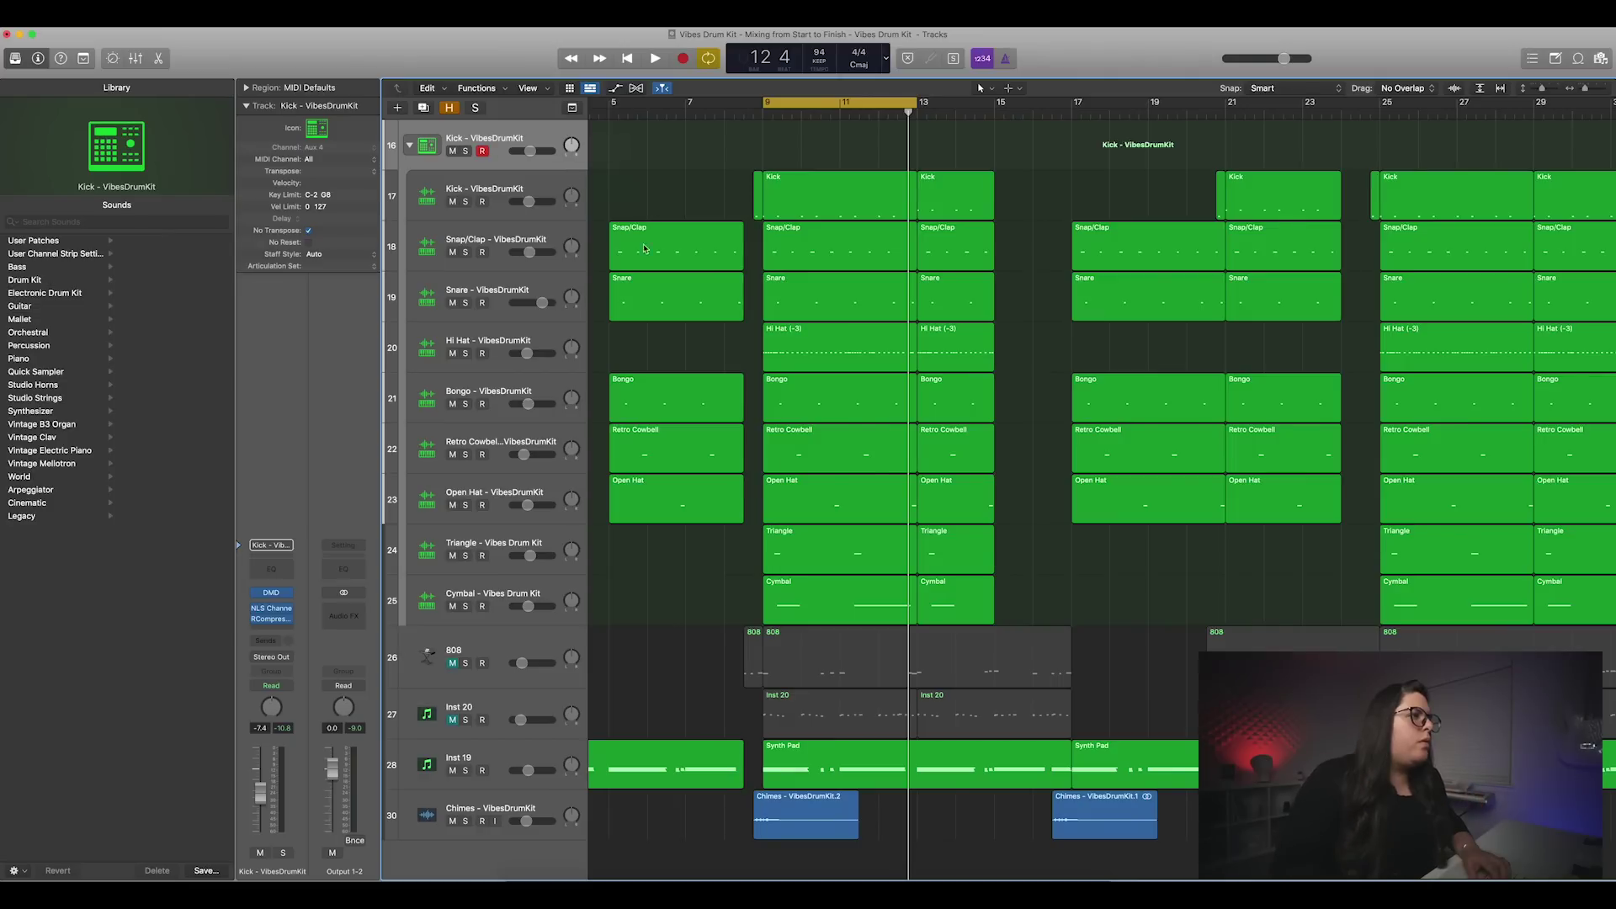
pyautogui.moveTo(259, 624)
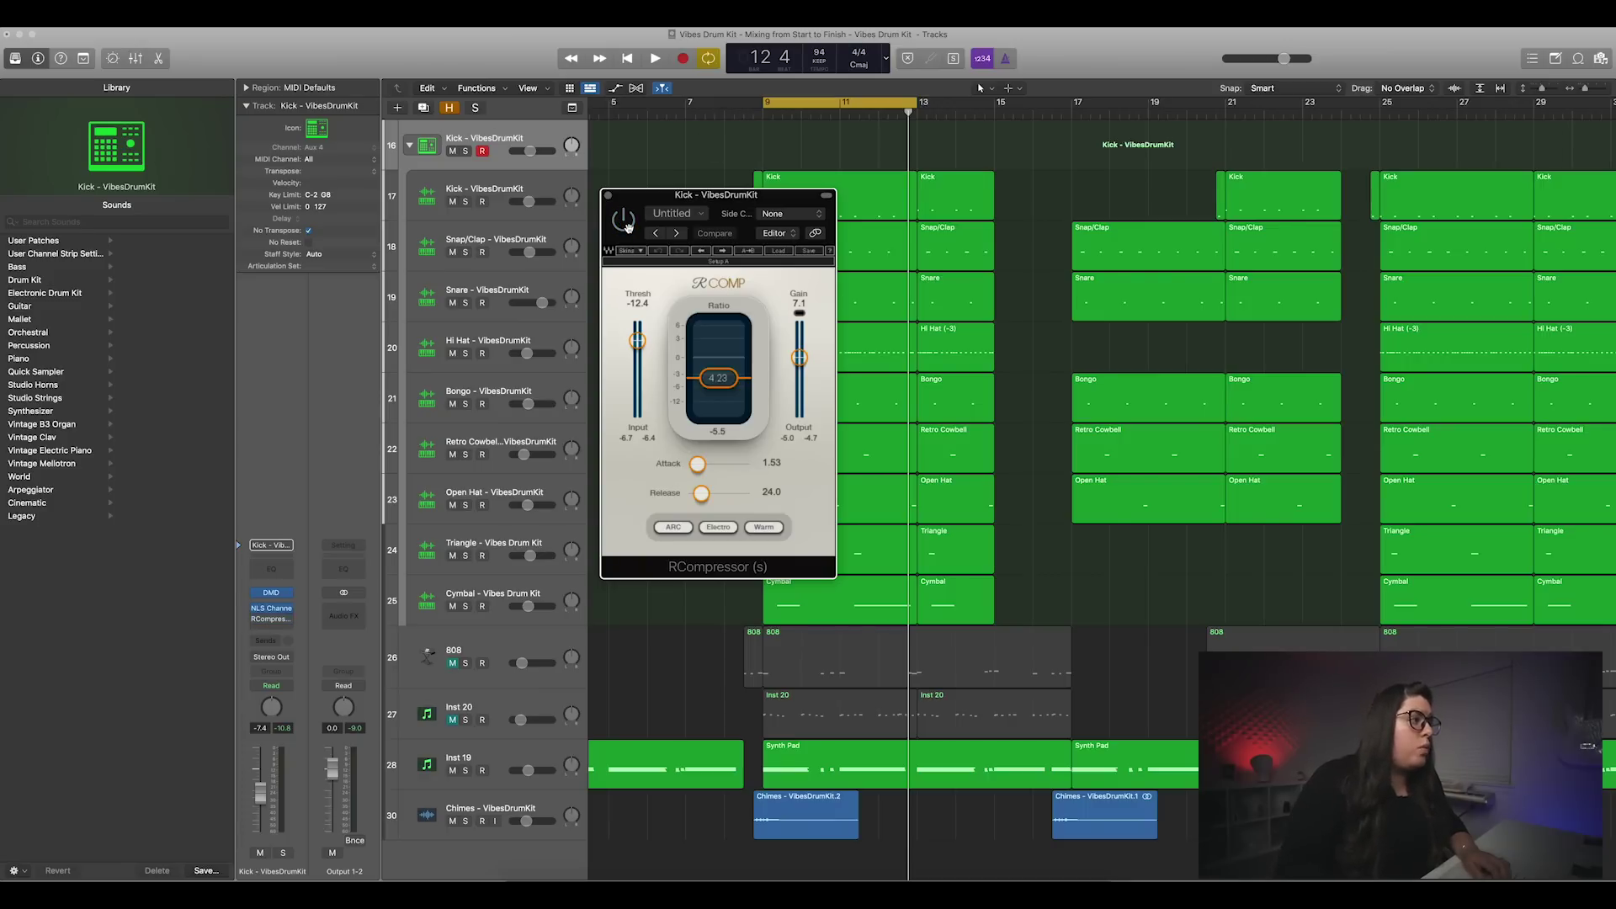
pyautogui.press('s')
pyautogui.press('space')
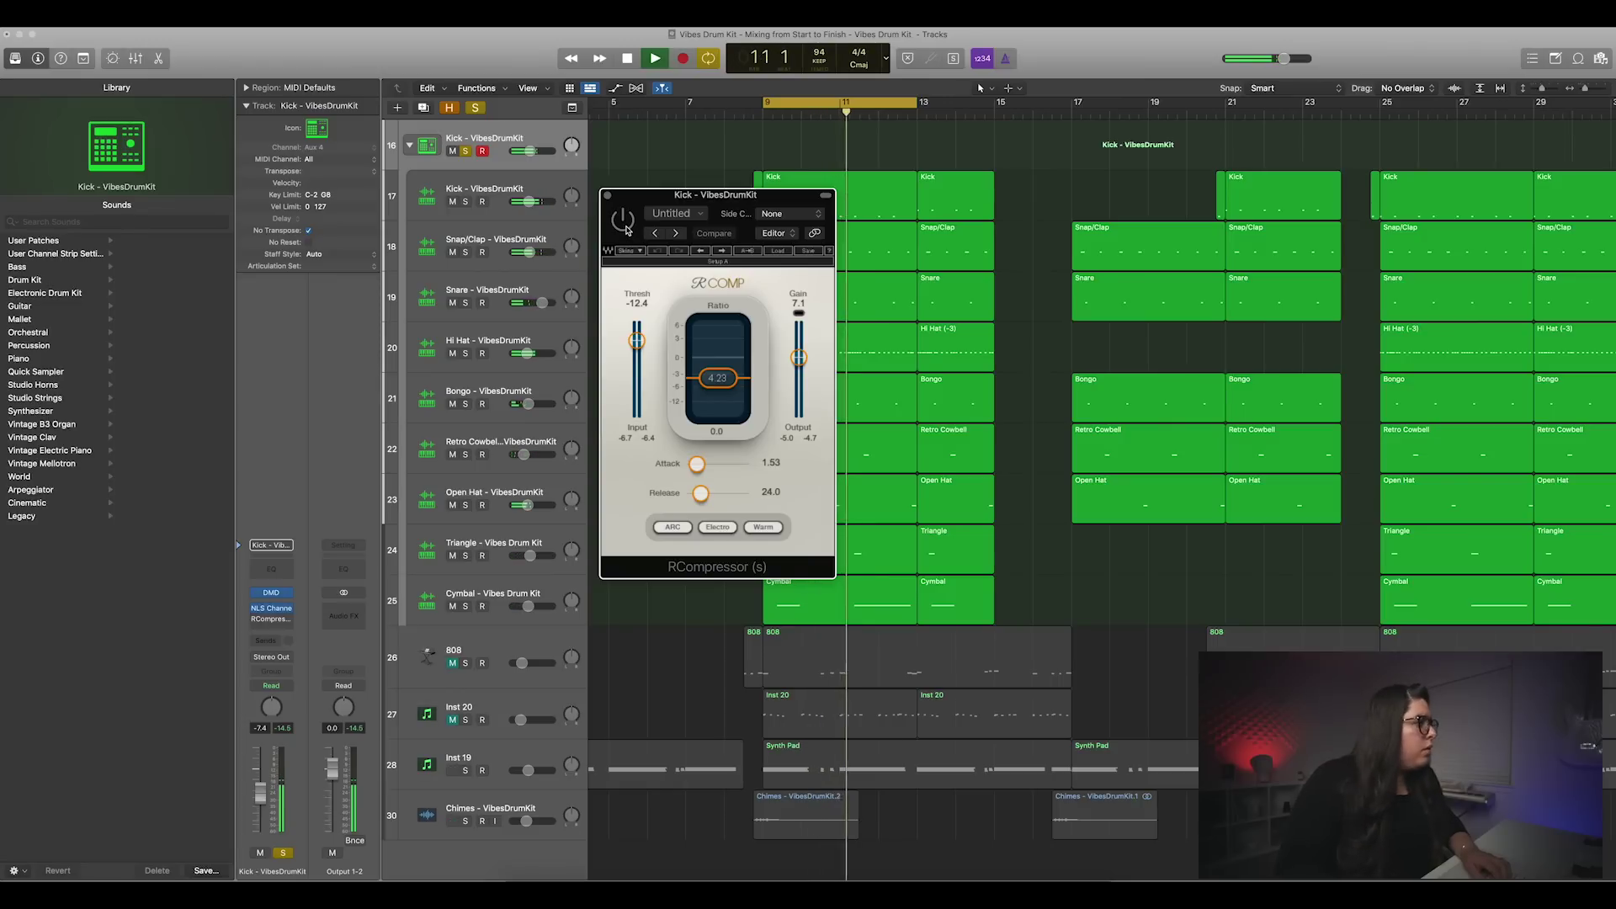
pyautogui.press('space')
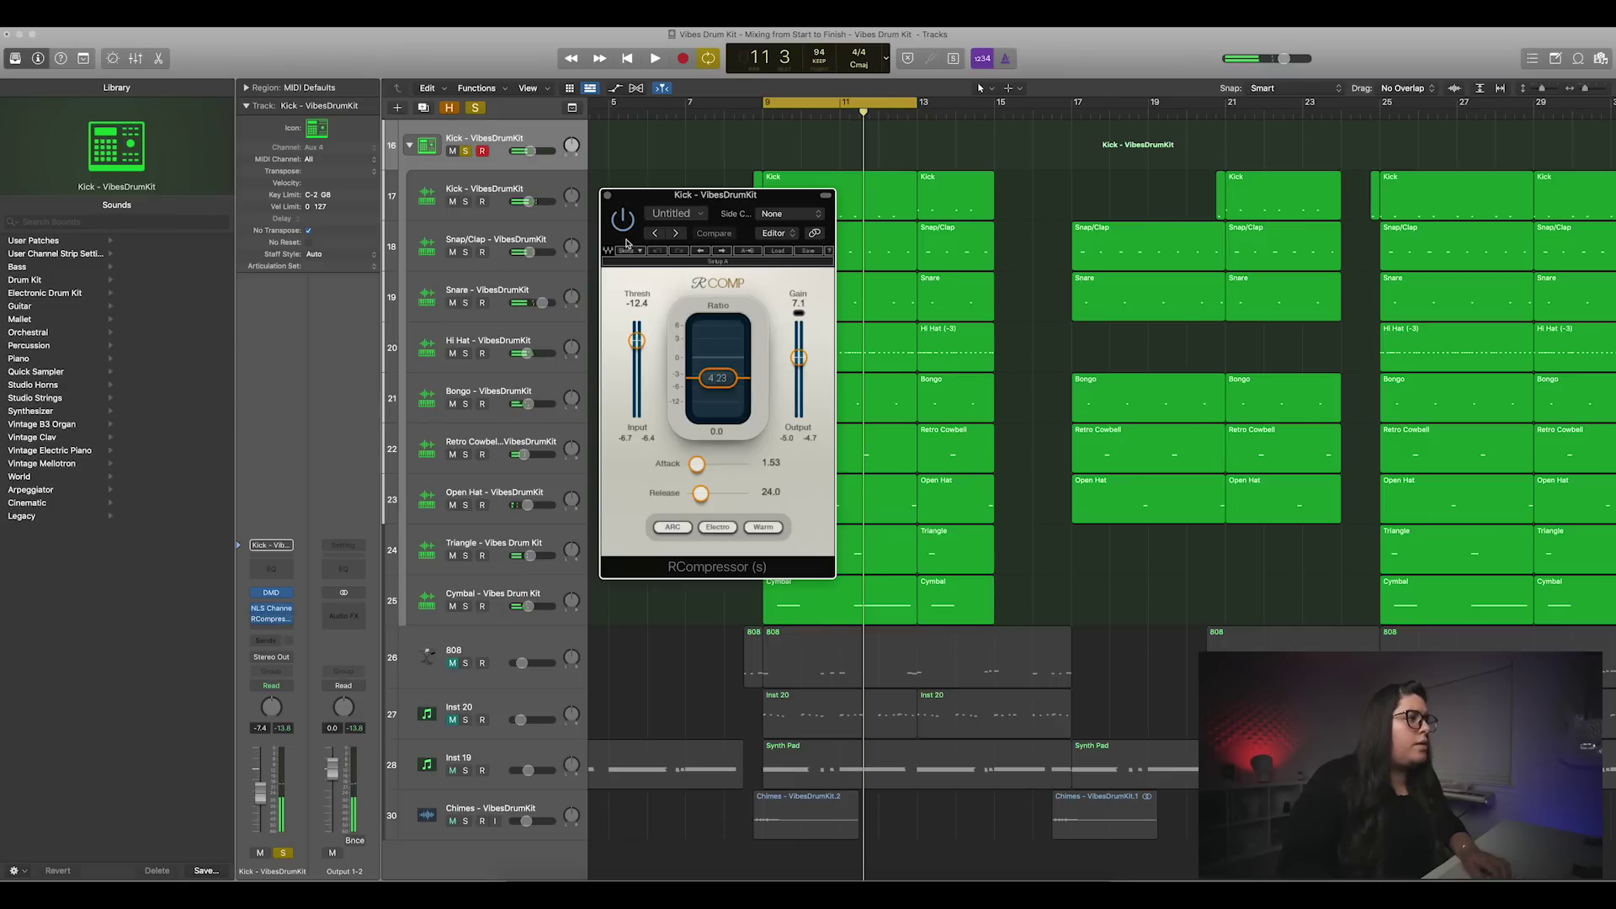
pyautogui.press('space')
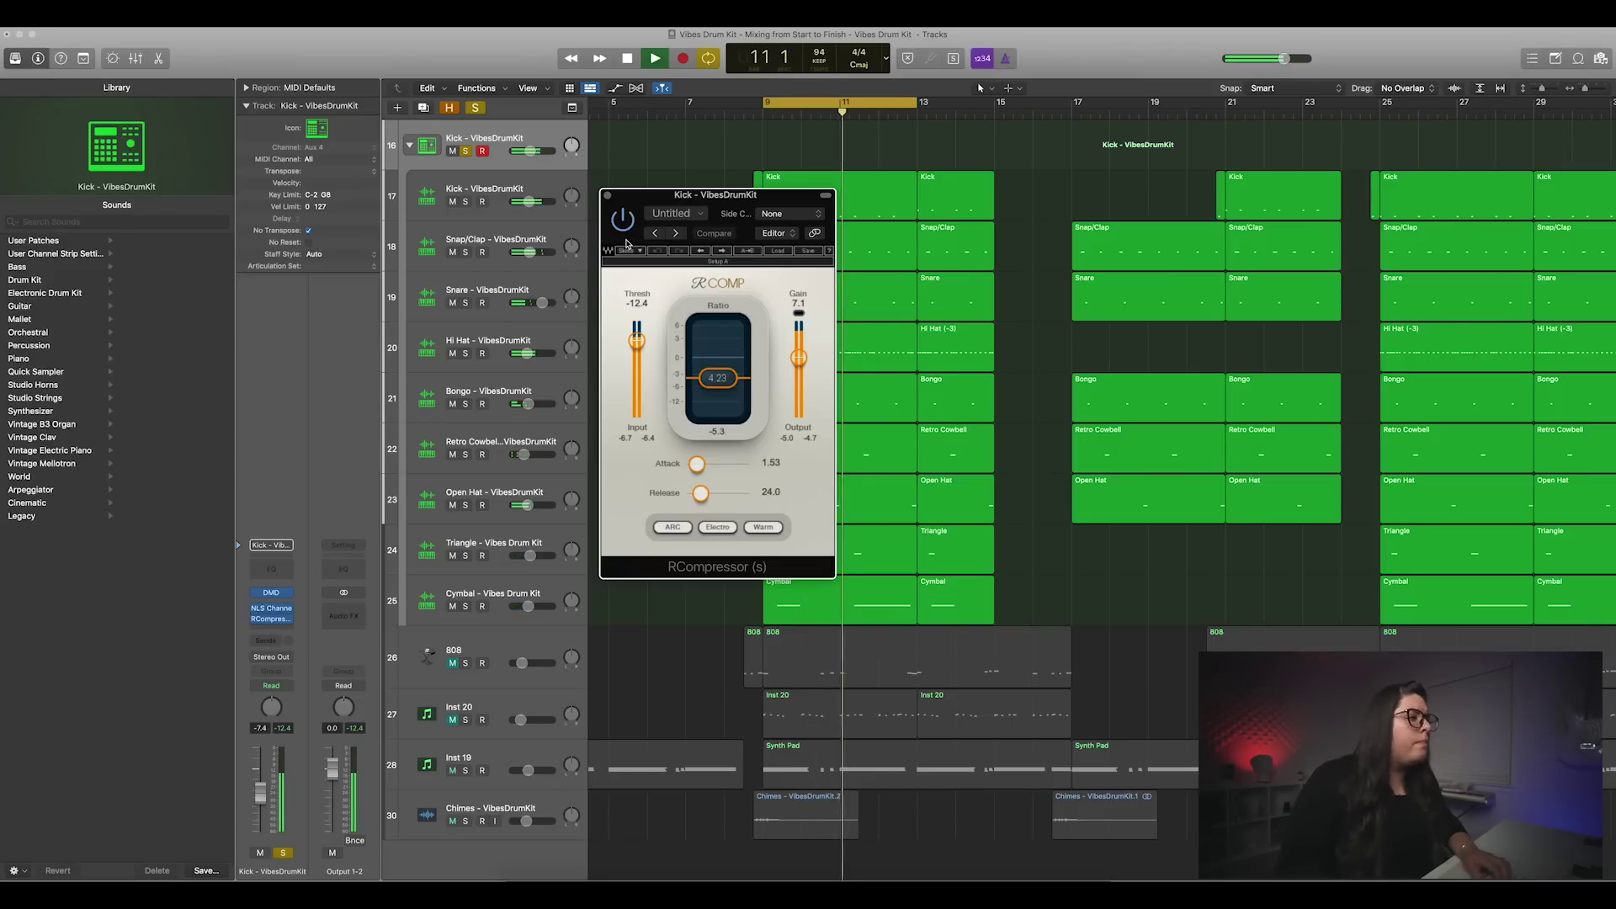
# Step: Close the drum stack's RCompressor and listen to the soloed drum kit again
pyautogui.press('space')
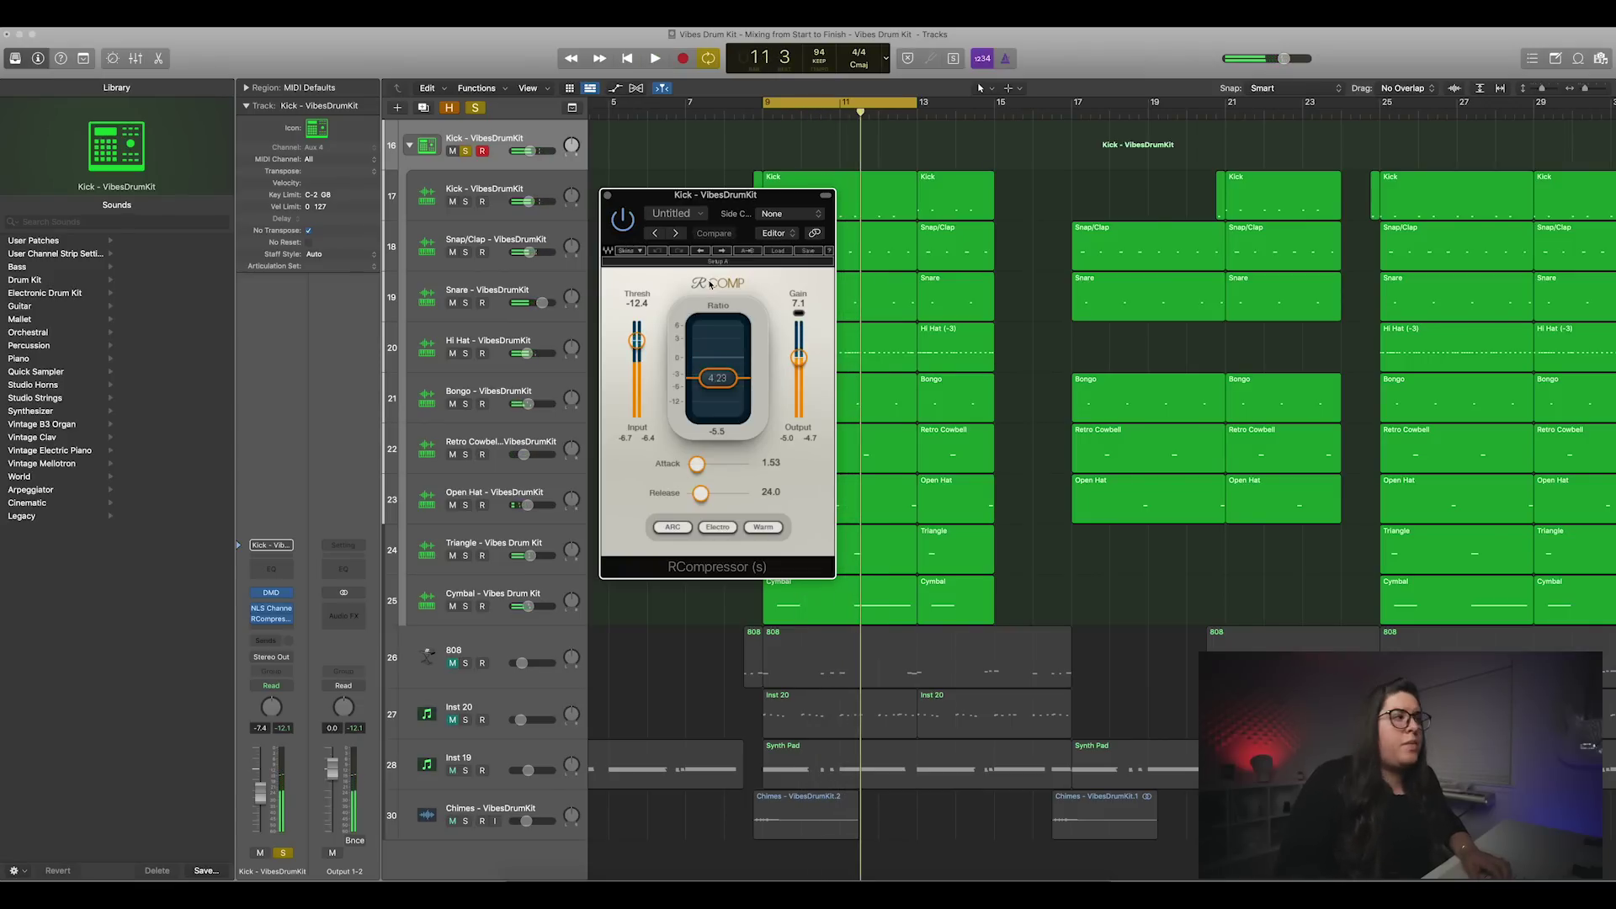
pyautogui.click(606, 194)
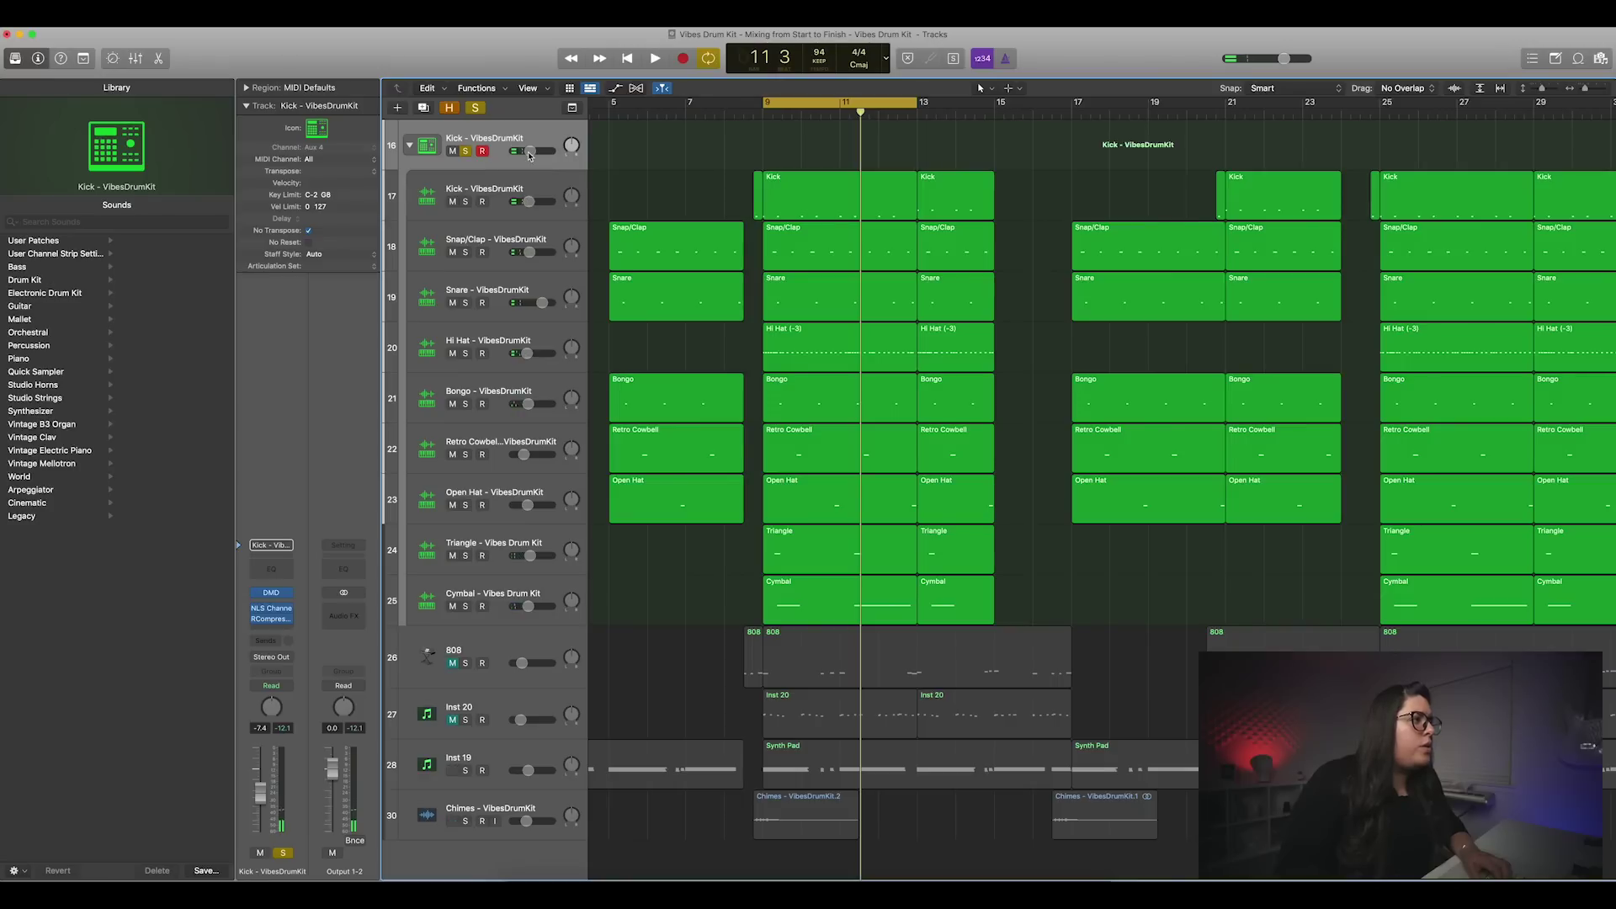
pyautogui.click(531, 155)
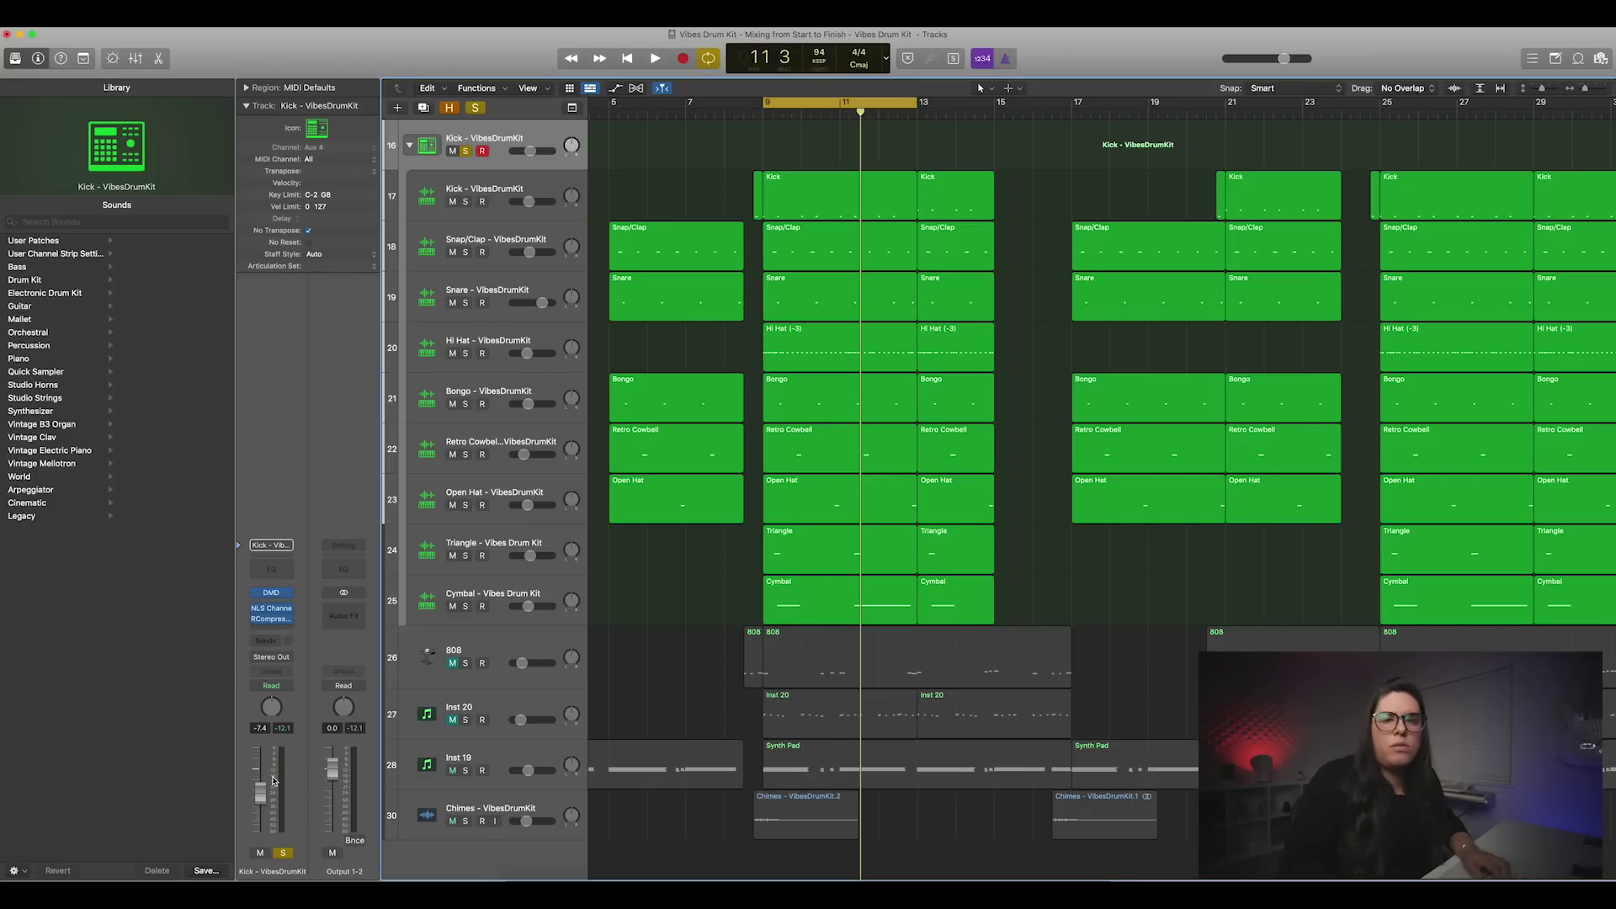
pyautogui.press('space')
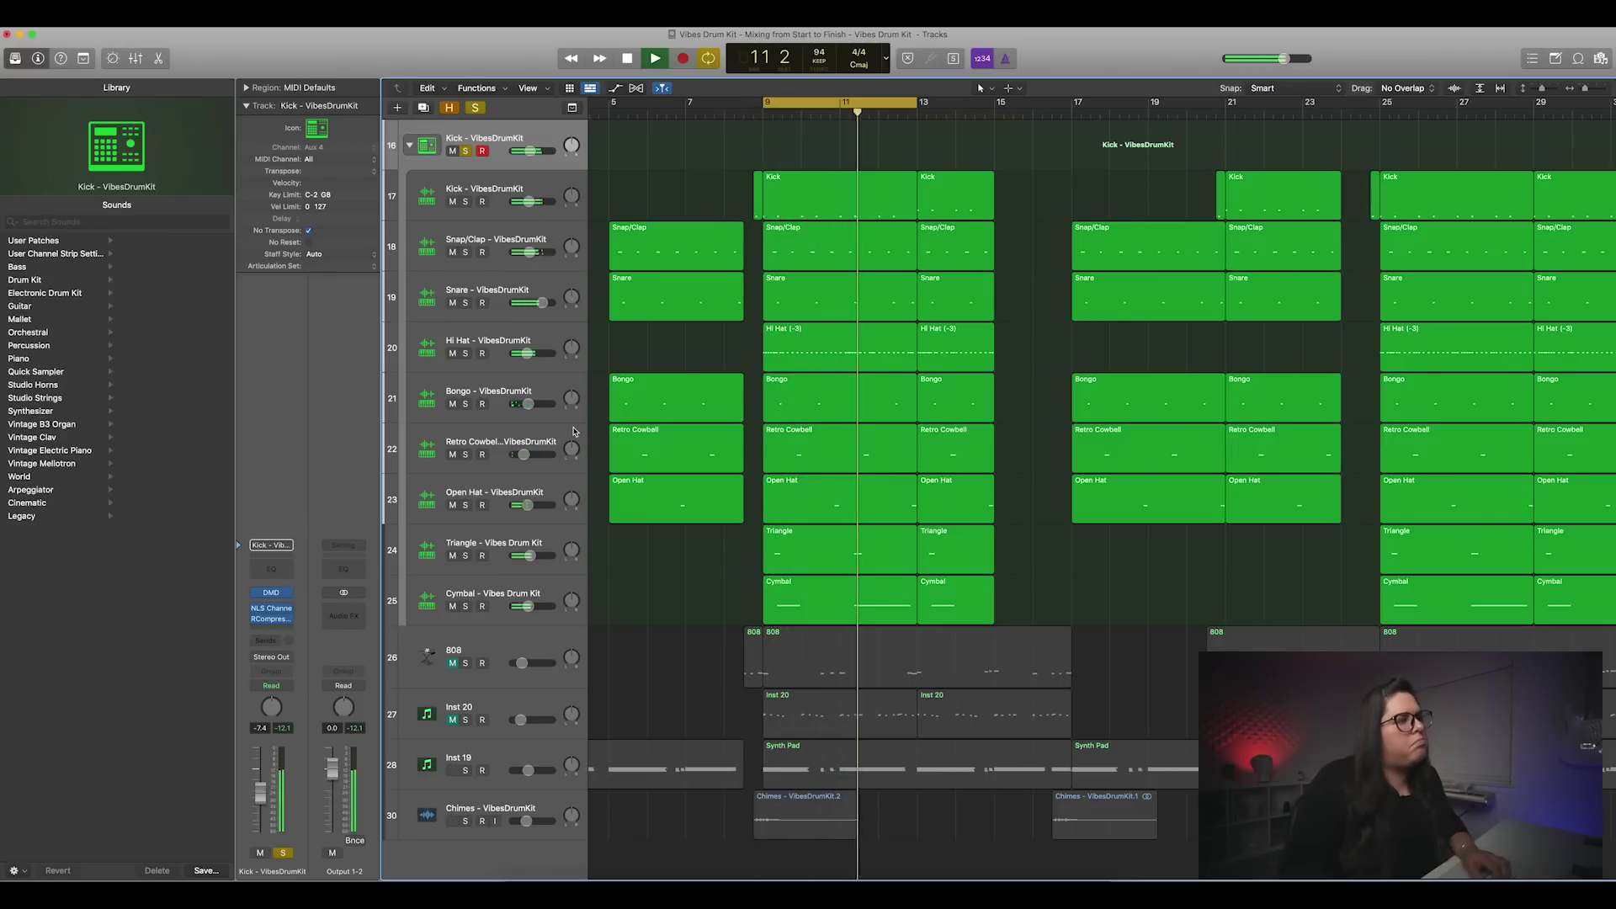
pyautogui.press('space')
# Step: Solo the Inst 19 synth pad track as well and insert a Gain plug-in before its RC-20, set to -9.7 dB
pyautogui.click(465, 770)
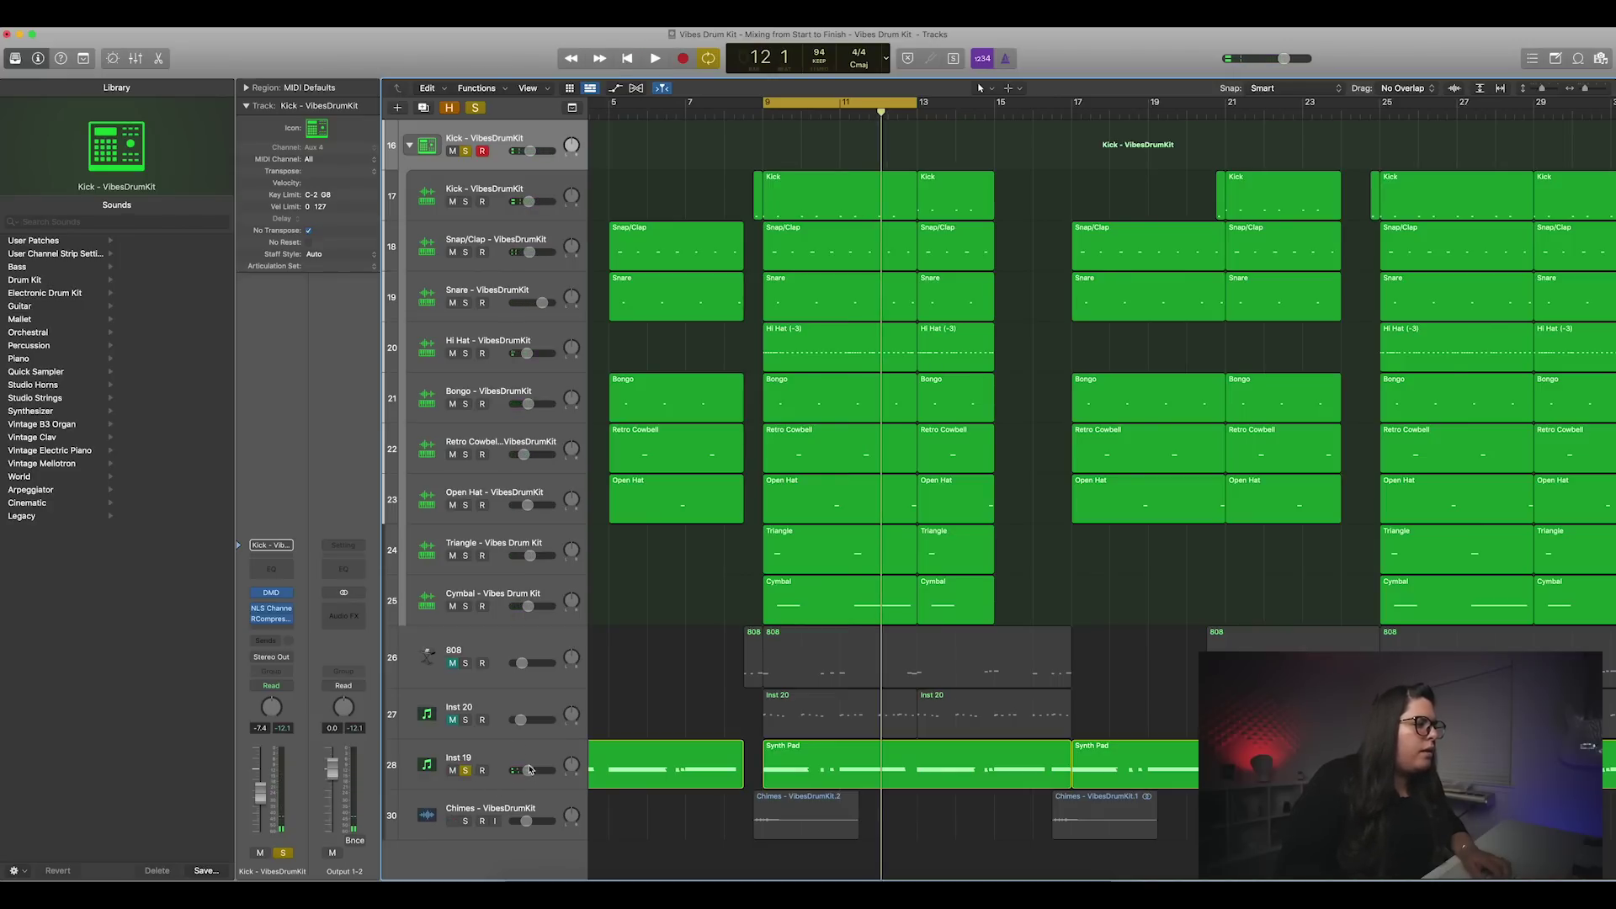
pyautogui.click(531, 781)
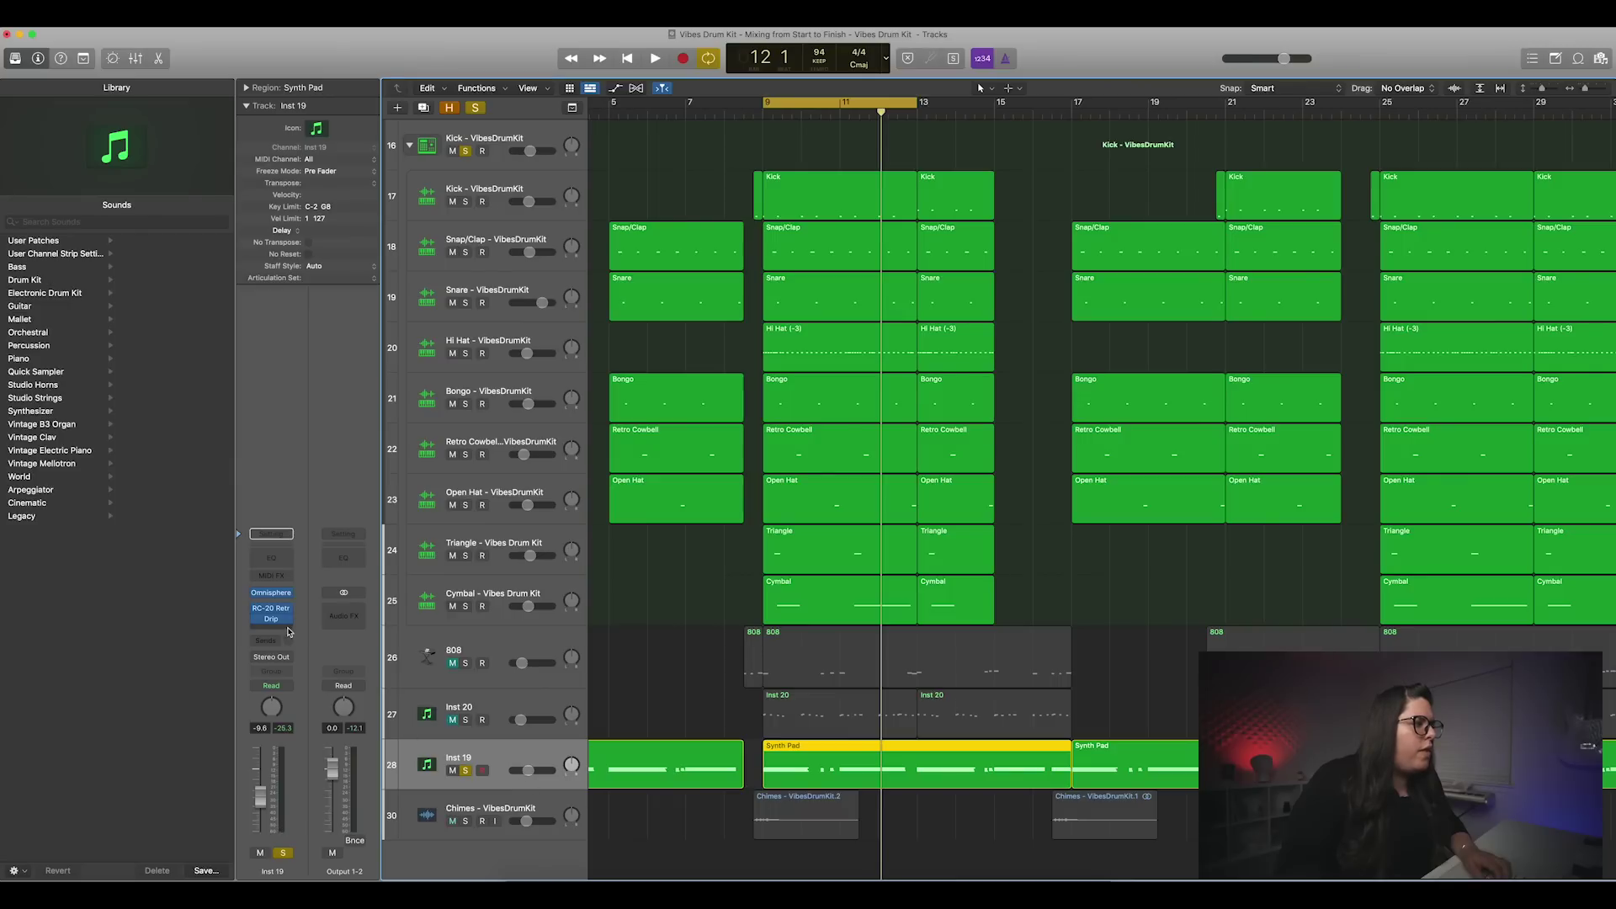
pyautogui.moveTo(273, 618); pyautogui.dragTo(273, 603)
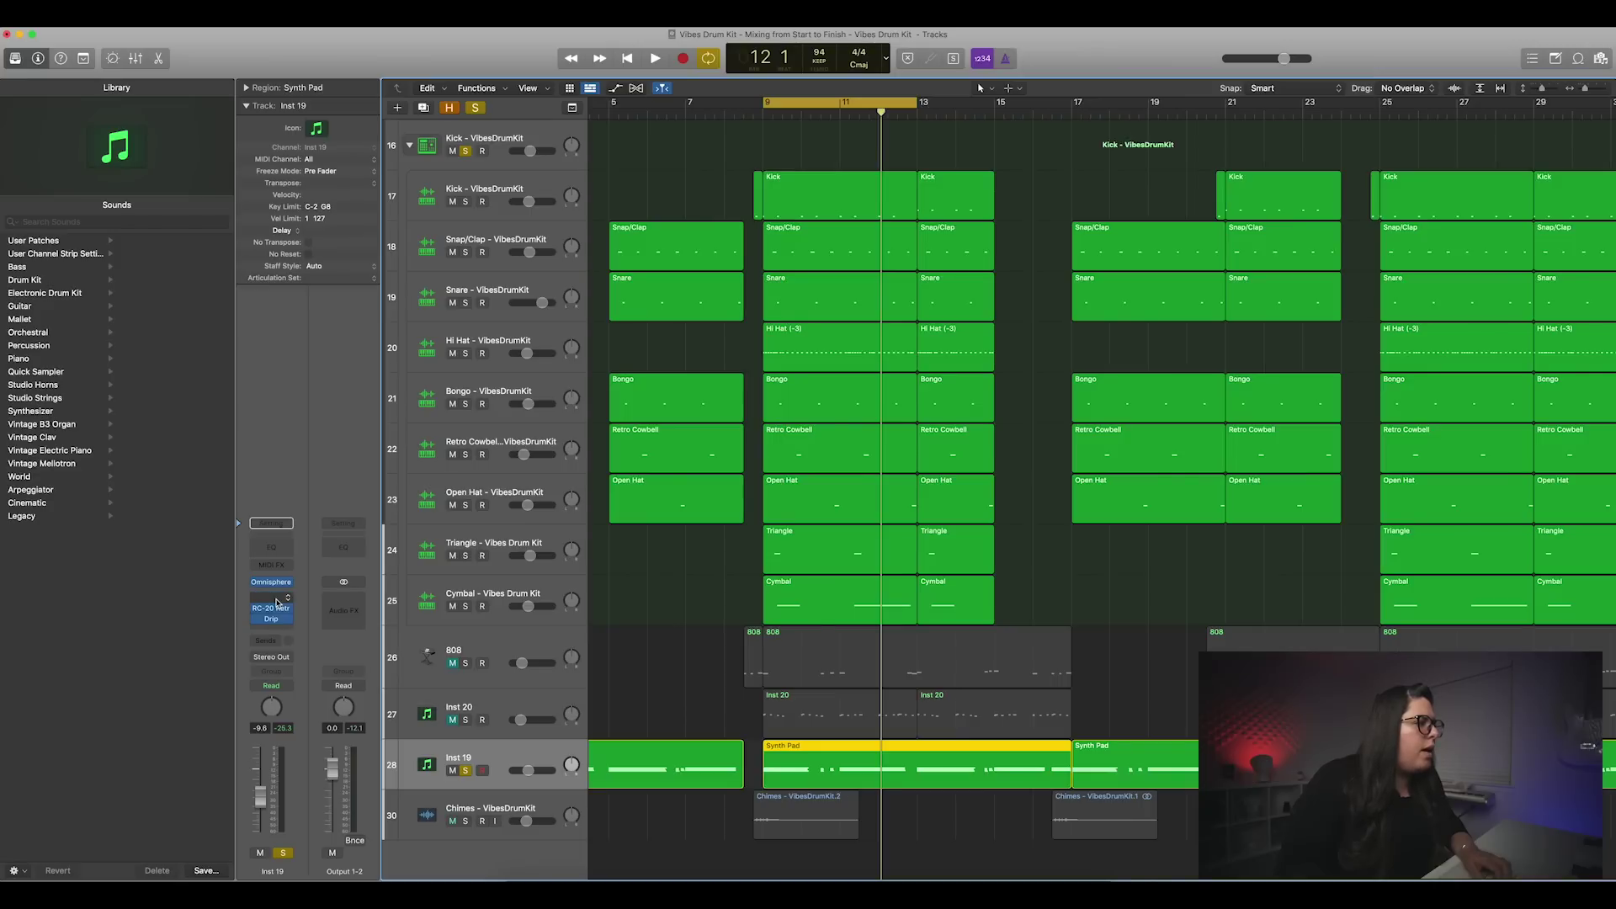
pyautogui.click(273, 608)
pyautogui.moveTo(307, 829)
pyautogui.moveTo(373, 831)
pyautogui.click(464, 832)
pyautogui.moveTo(546, 303); pyautogui.dragTo(532, 314)
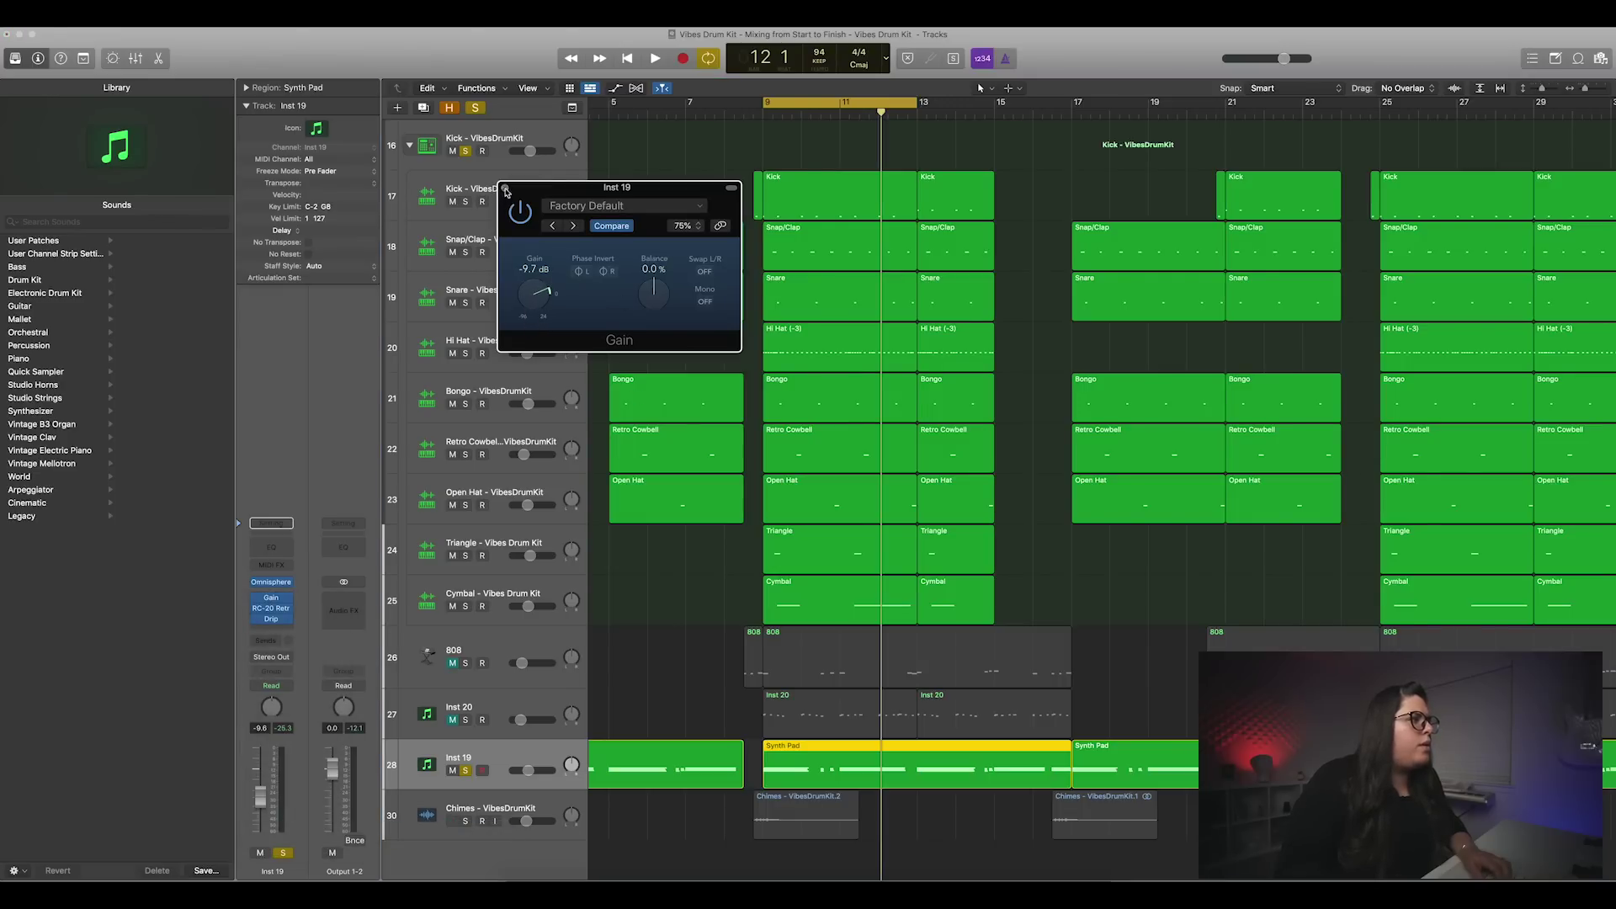
pyautogui.click(506, 189)
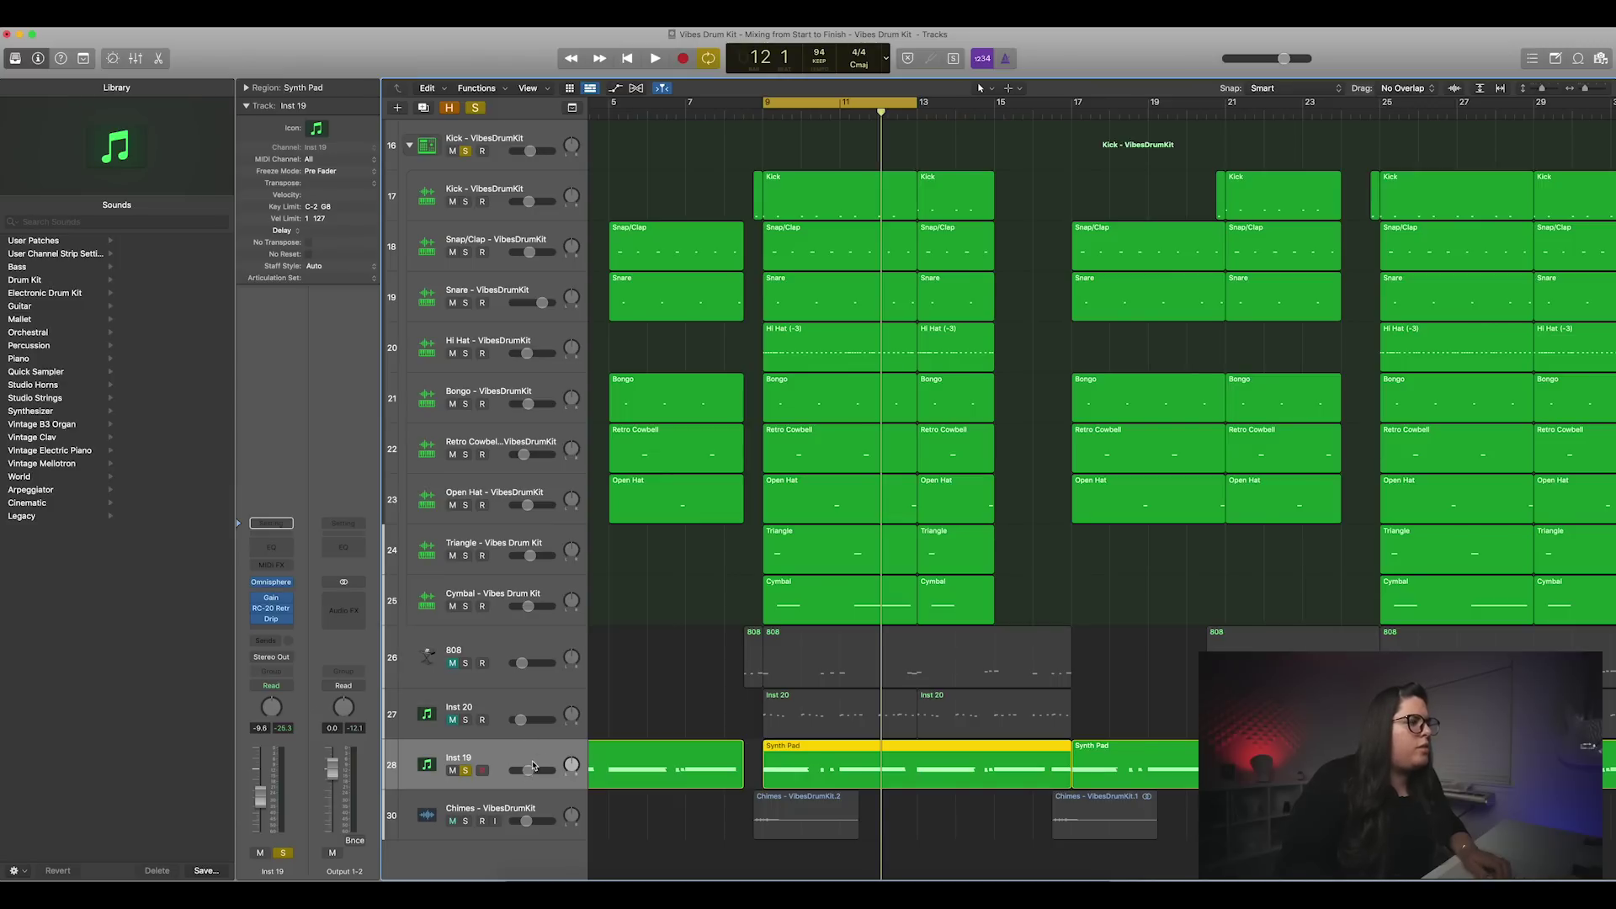
# Step: Raise the Inst 19 track's volume to -5.1 dB while playing it with the soloed drums
pyautogui.press('space')
pyautogui.moveTo(521, 772); pyautogui.dragTo(523, 771)
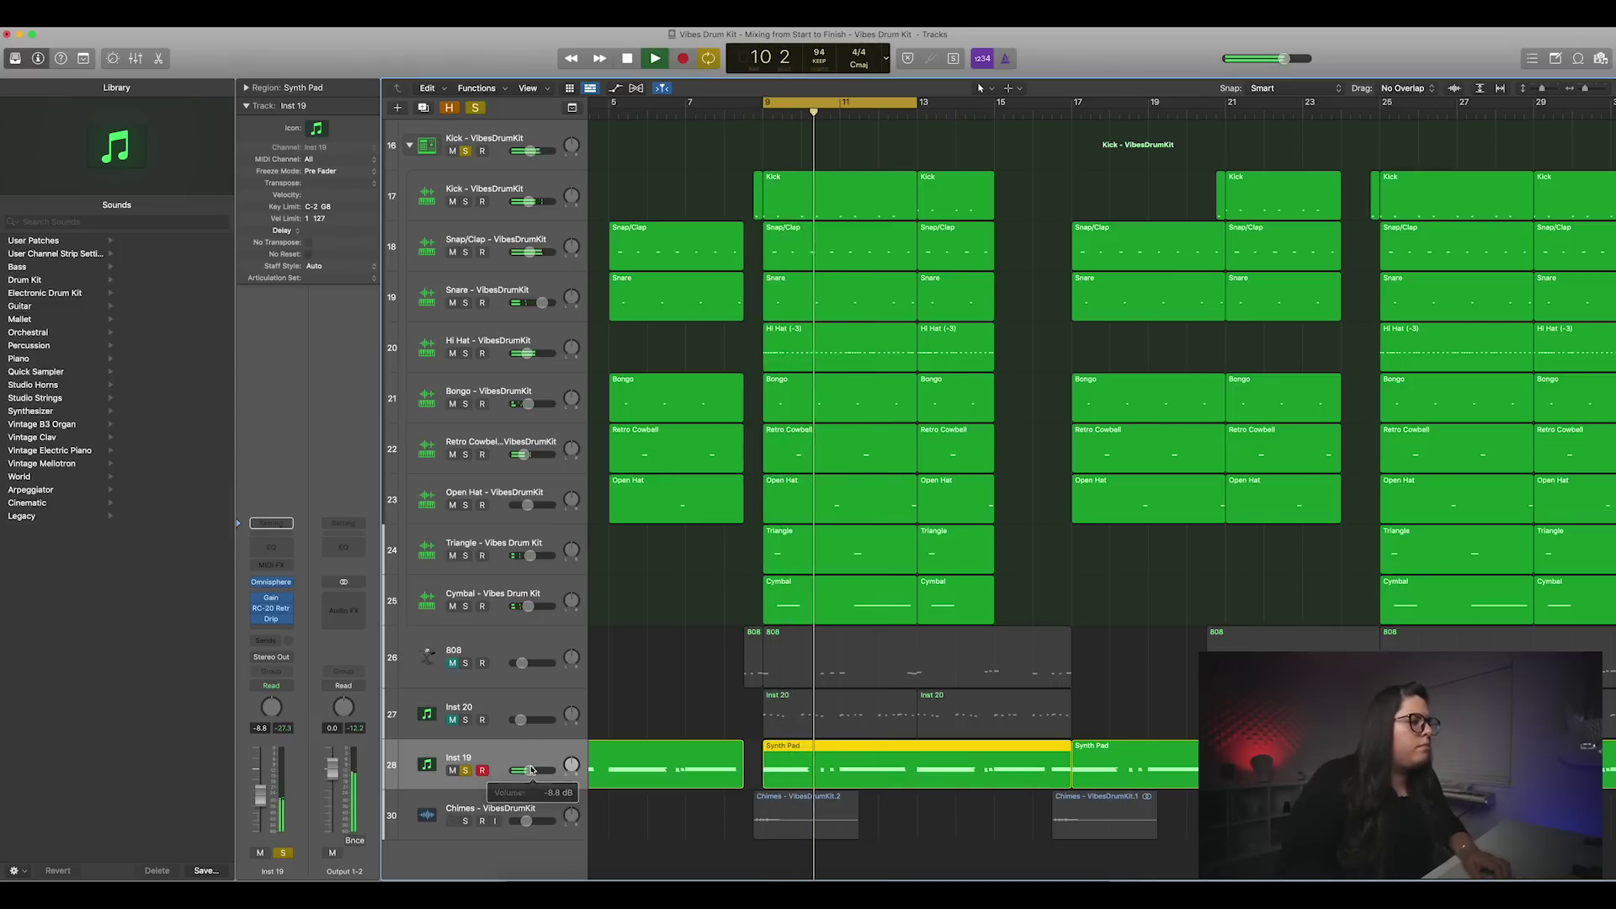
pyautogui.moveTo(528, 770); pyautogui.dragTo(529, 767)
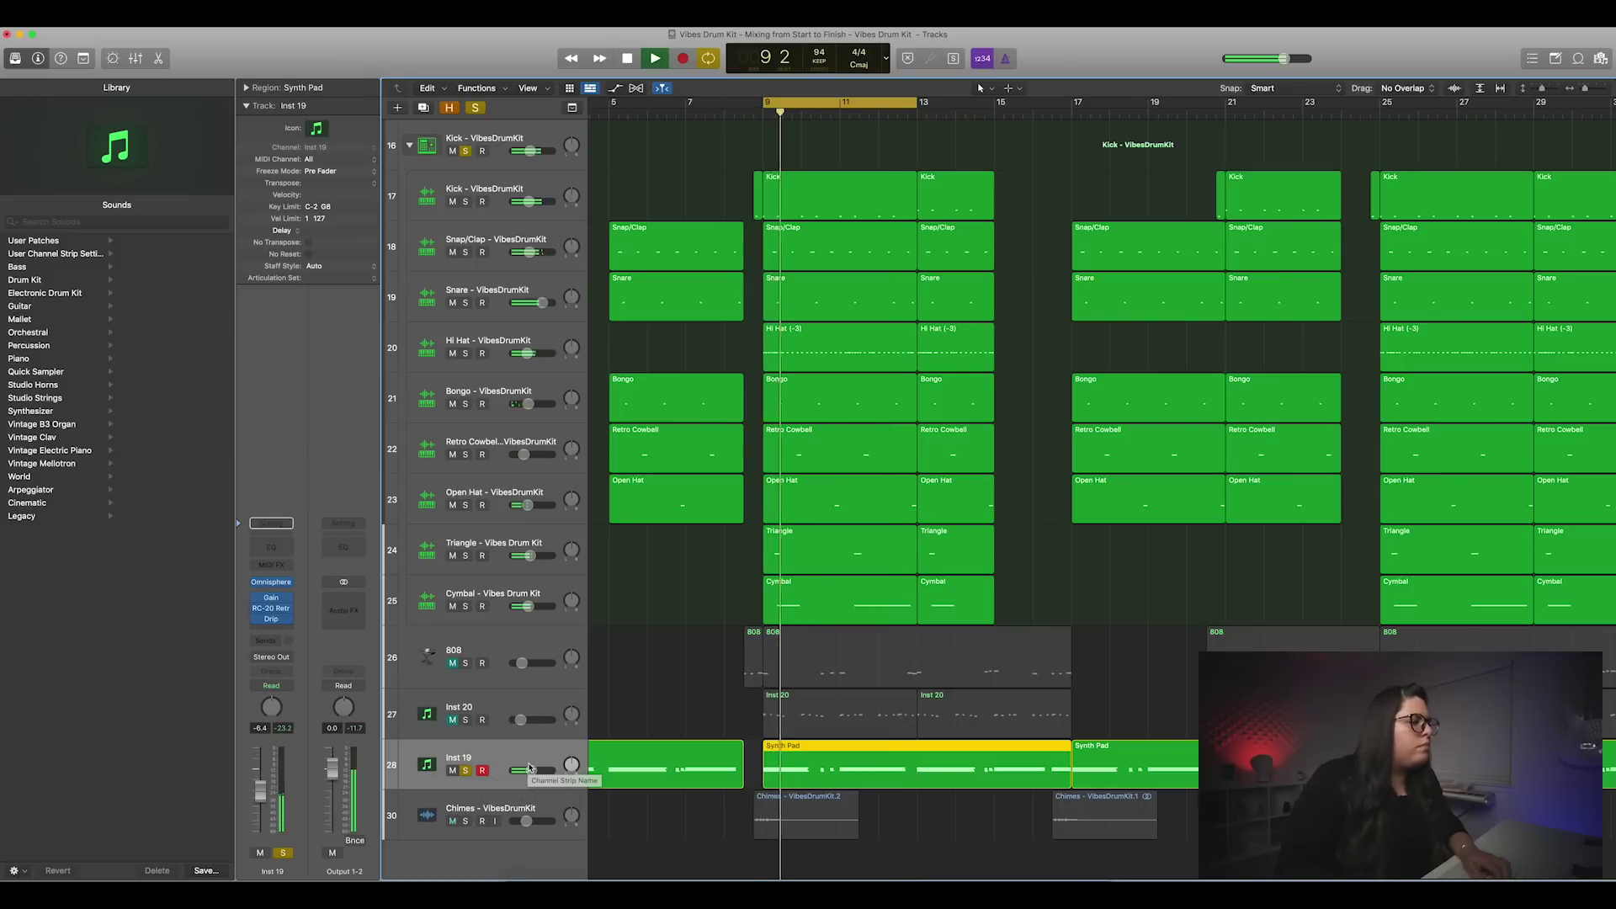
pyautogui.moveTo(528, 768); pyautogui.dragTo(532, 770)
pyautogui.press('space')
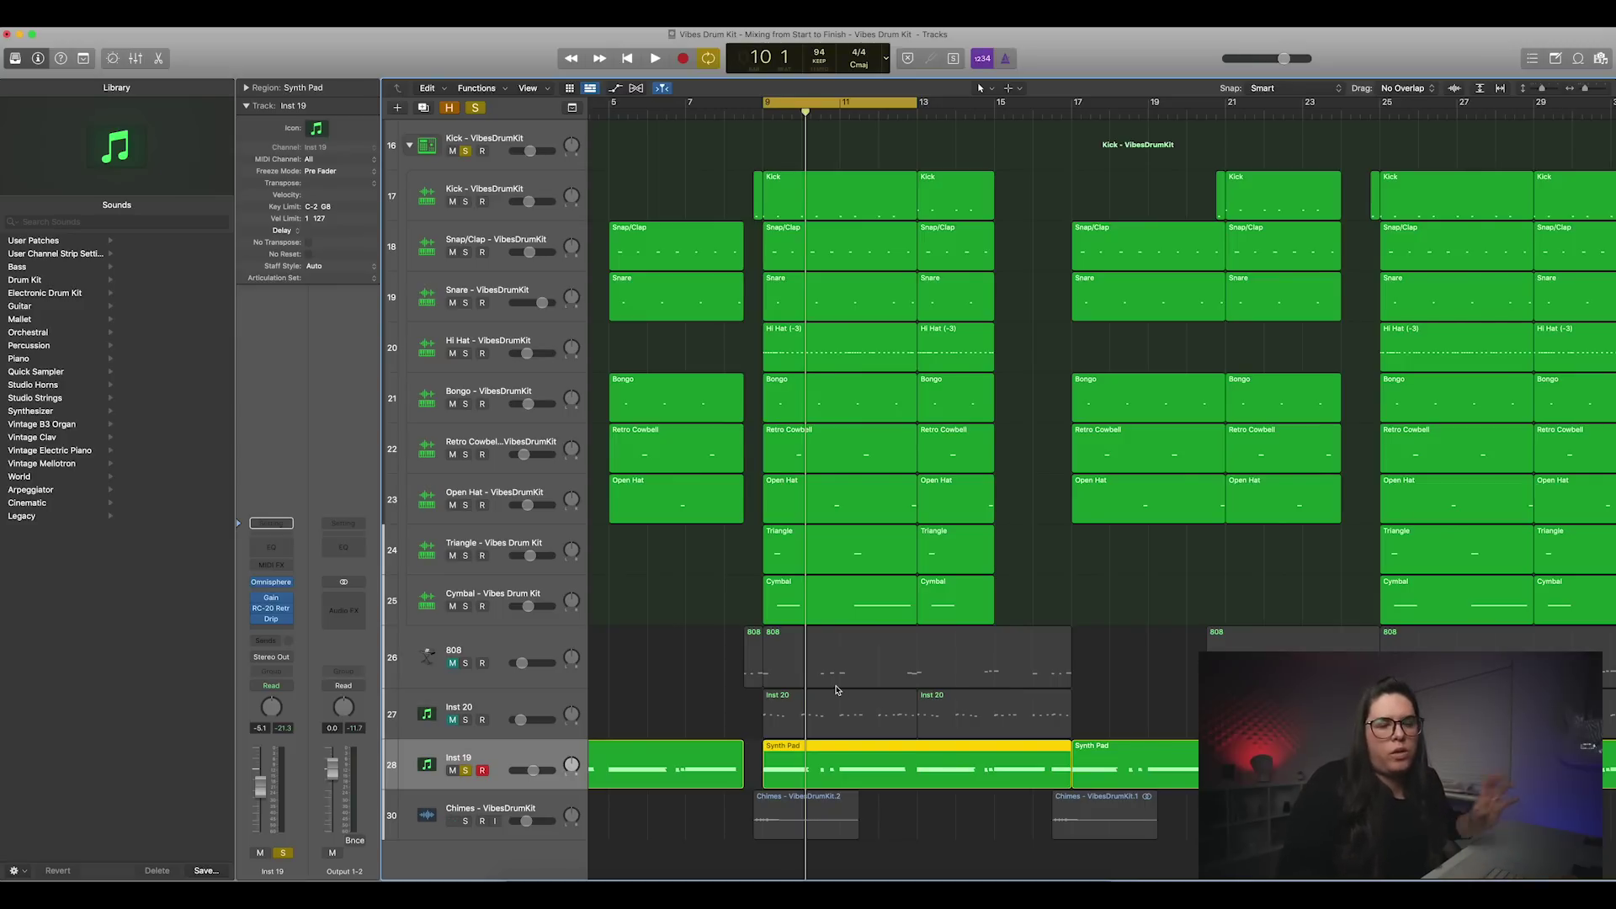
# Step: Turn on the 808 track's Gain plug-in and listen to the 808 at -4.7 dB with the soloed drums
pyautogui.click(515, 648)
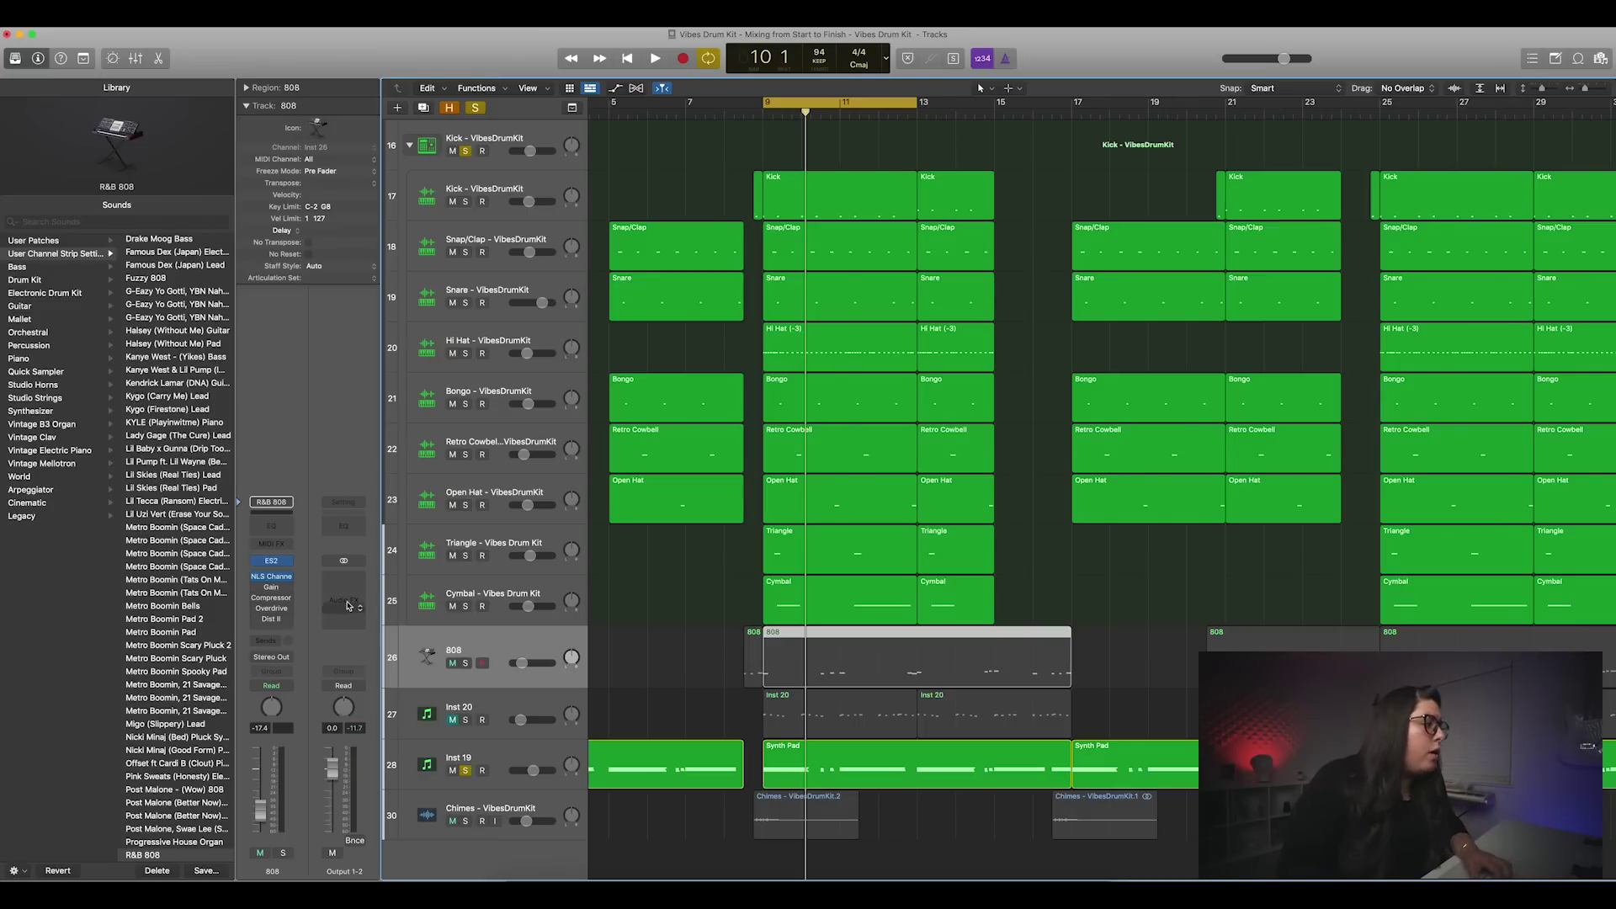
pyautogui.click(270, 565)
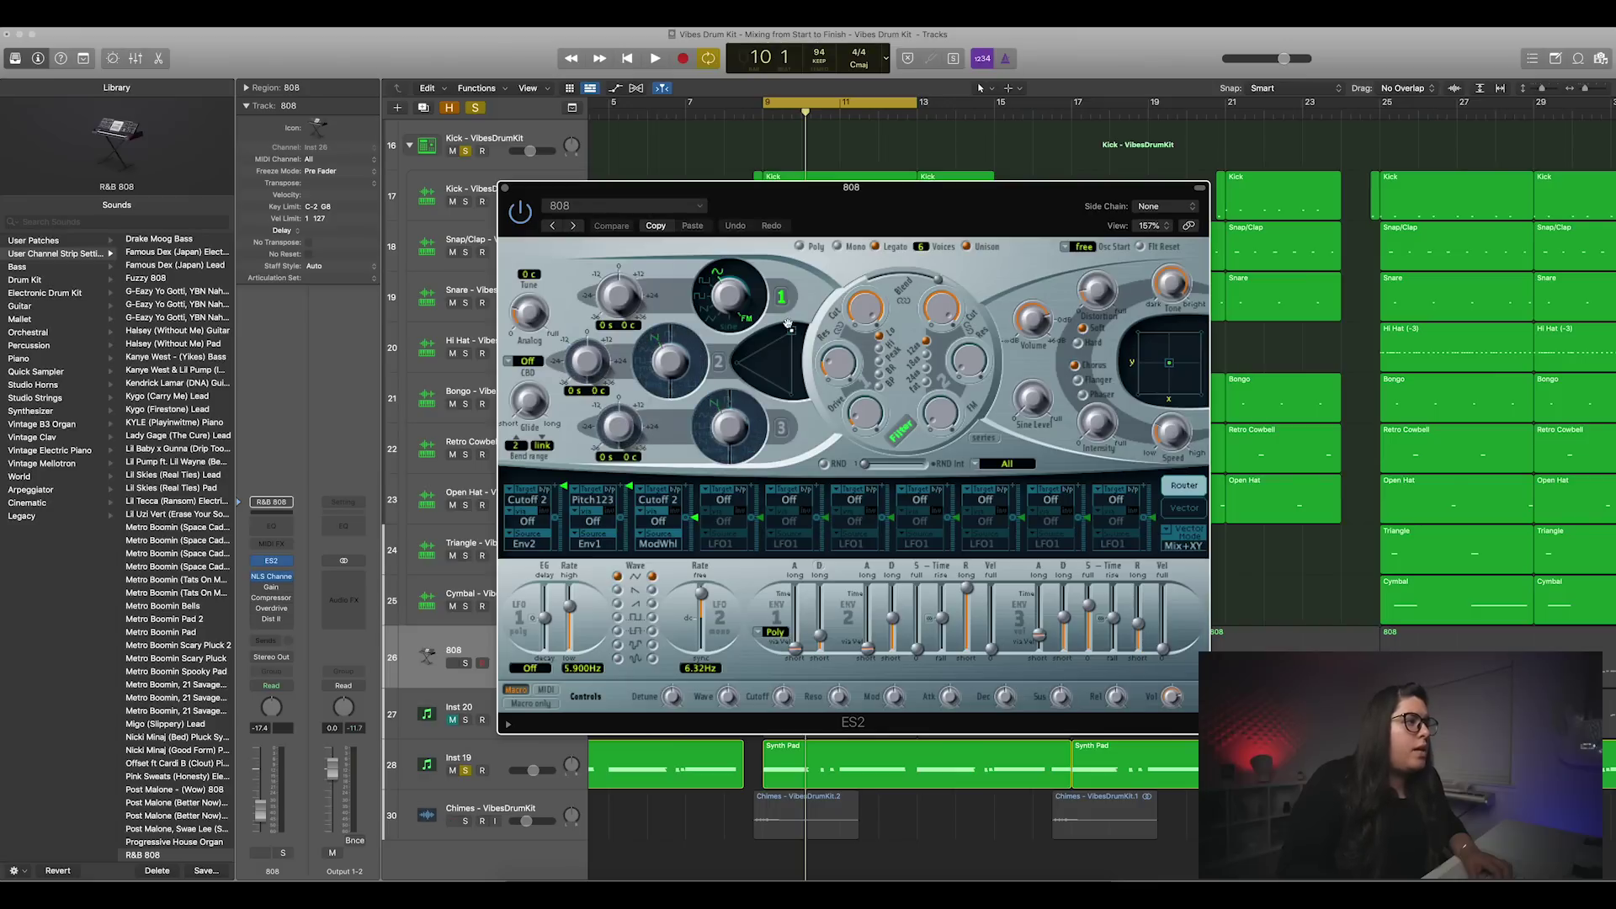
pyautogui.click(503, 189)
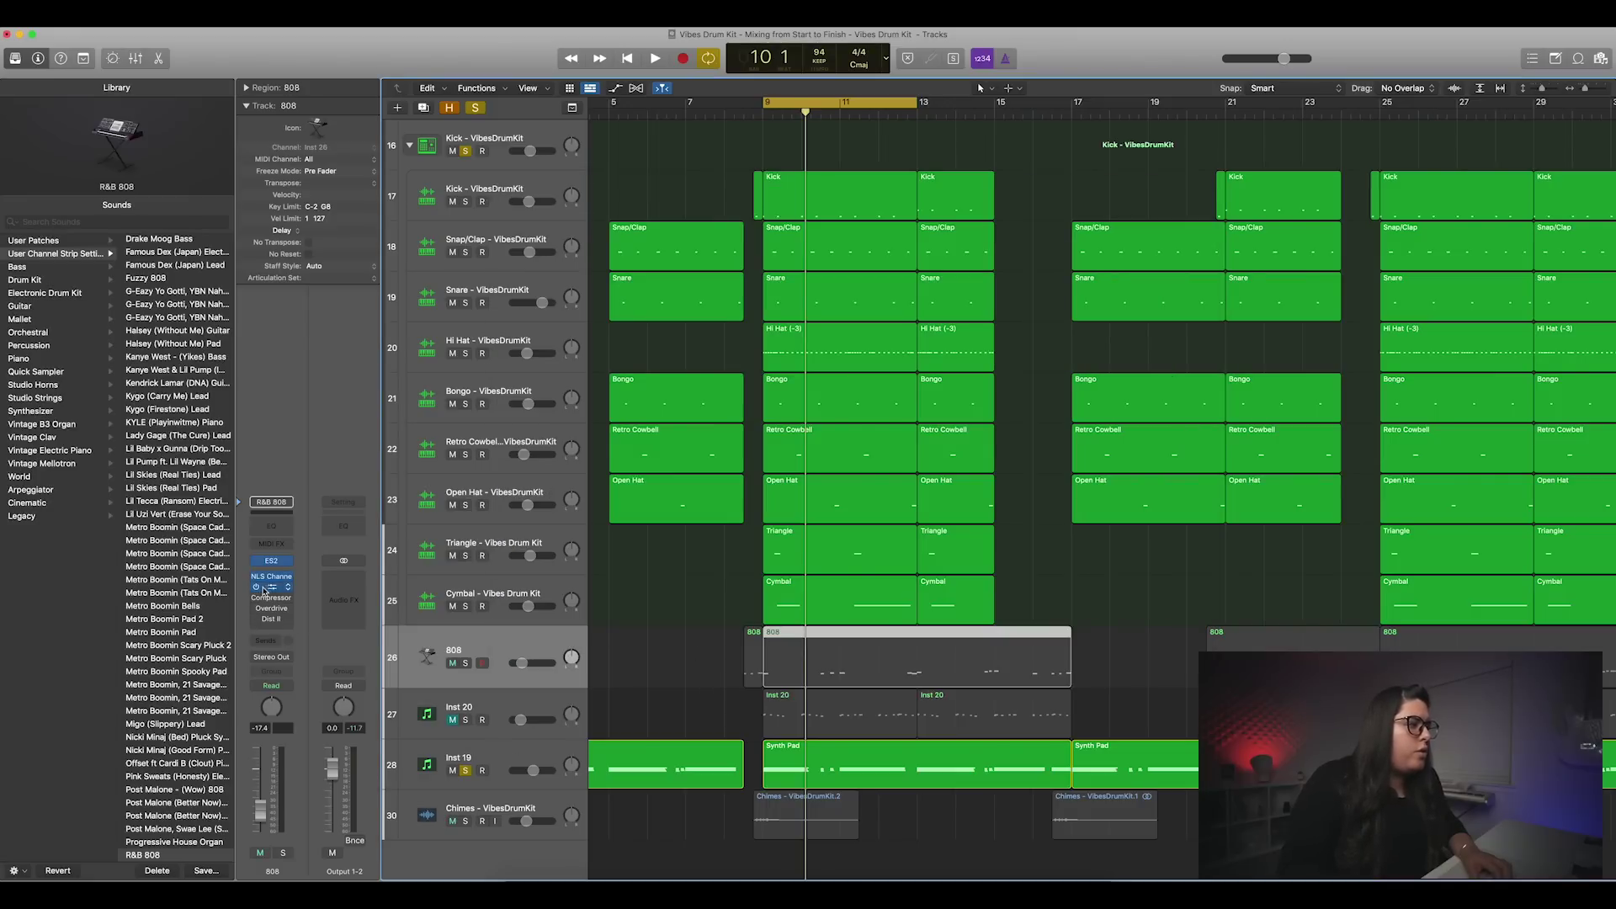
pyautogui.click(272, 588)
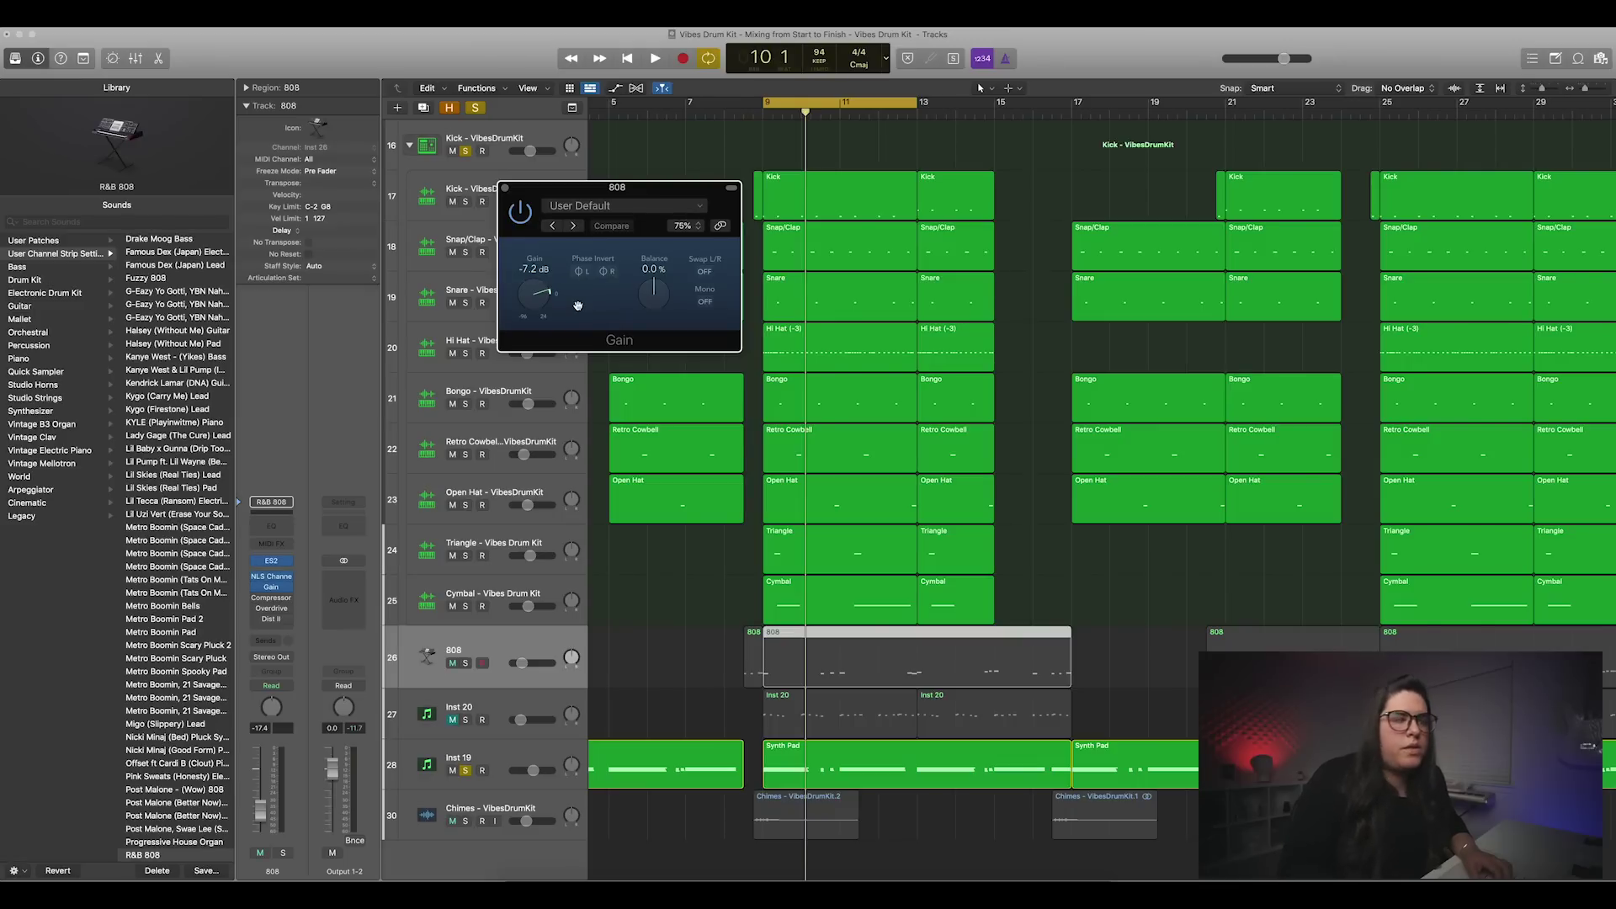
pyautogui.click(505, 190)
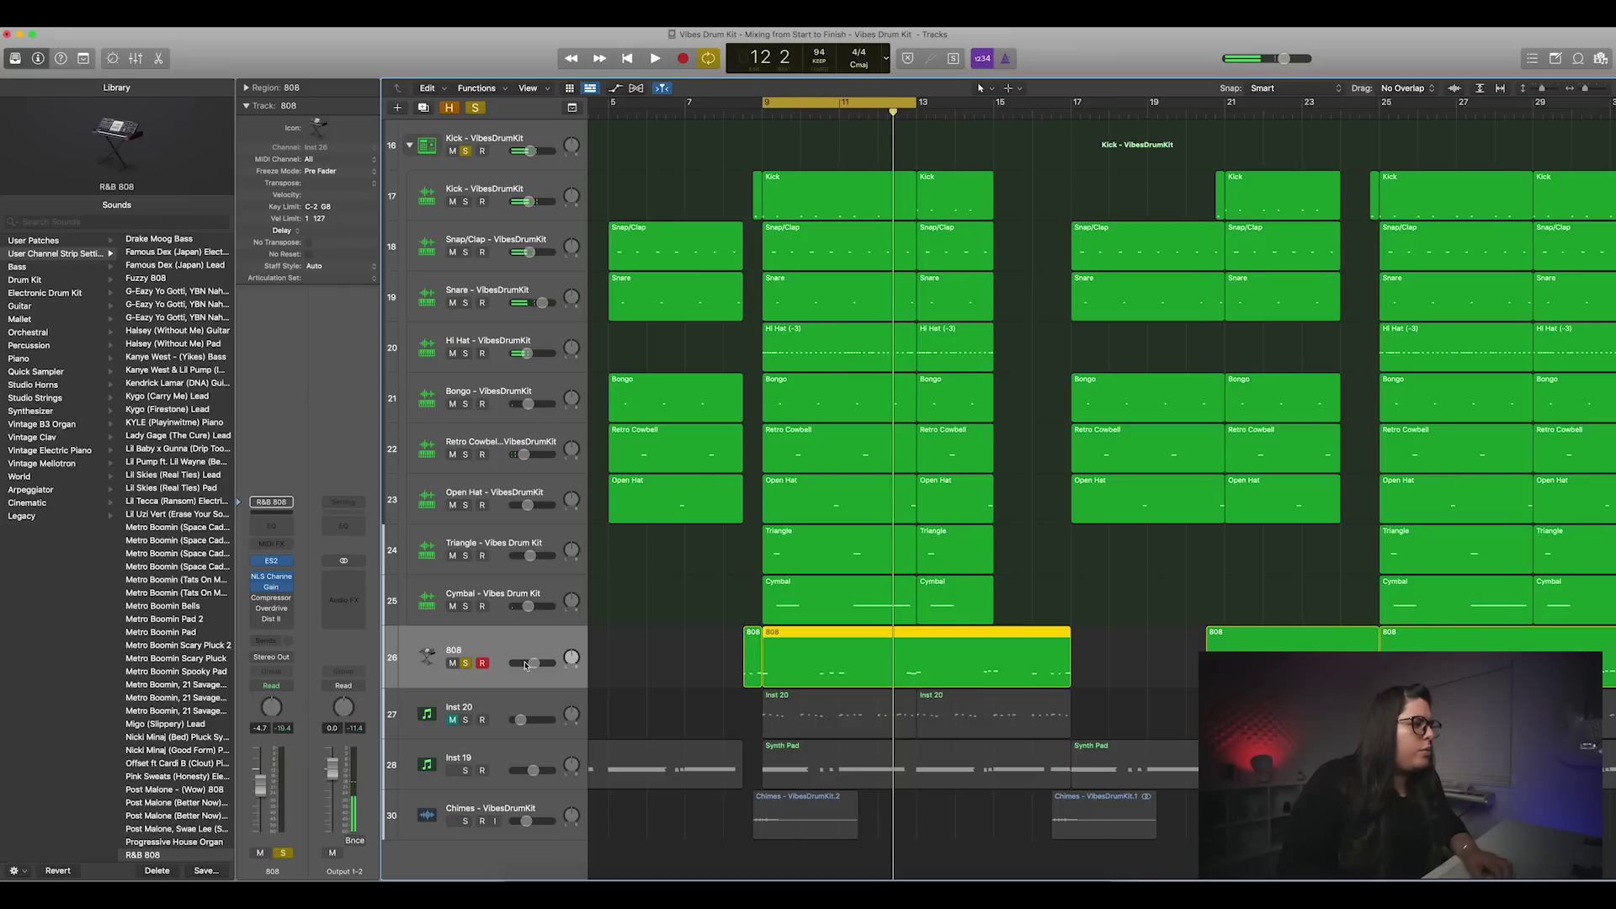
pyautogui.press('space')
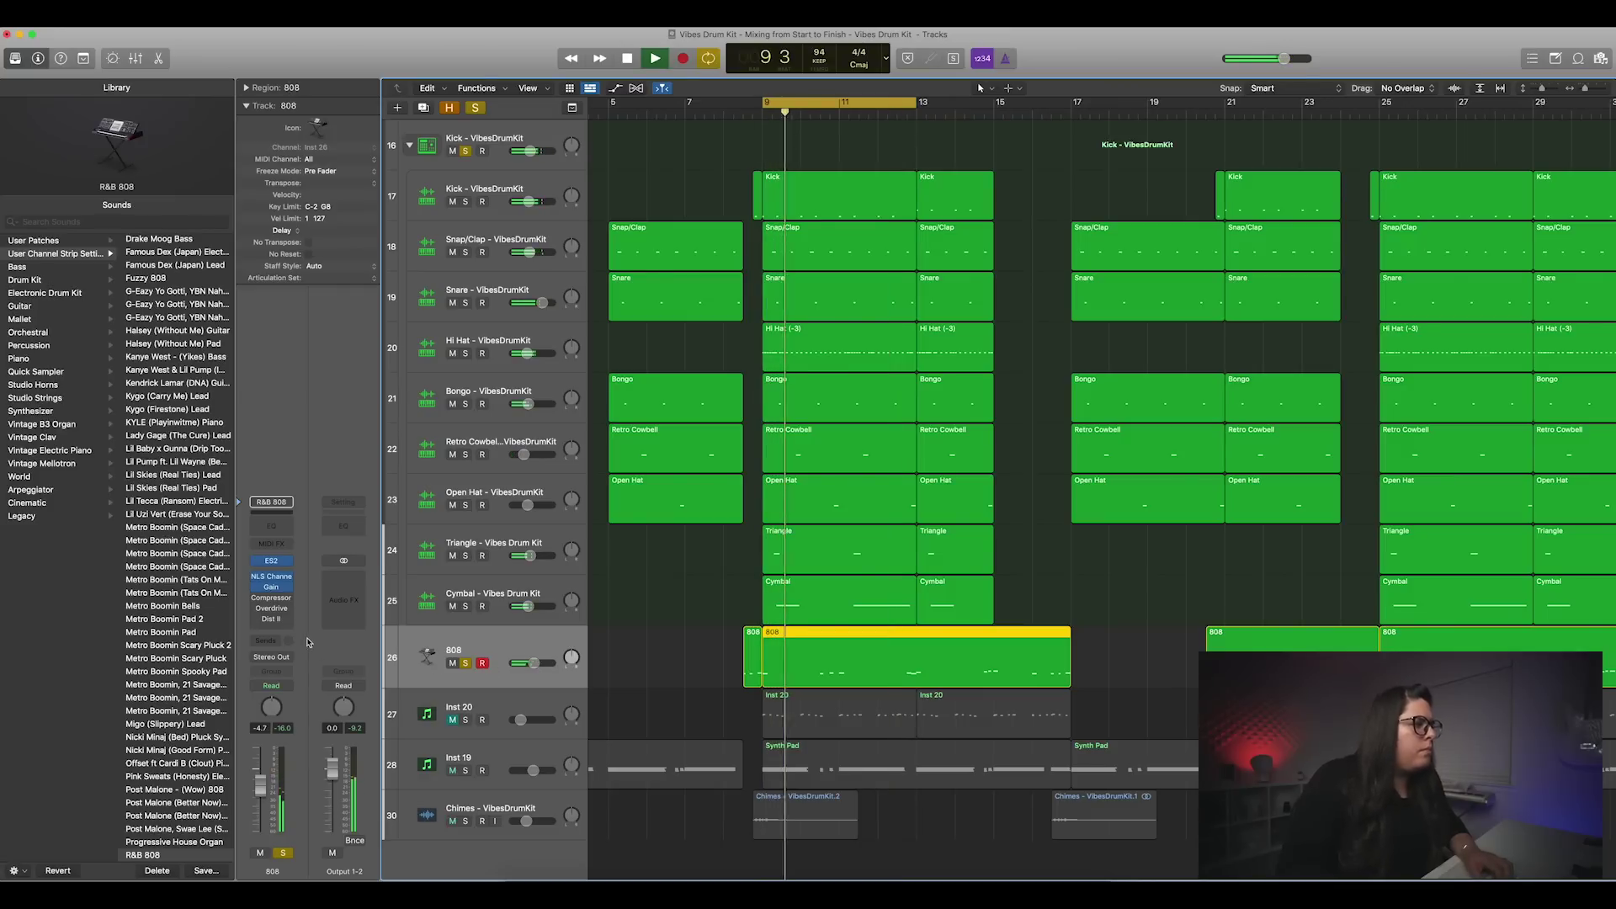
pyautogui.press('space')
# Step: Turn on the 808's Compressor and set its side chain to Kick - VibesDrumKit (Inst 11)
pyautogui.click(271, 598)
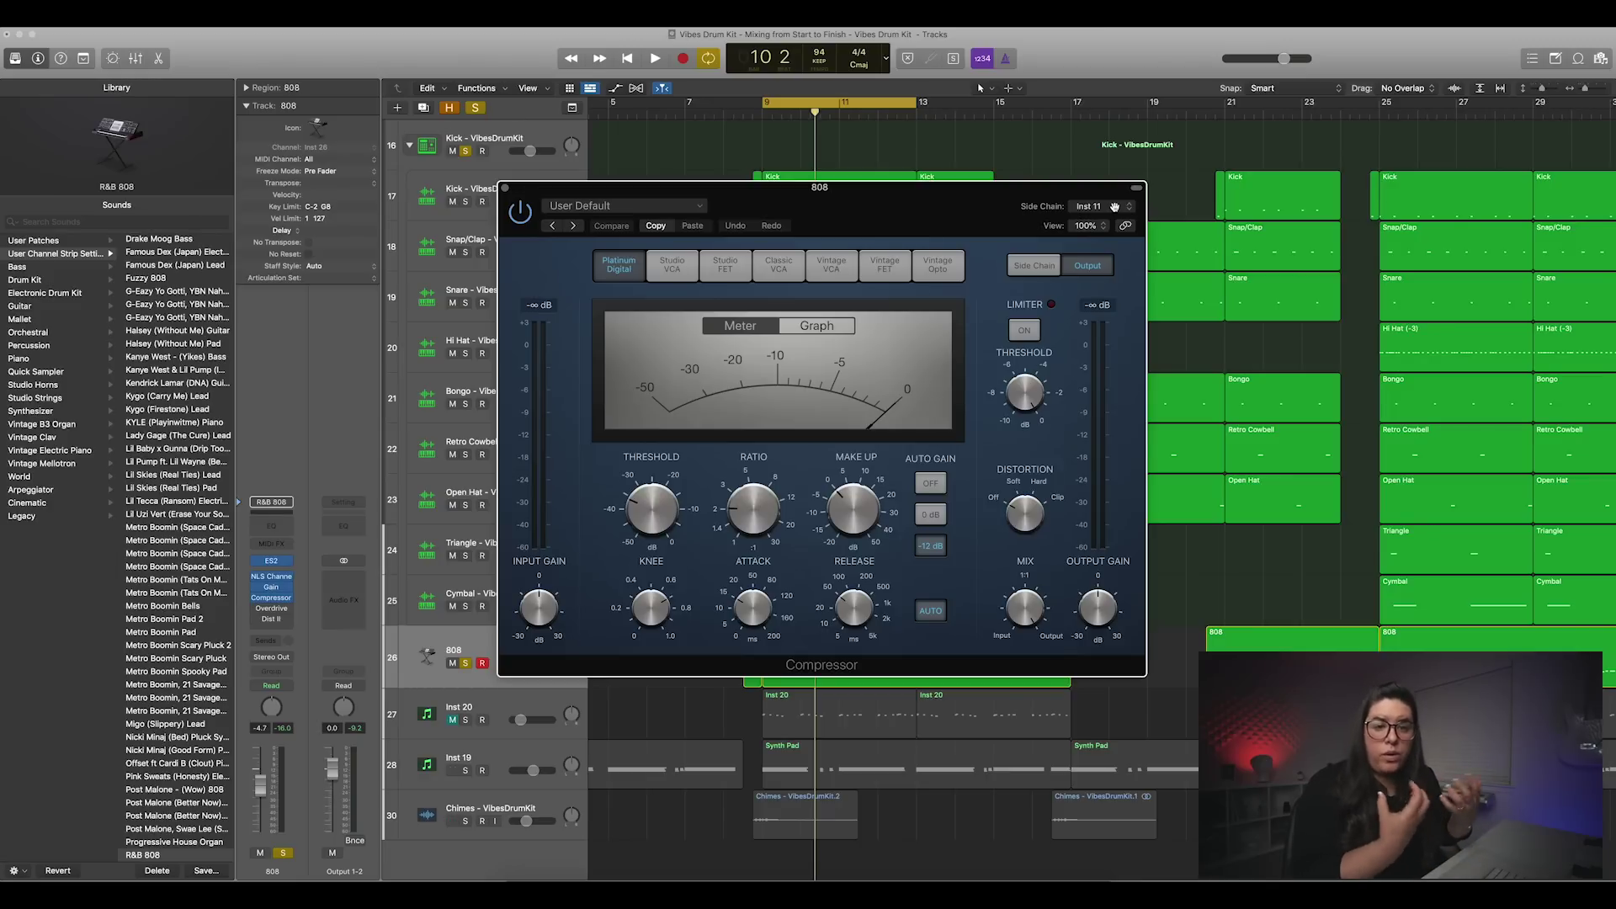
pyautogui.click(1114, 206)
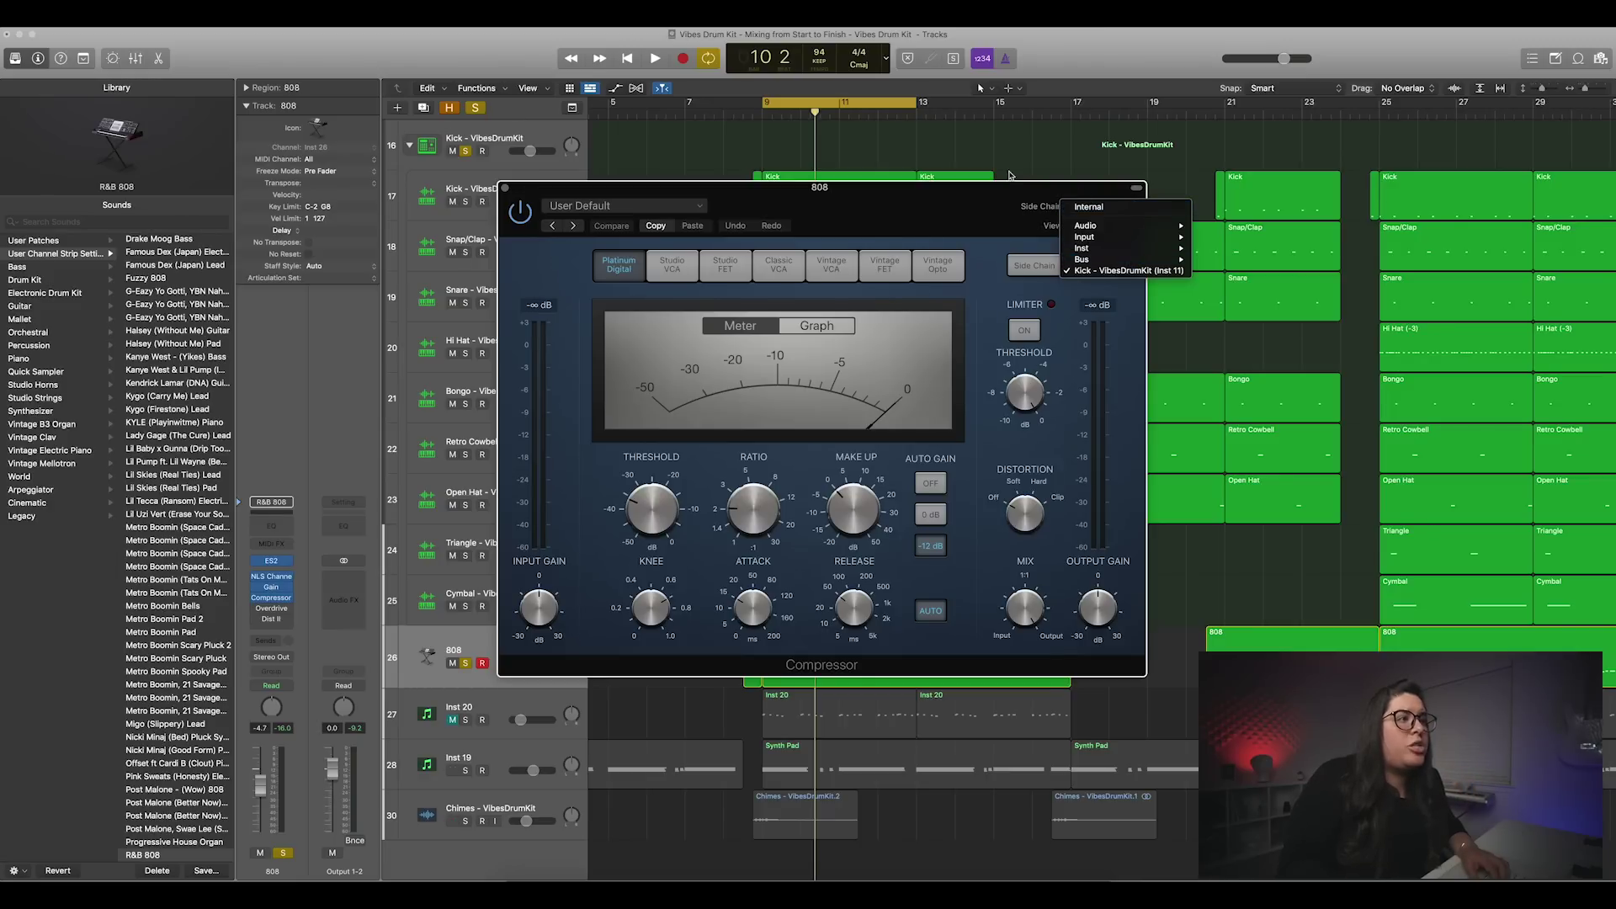
pyautogui.click(1002, 216)
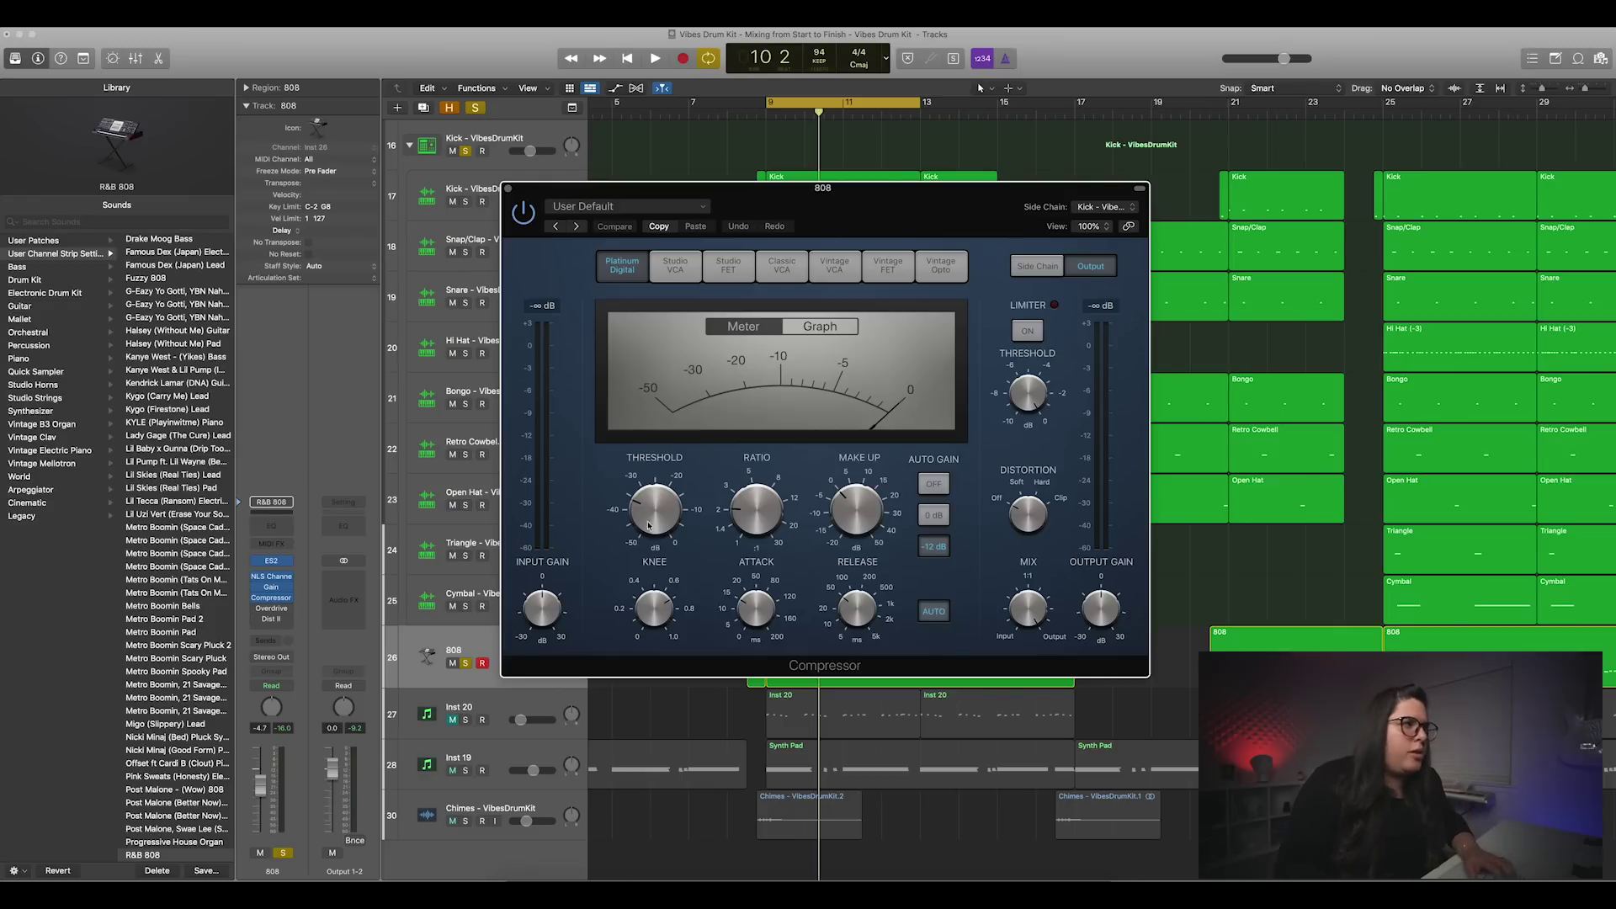
pyautogui.click(1115, 207)
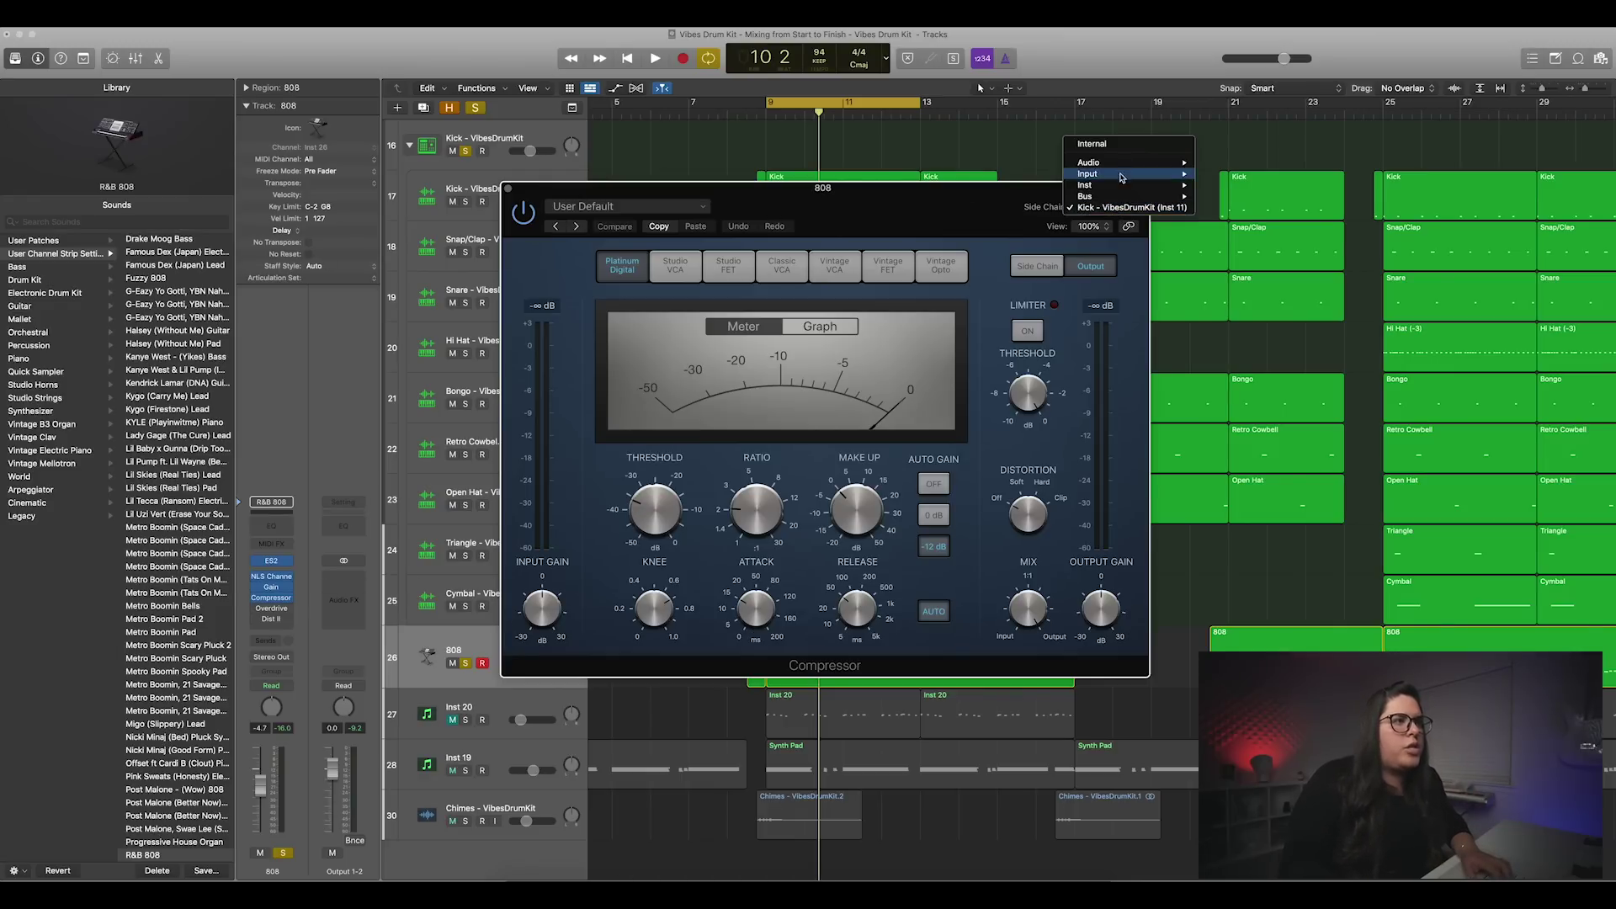
pyautogui.moveTo(1128, 186)
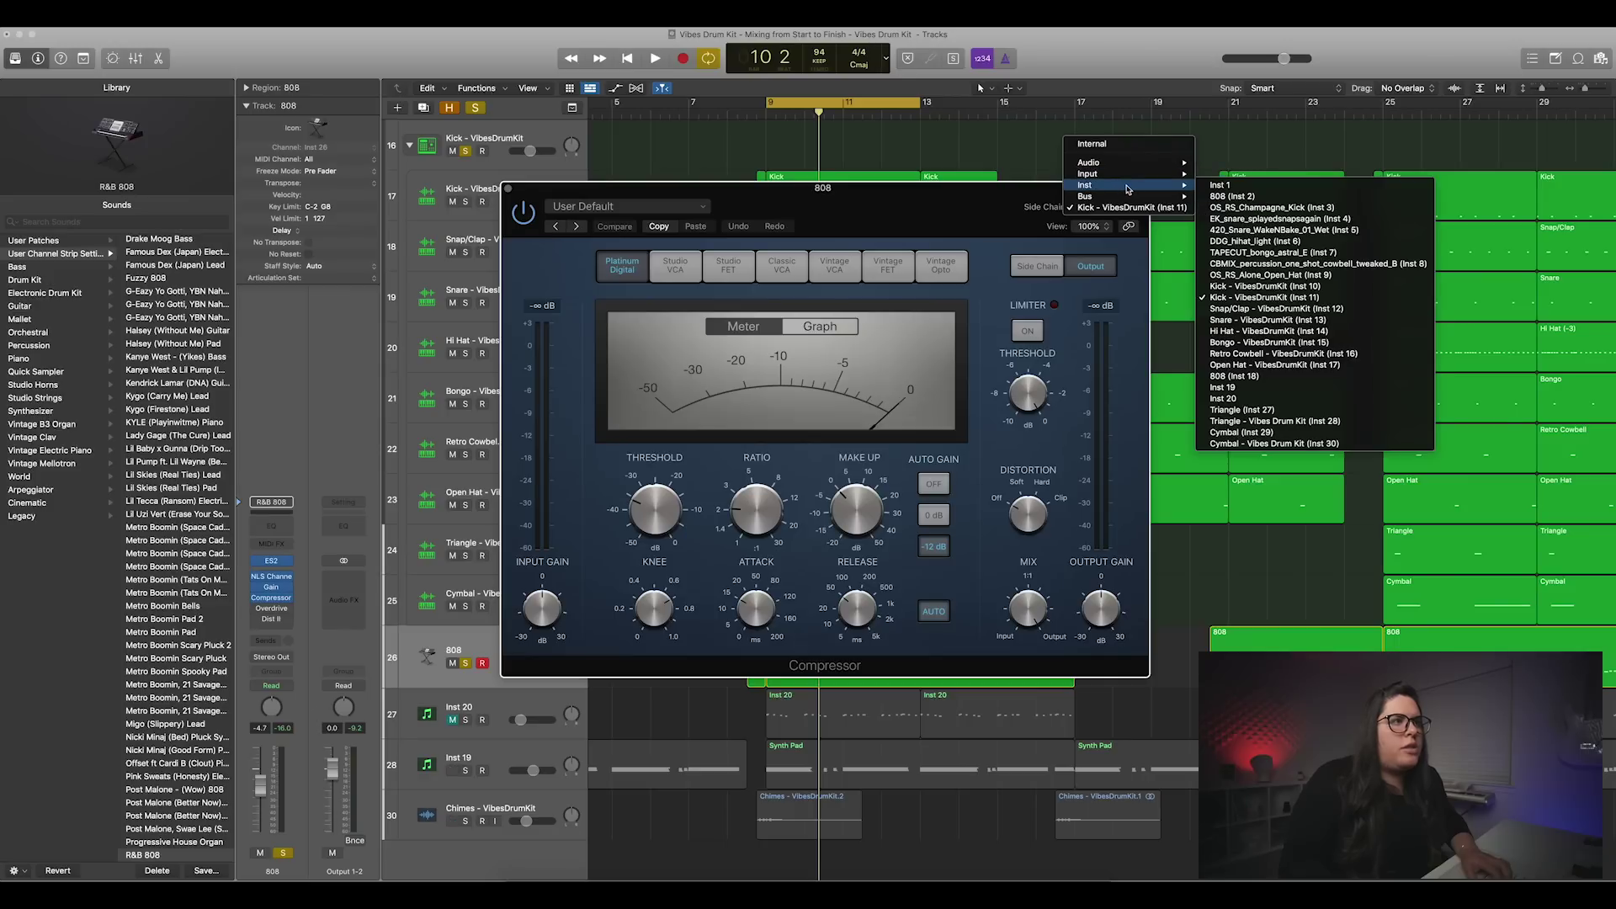
pyautogui.click(1254, 298)
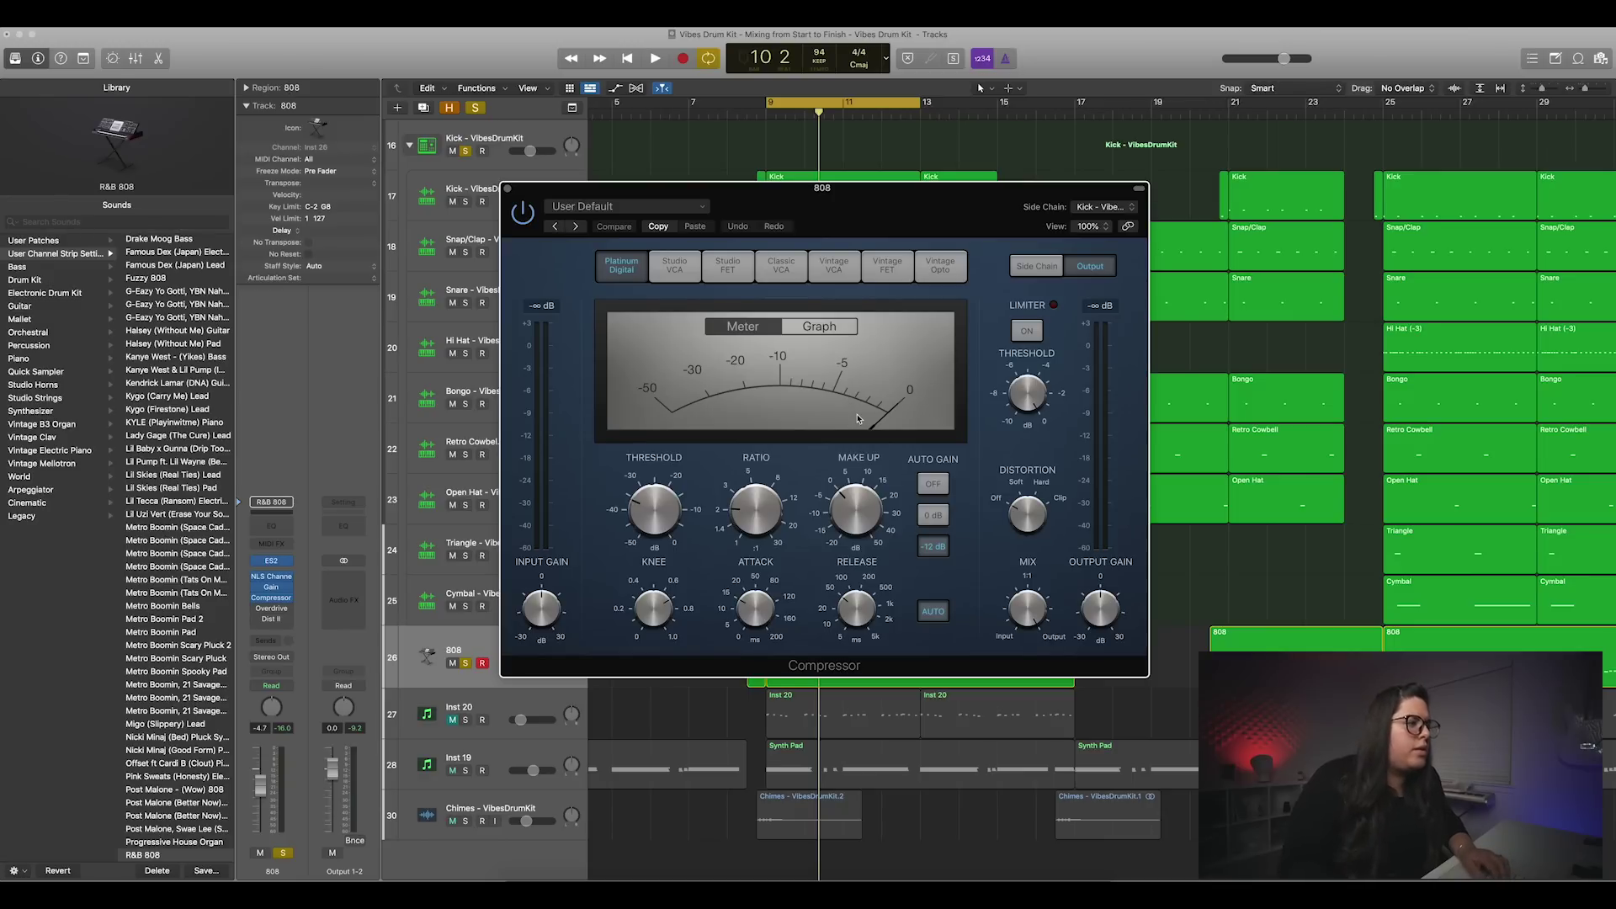
# Step: Play the 808 with the drums to watch the side-chained Compressor's gain reduction, and close the plug-in
pyautogui.press('space')
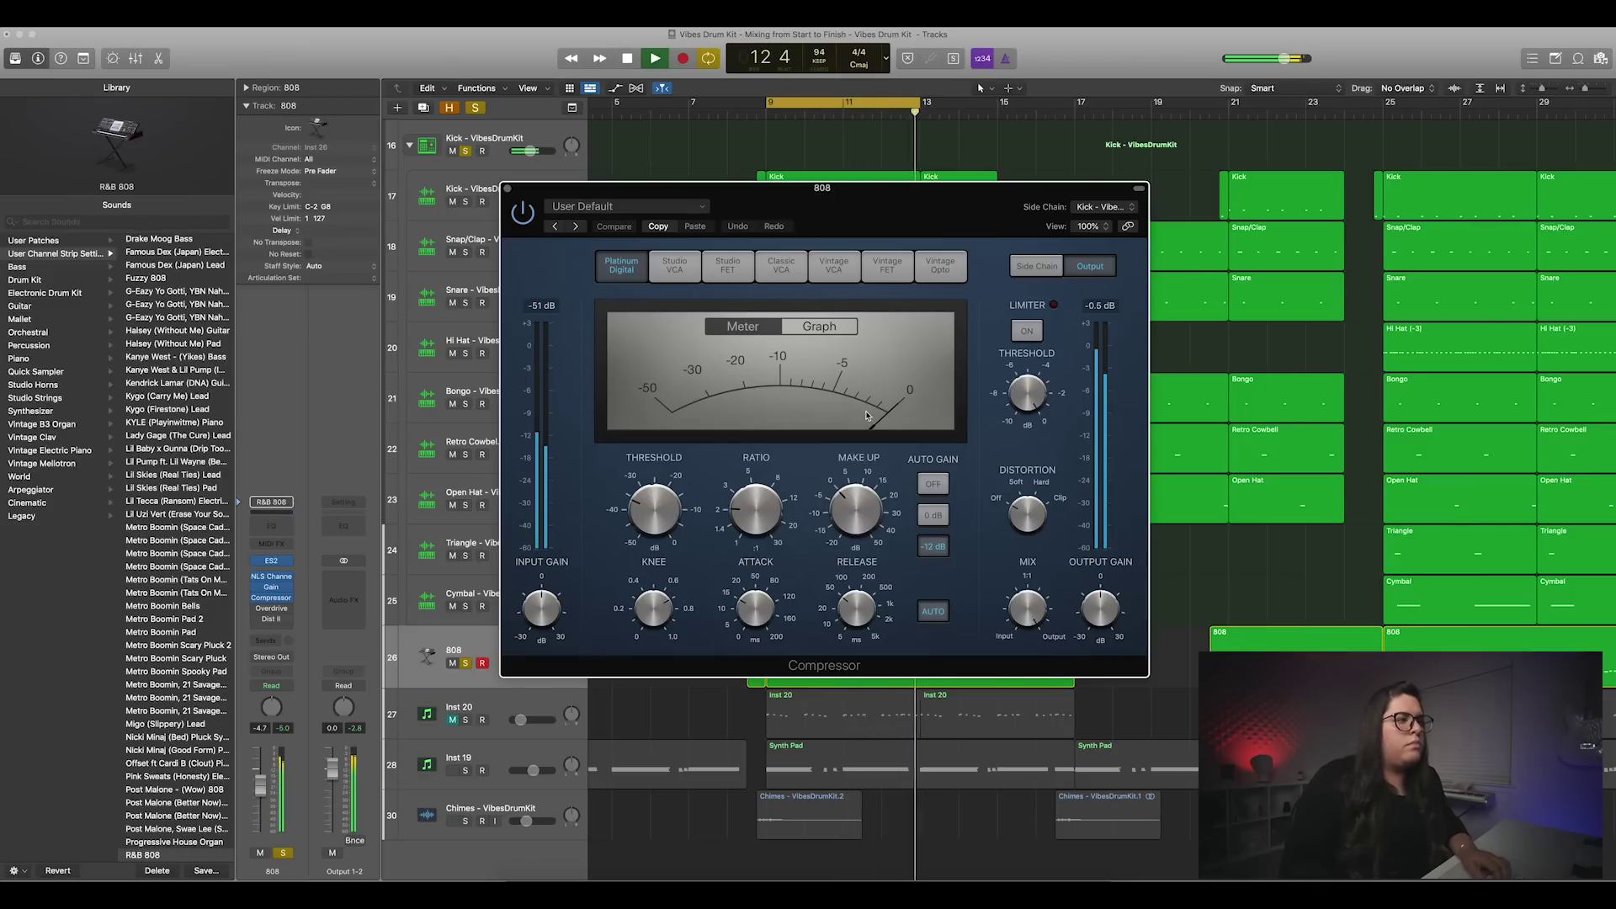
pyautogui.press('space')
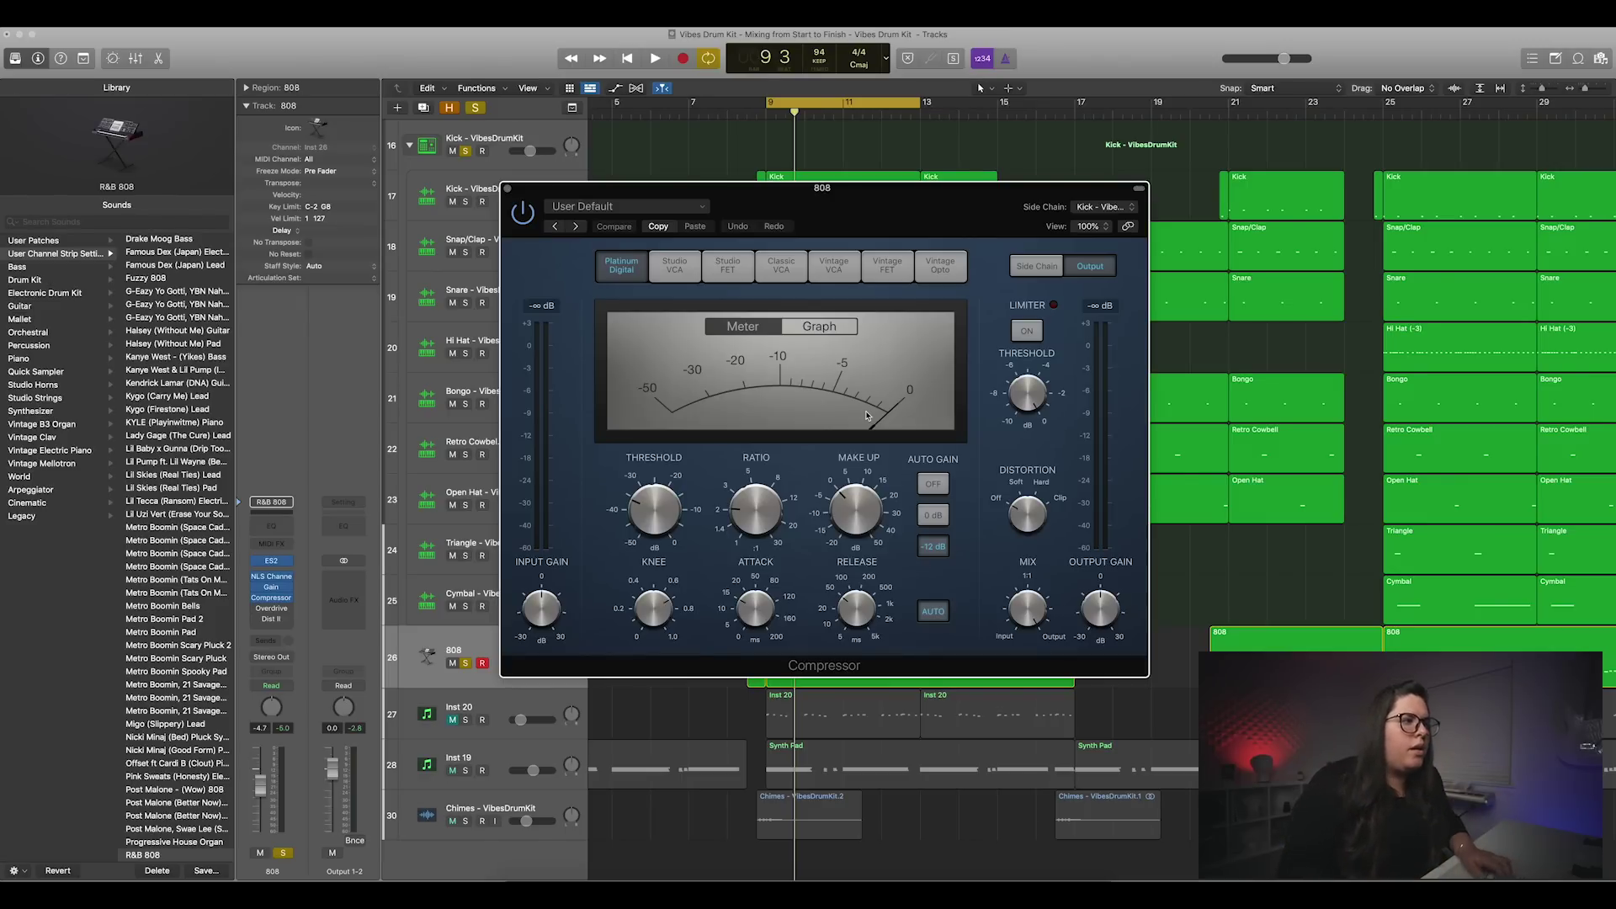
pyautogui.moveTo(866, 415); pyautogui.dragTo(420, 402)
pyautogui.press('space')
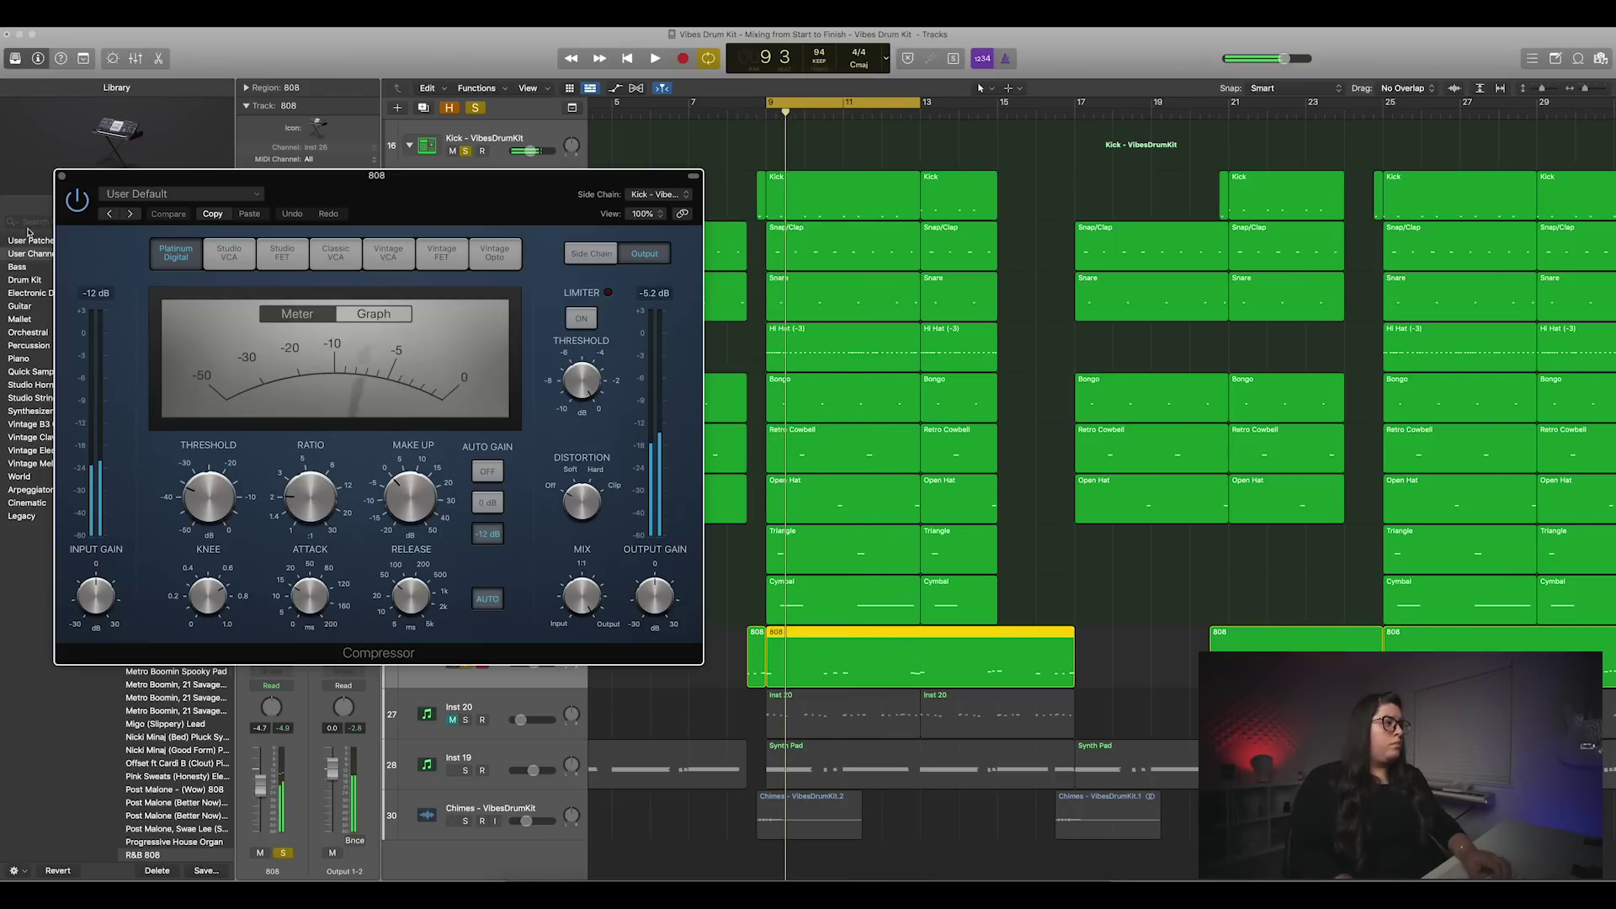
pyautogui.click(62, 179)
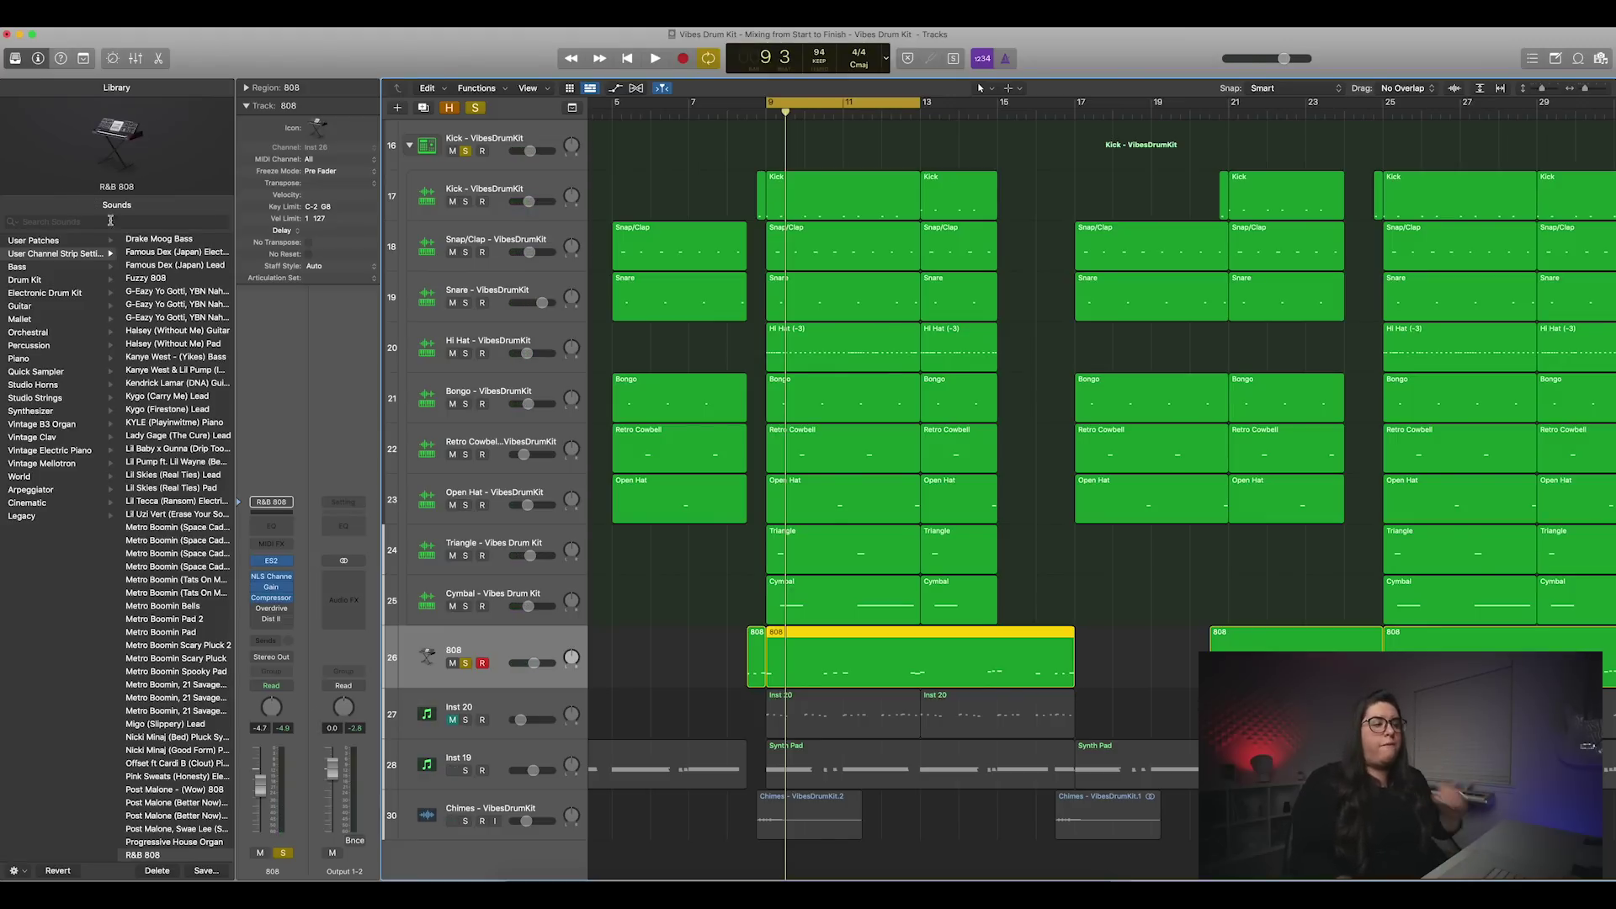
# Step: Turn on the 808's Overdrive, listen to it with the drums, and close the plug-in
pyautogui.click(274, 615)
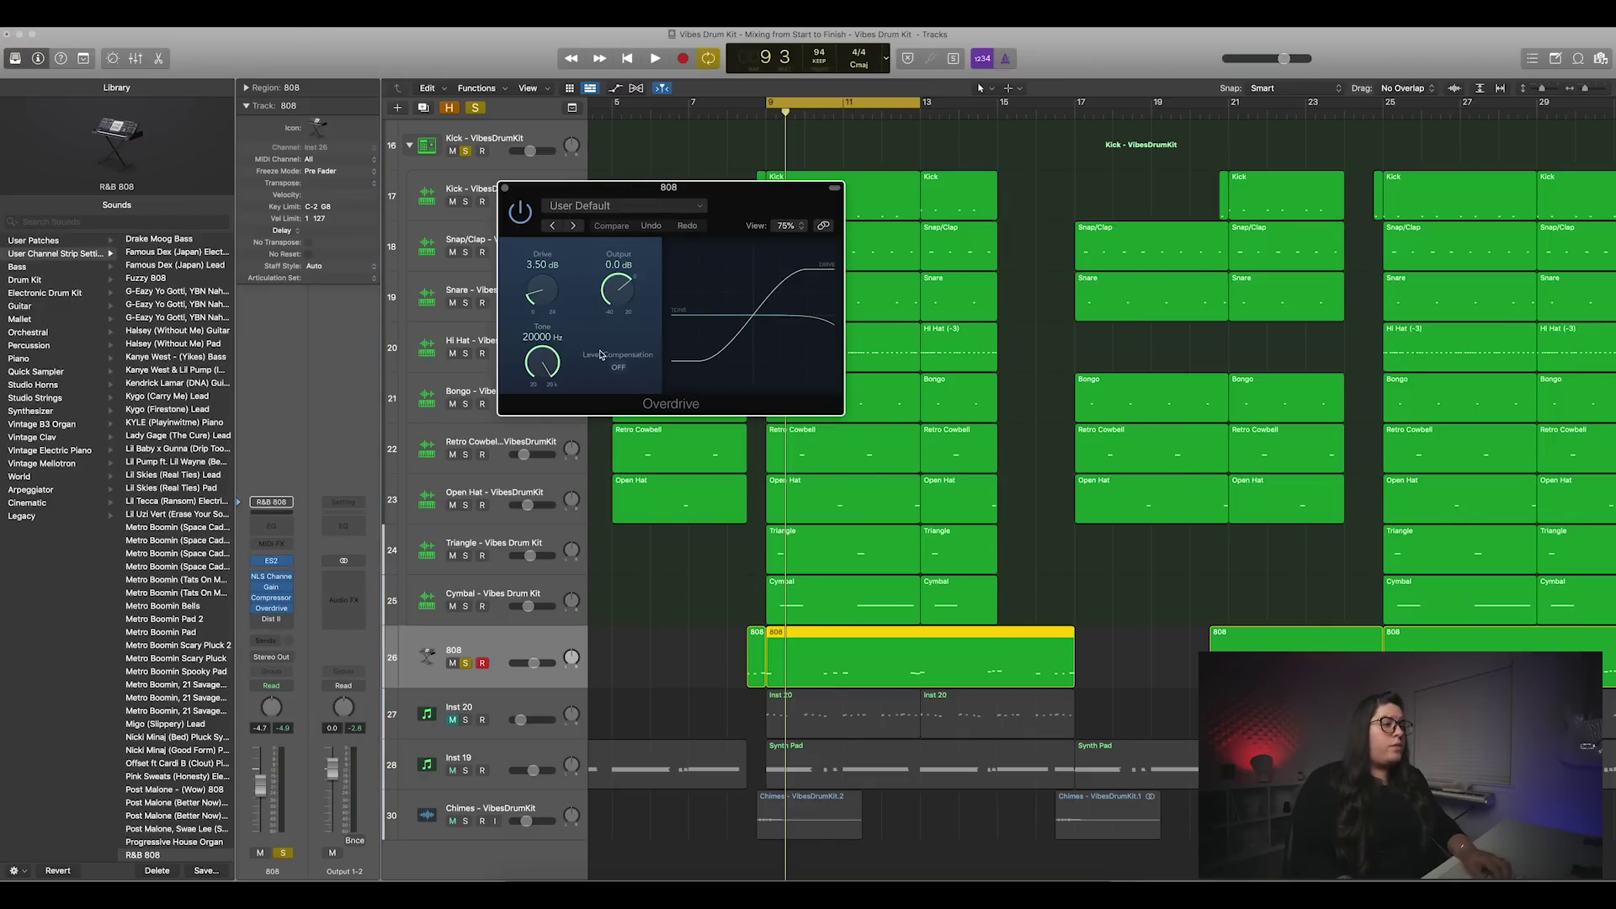
pyautogui.press('space')
pyautogui.press('space')
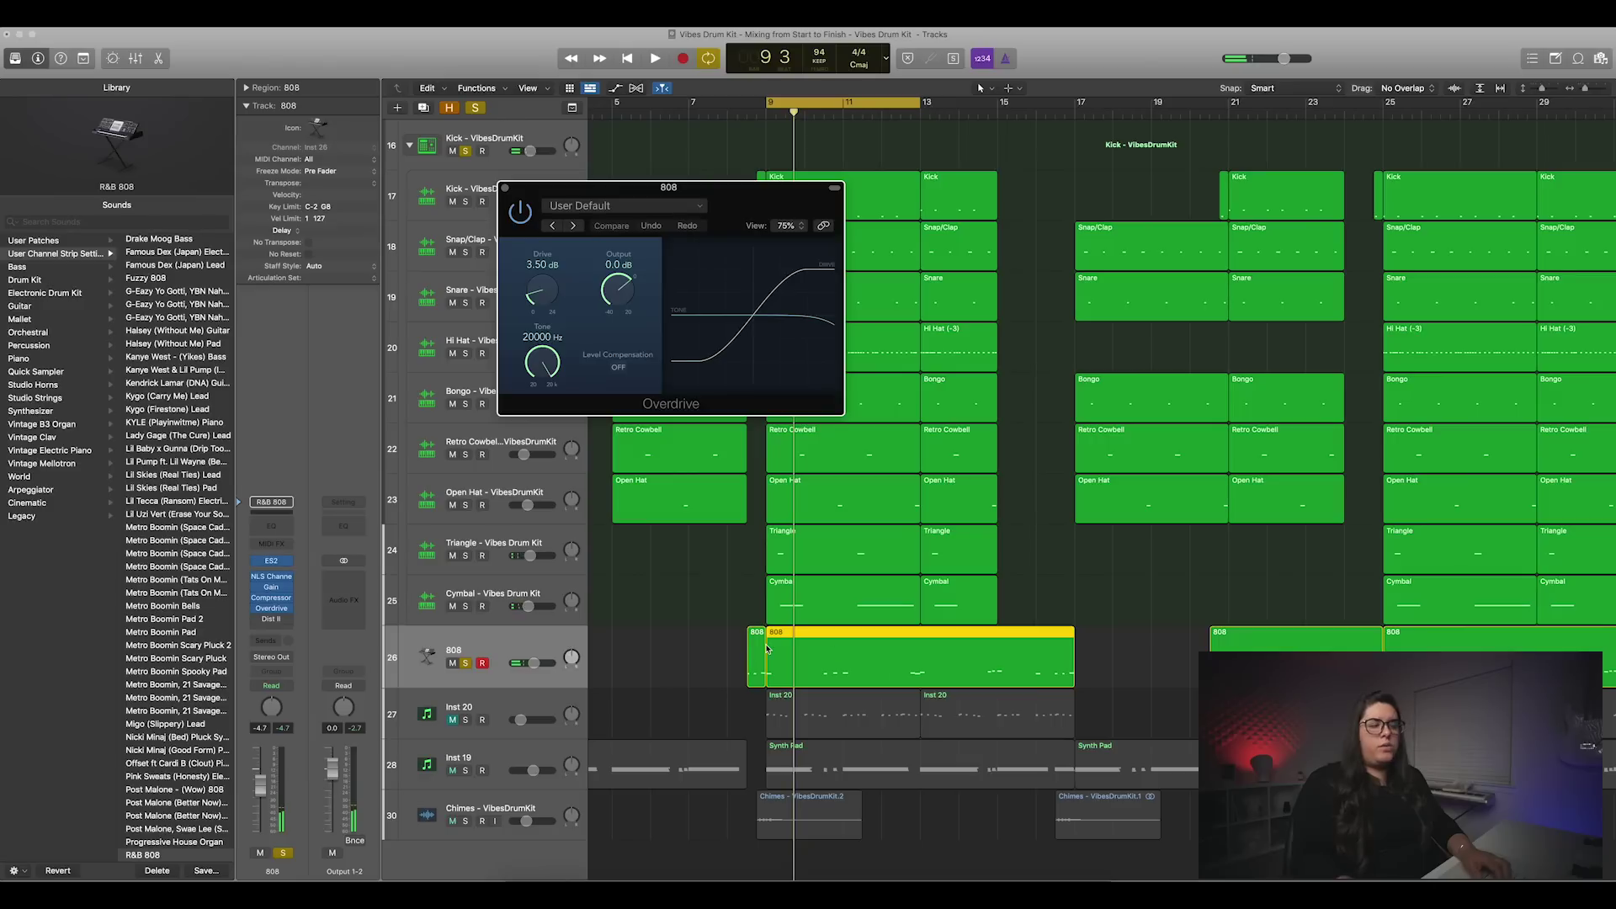
pyautogui.press('space')
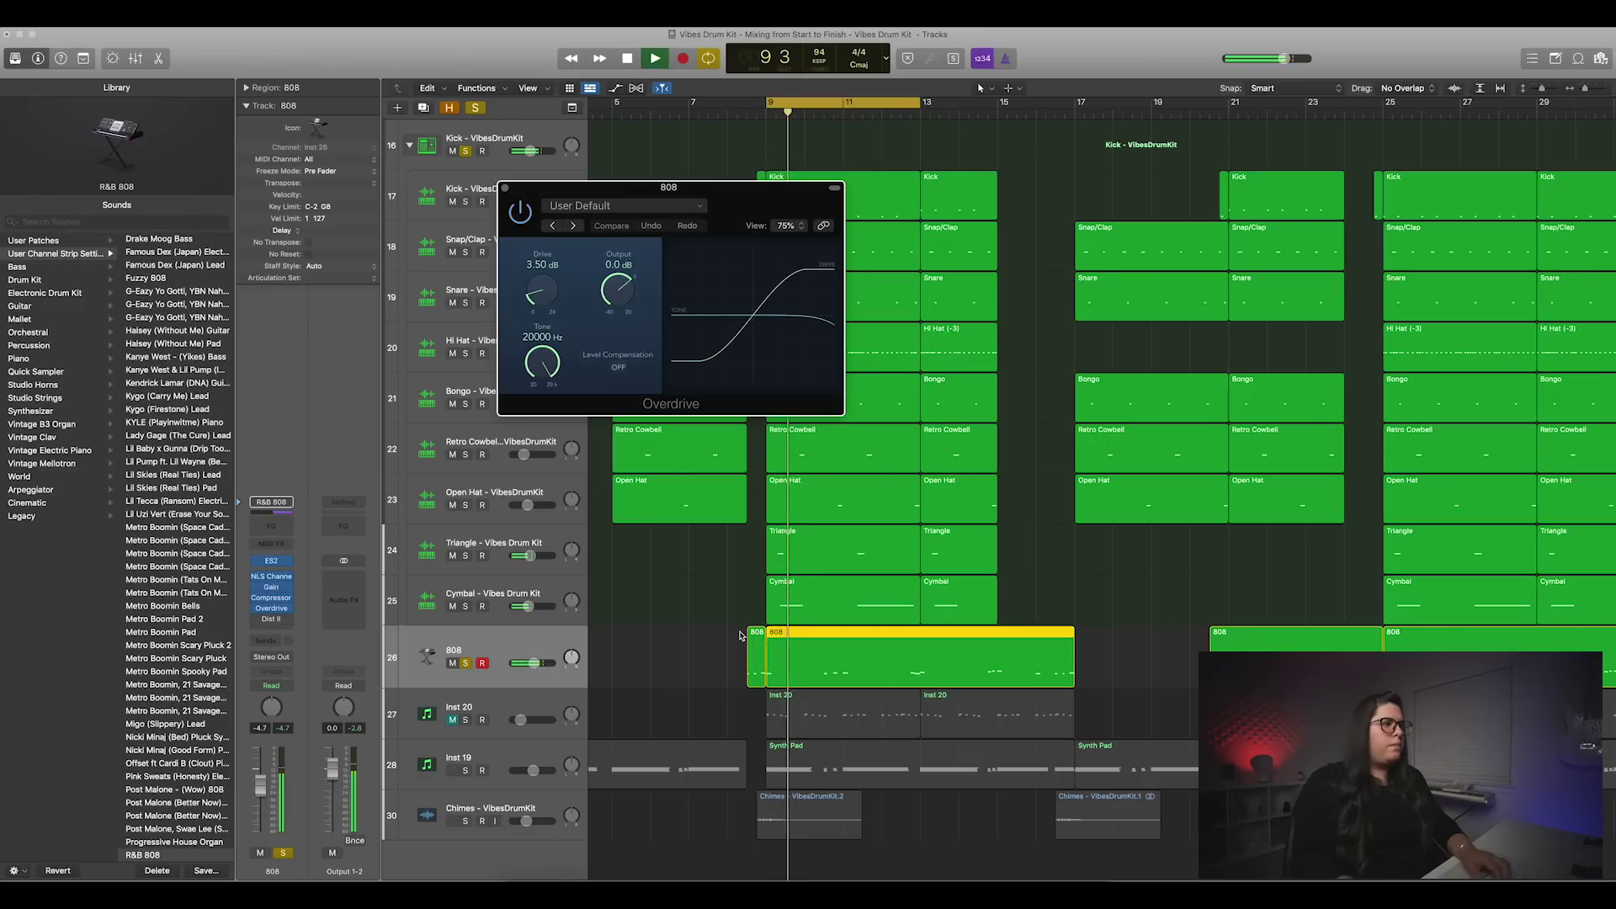
pyautogui.click(503, 186)
# Step: Lower the 808 track's volume to -16.6 dB while playing it with the soloed drums
pyautogui.moveTo(534, 663); pyautogui.dragTo(528, 663)
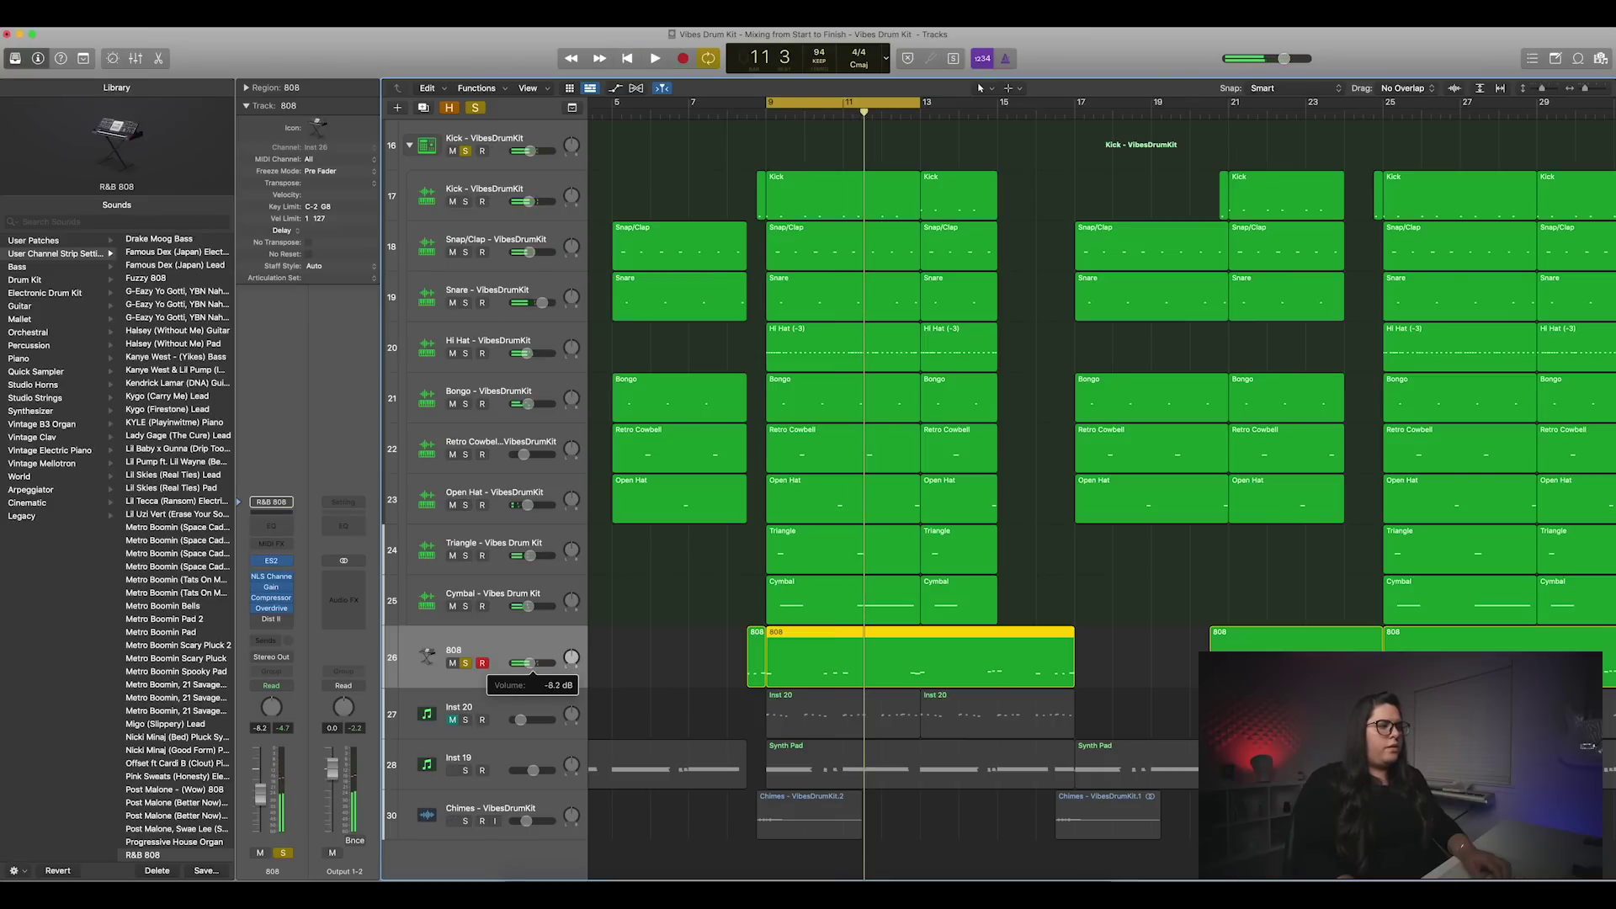
pyautogui.press('space')
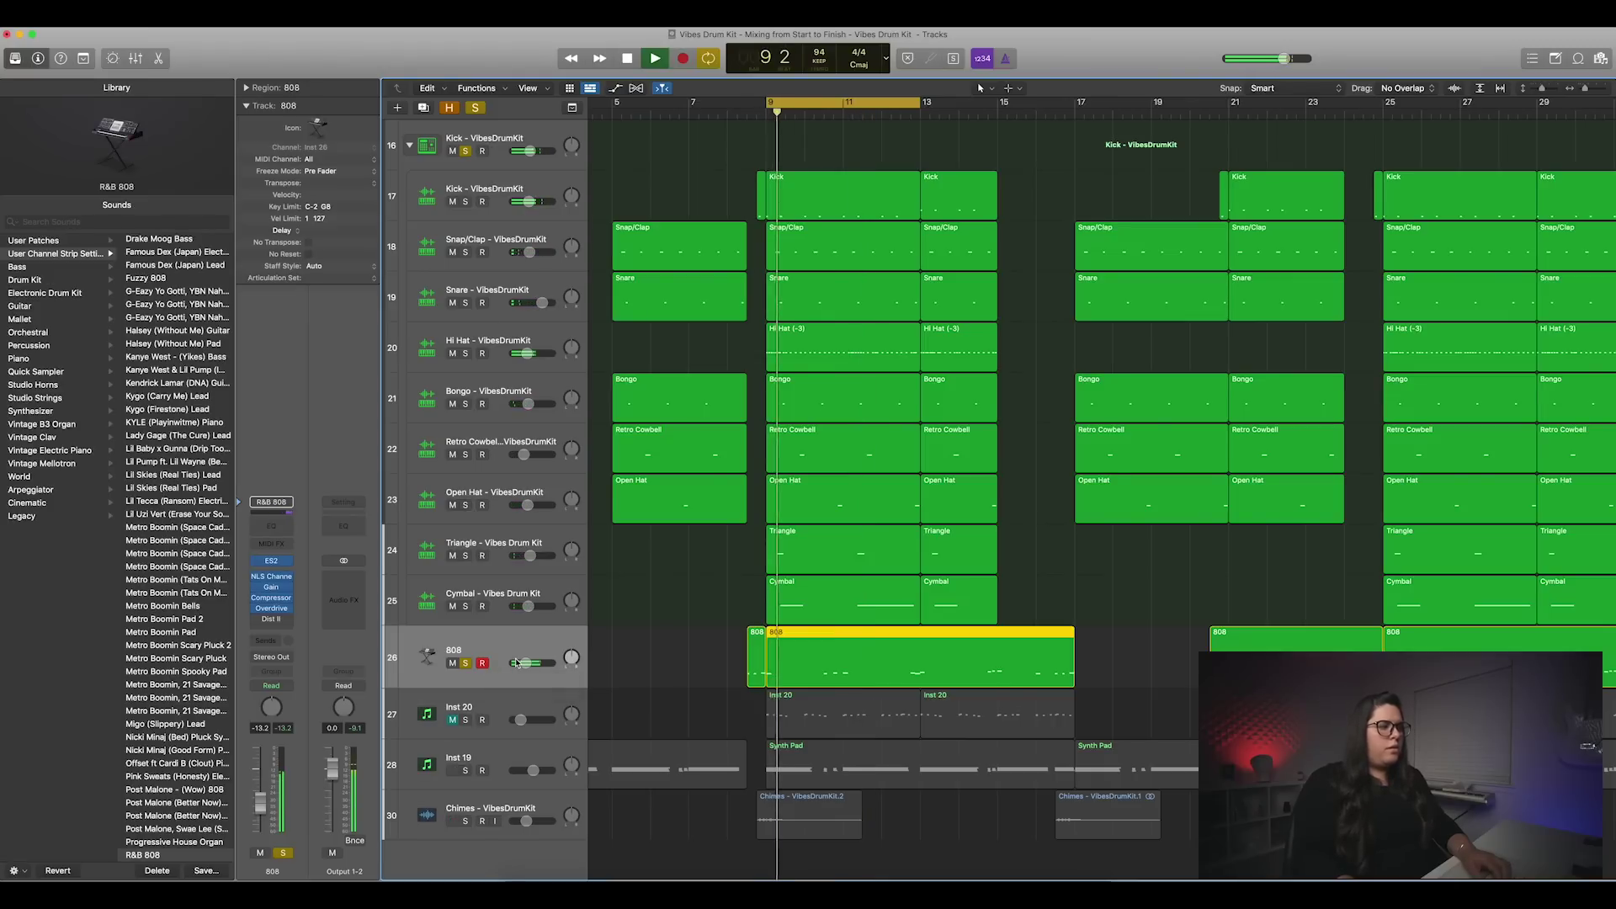
pyautogui.moveTo(526, 663); pyautogui.dragTo(522, 663)
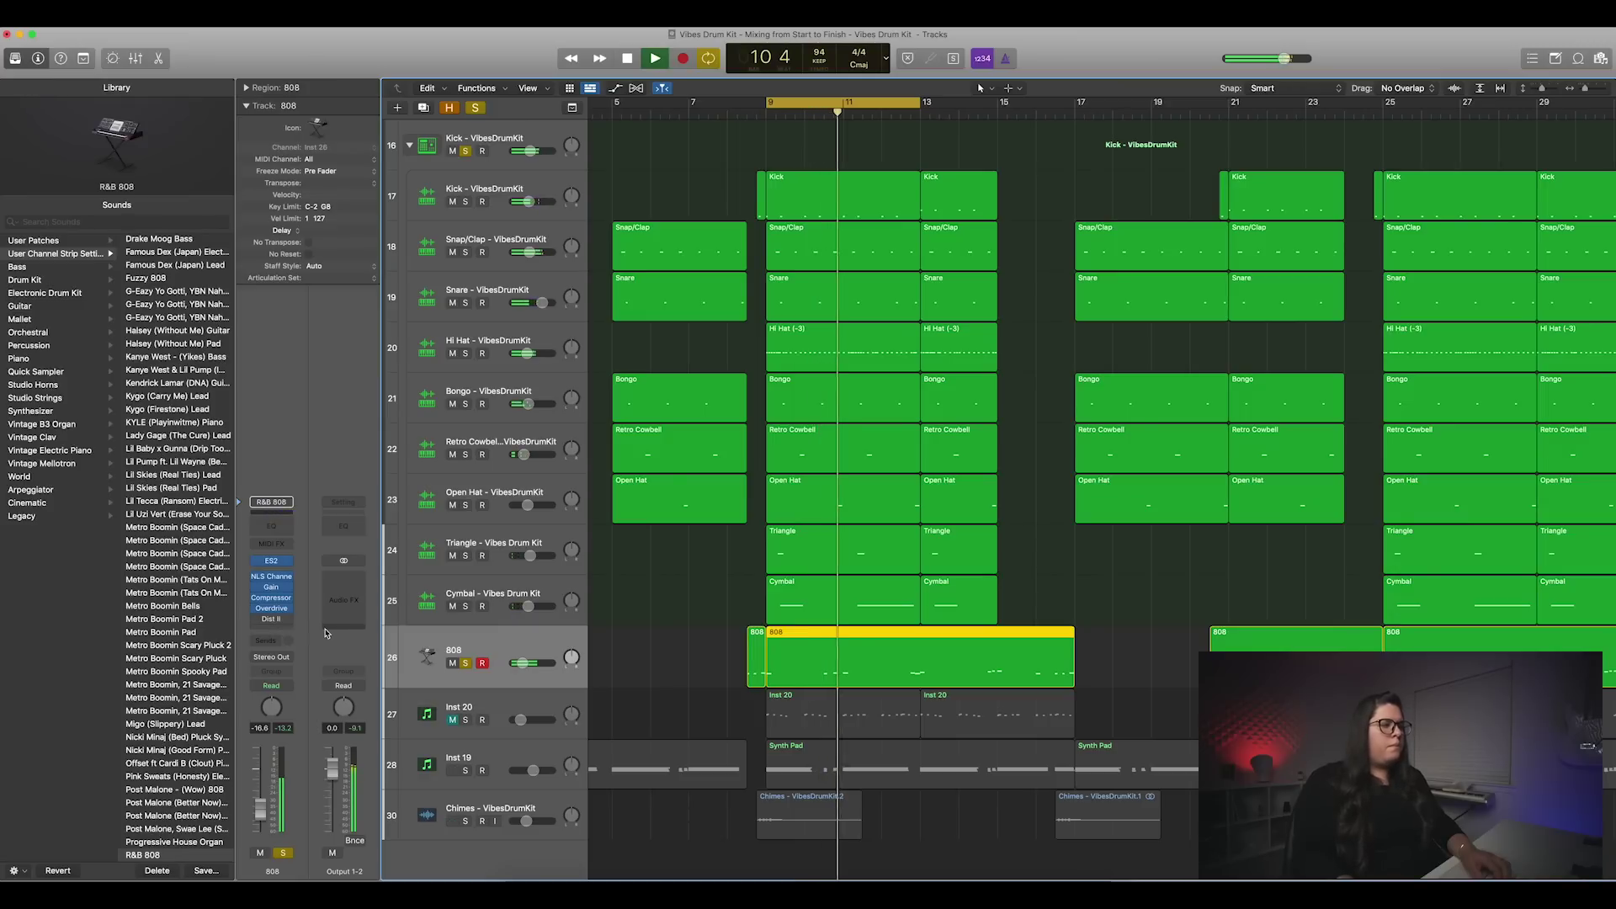
pyautogui.press('space')
pyautogui.moveTo(255, 622)
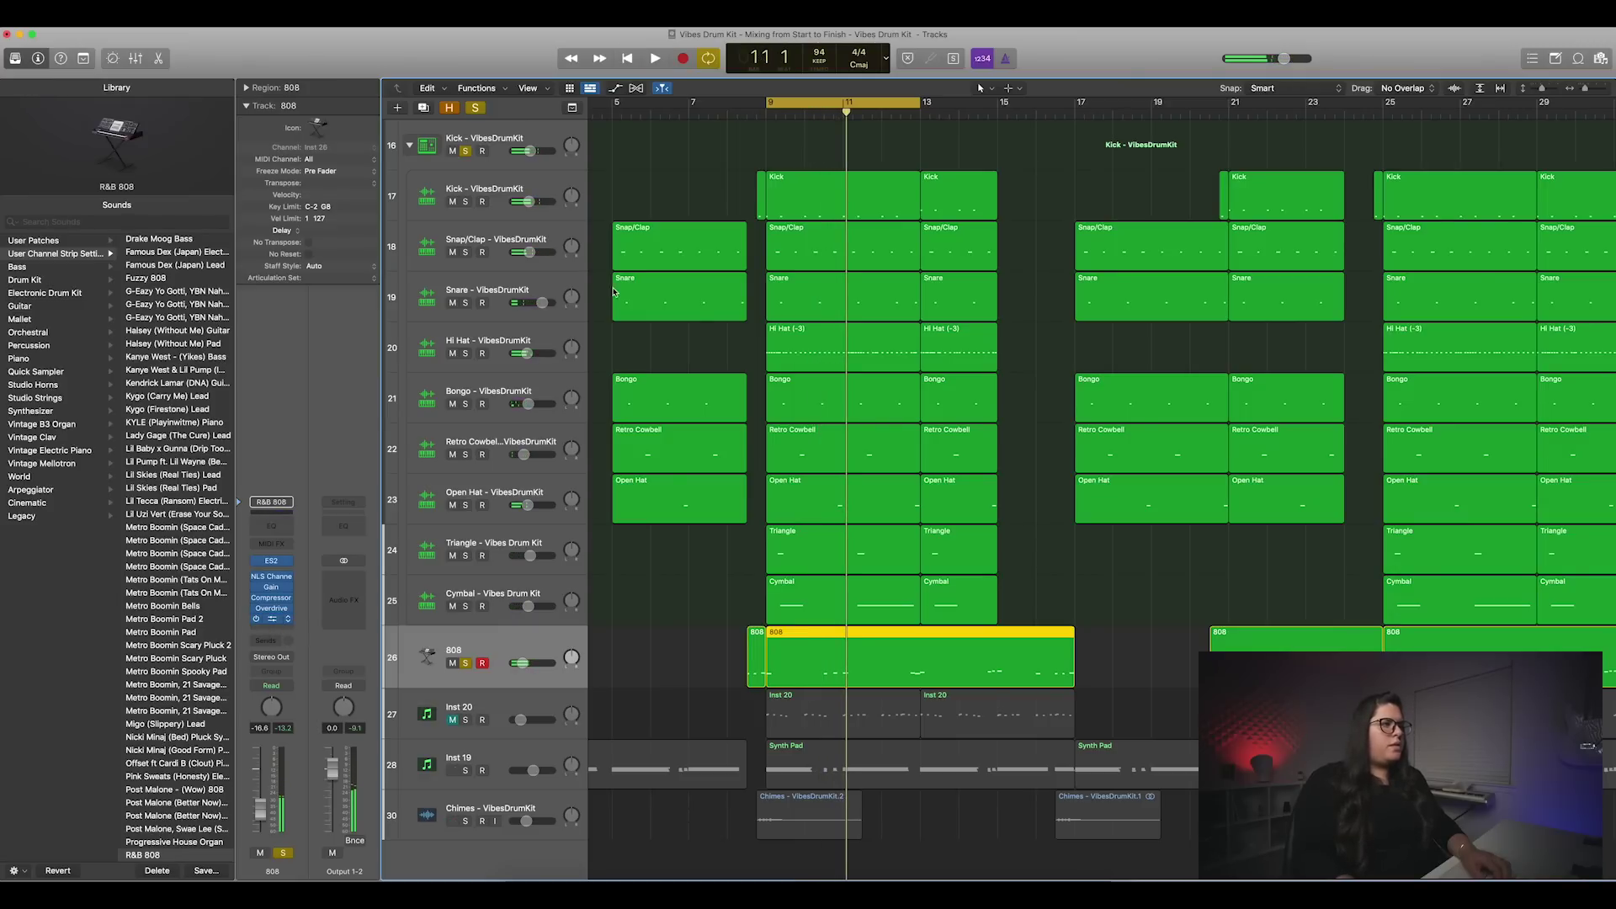
# Step: Play the 808 with the drums and Distortion II on, raising the 808 track's volume to -12.2 dB
pyautogui.press('space')
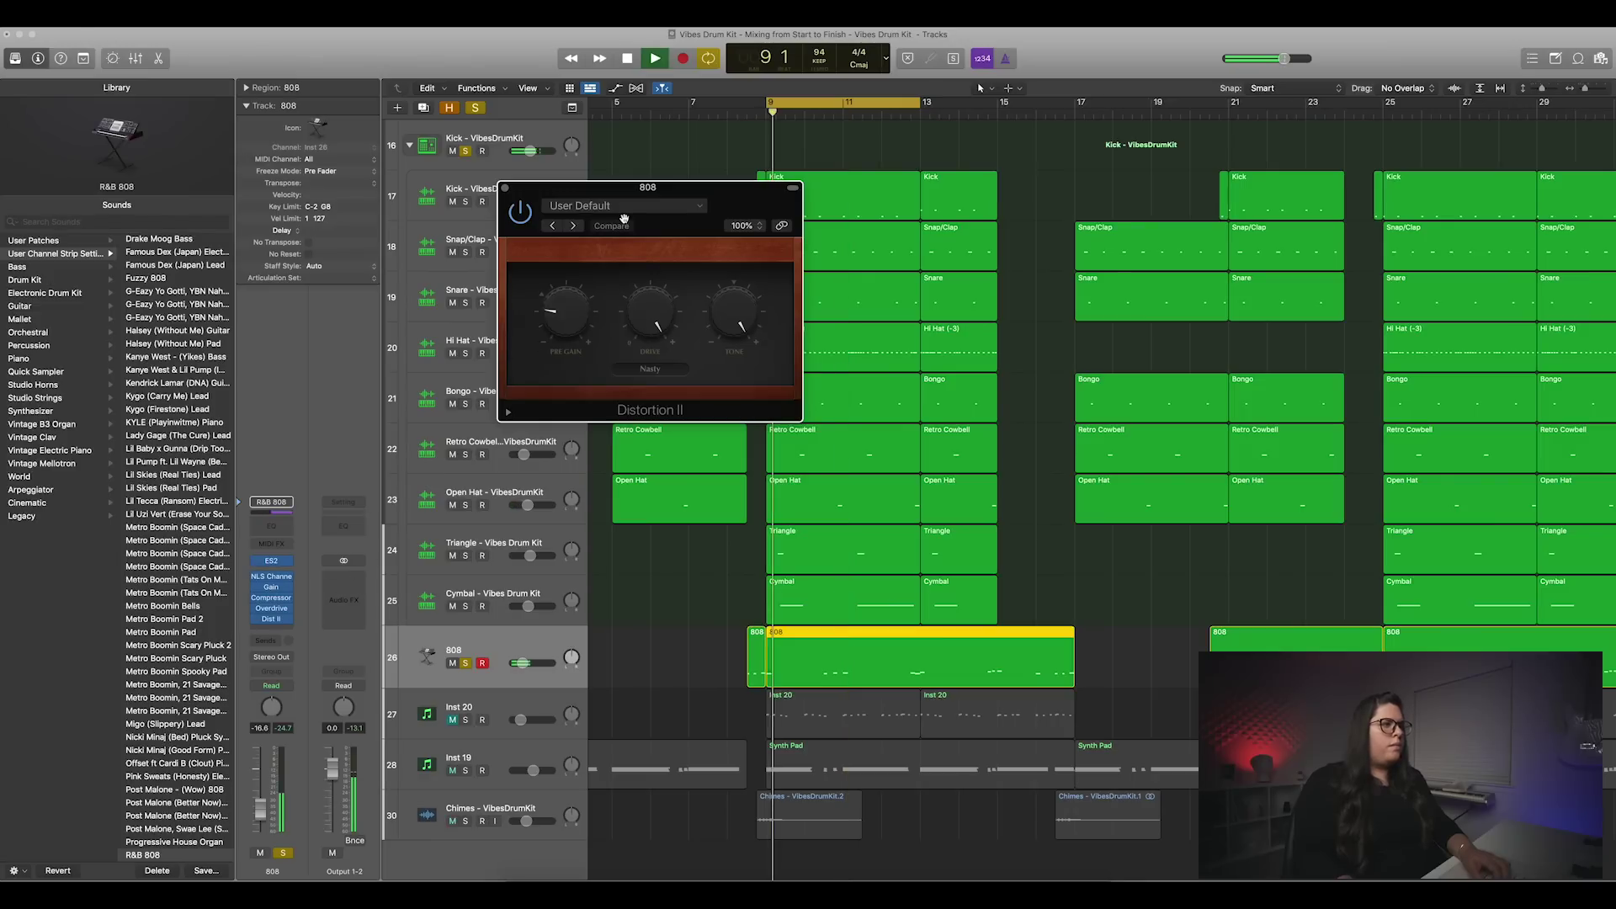
pyautogui.moveTo(522, 663); pyautogui.dragTo(528, 665)
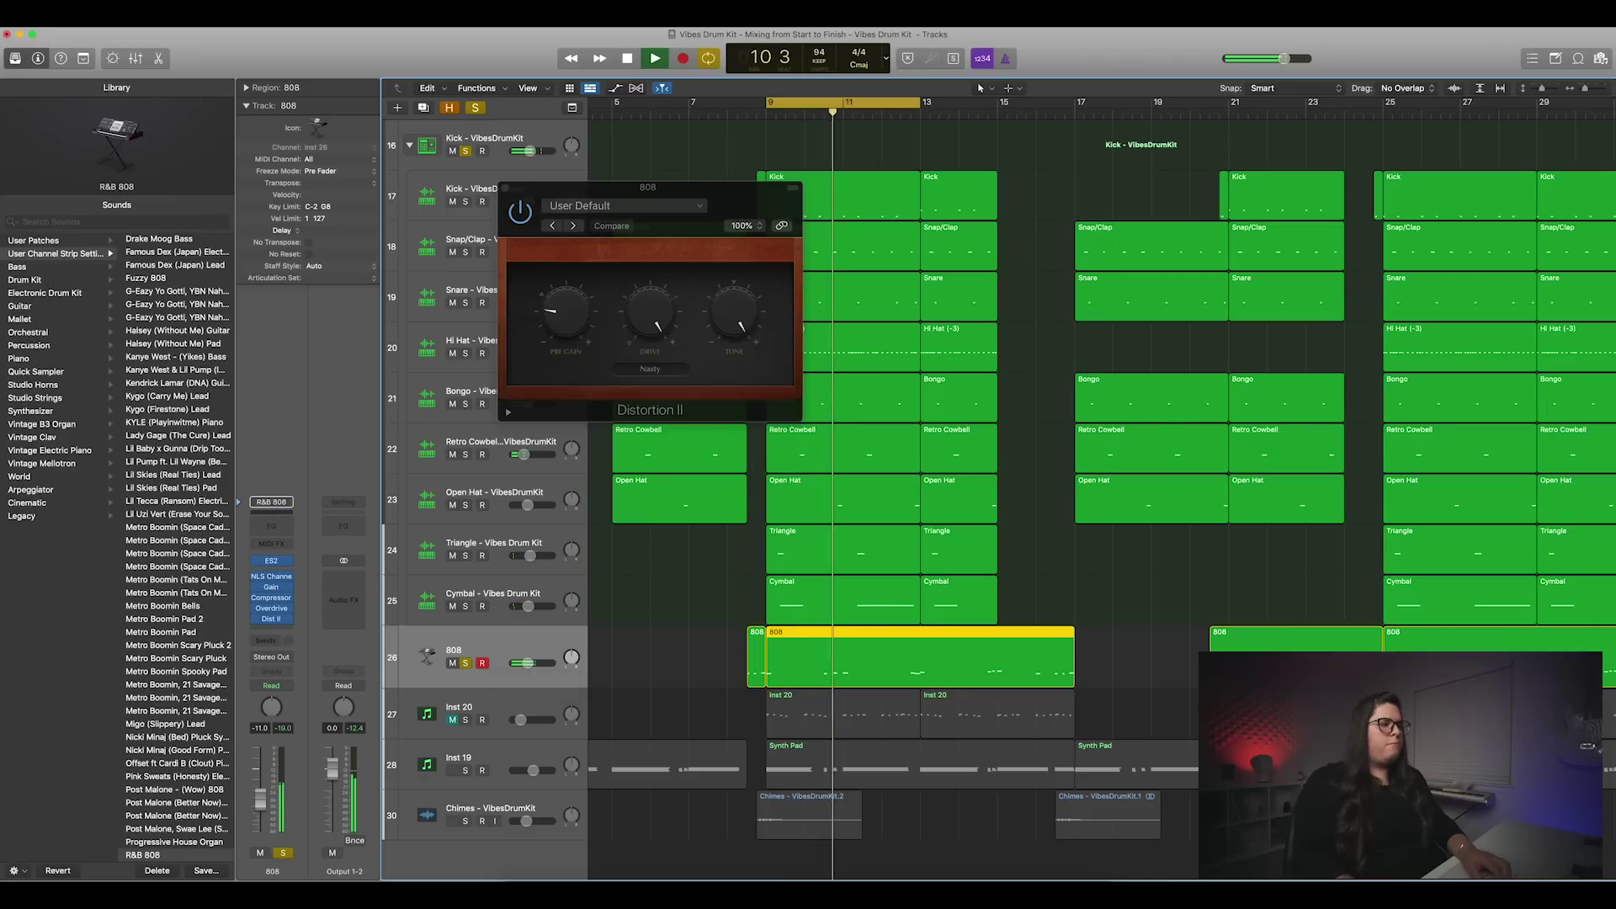
pyautogui.moveTo(530, 668); pyautogui.dragTo(527, 668)
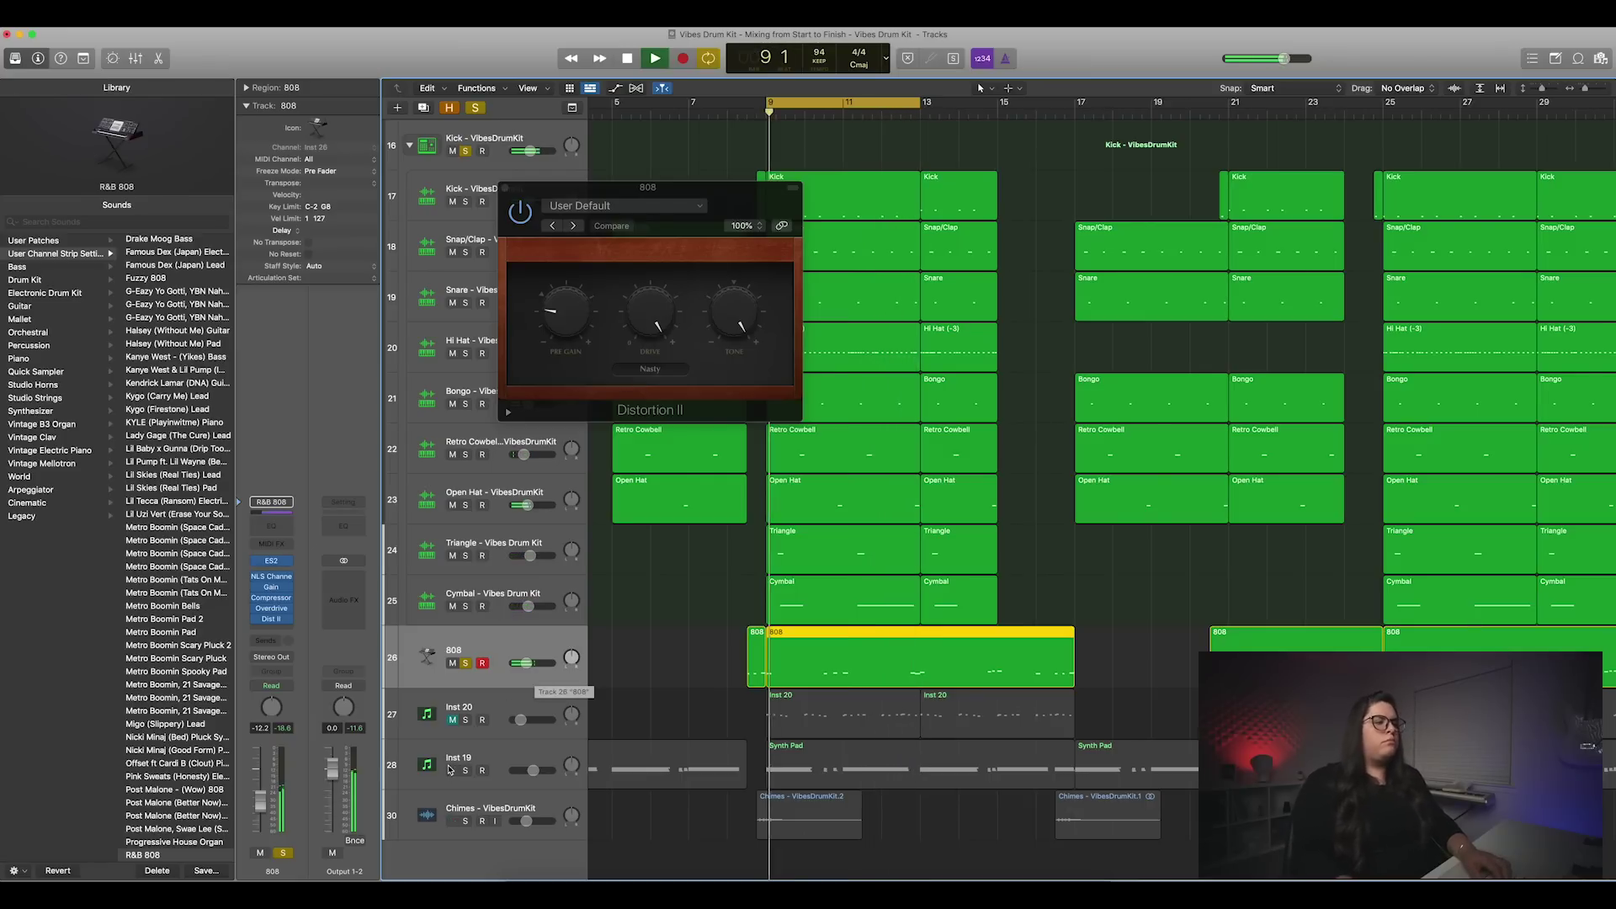
# Step: Solo the synth pad on Inst 19 too, close Distortion II, and set the 808 track's volume to -8.8 dB during playback
pyautogui.click(455, 663)
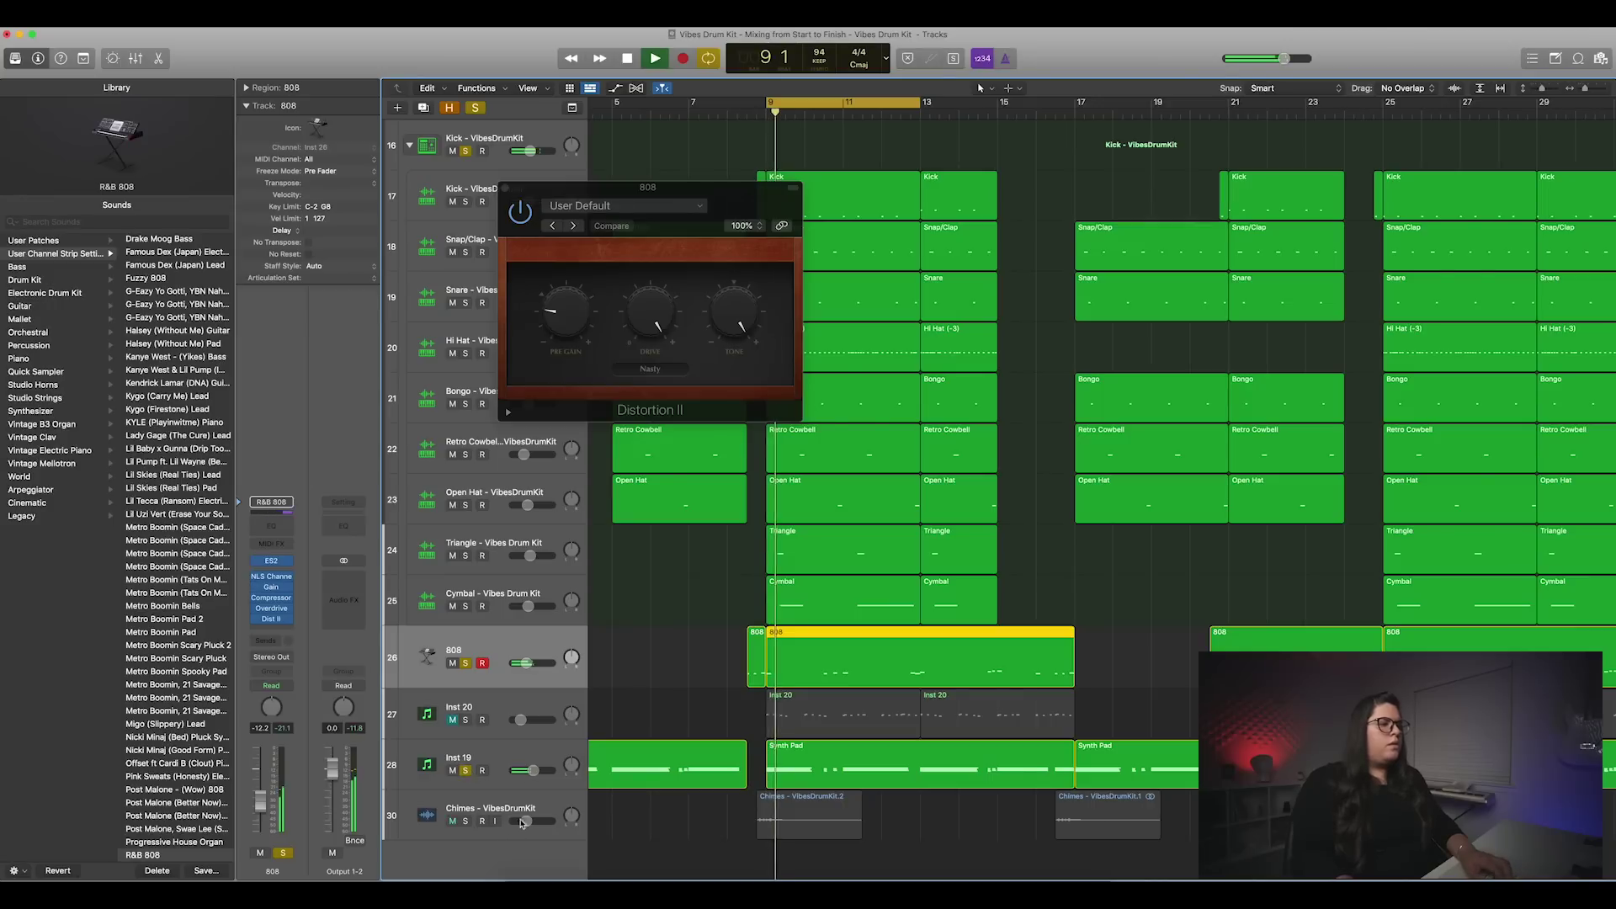
pyautogui.moveTo(526, 663); pyautogui.dragTo(532, 666)
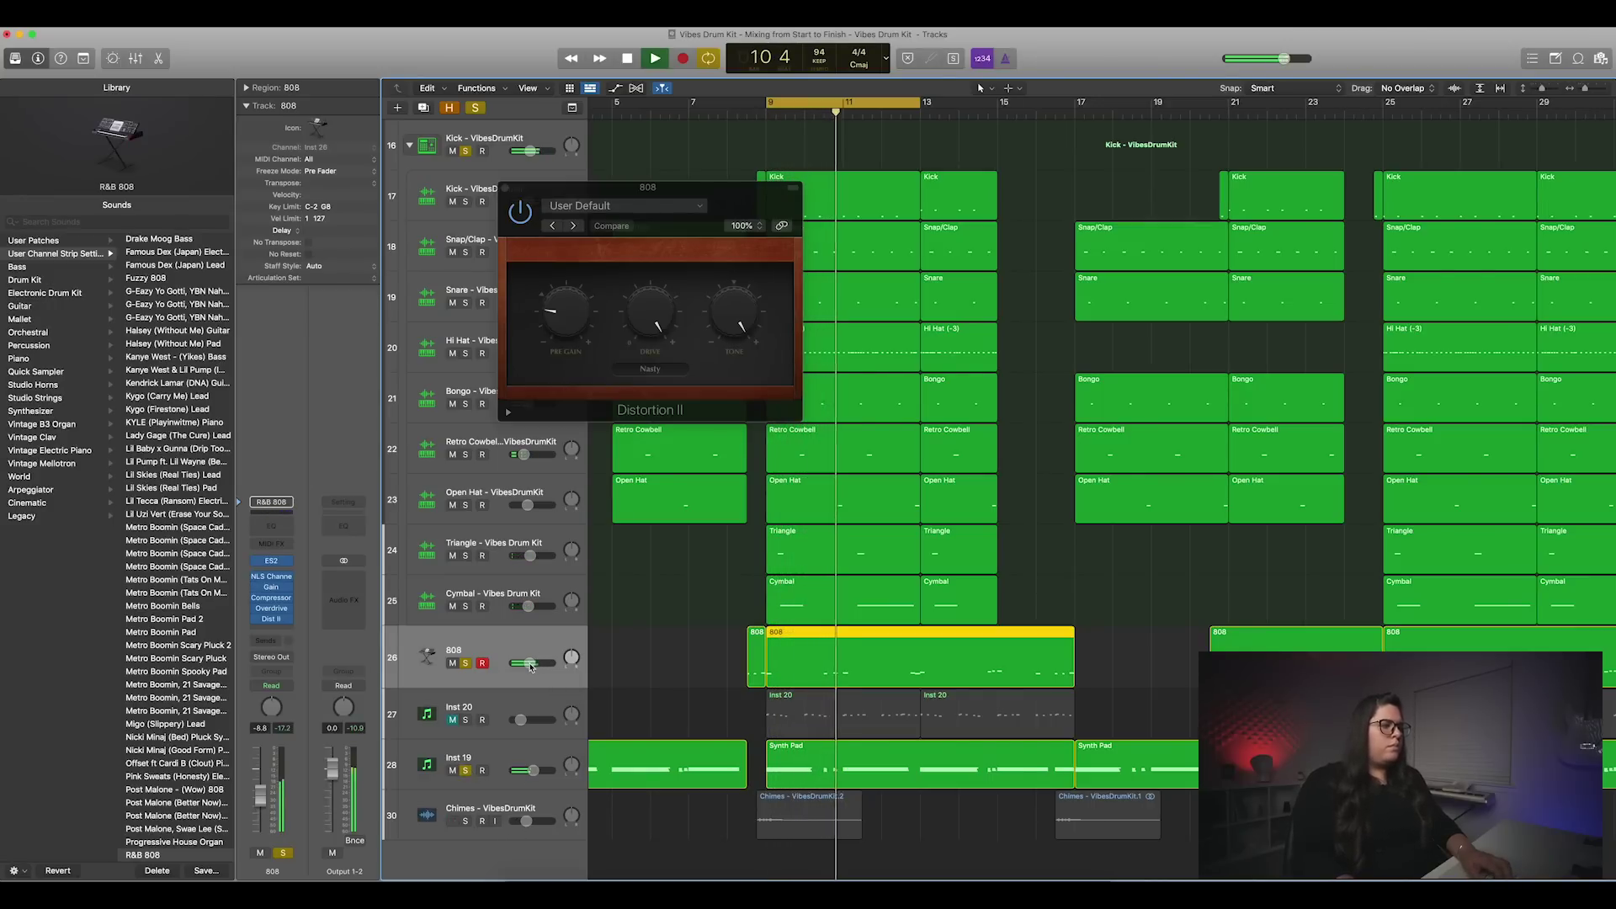
pyautogui.moveTo(531, 668); pyautogui.dragTo(536, 665)
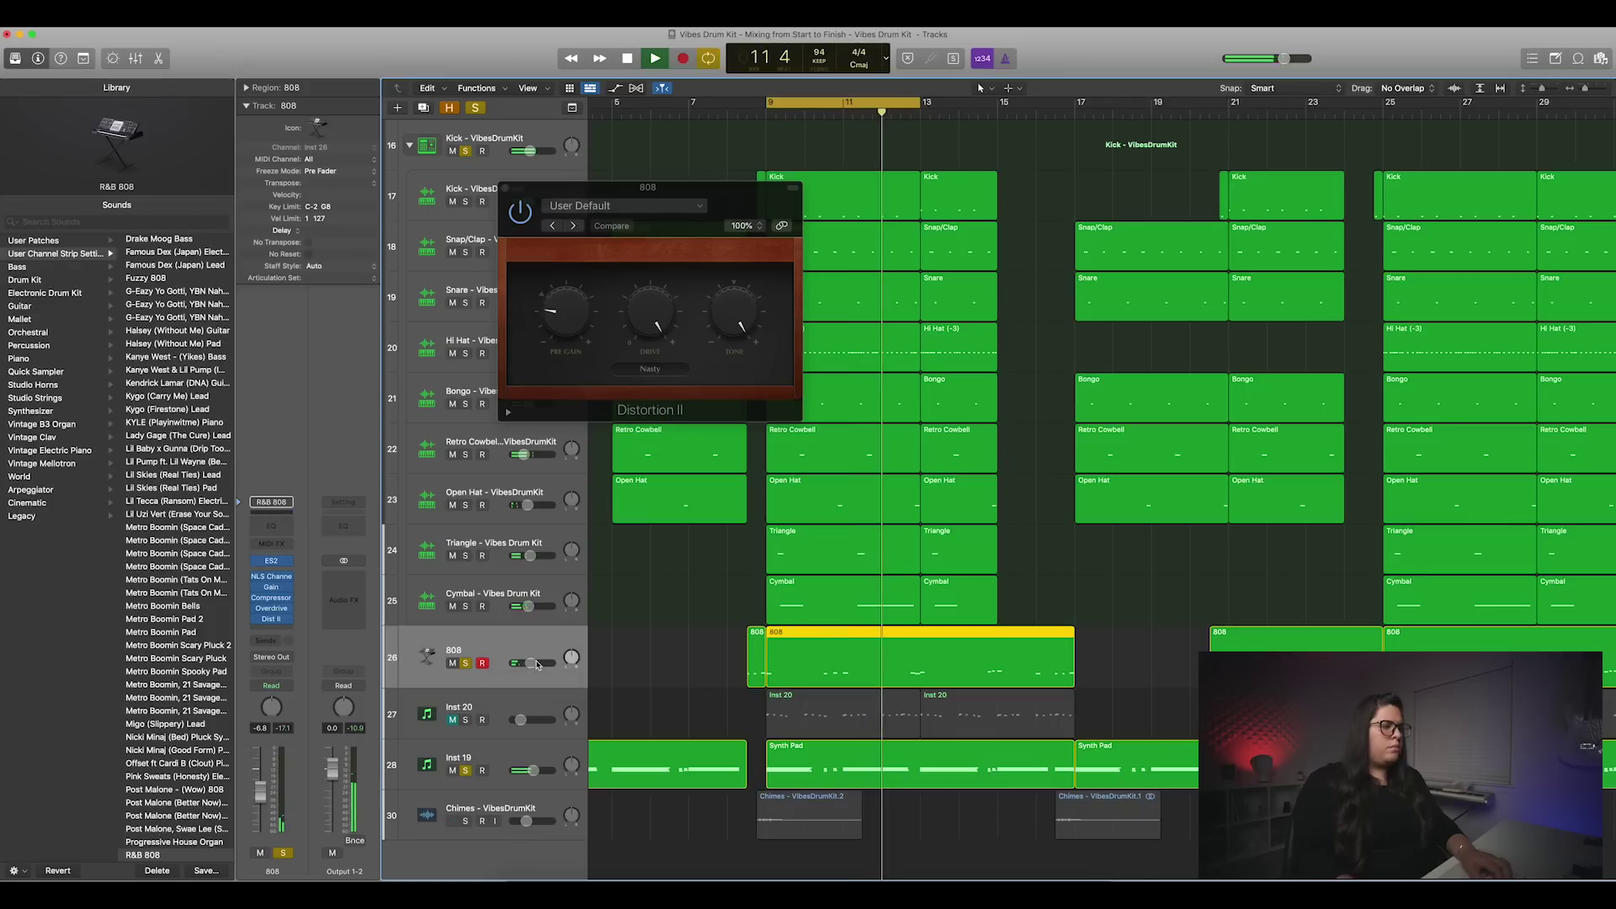
pyautogui.click(505, 187)
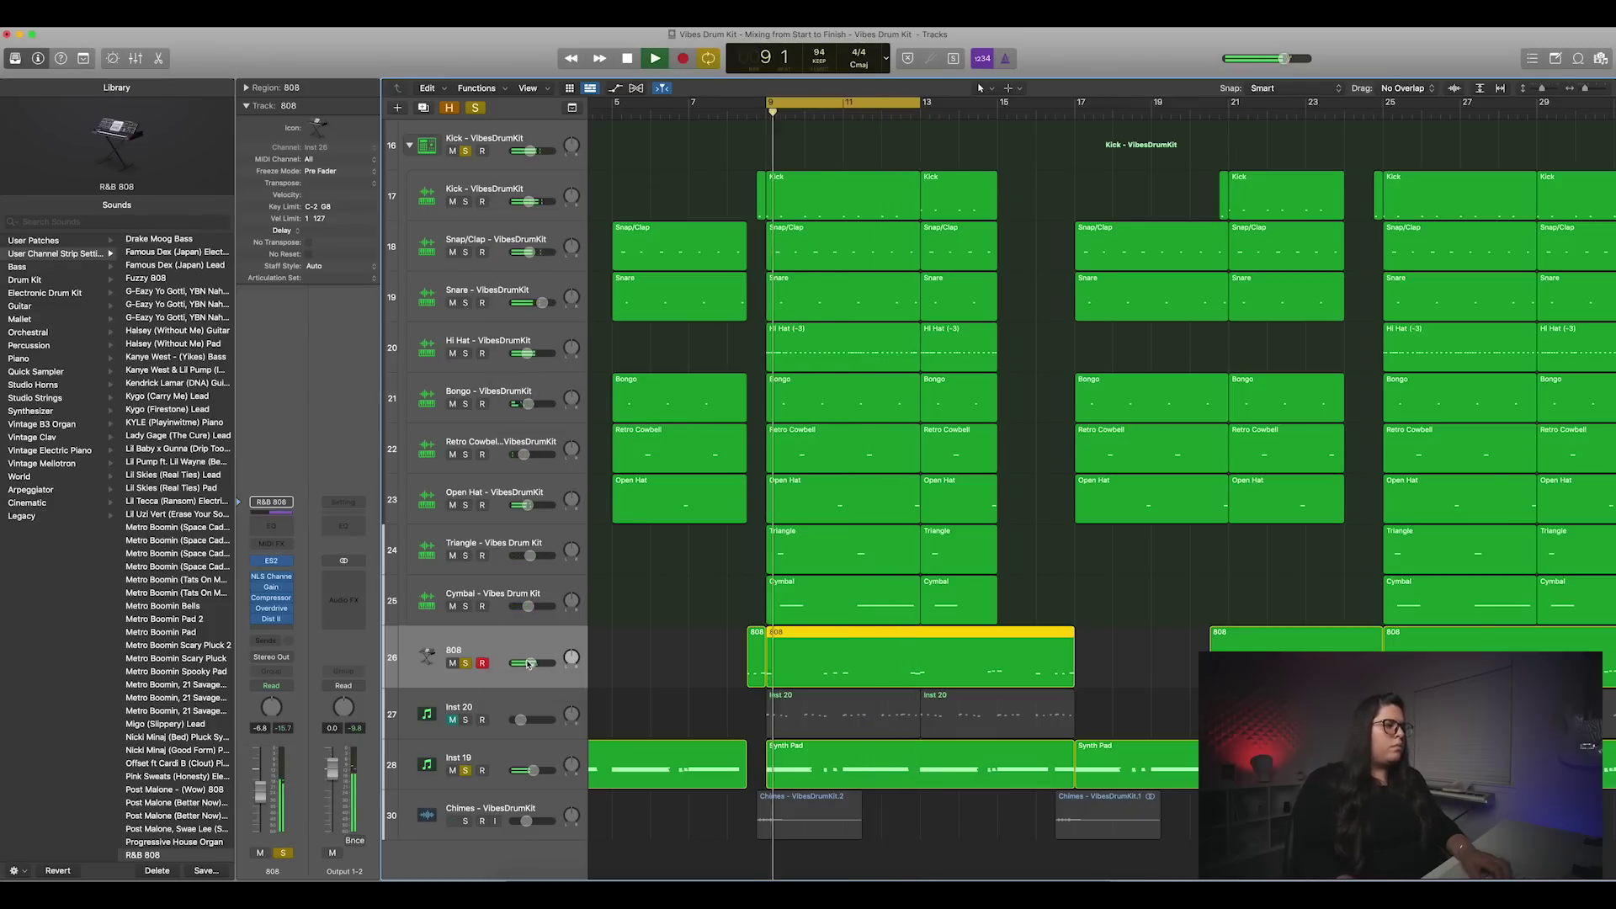
pyautogui.moveTo(532, 663); pyautogui.dragTo(529, 663)
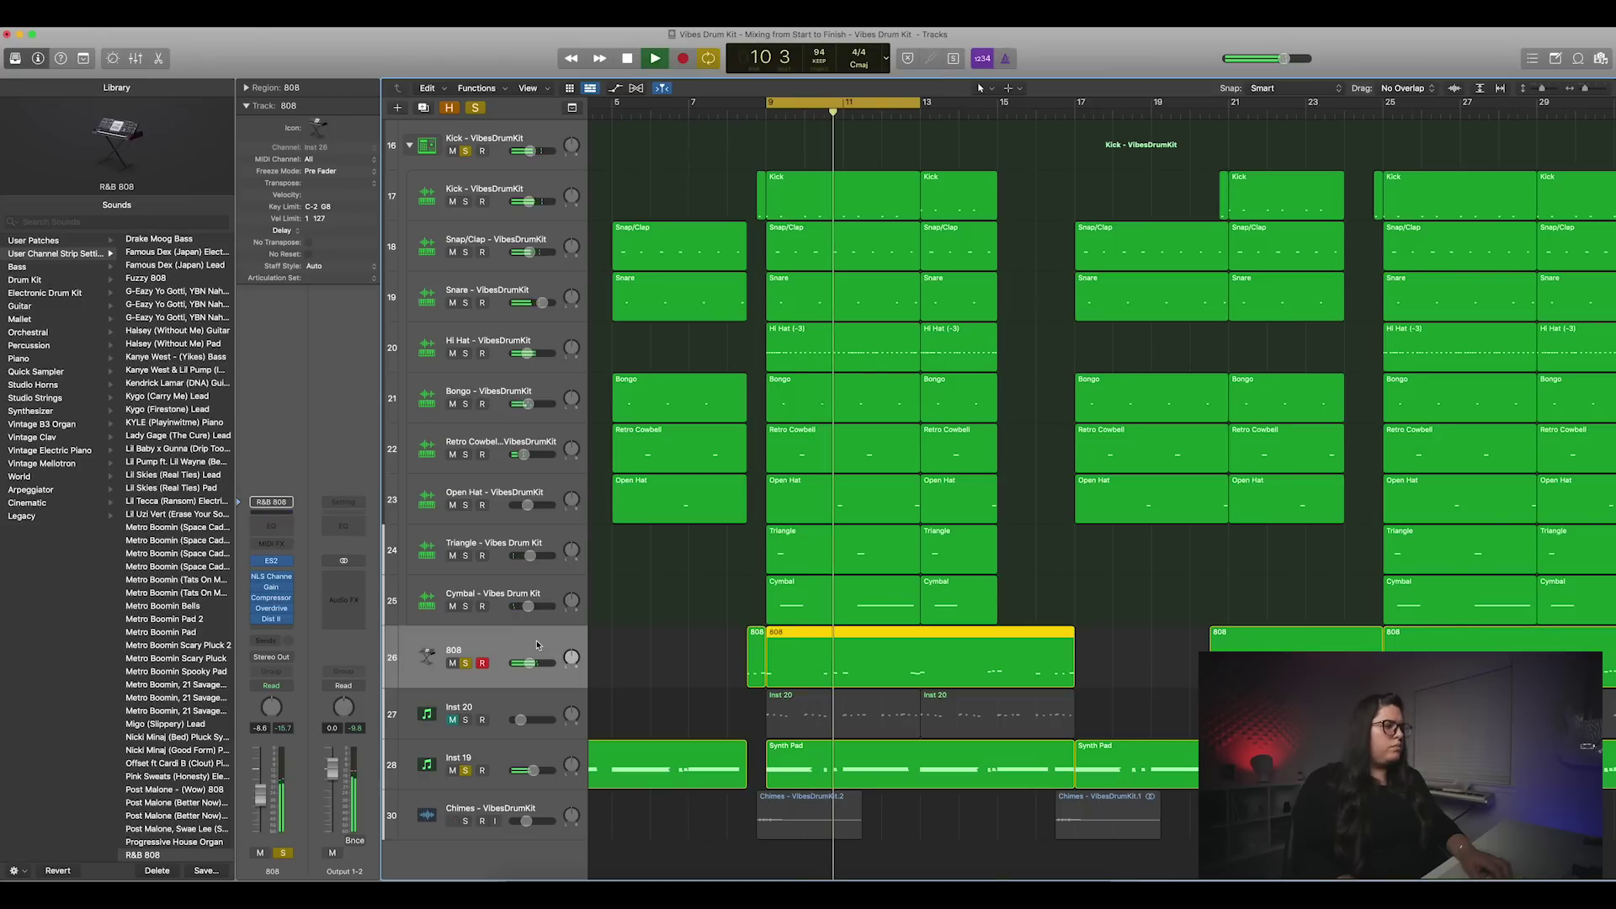
pyautogui.press('space')
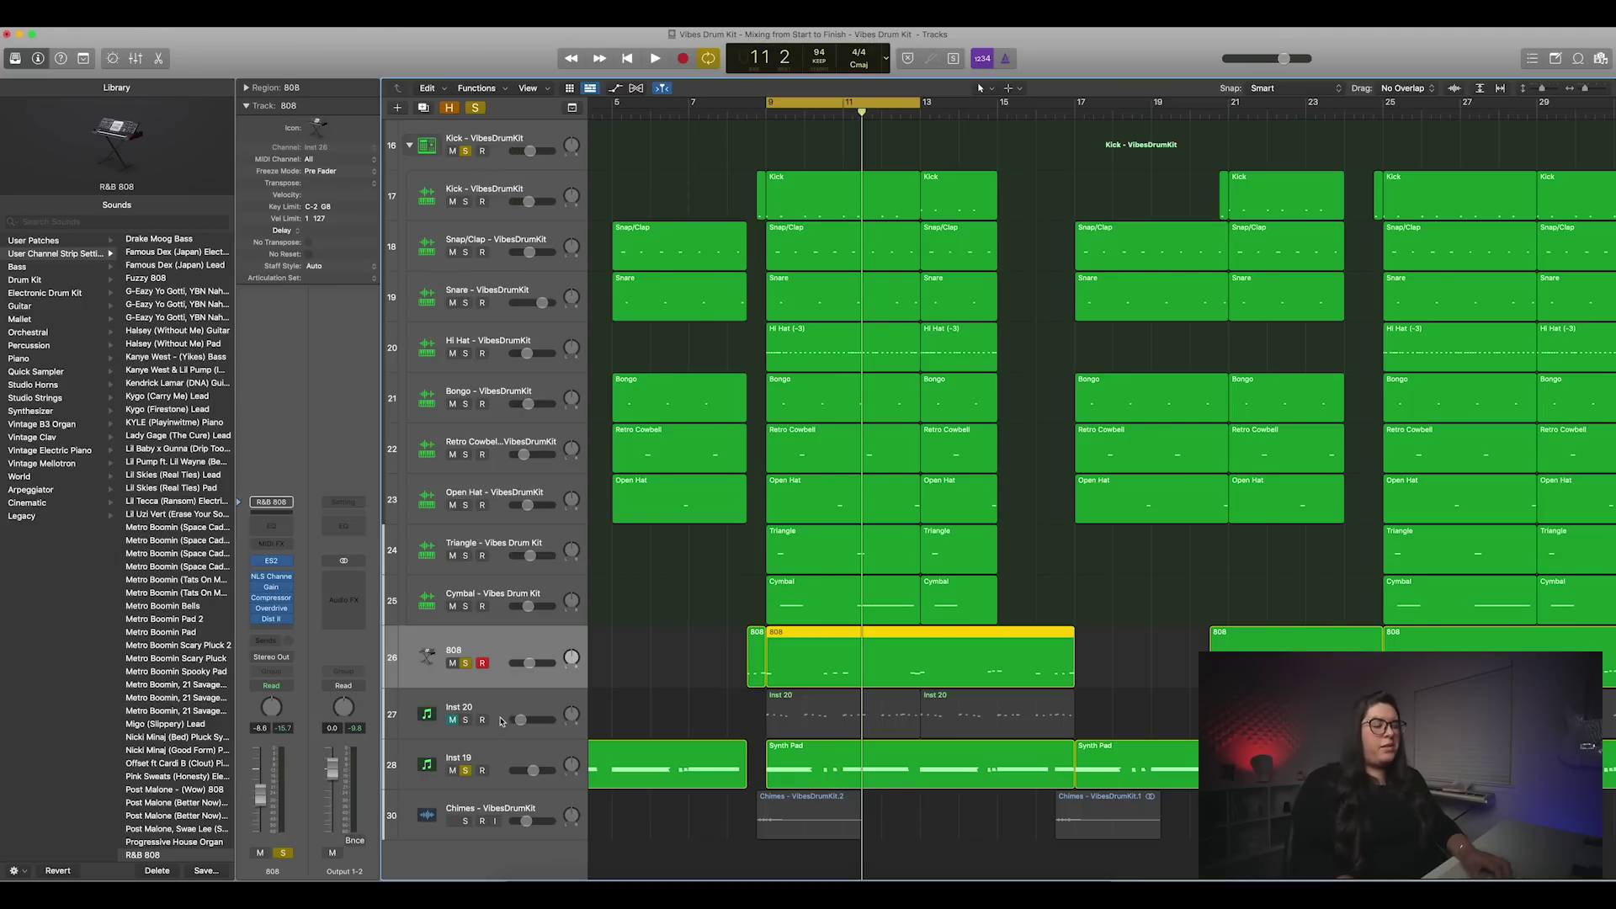
# Step: Listen to the 808, drums and synth pad together once more, and take all three out of solo
pyautogui.press('space')
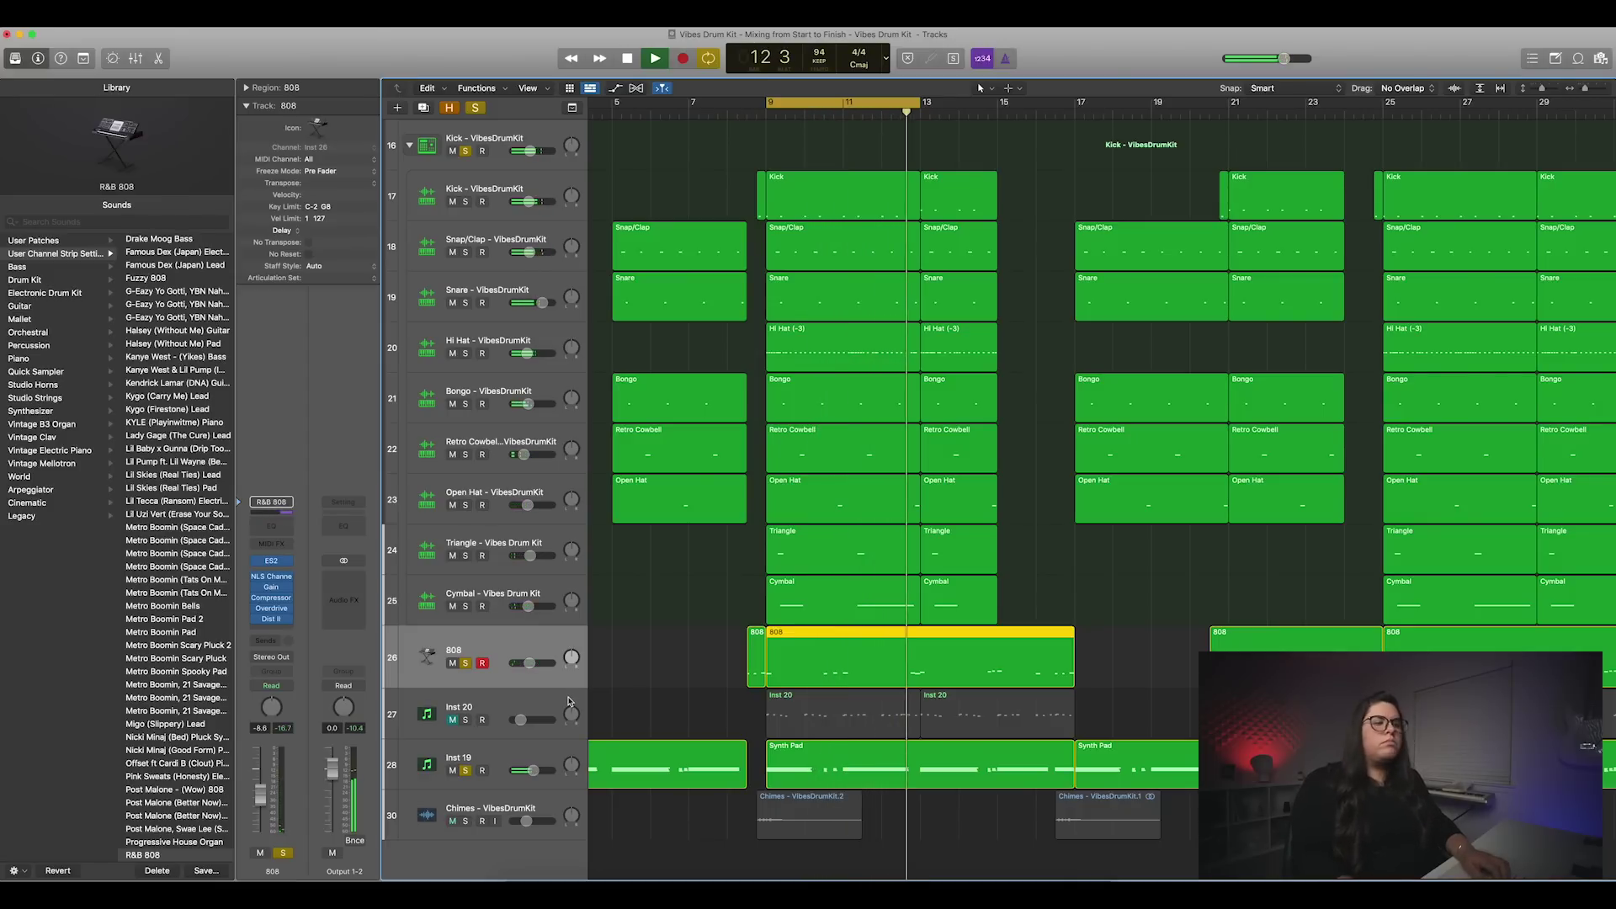
pyautogui.press('space')
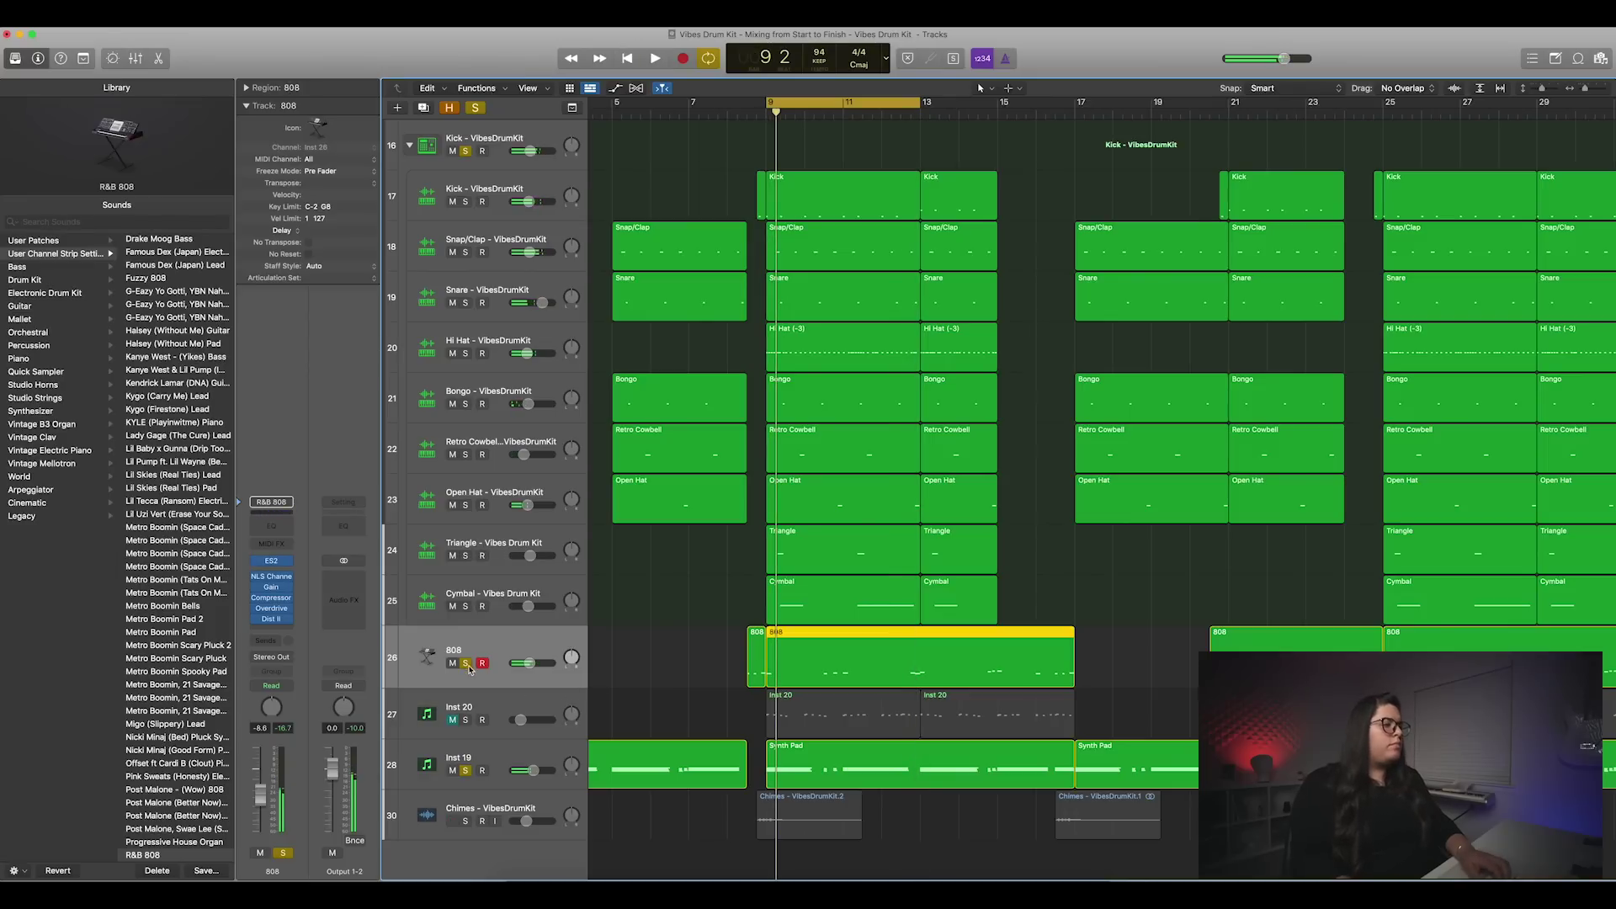
pyautogui.click(465, 664)
pyautogui.click(465, 151)
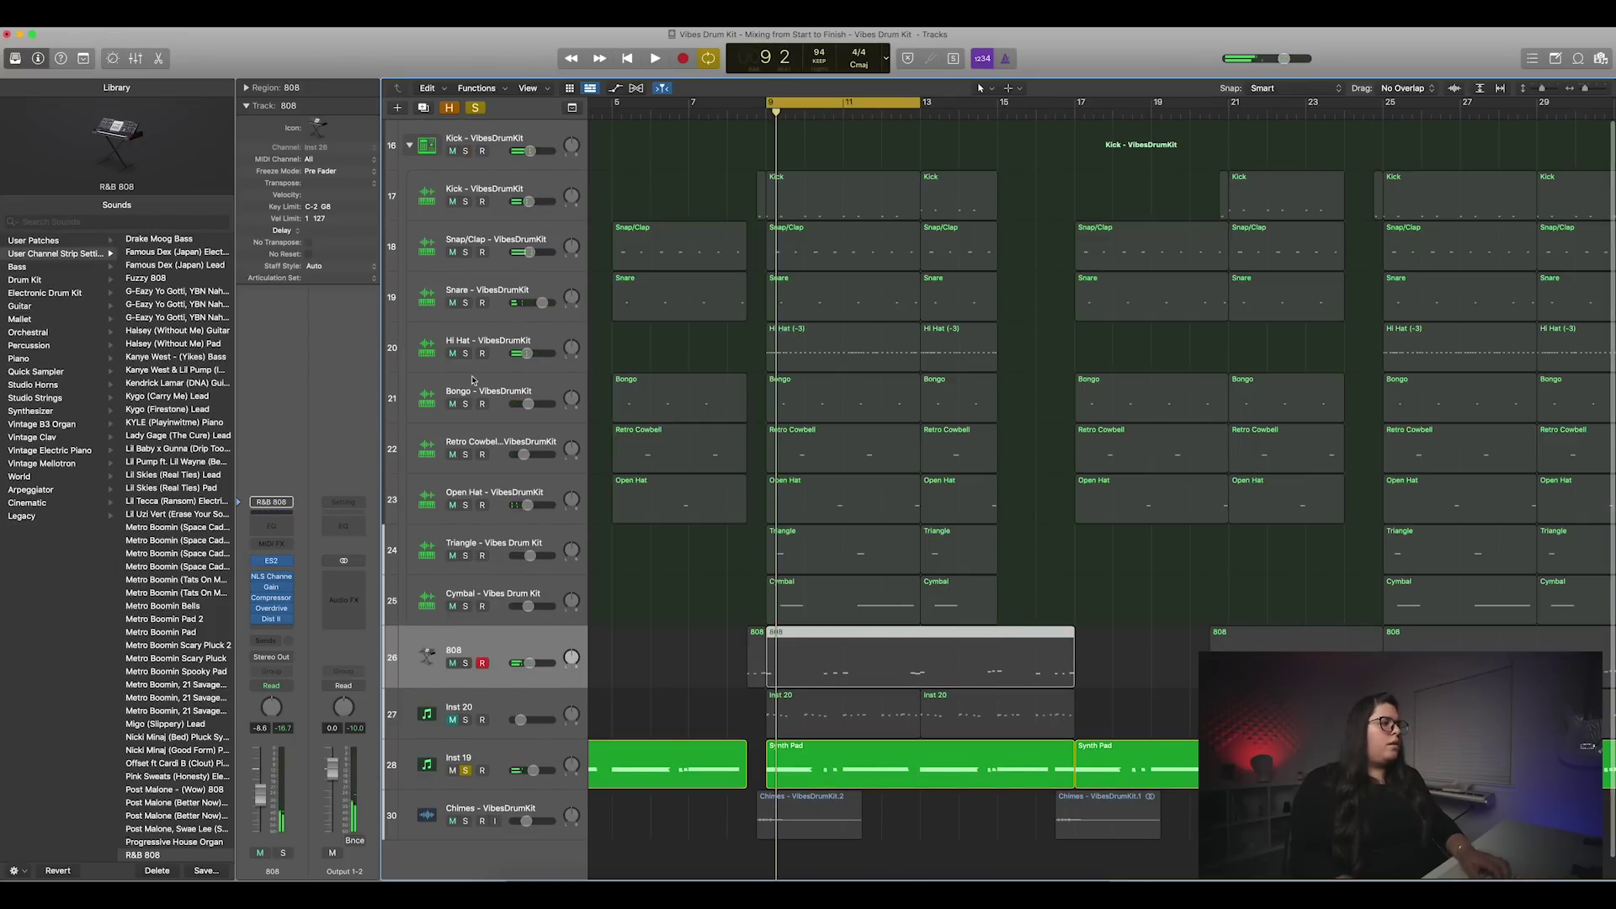
pyautogui.click(465, 771)
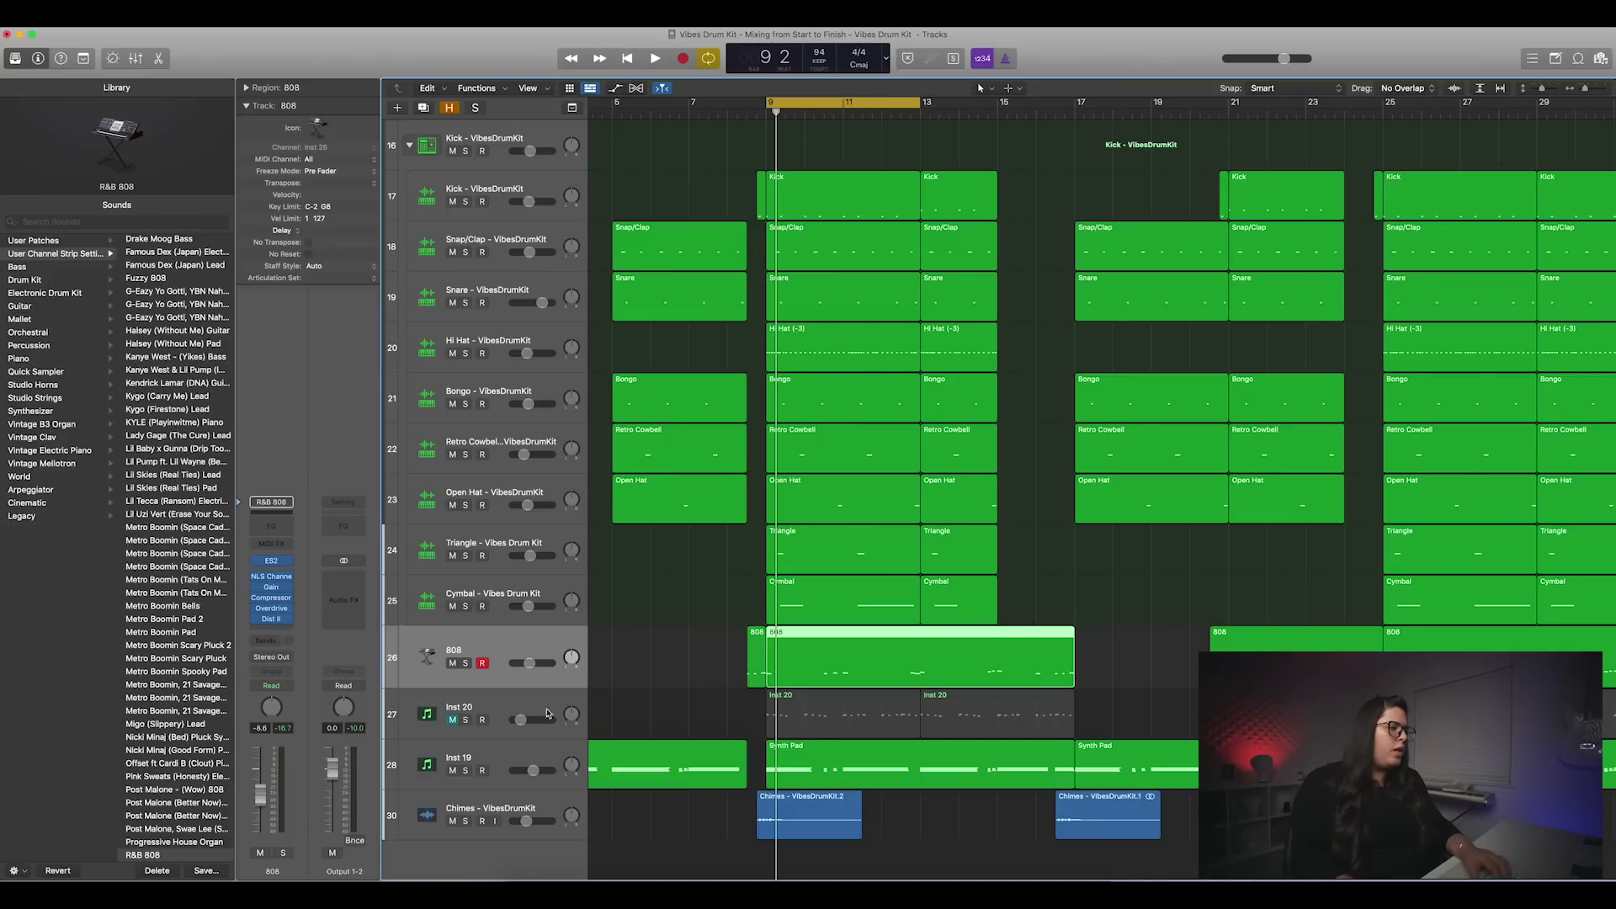
# Step: Unmute the Inst 20 track, bypass its RC-20 Retro Color and Drip plug-ins, and set its volume to 0 dB
pyautogui.click(485, 707)
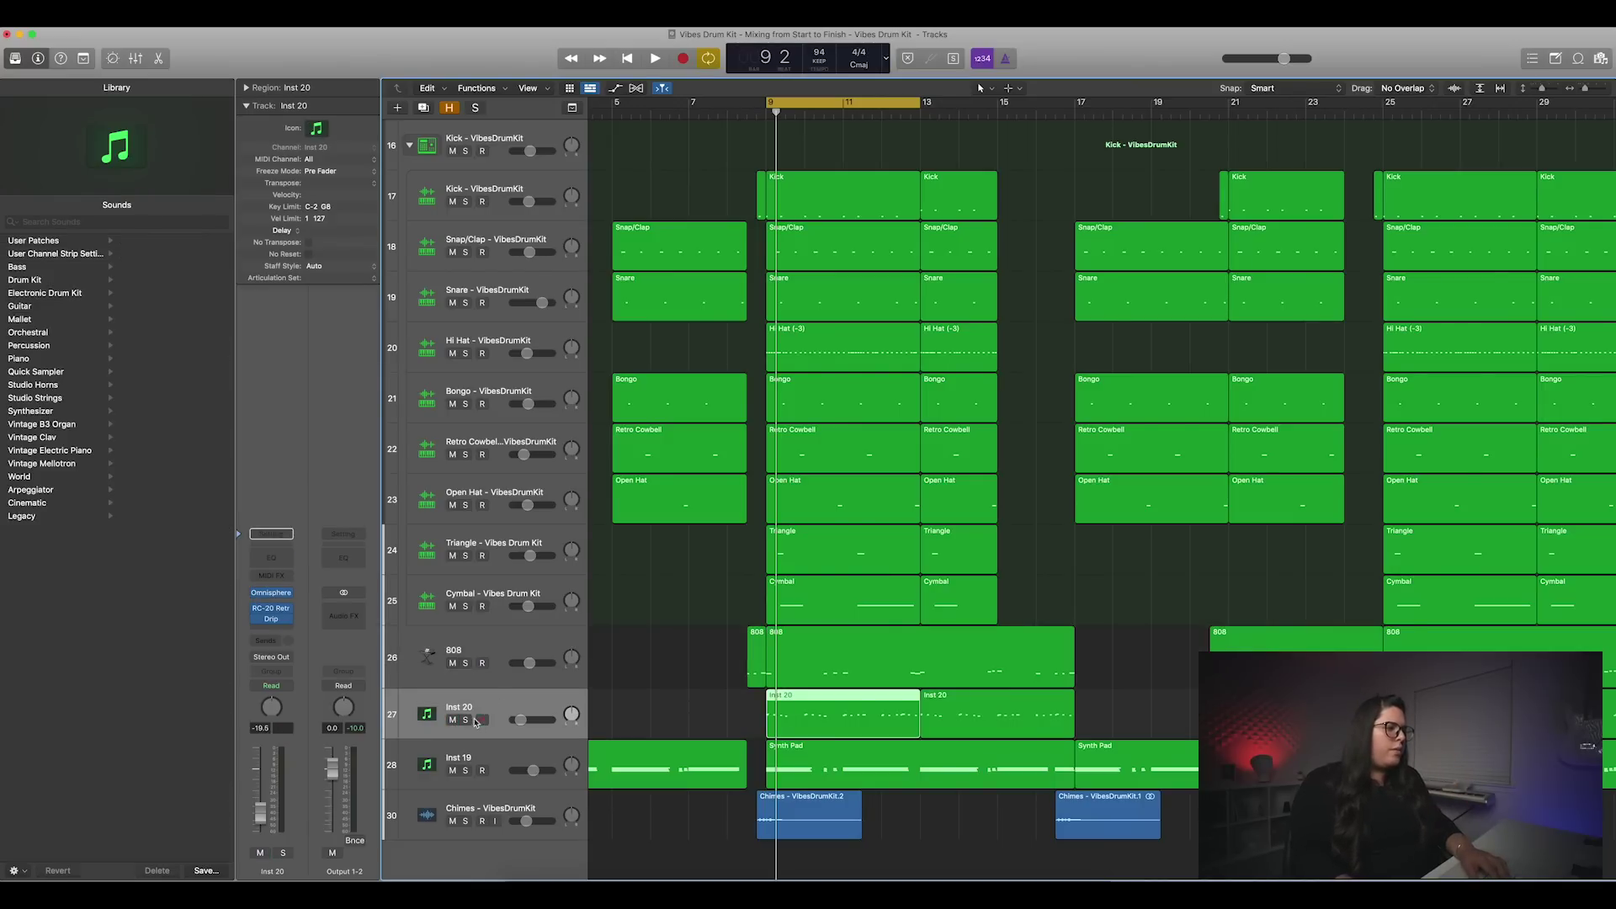
pyautogui.doubleClick(520, 719)
pyautogui.write('0')
pyautogui.press('Return')
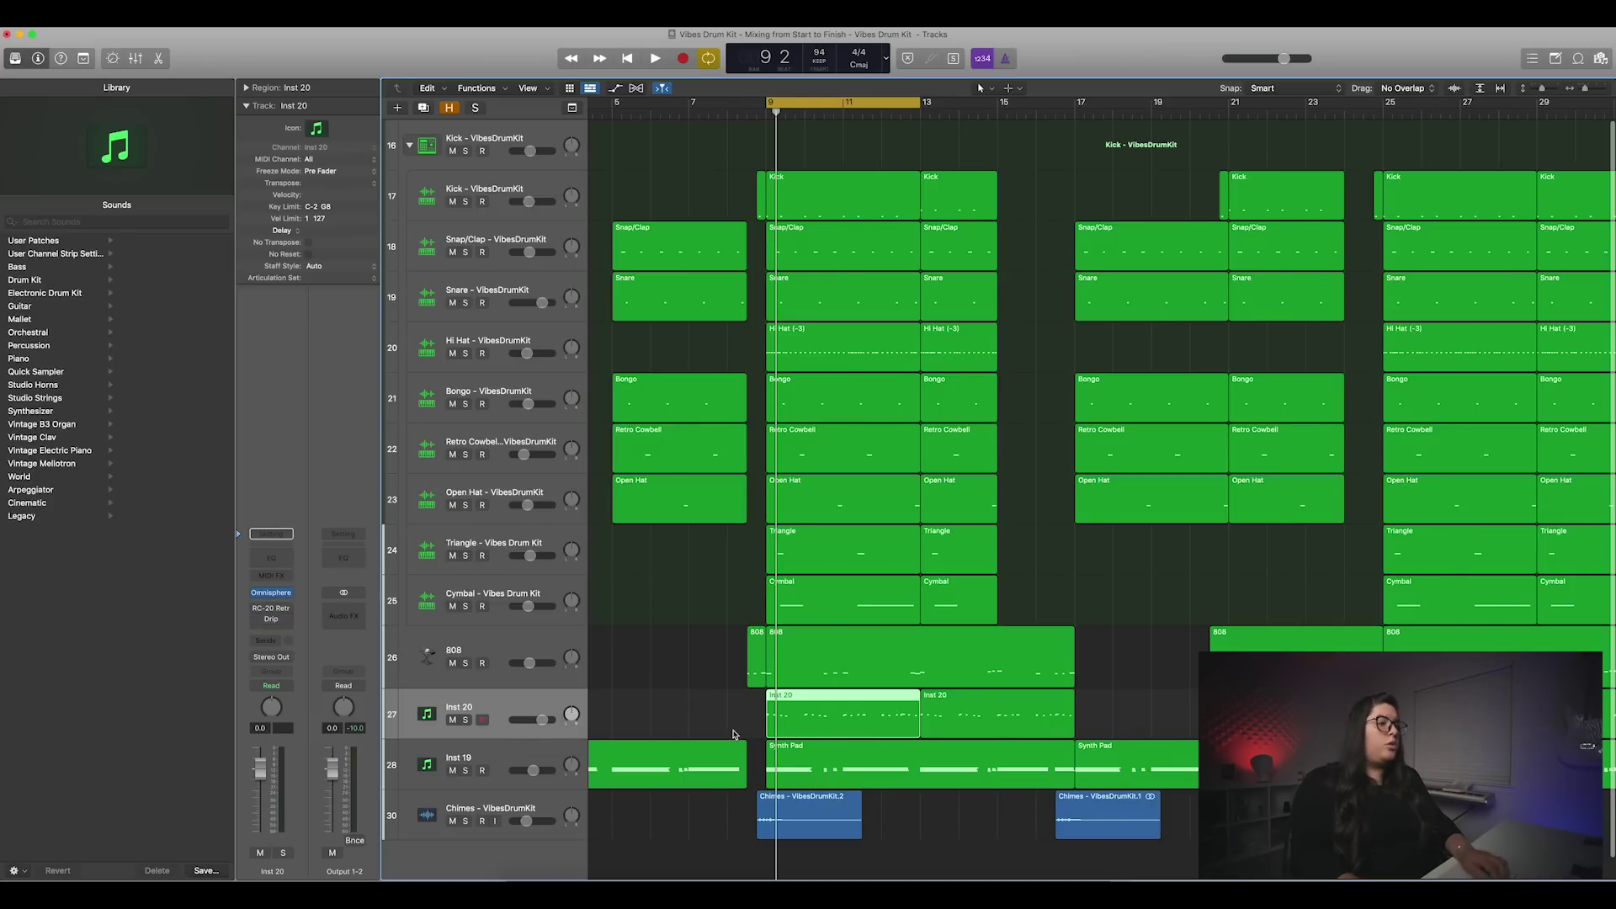
# Step: Solo Inst 20 and play it without its effects to check its raw level
pyautogui.press('s')
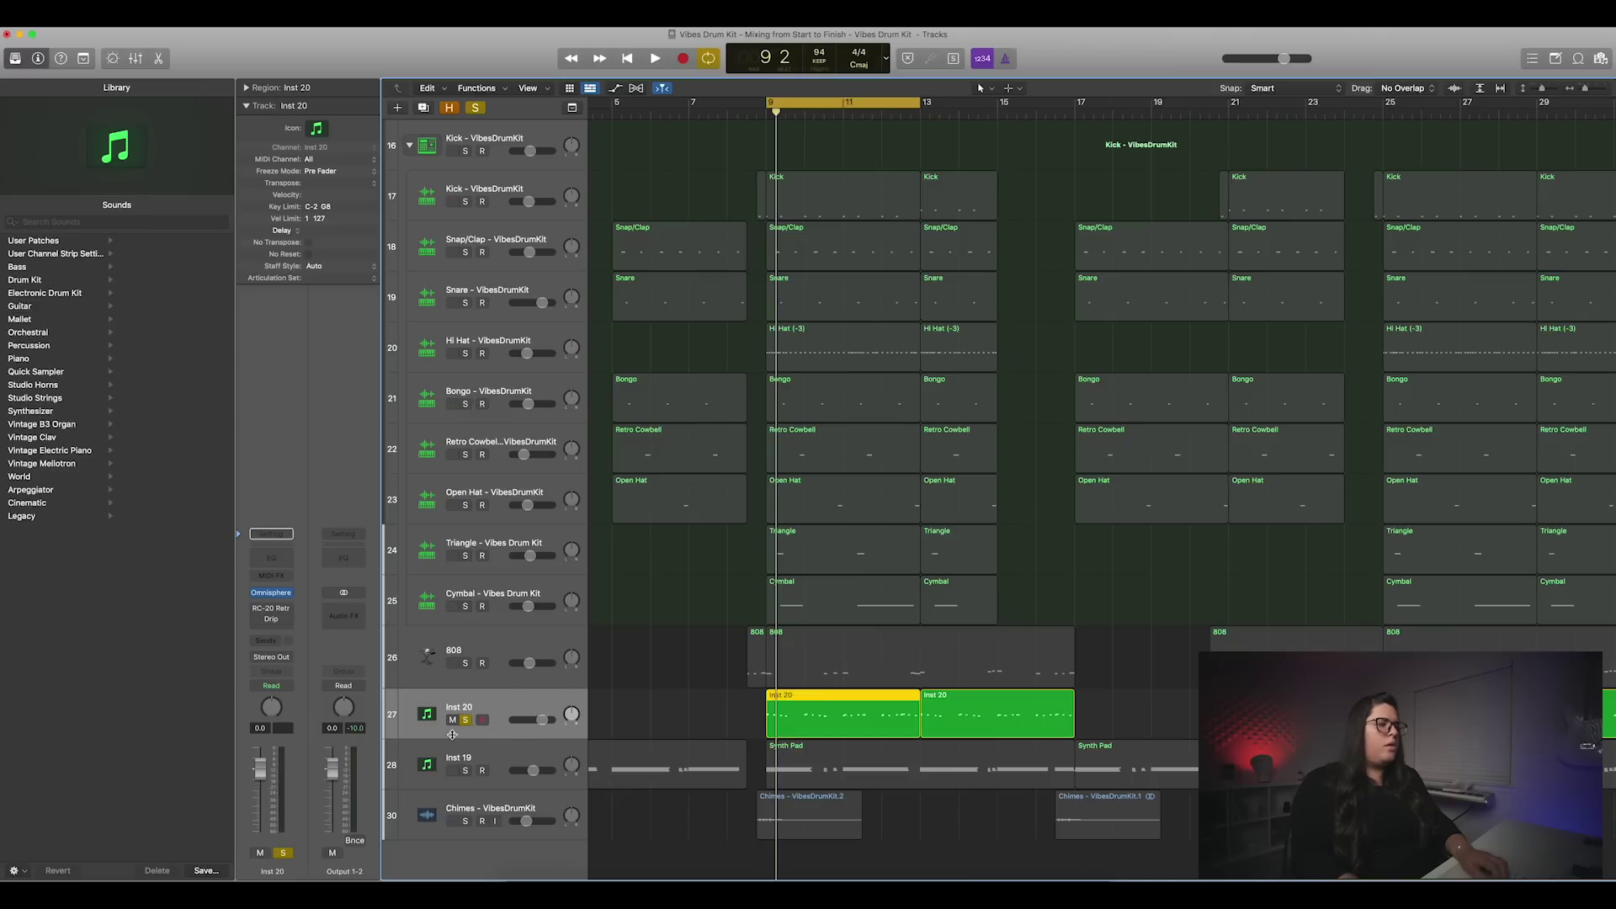
pyautogui.press('space')
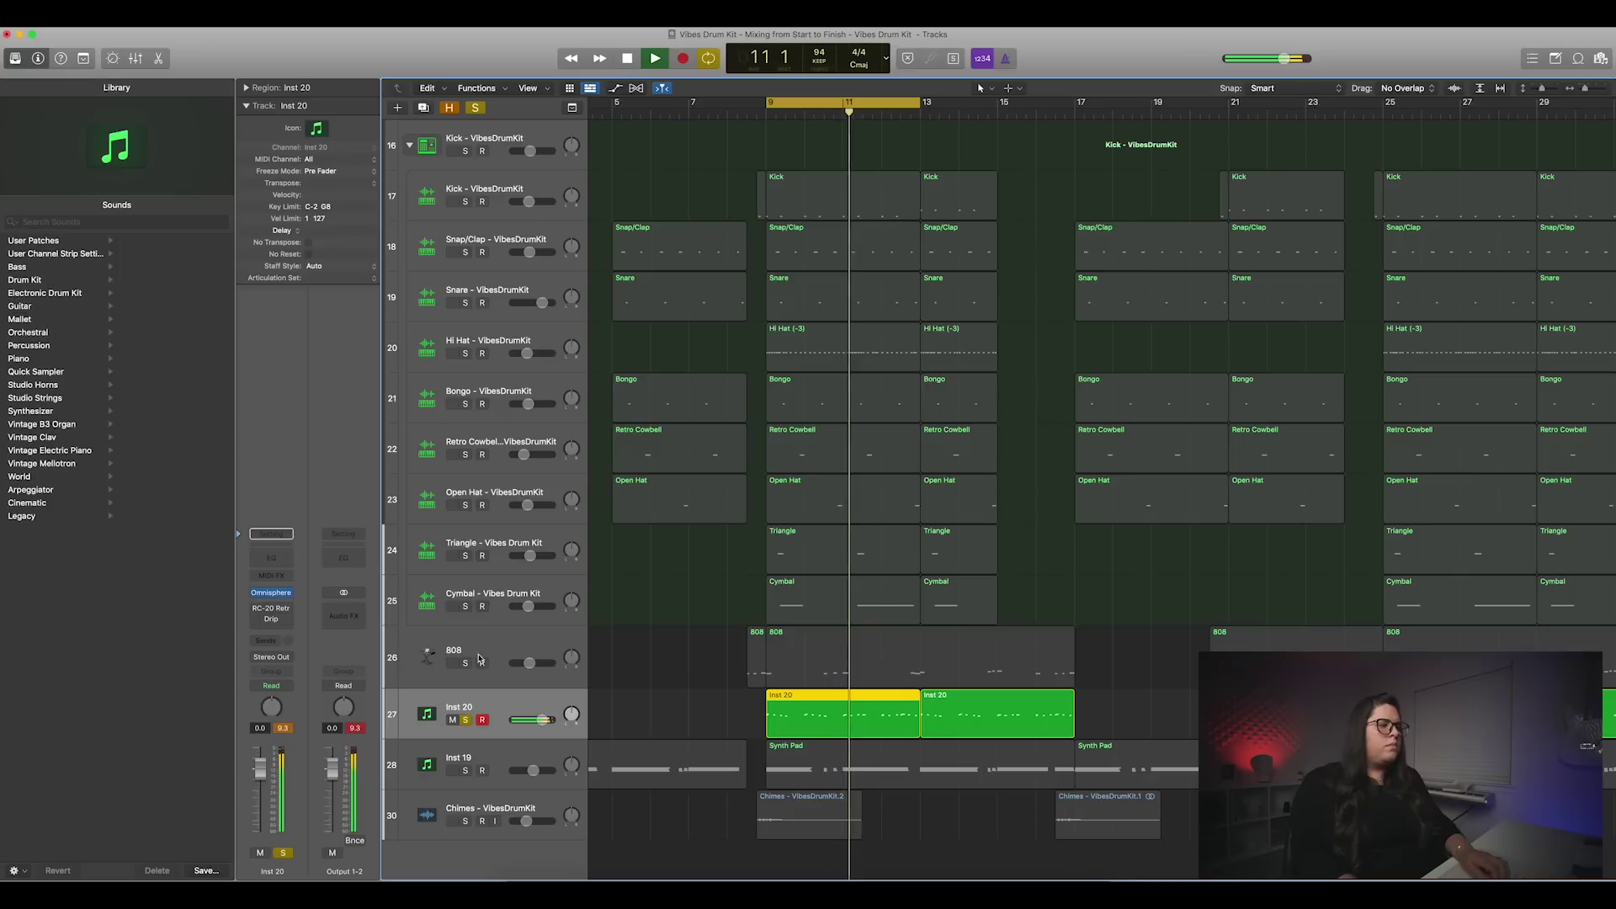
pyautogui.press('space')
# Step: Insert a Gain plug-in before RC-20 Retro Color on Inst 20 and lower its gain to -14.5 dB while playing
pyautogui.moveTo(274, 629); pyautogui.dragTo(274, 631)
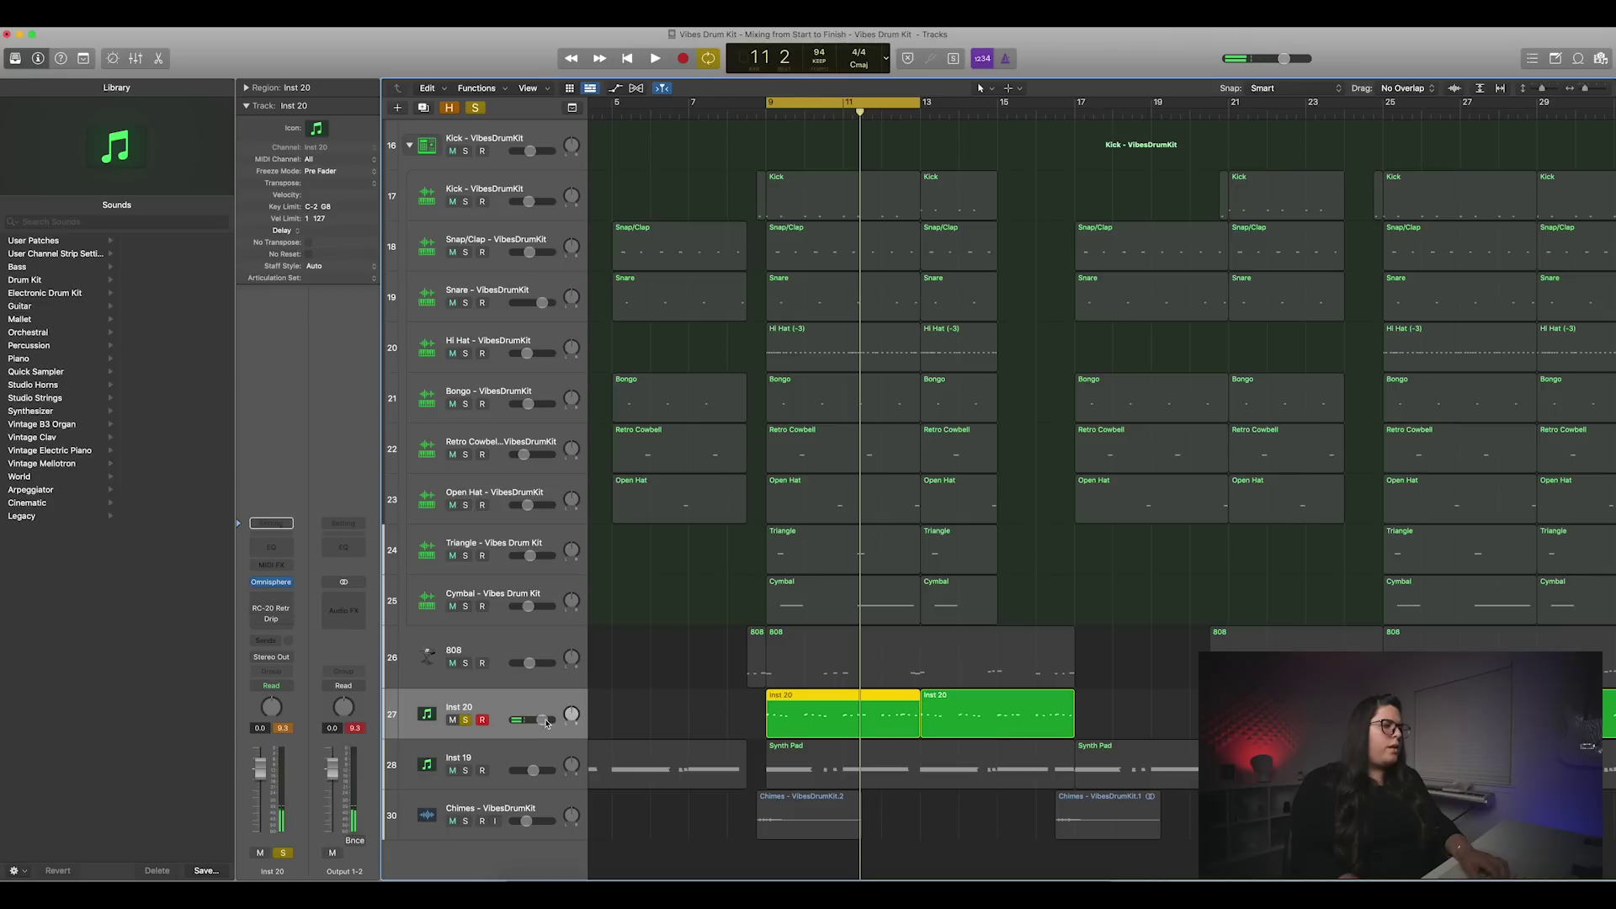
pyautogui.click(290, 603)
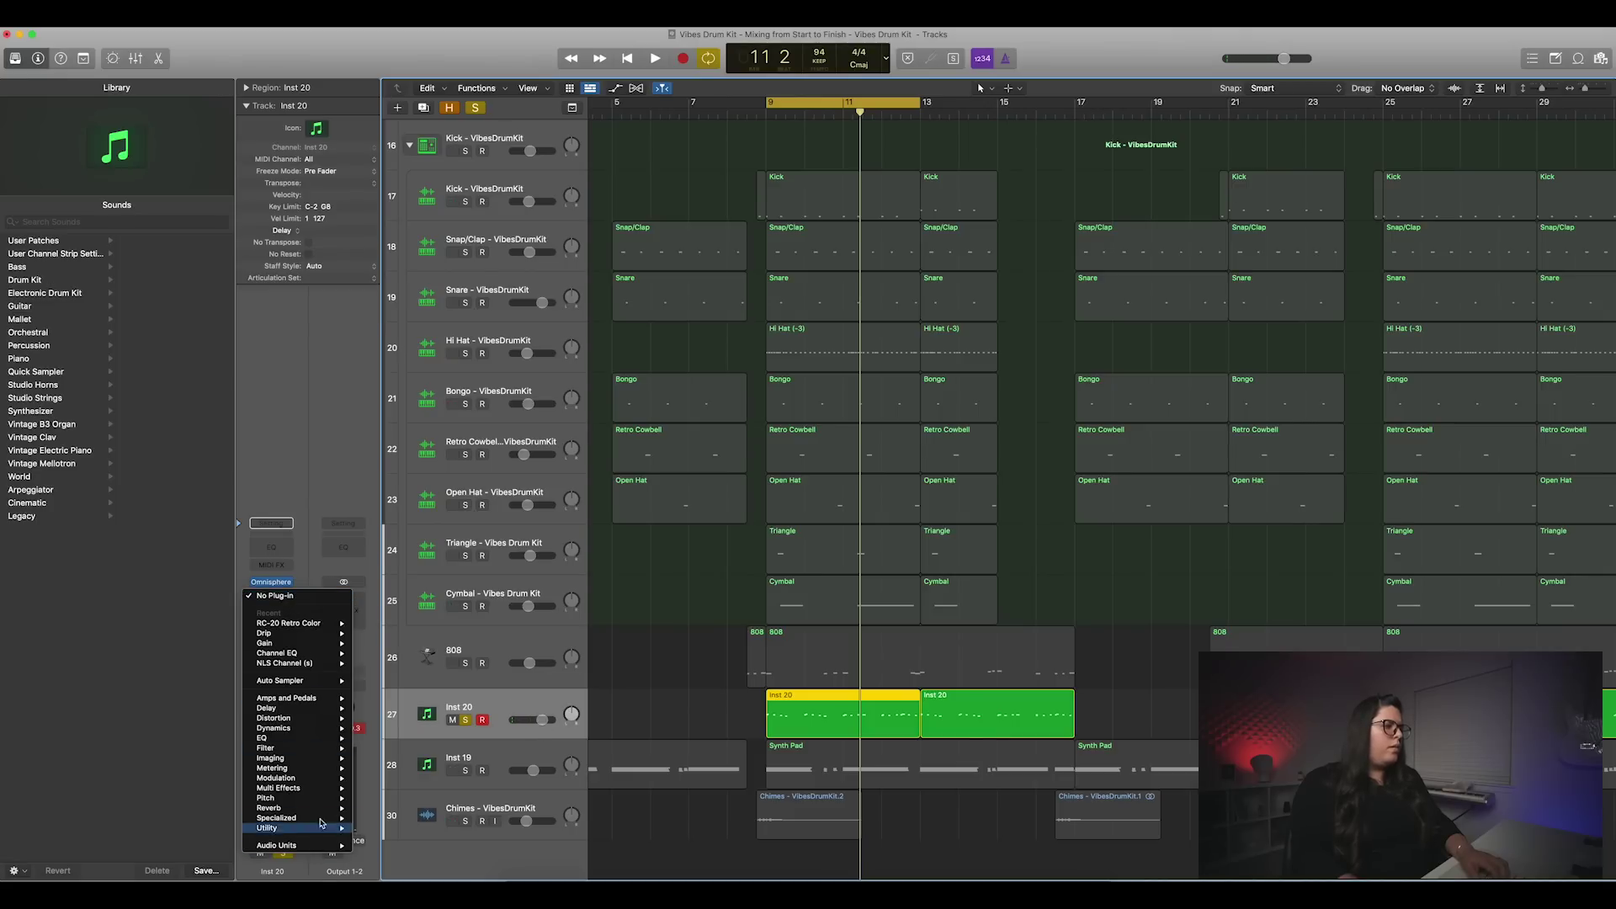
pyautogui.click(404, 828)
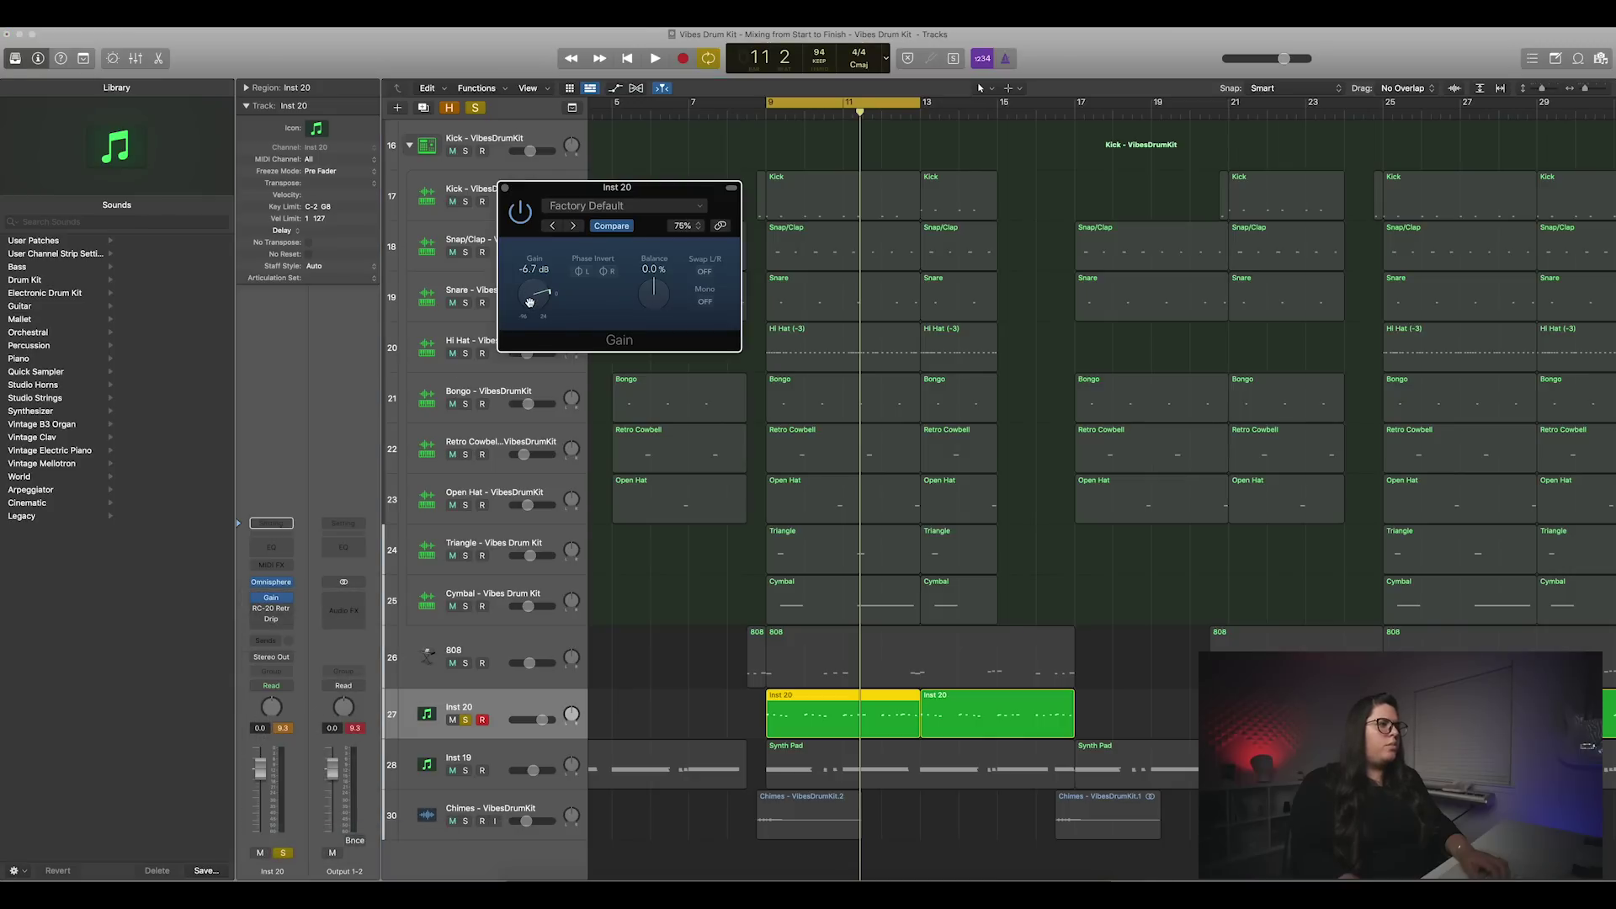
pyautogui.press('space')
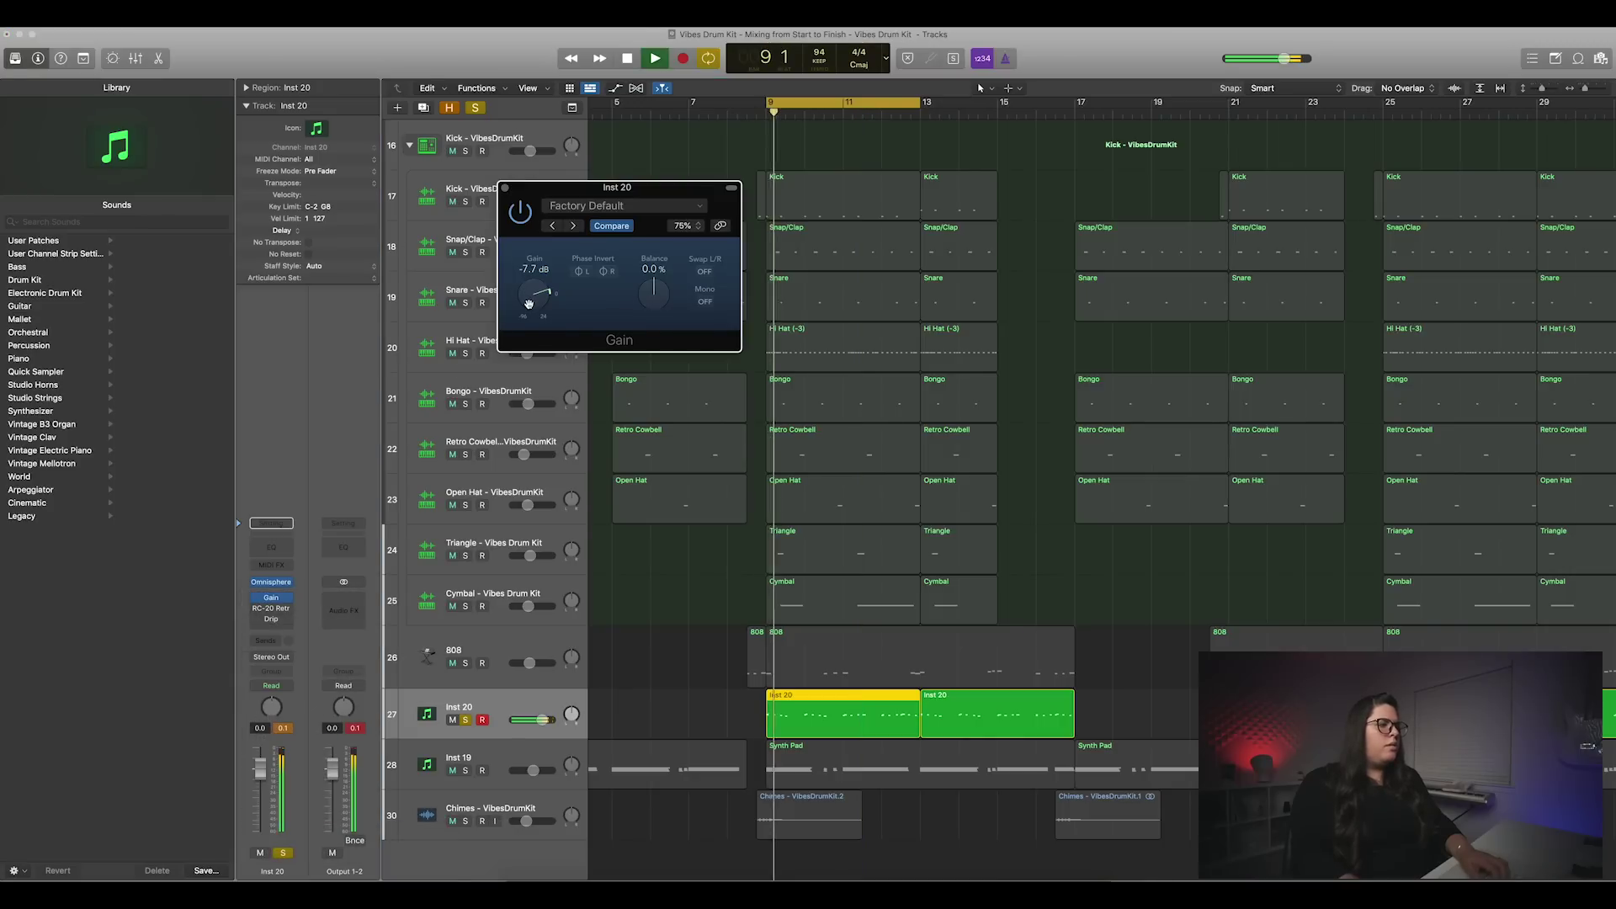
pyautogui.moveTo(530, 303); pyautogui.dragTo(533, 310)
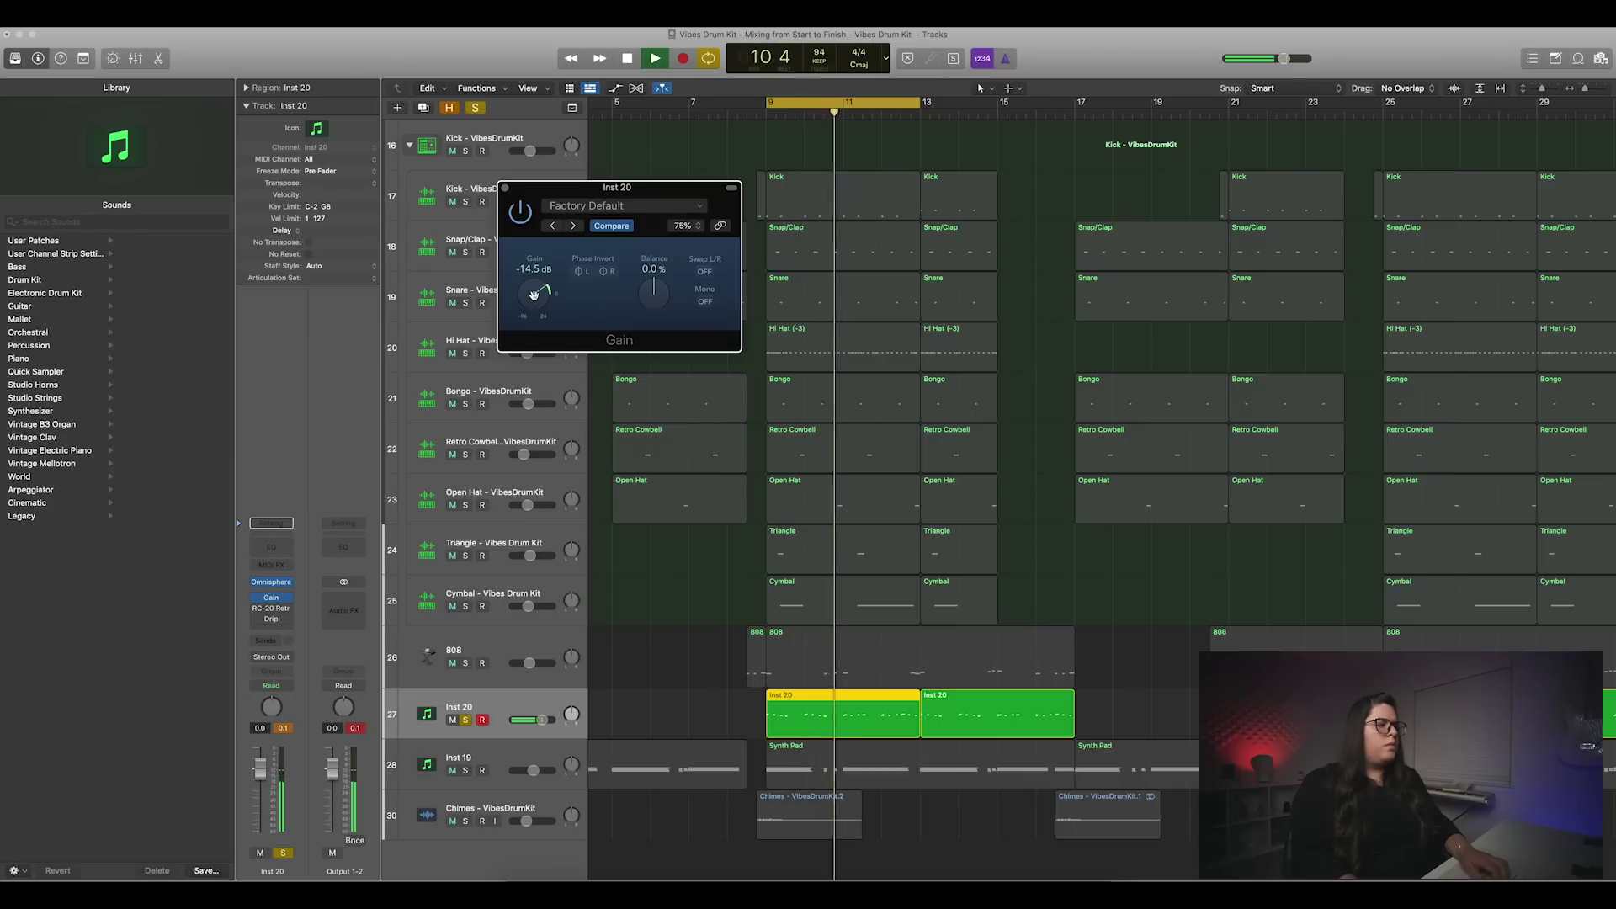
pyautogui.click(507, 189)
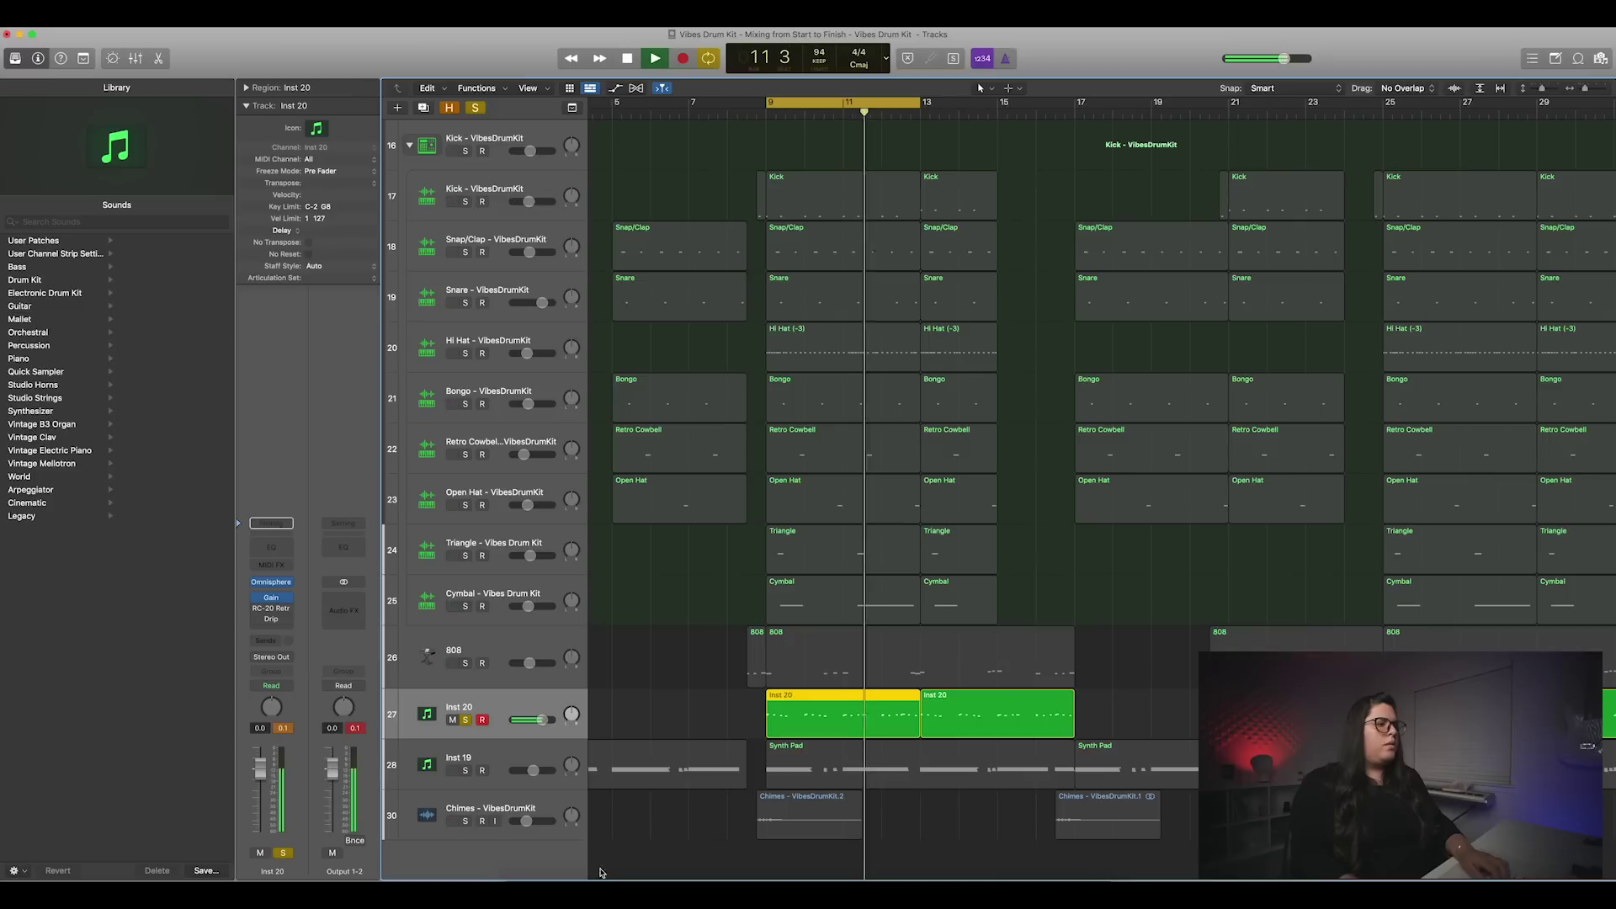
pyautogui.press('space')
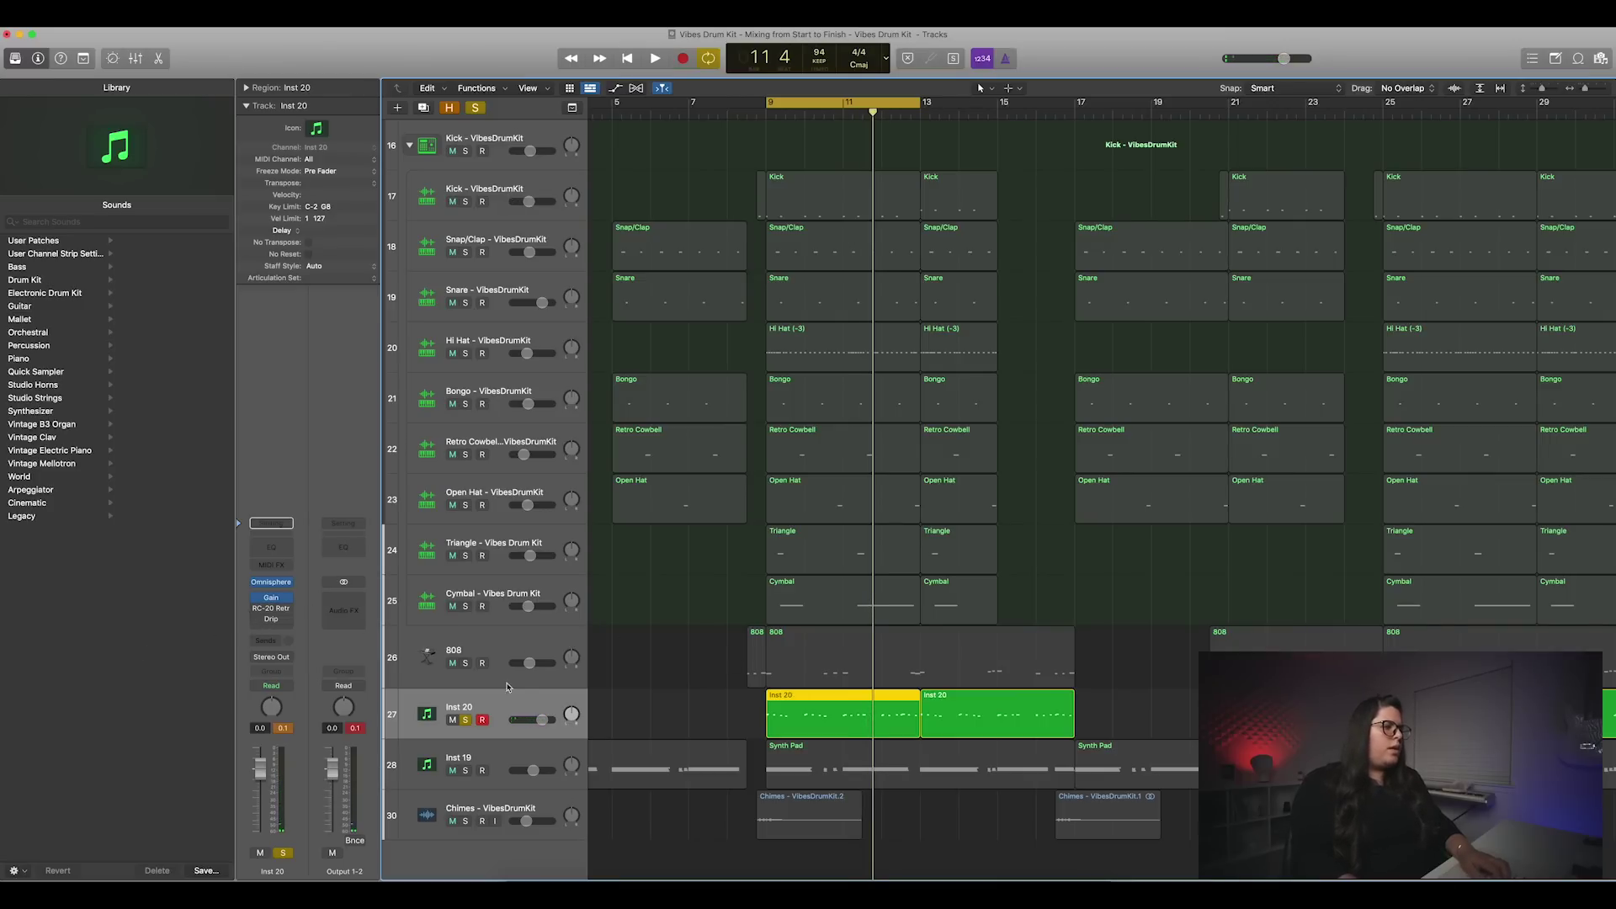
# Step: Turn on Inst 20's RC-20 Retro Color, listen to it during playback, and close the plug-in
pyautogui.click(271, 608)
pyautogui.press('space')
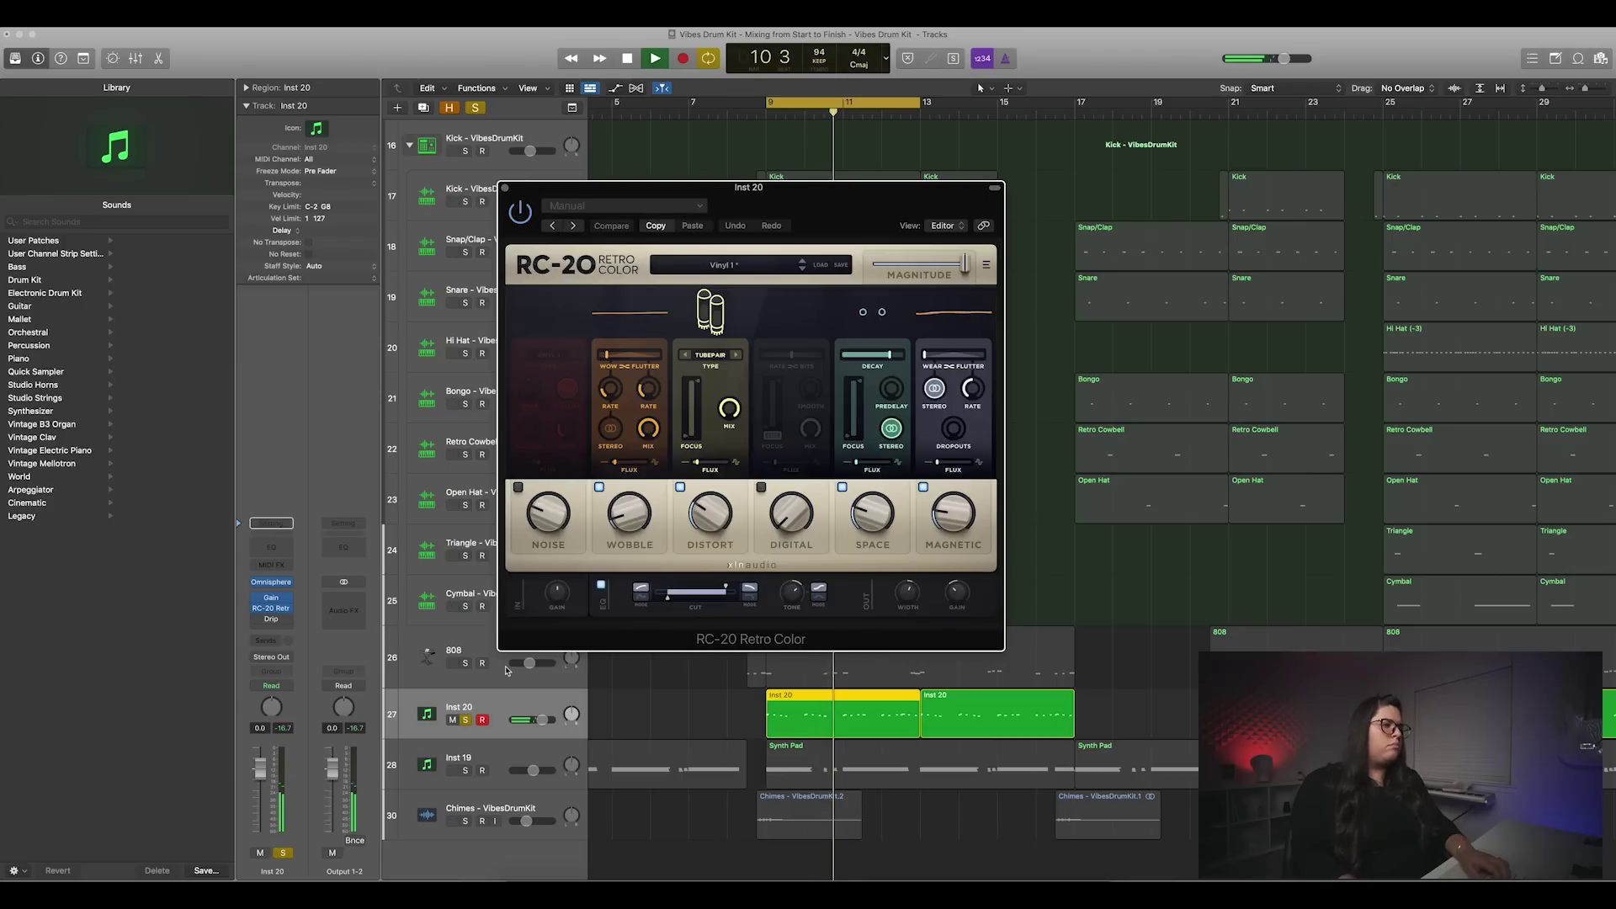
pyautogui.click(505, 190)
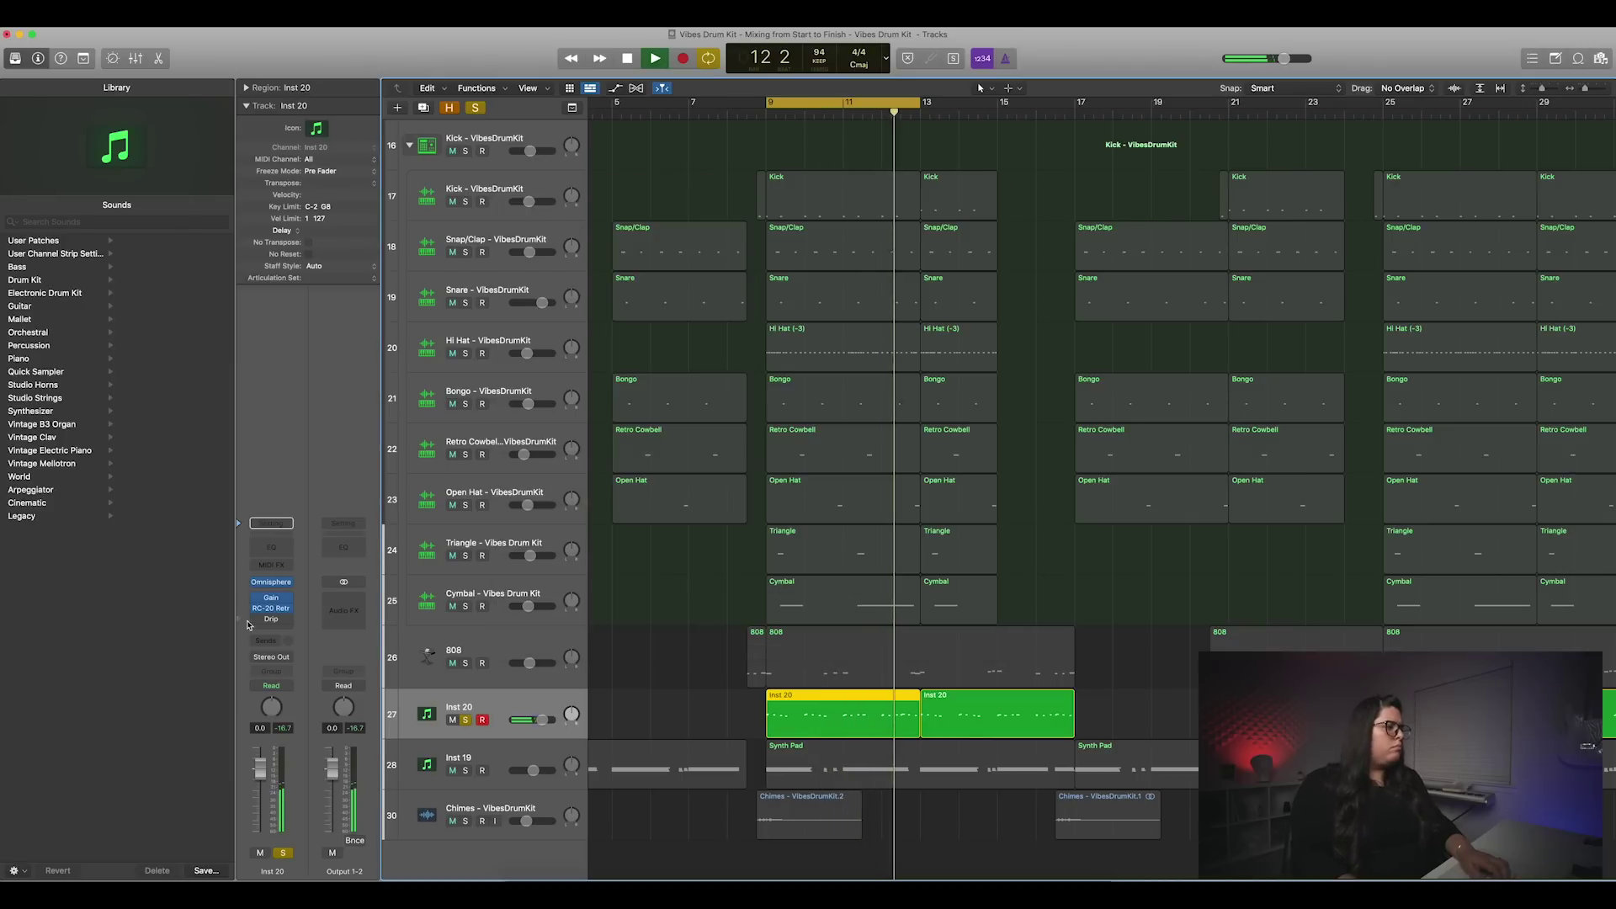
# Step: Turn on Inst 20's Drip plug-in with the APEX preset, listen to the soloed track, and close the plug-in
pyautogui.click(271, 620)
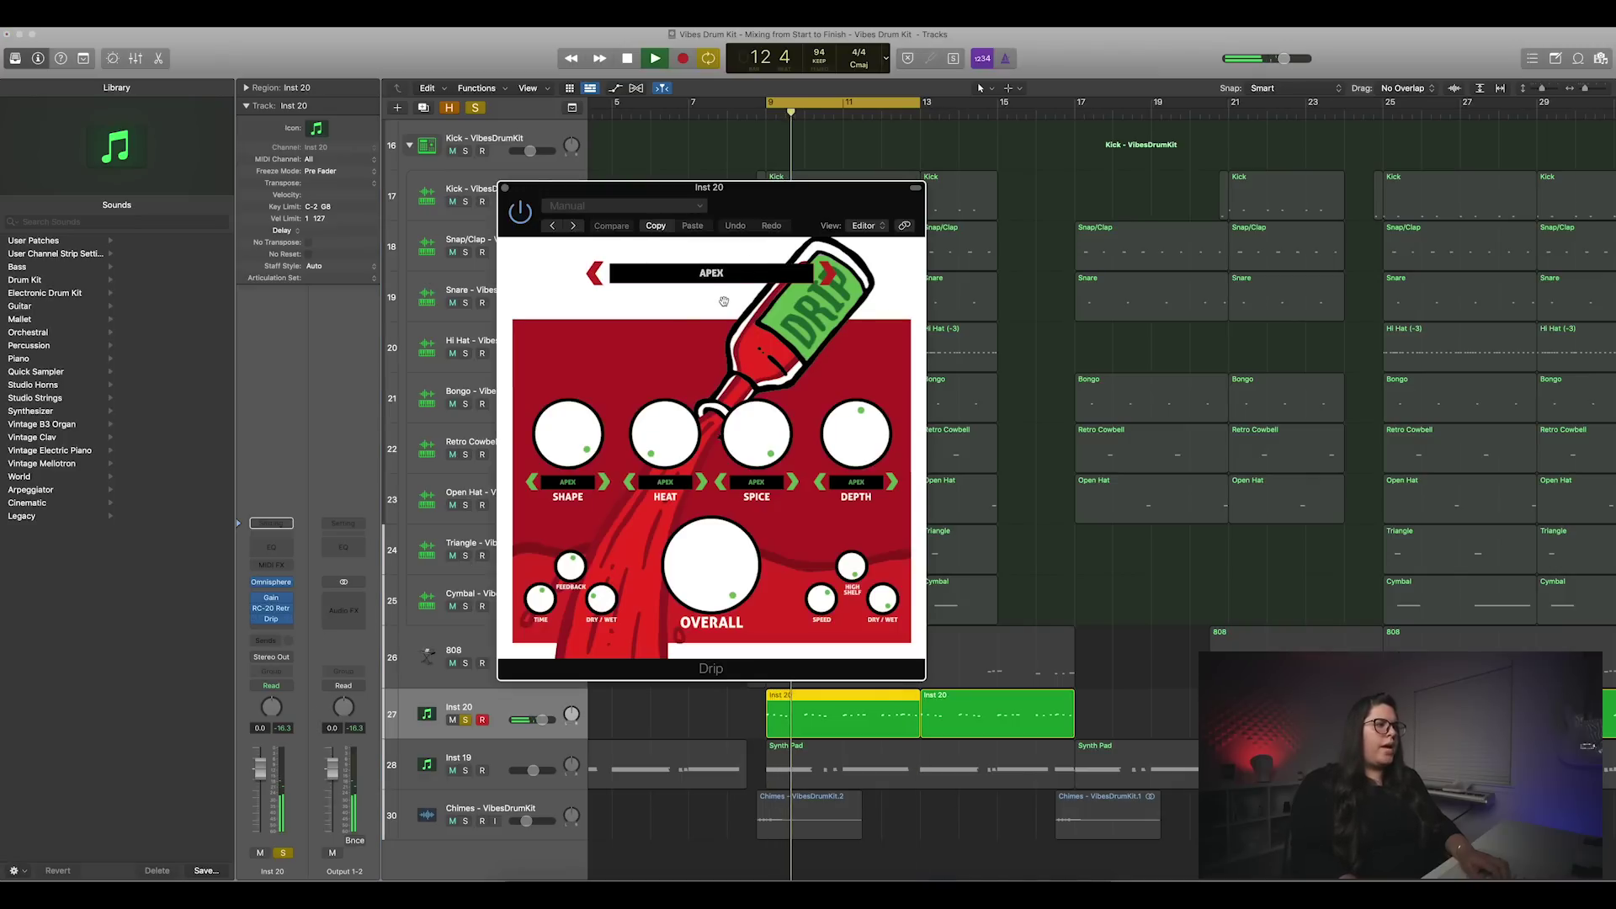
pyautogui.press('space')
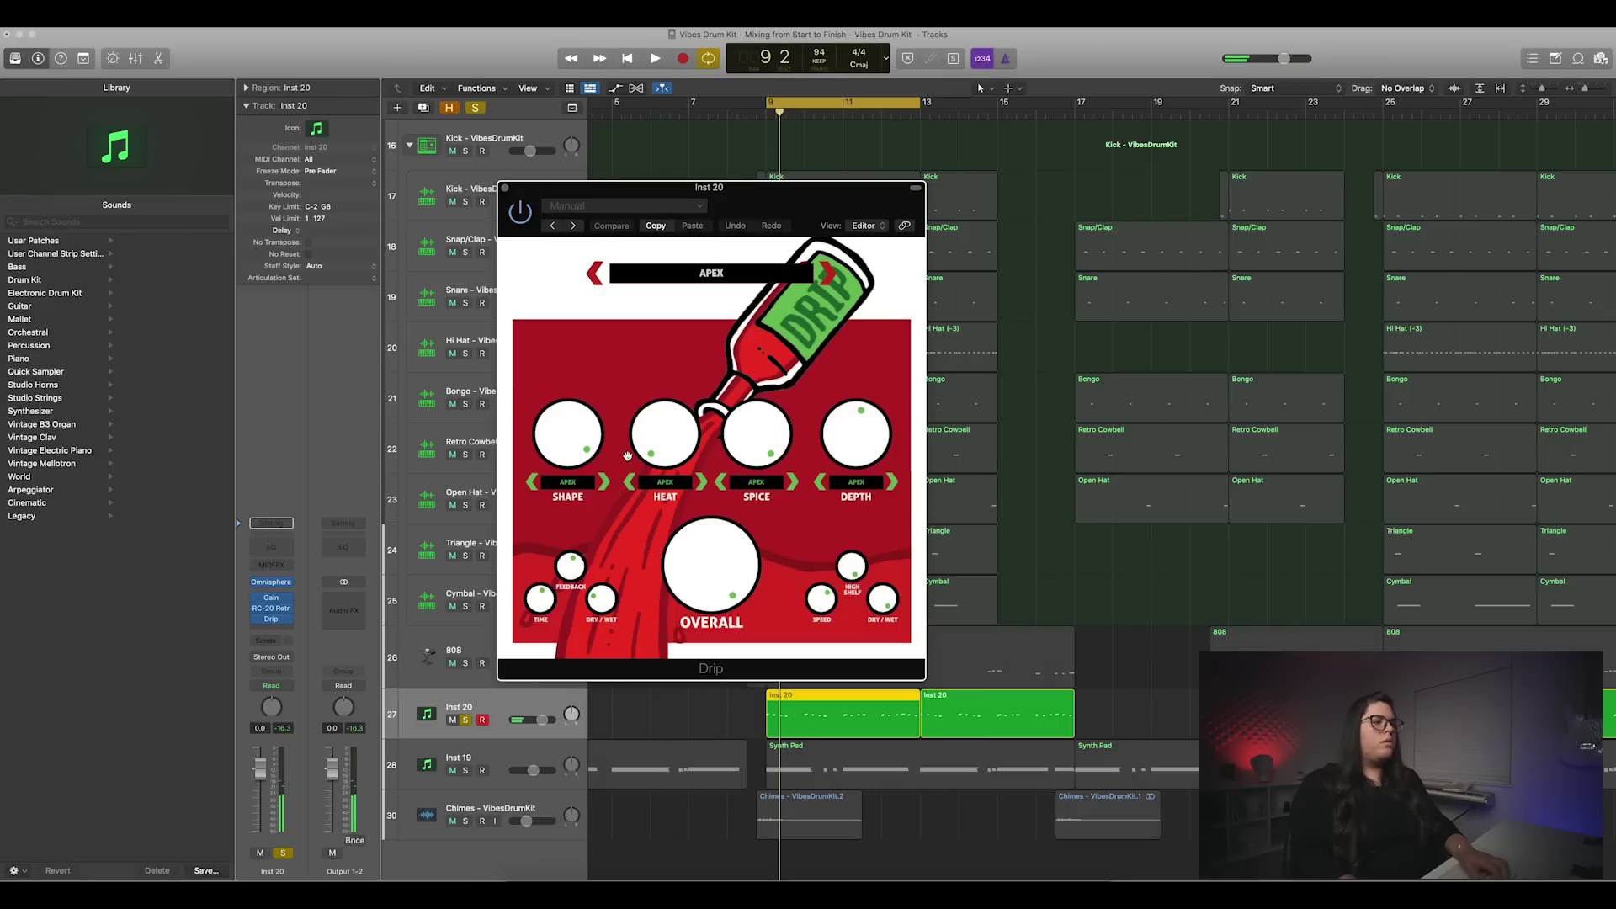
pyautogui.press('space')
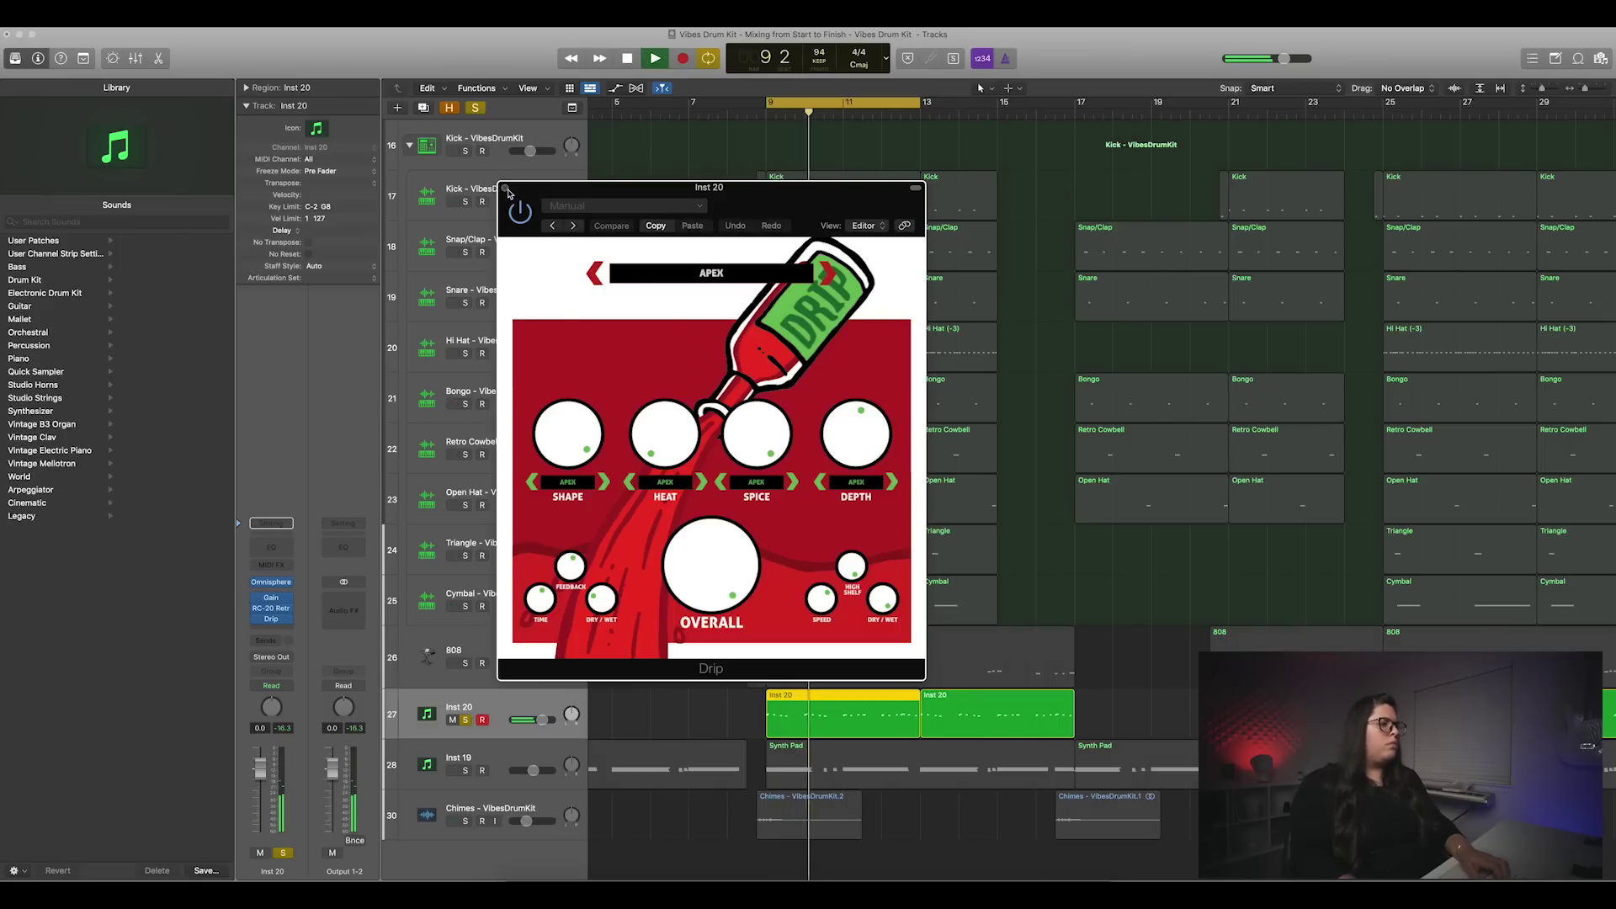
pyautogui.click(506, 188)
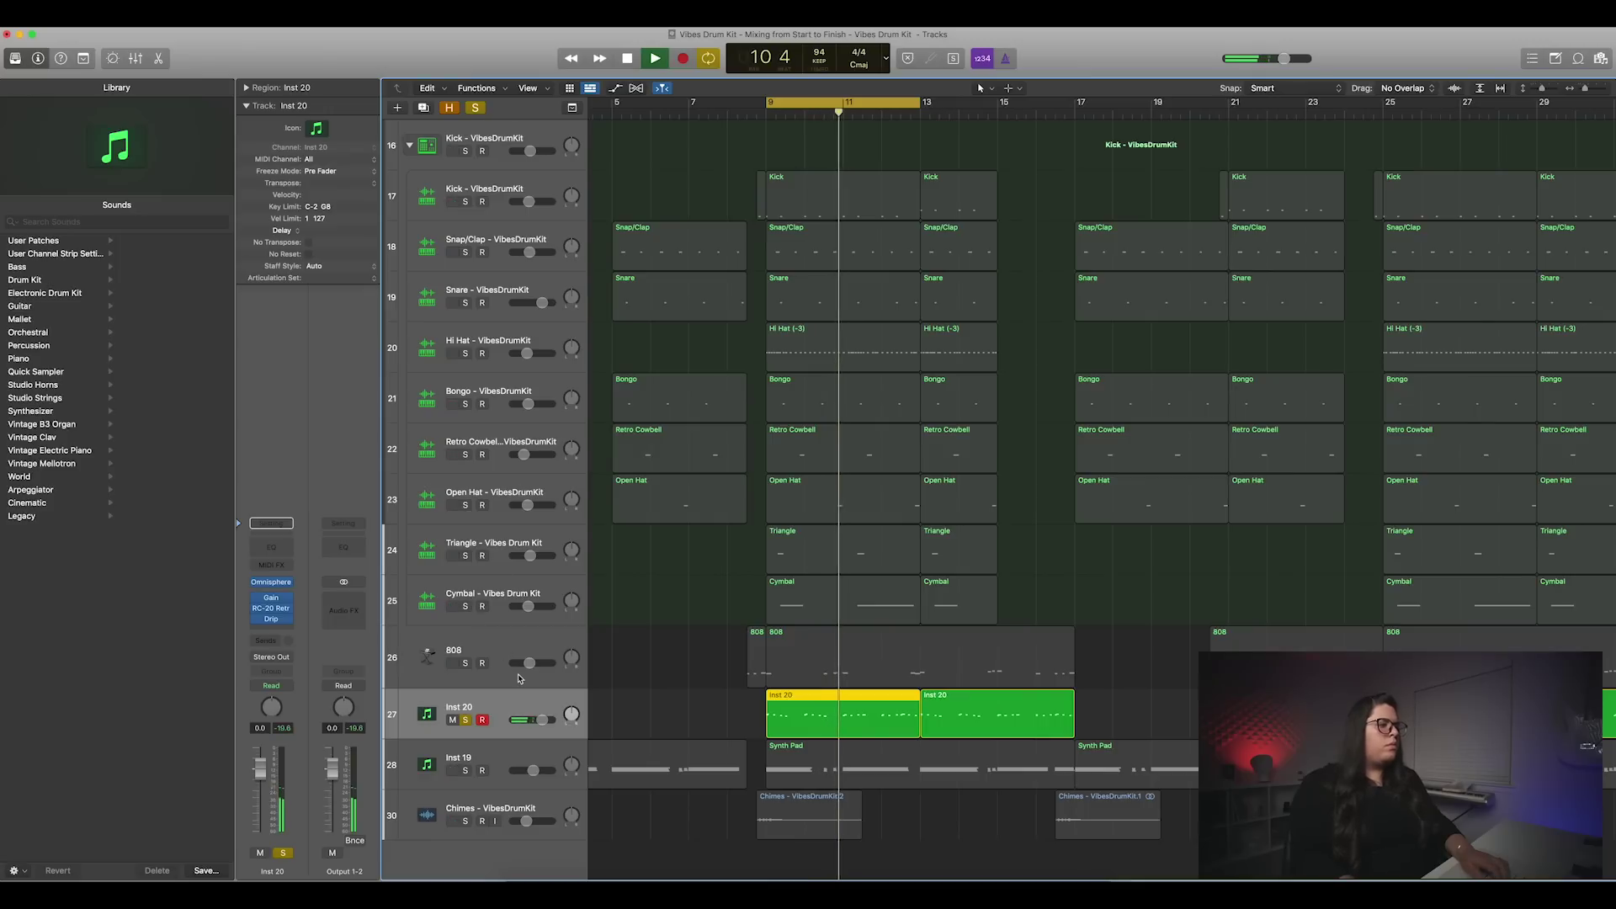
pyautogui.press('space')
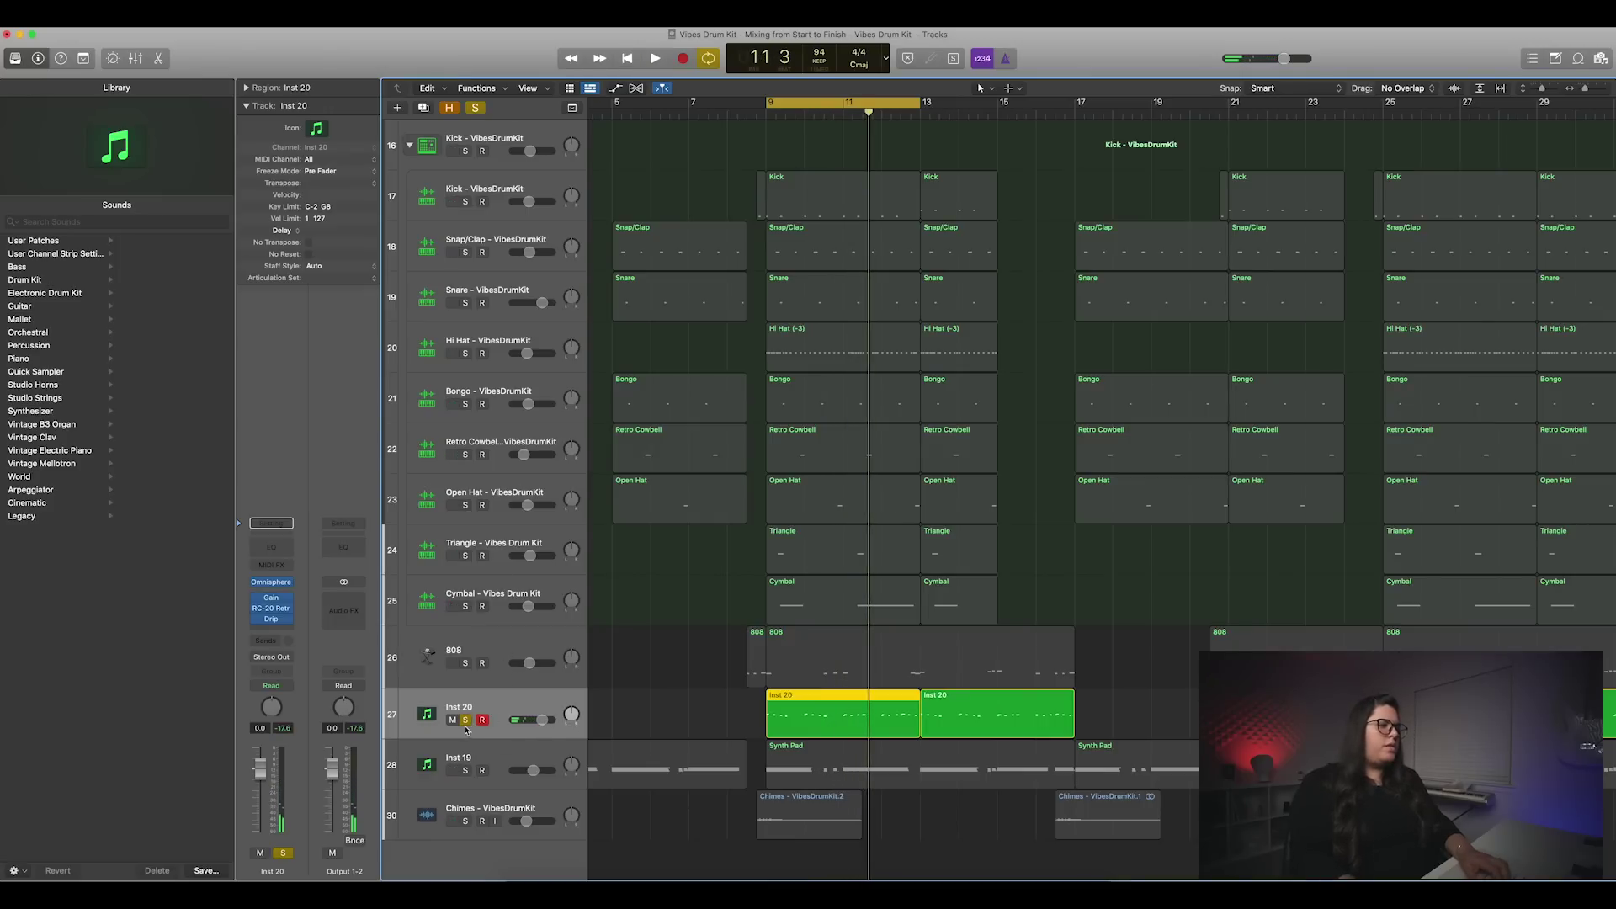
# Step: Take Inst 20 out of solo, mute the Chimes track, and play the other tracks together to judge Inst 20's level
pyautogui.click(465, 720)
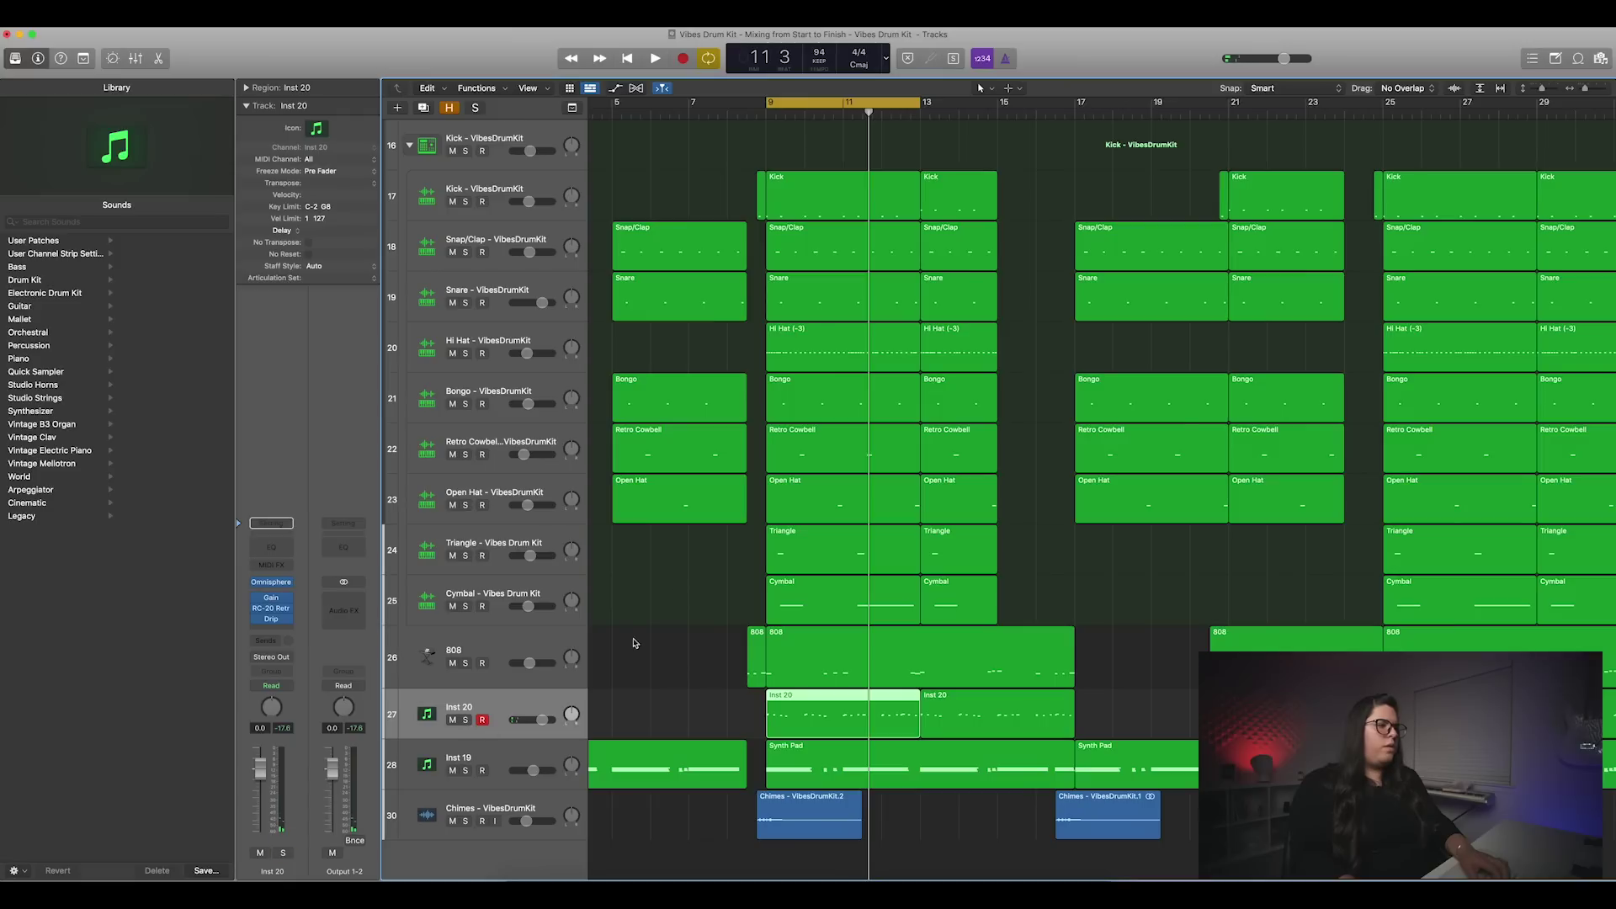
pyautogui.click(454, 822)
pyautogui.press('space')
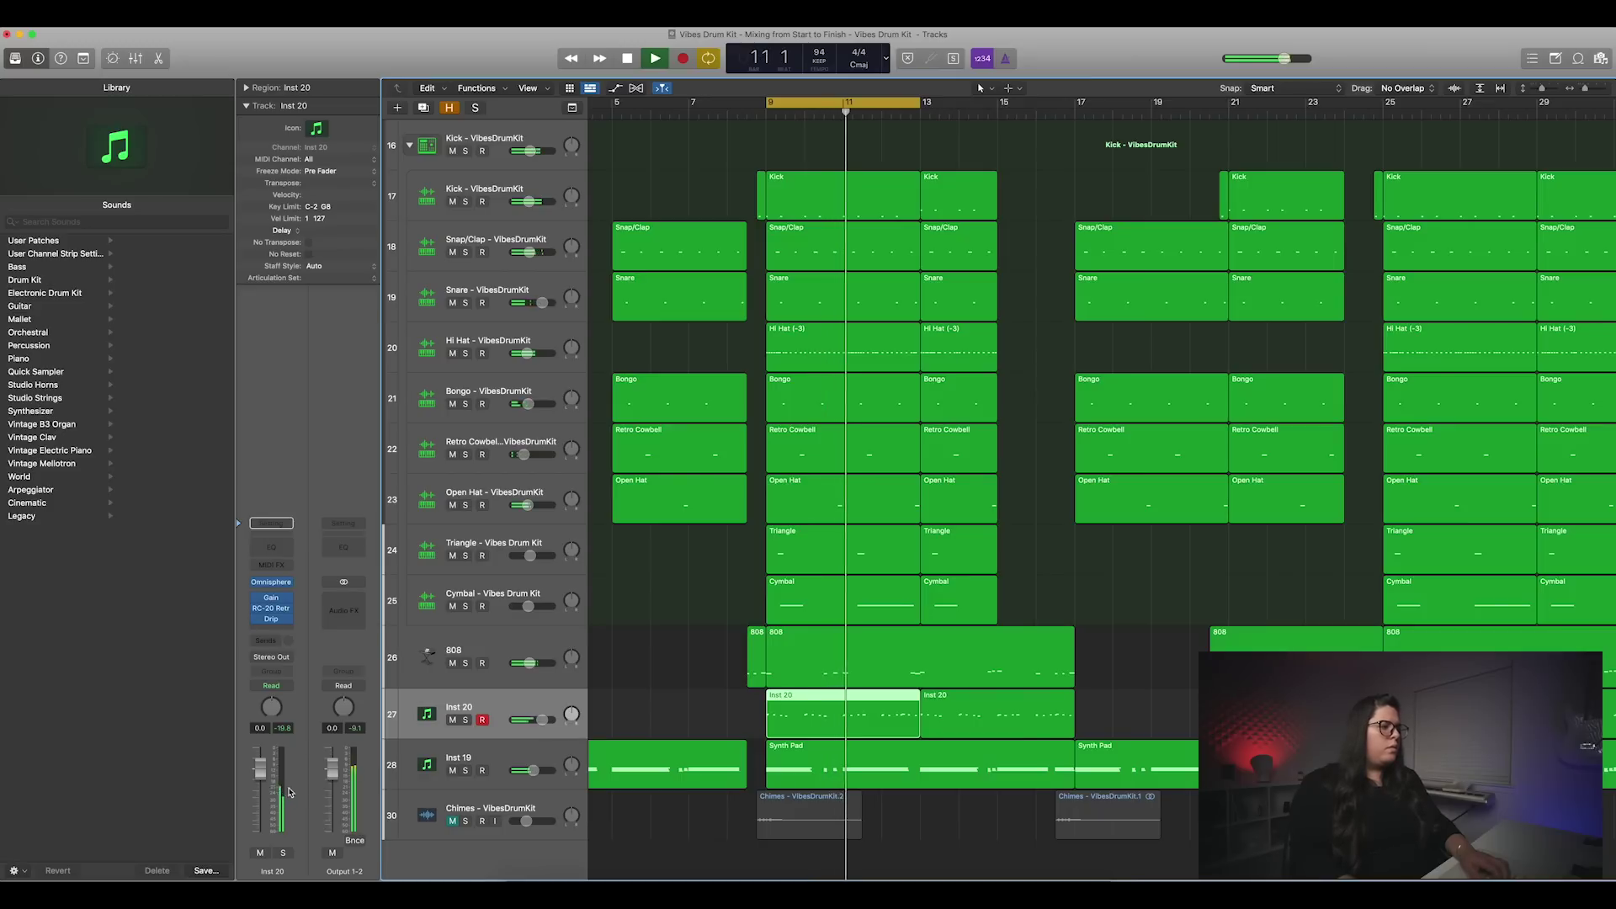
pyautogui.press('space')
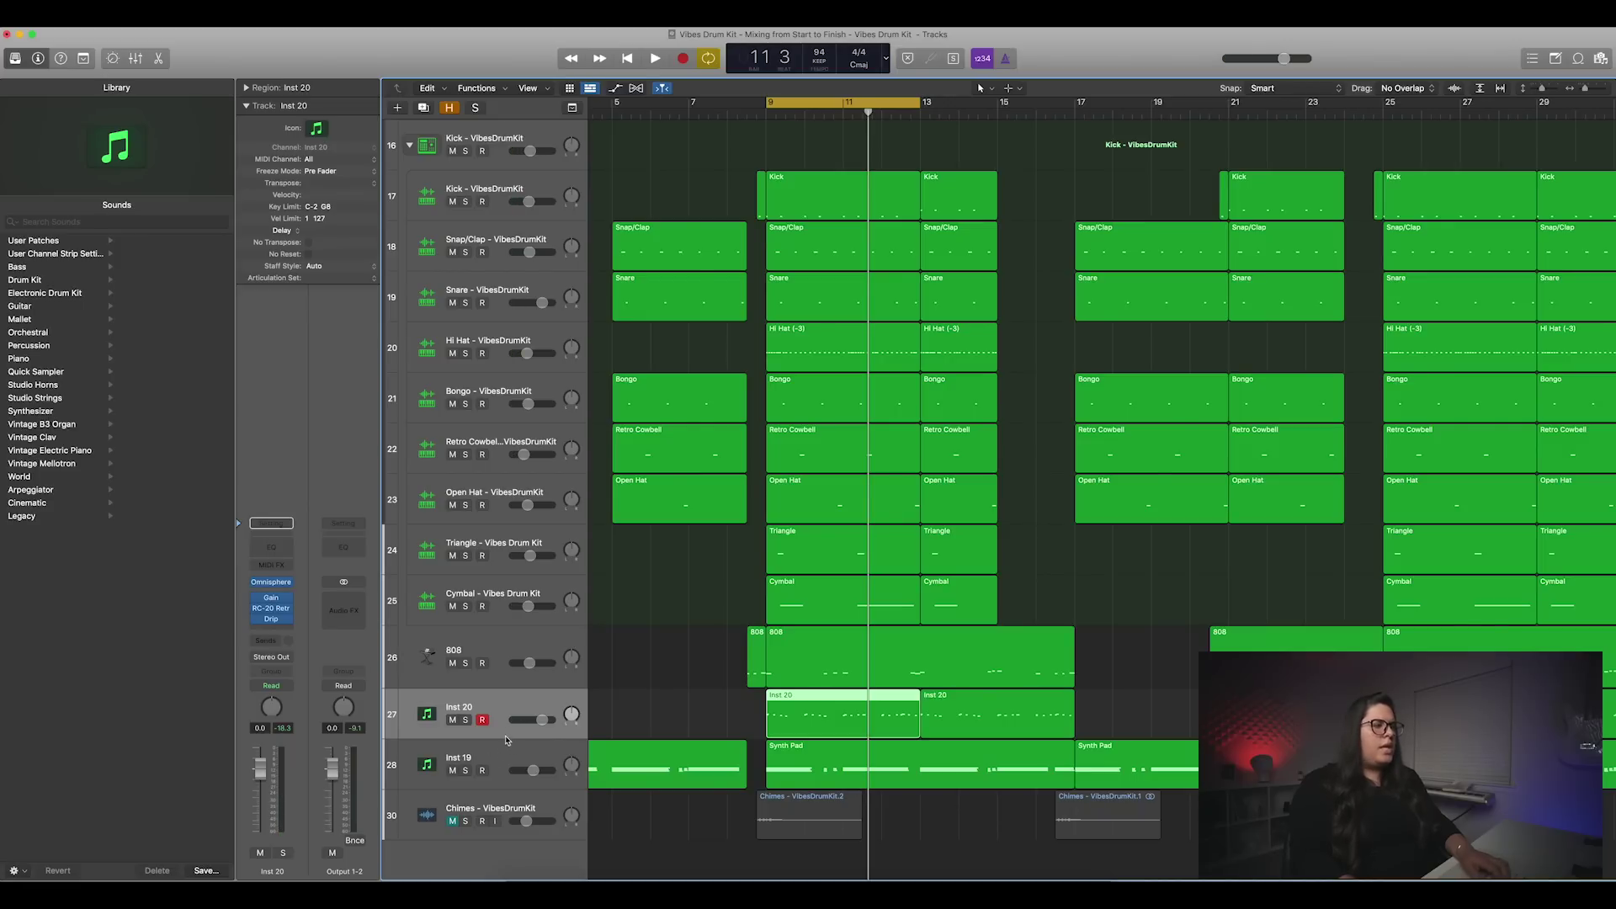
pyautogui.press('space')
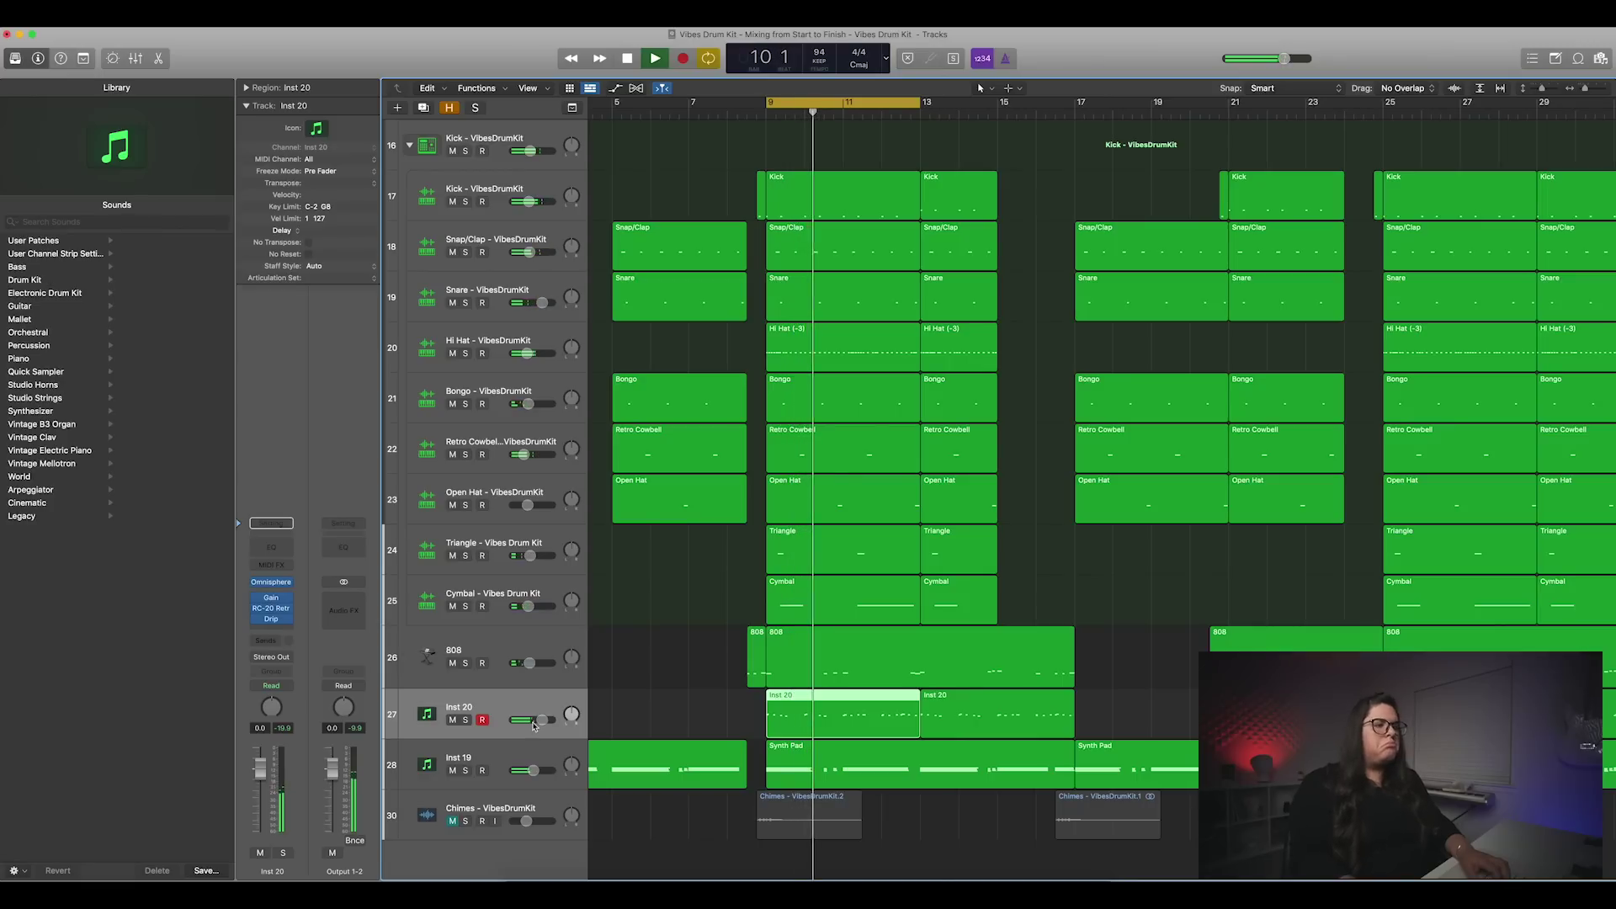
# Step: Set Inst 20's track volume to -2.5 dB while the bars 9 to 13 loop plays, and stop playback
pyautogui.moveTo(533, 726); pyautogui.dragTo(536, 720)
pyautogui.press('space')
pyautogui.moveTo(545, 724)
pyautogui.mouseDown()
pyautogui.moveTo(530, 720)
pyautogui.moveTo(545, 722)
pyautogui.mouseUp()
pyautogui.press('space')
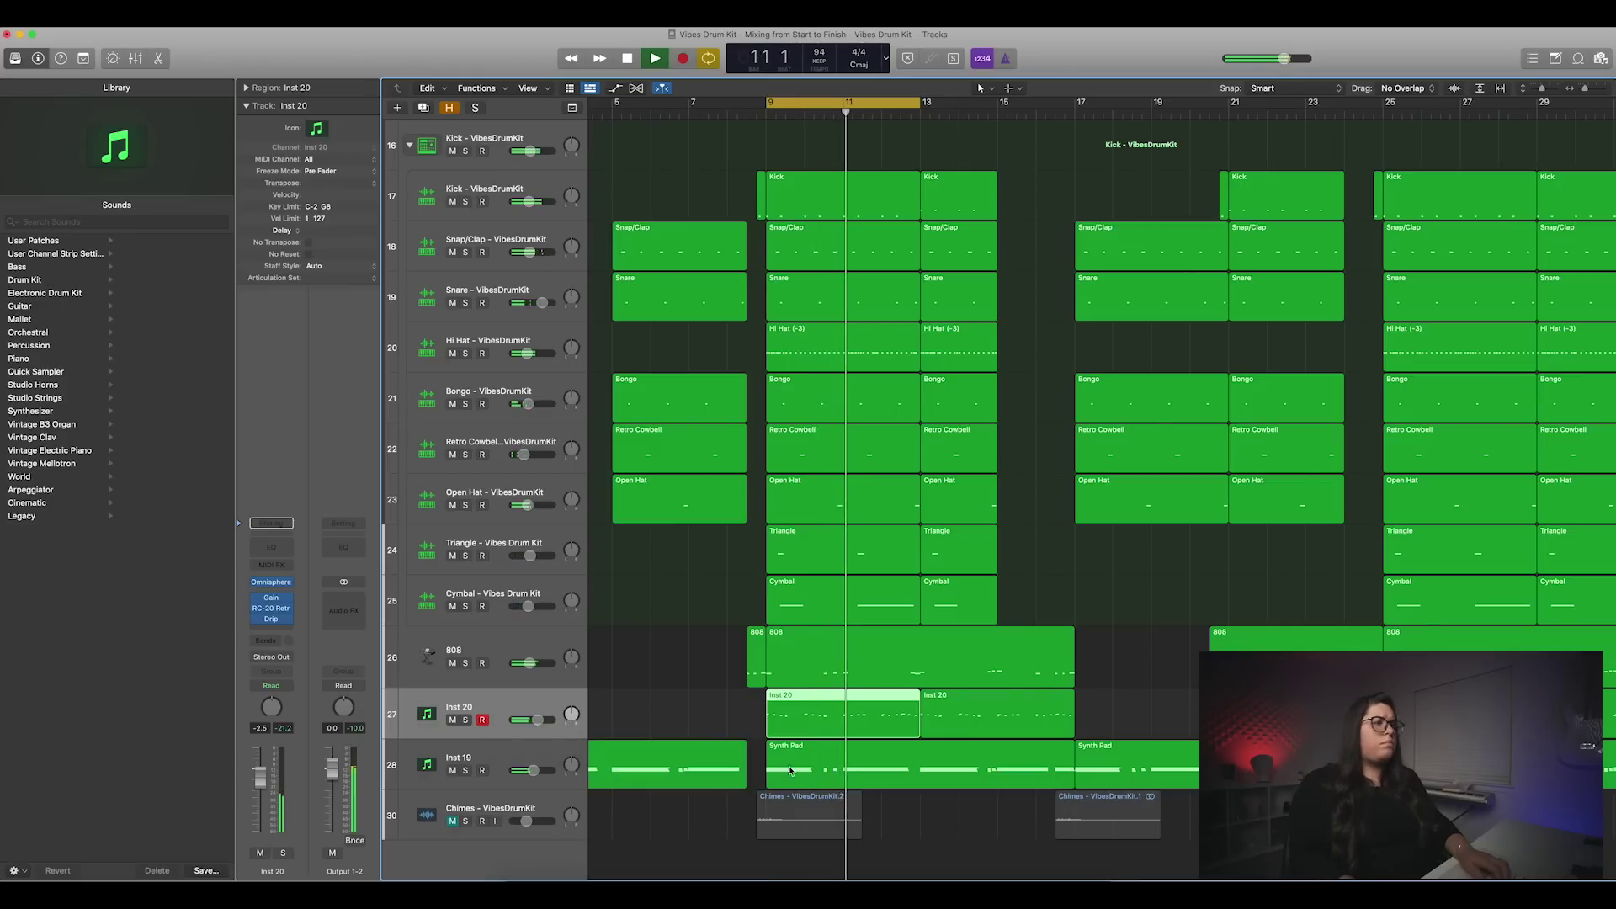
pyautogui.press('space')
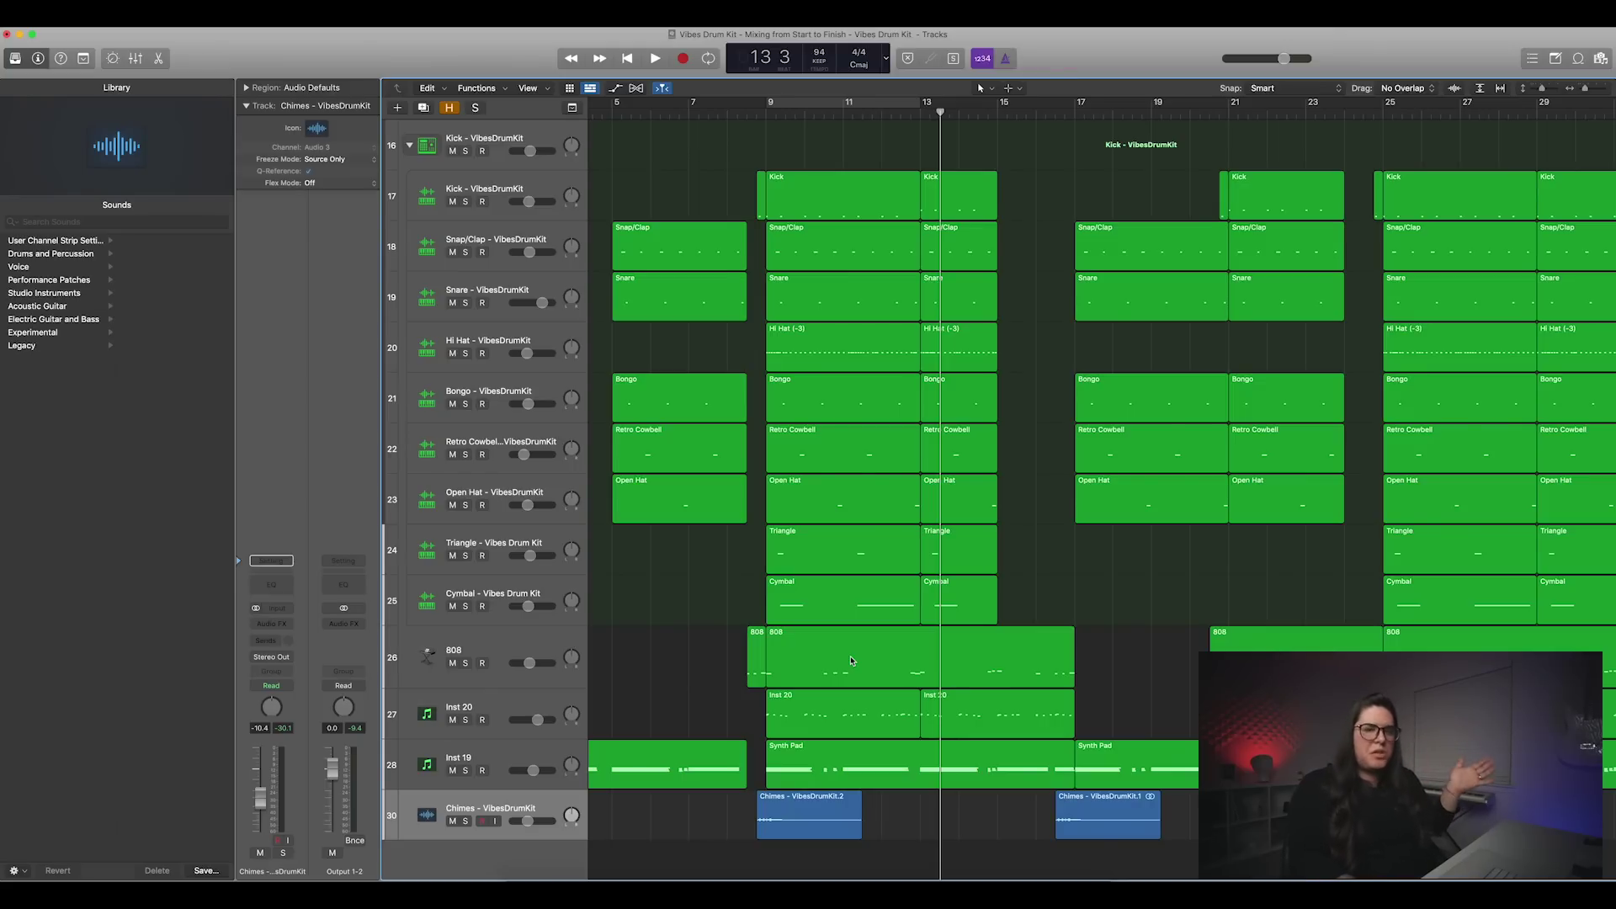
# Step: Play the full mix with Chimes from bar 9, straight and with the cycle on, to check the output level
pyautogui.click(770, 109)
pyautogui.press('space')
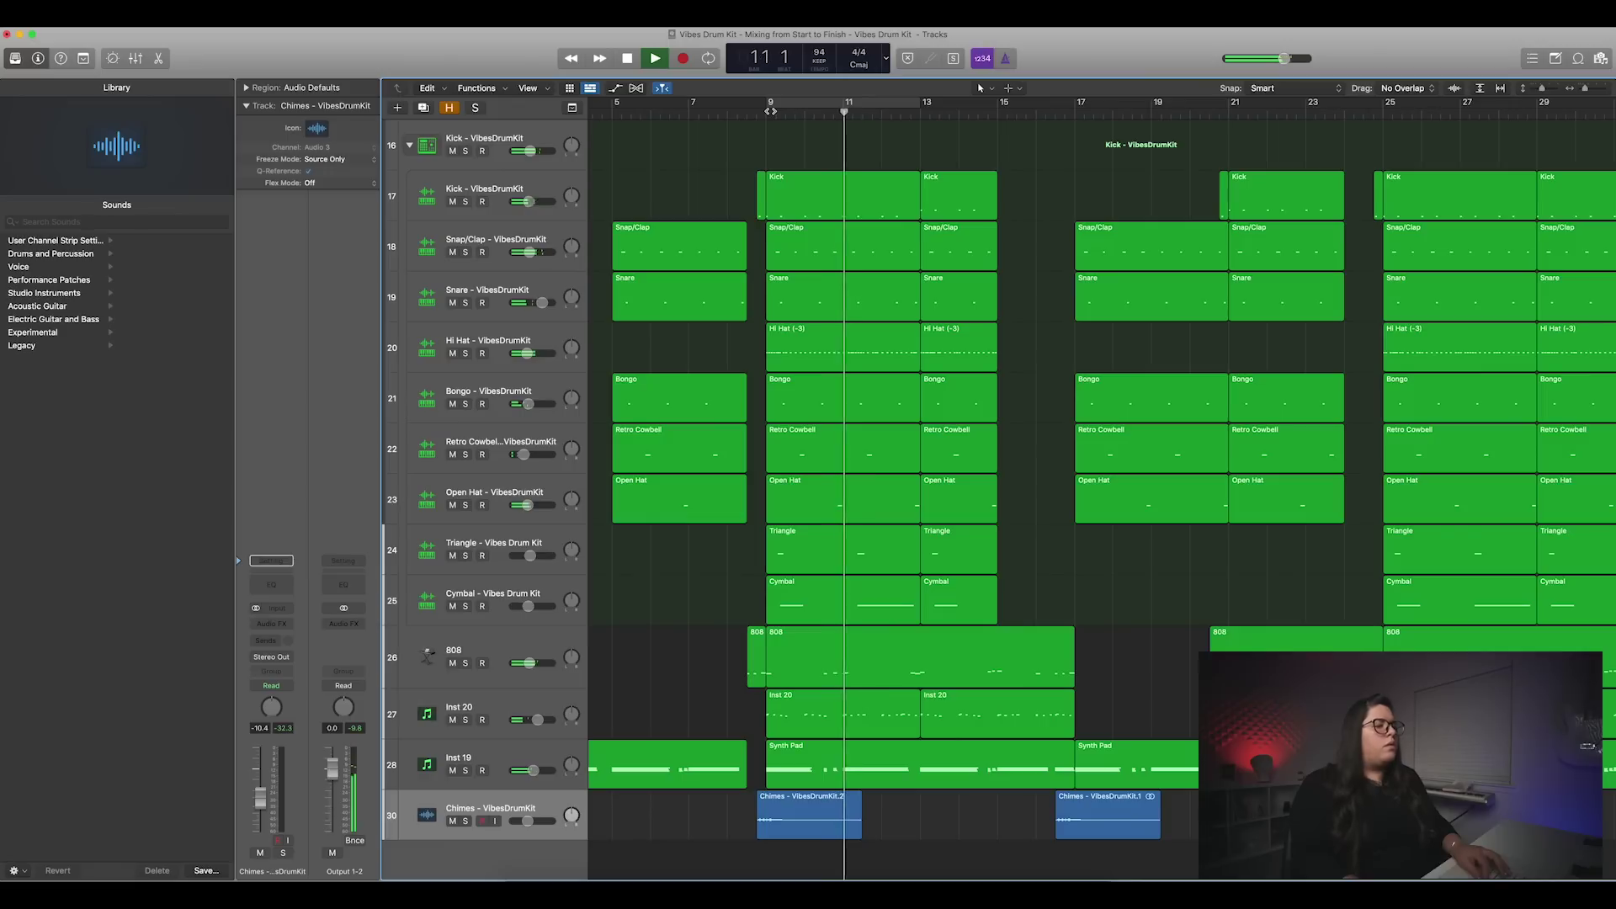
pyautogui.press('space')
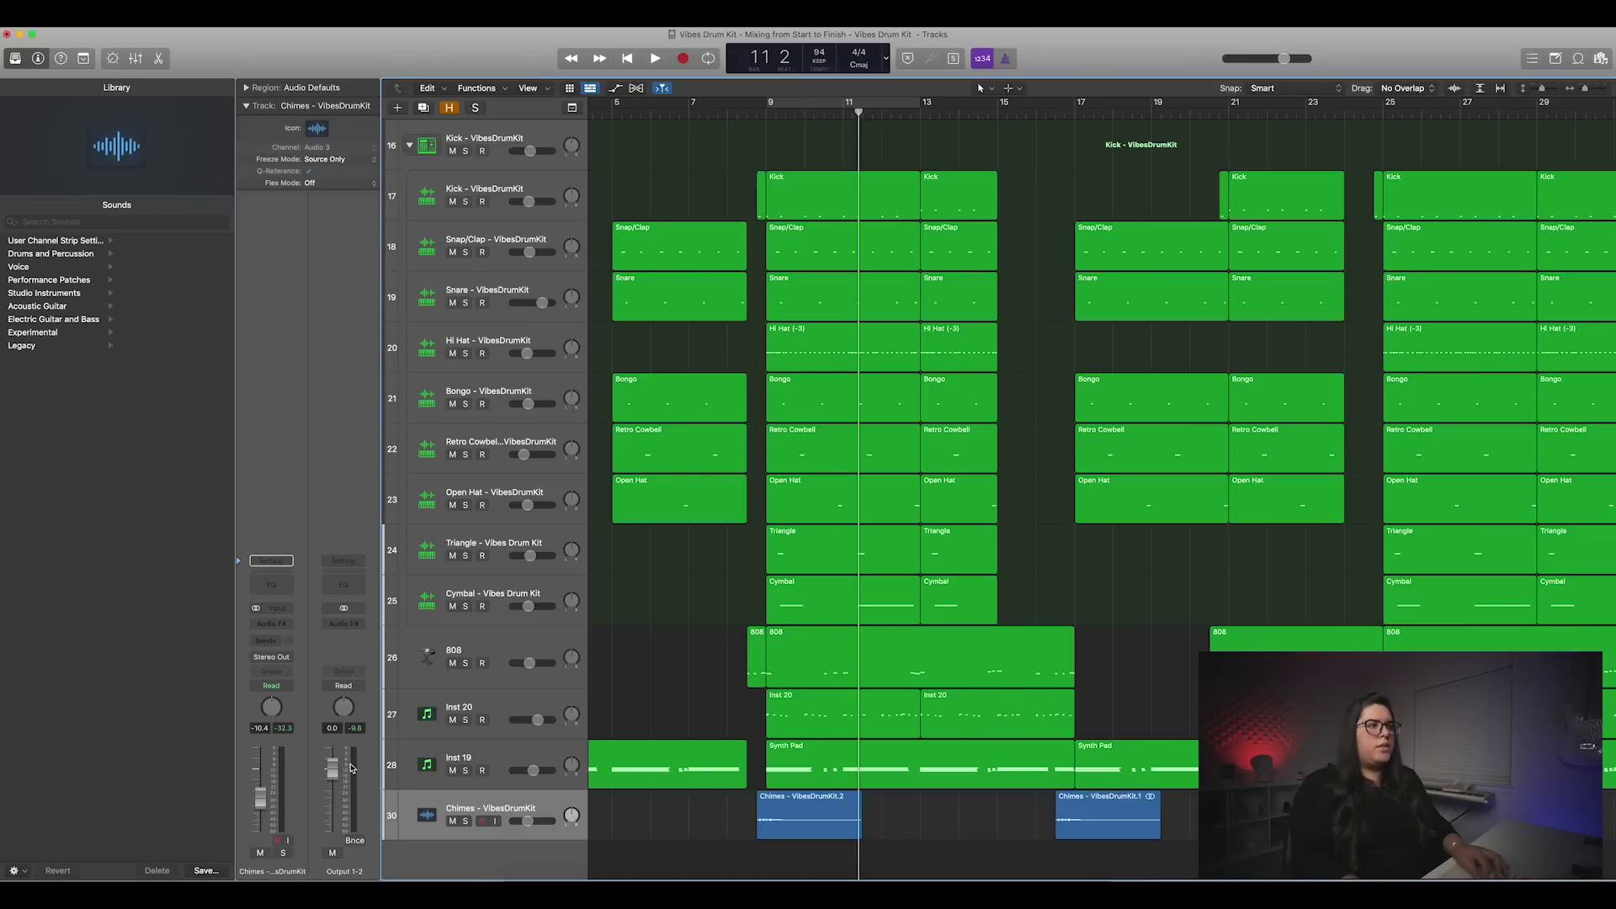
pyautogui.press('c')
pyautogui.press('space')
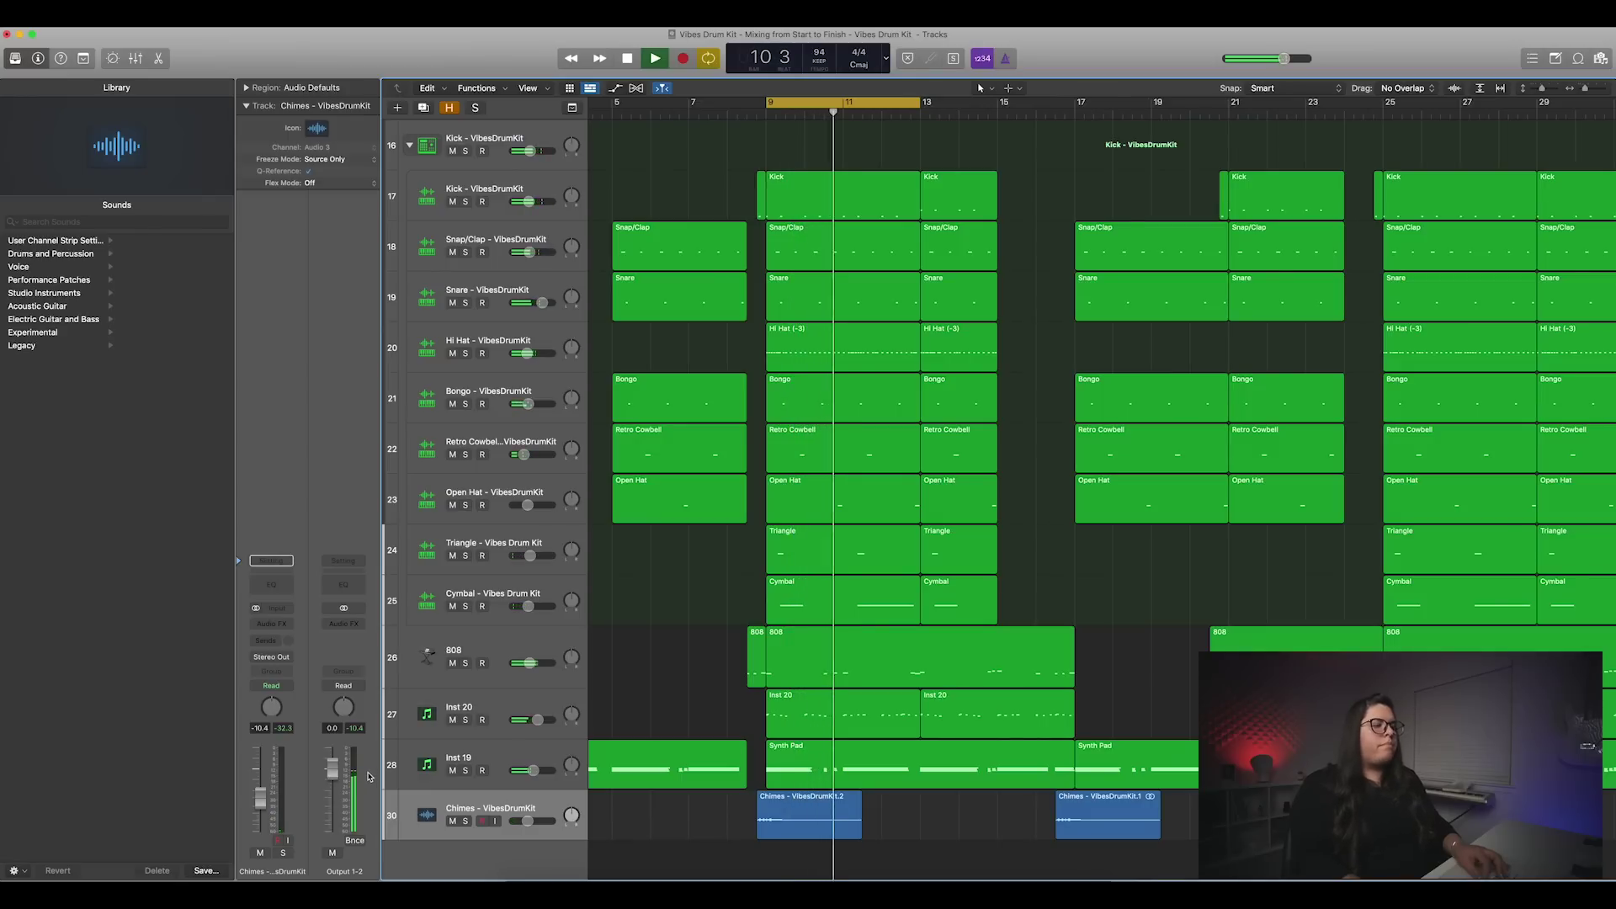
pyautogui.press('space')
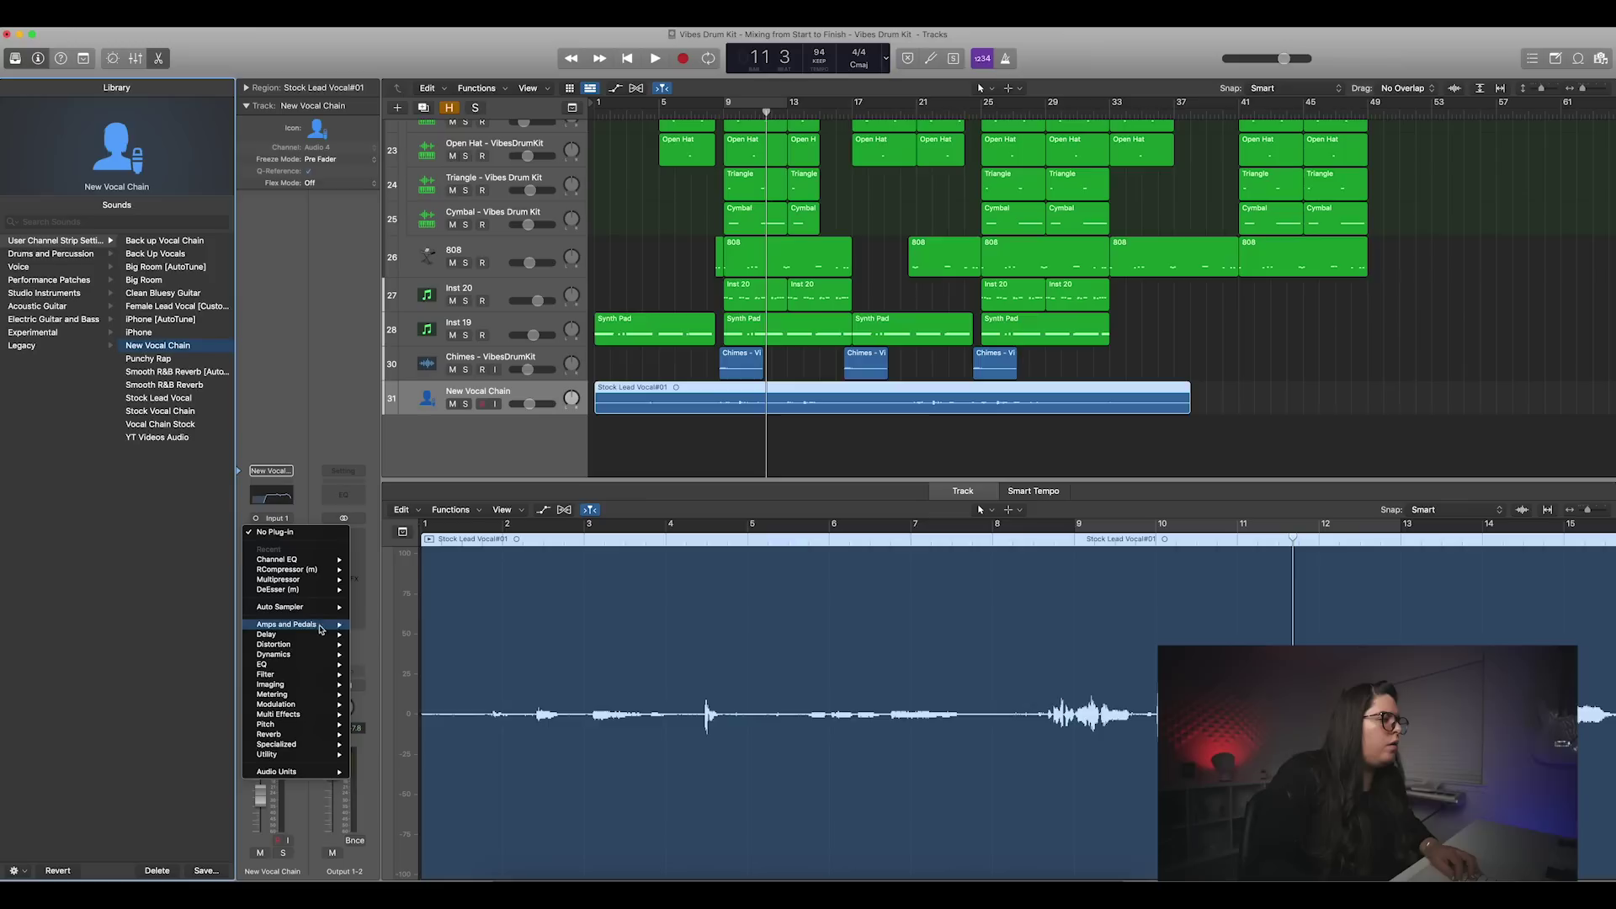
# Step: Insert a Gain plug-in on the New Vocal Chain track
pyautogui.moveTo(286, 750)
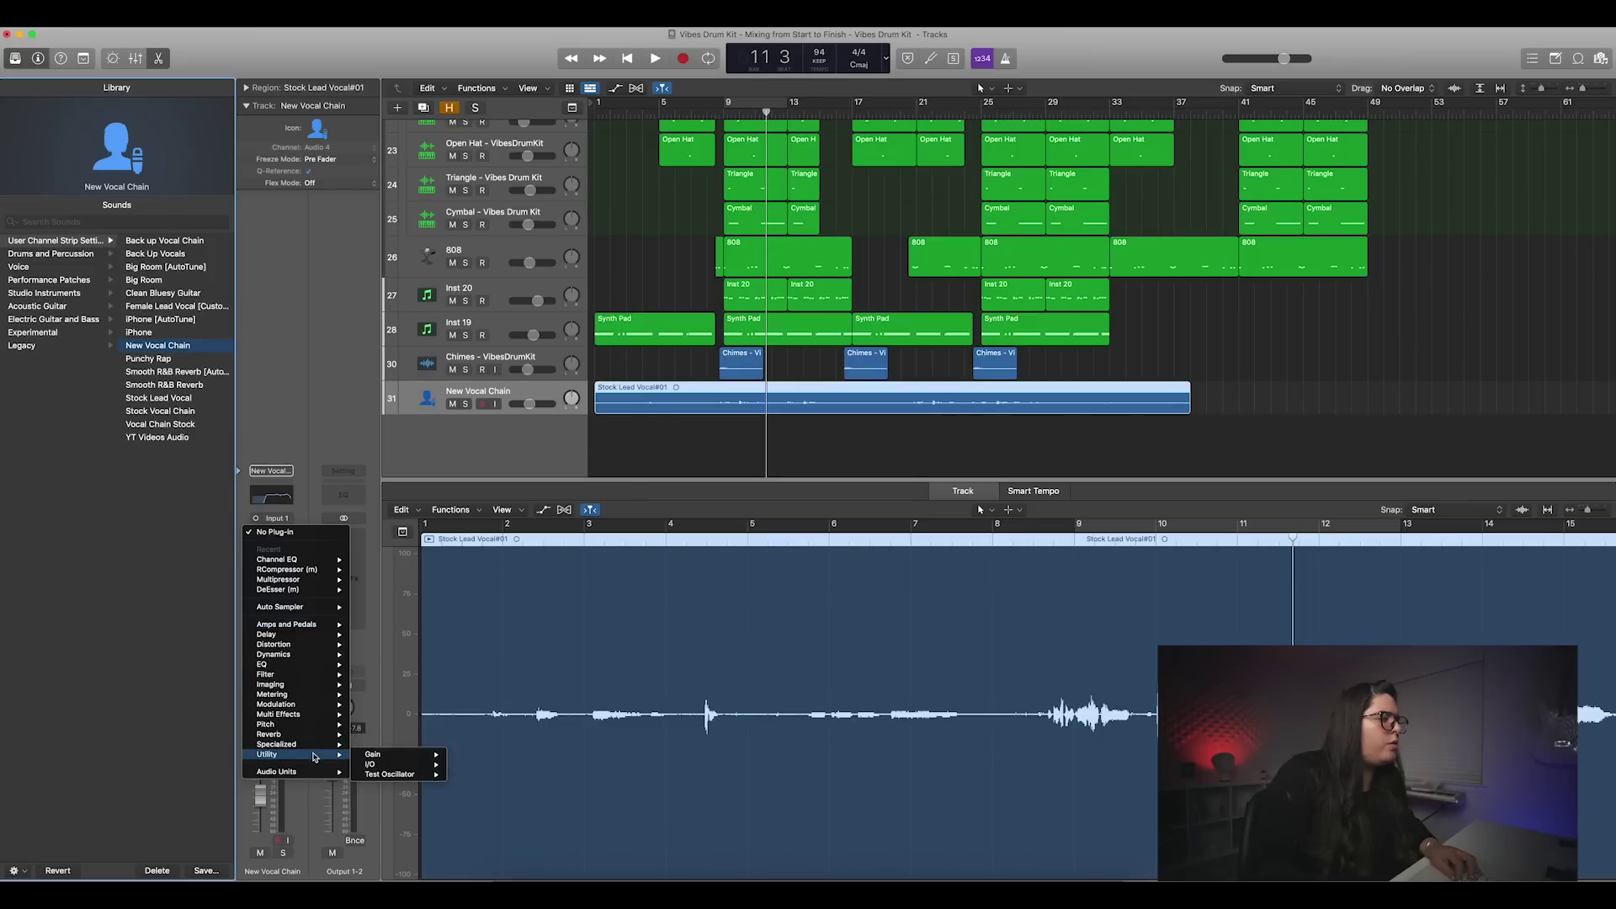
pyautogui.click(369, 755)
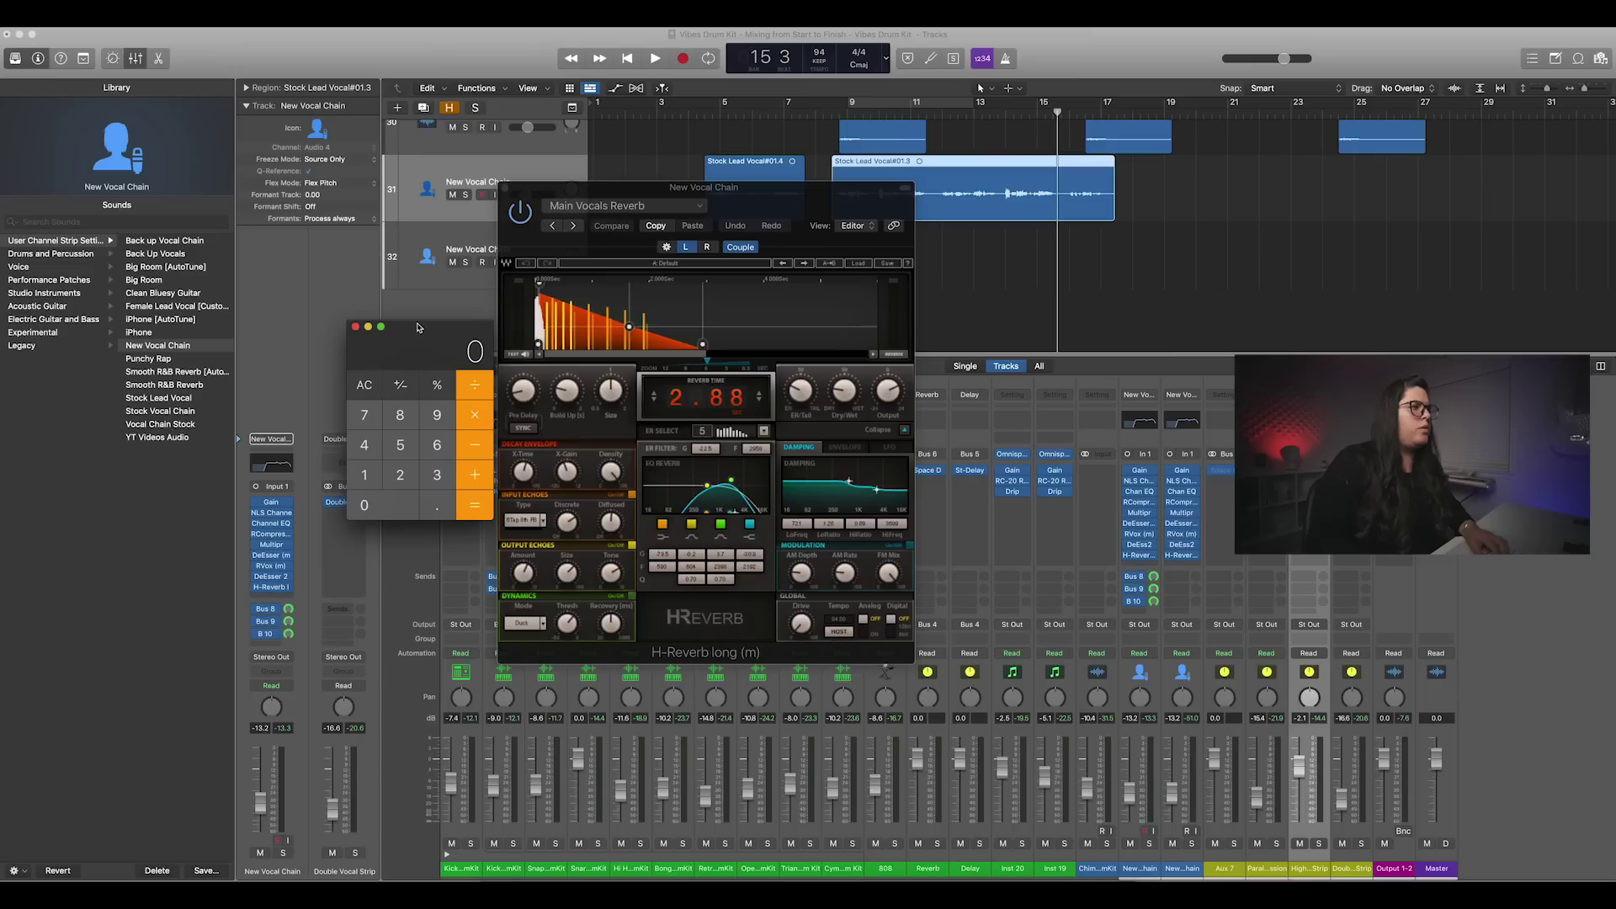
# Step: Move the calculator away from the lead vocal's H-Reverb long plug-in and close the reverb window
pyautogui.moveTo(383, 322); pyautogui.dragTo(981, 265)
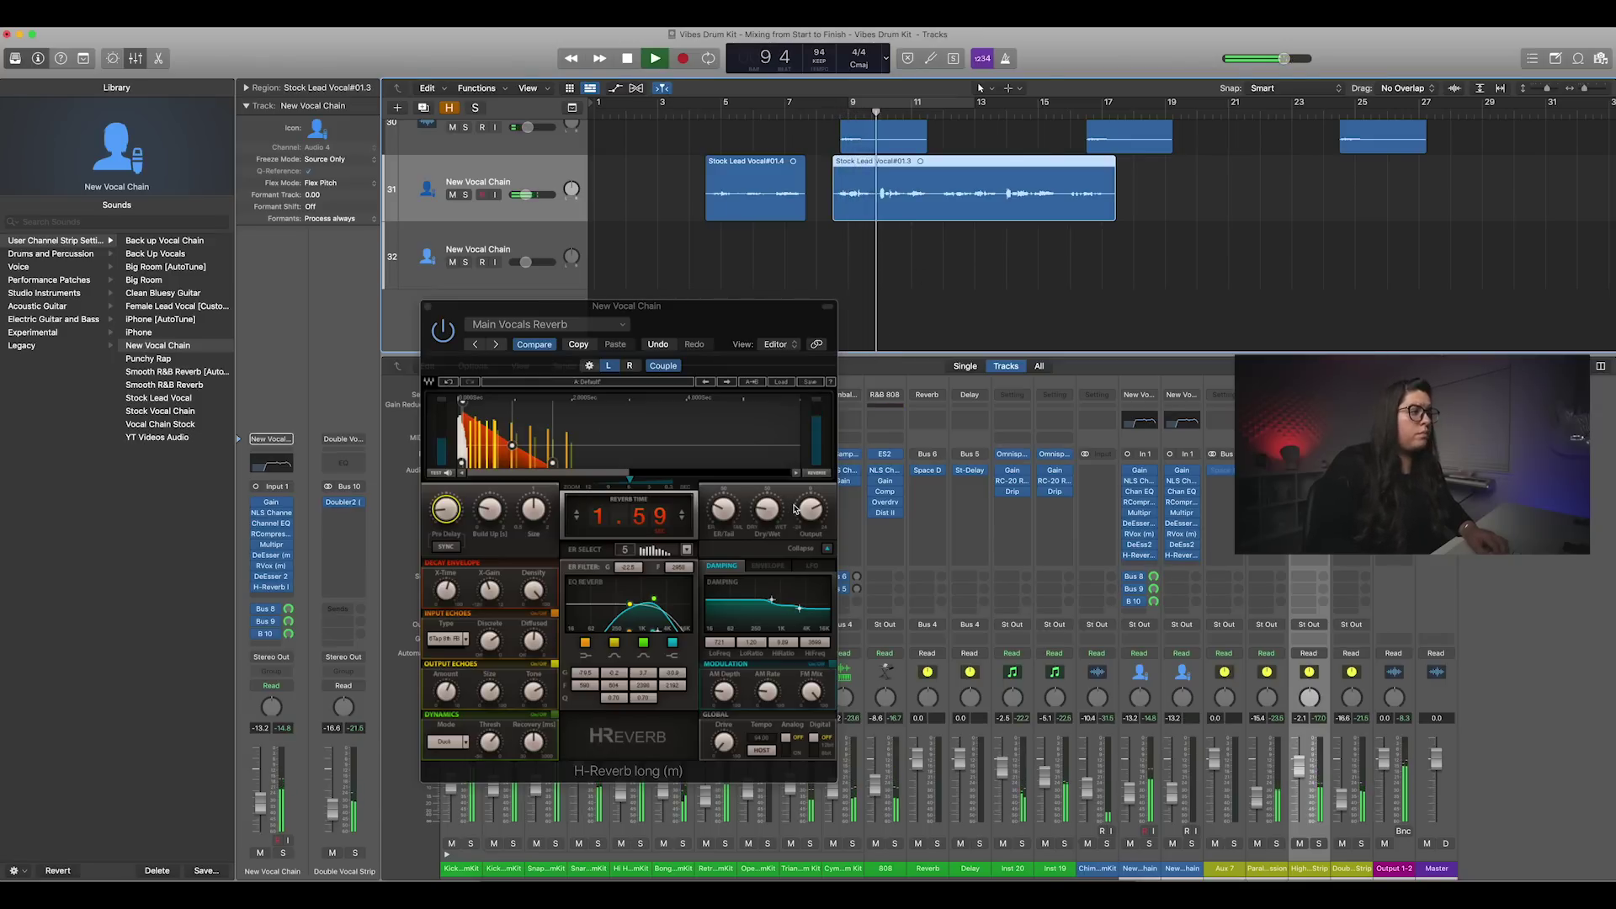
pyautogui.click(428, 306)
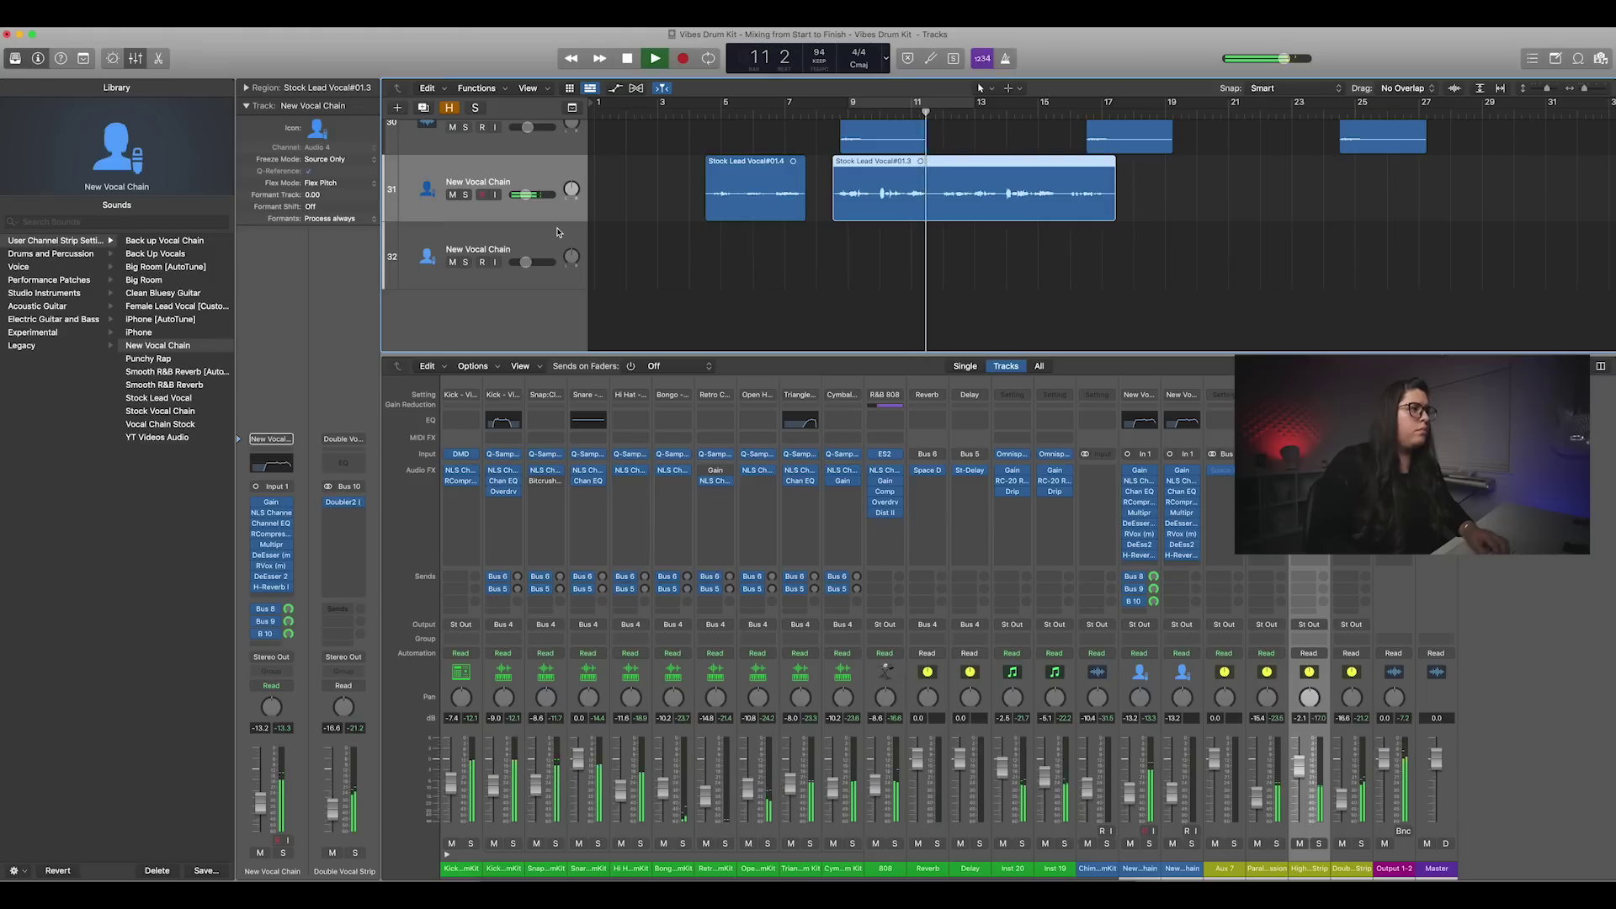
# Step: Add a Bus 11 send on New Vocal Chain and insert Space Designer on its aux channel
pyautogui.click(536, 169)
pyautogui.press('space')
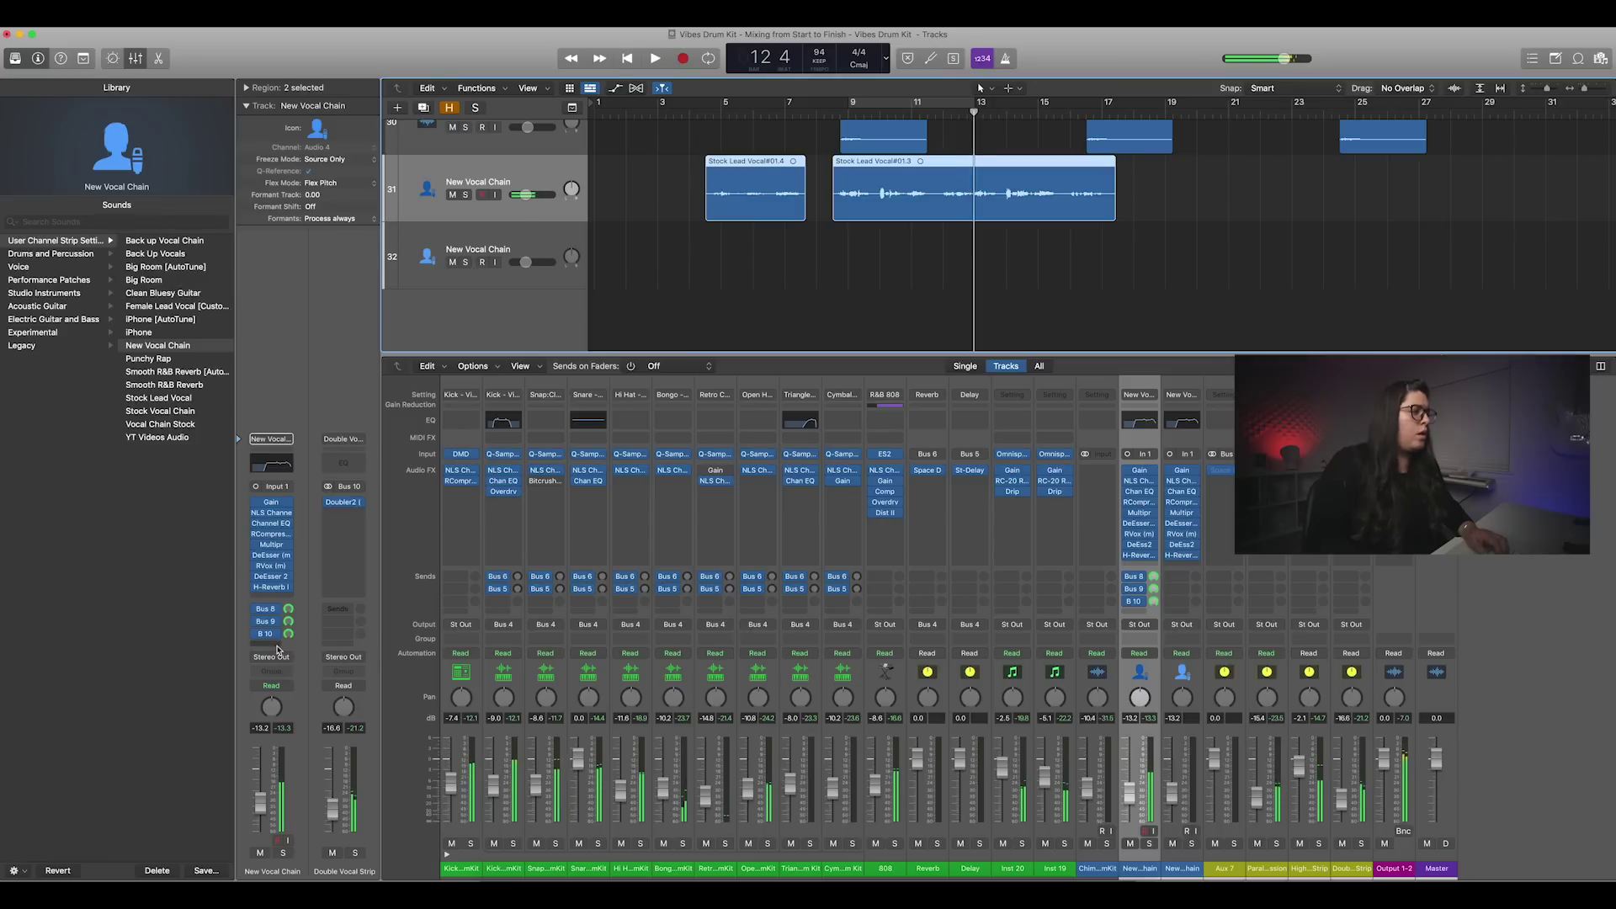
pyautogui.click(278, 645)
pyautogui.moveTo(293, 661)
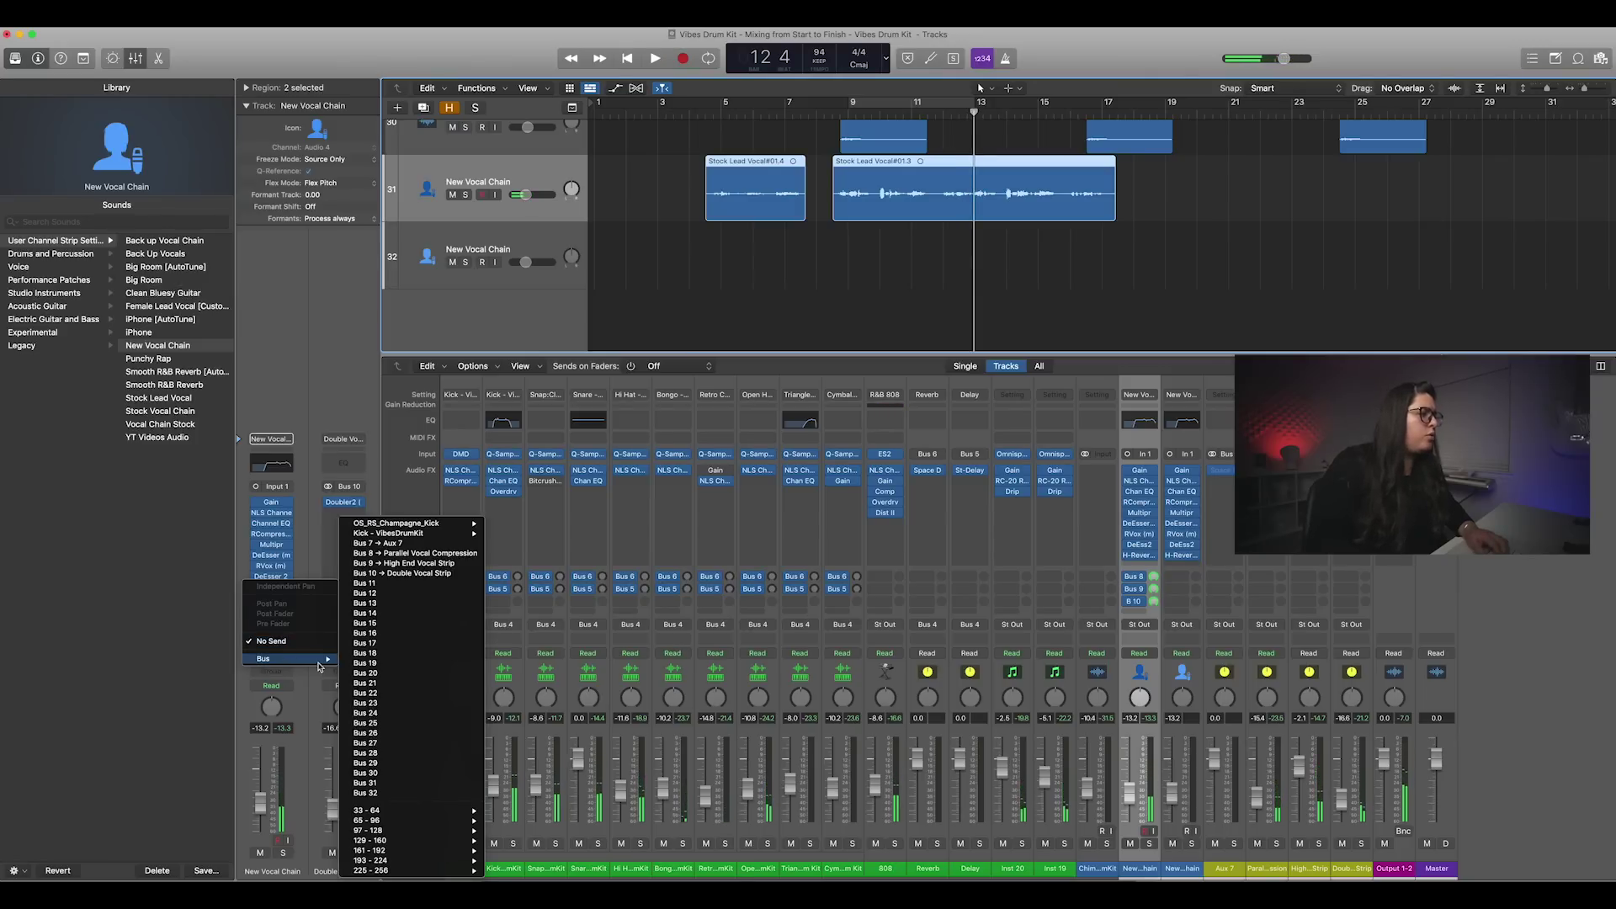
pyautogui.click(402, 583)
pyautogui.click(345, 489)
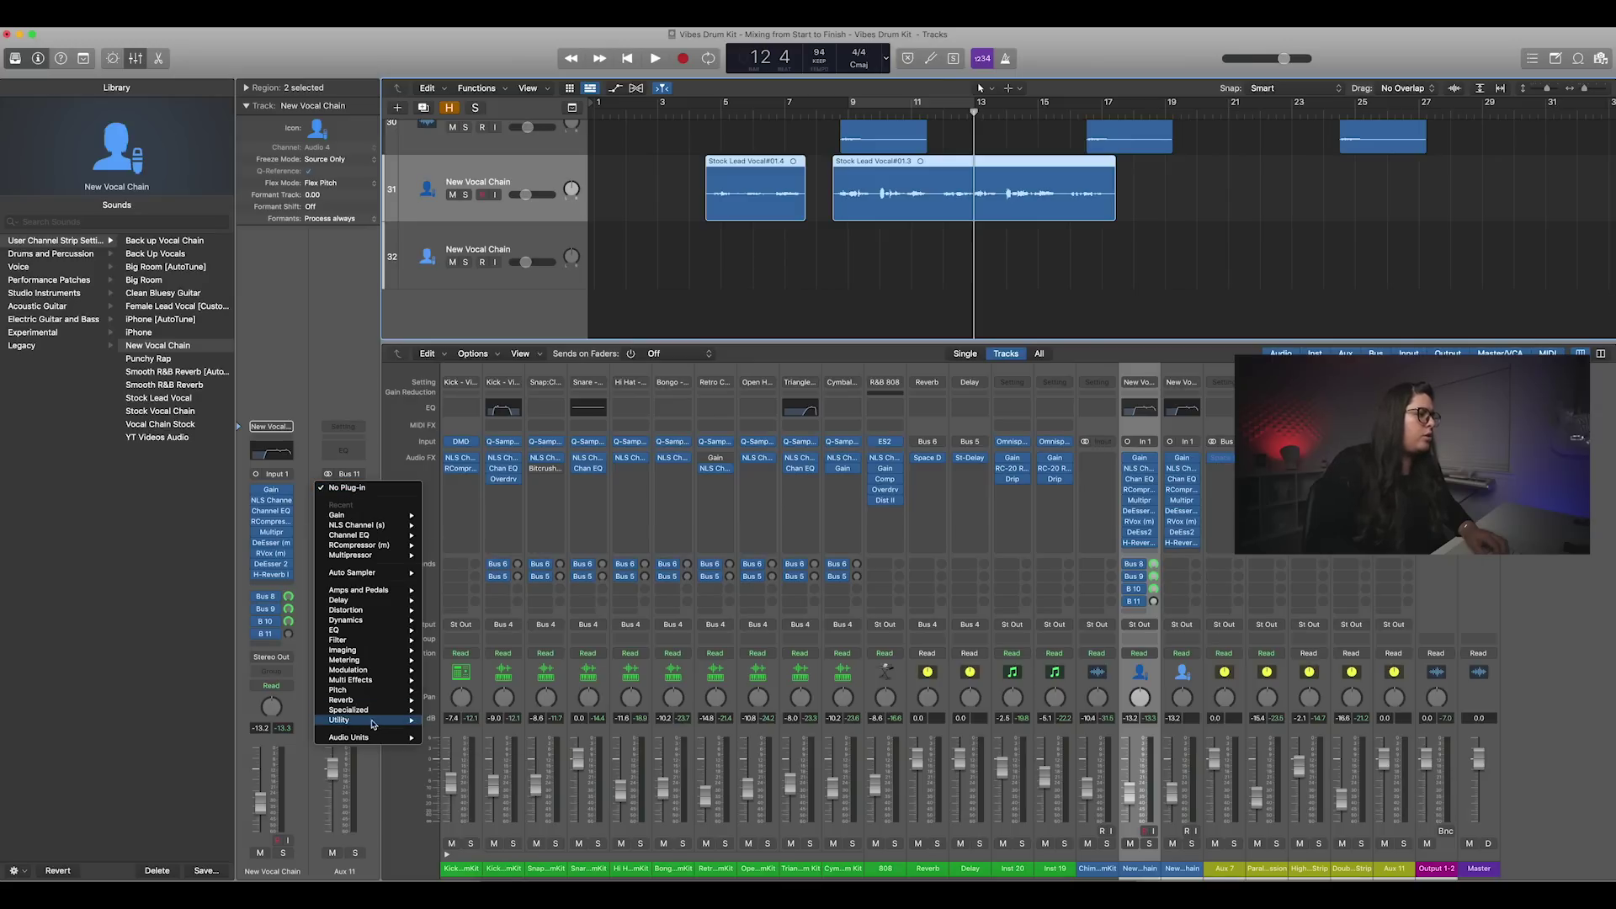
pyautogui.moveTo(375, 702)
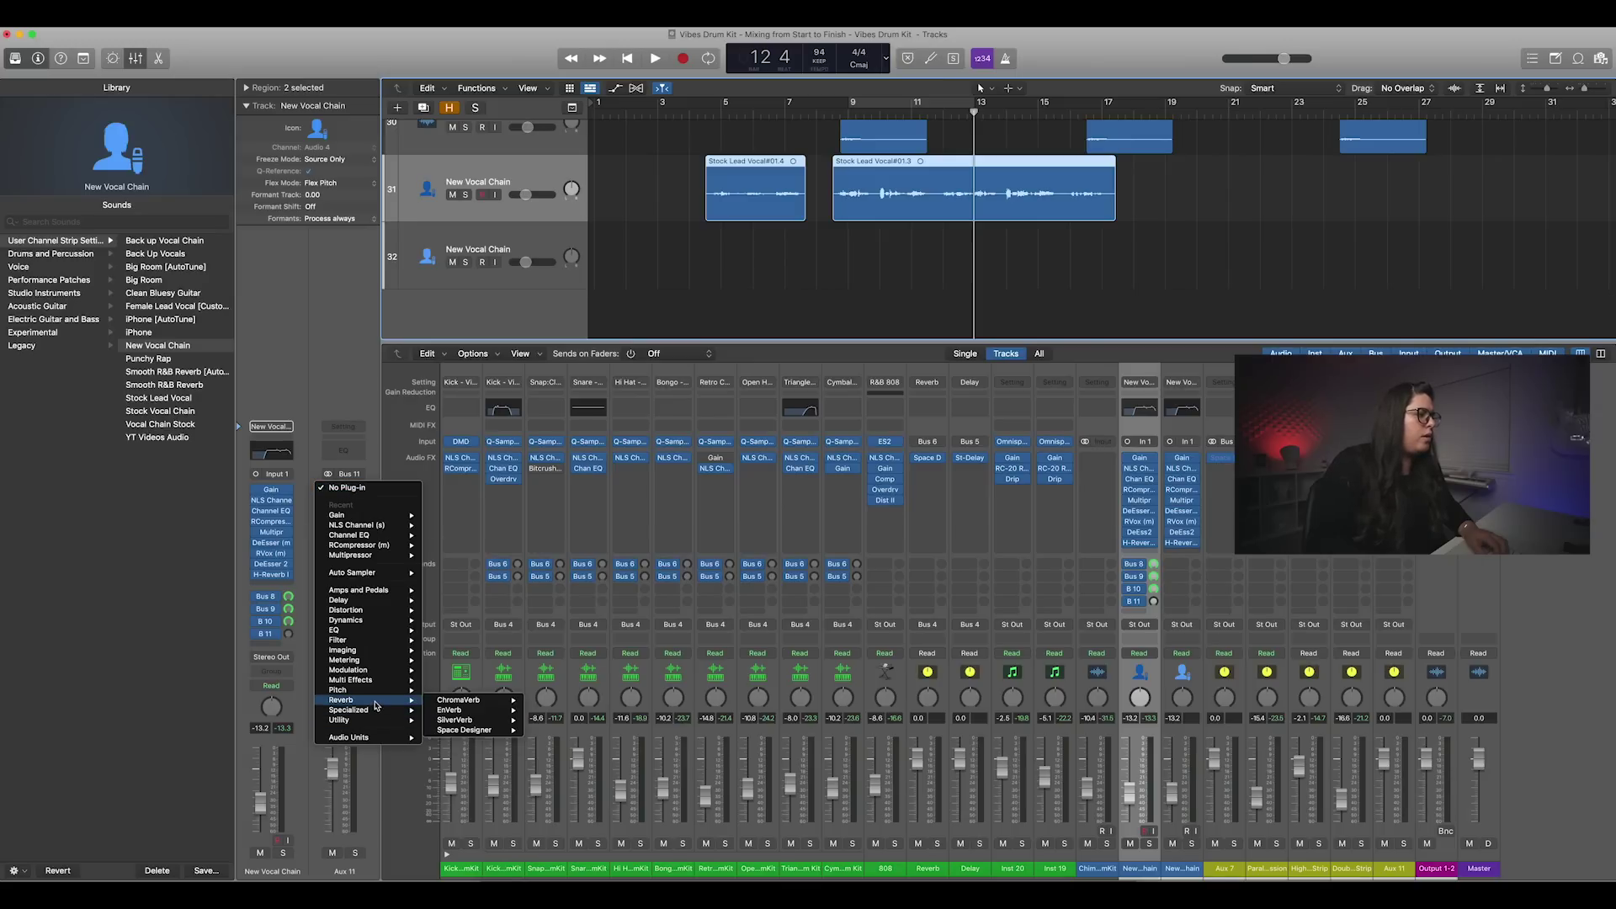
pyautogui.click(446, 731)
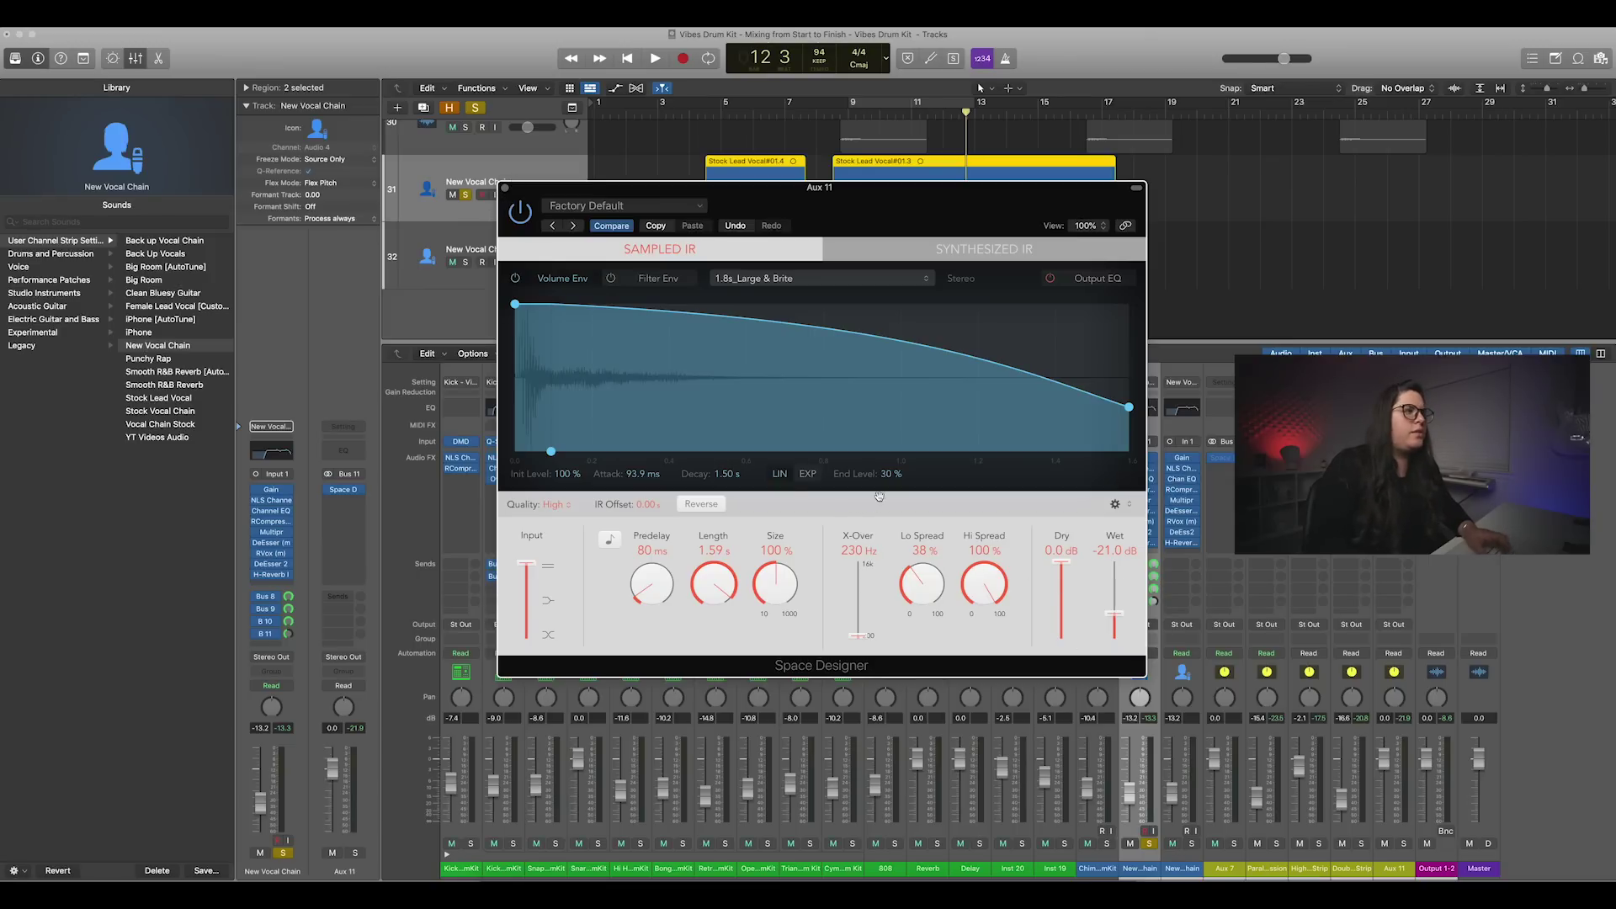
# Step: Set the vocal's Bus 11 send to about -10.3 dB during playback, unsolo the vocal, and hide the Space Designer window
pyautogui.press('space')
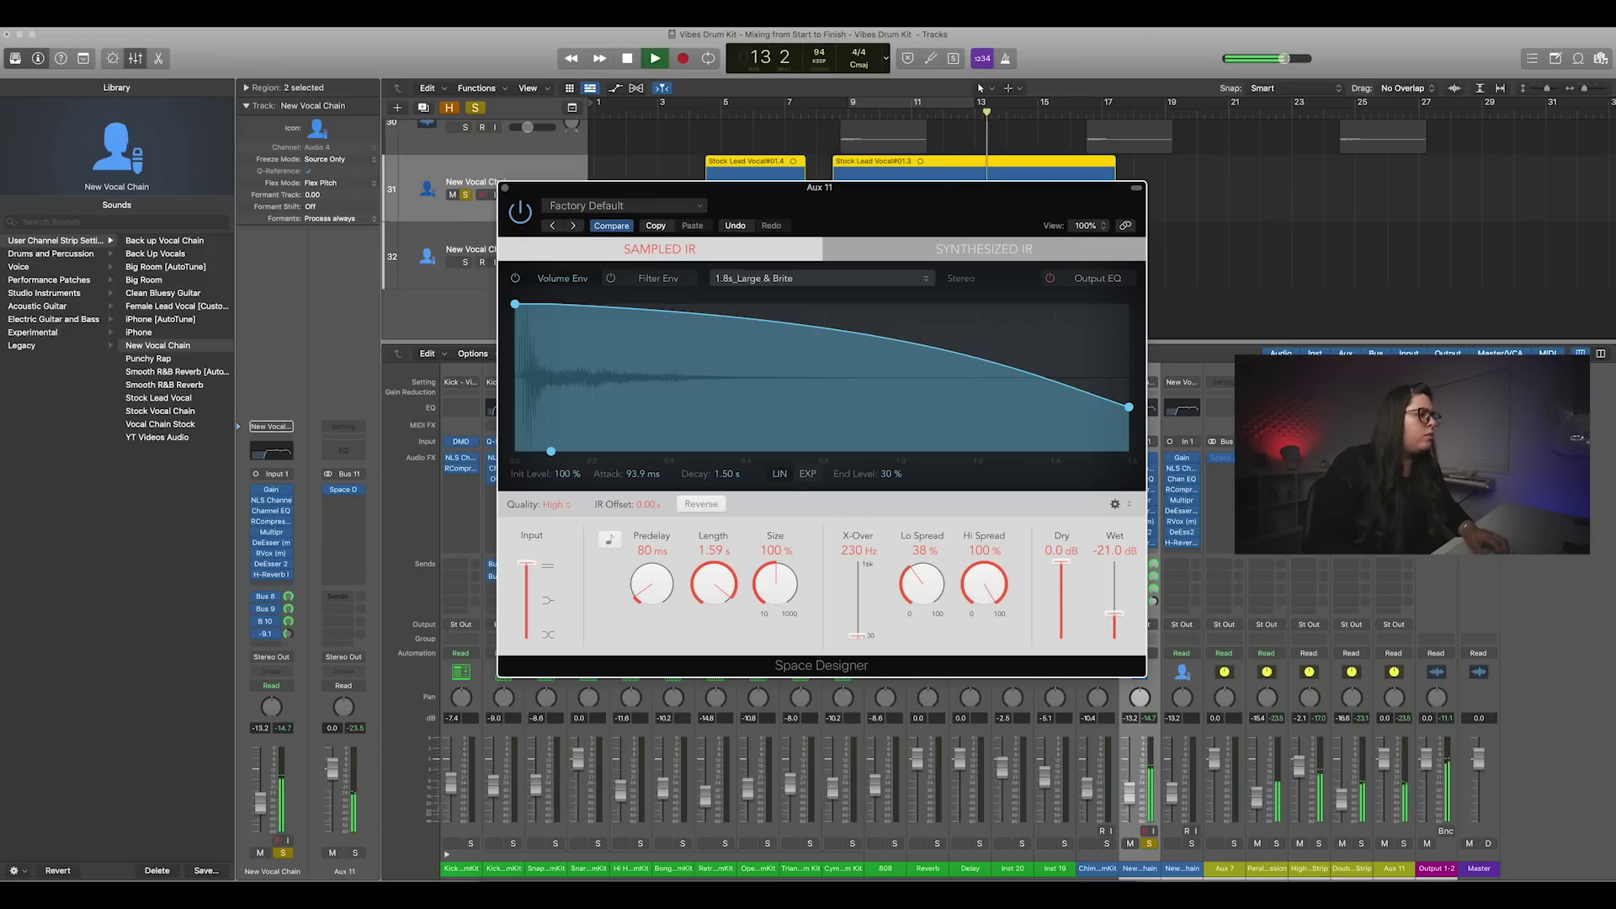
pyautogui.moveTo(289, 643); pyautogui.dragTo(289, 641)
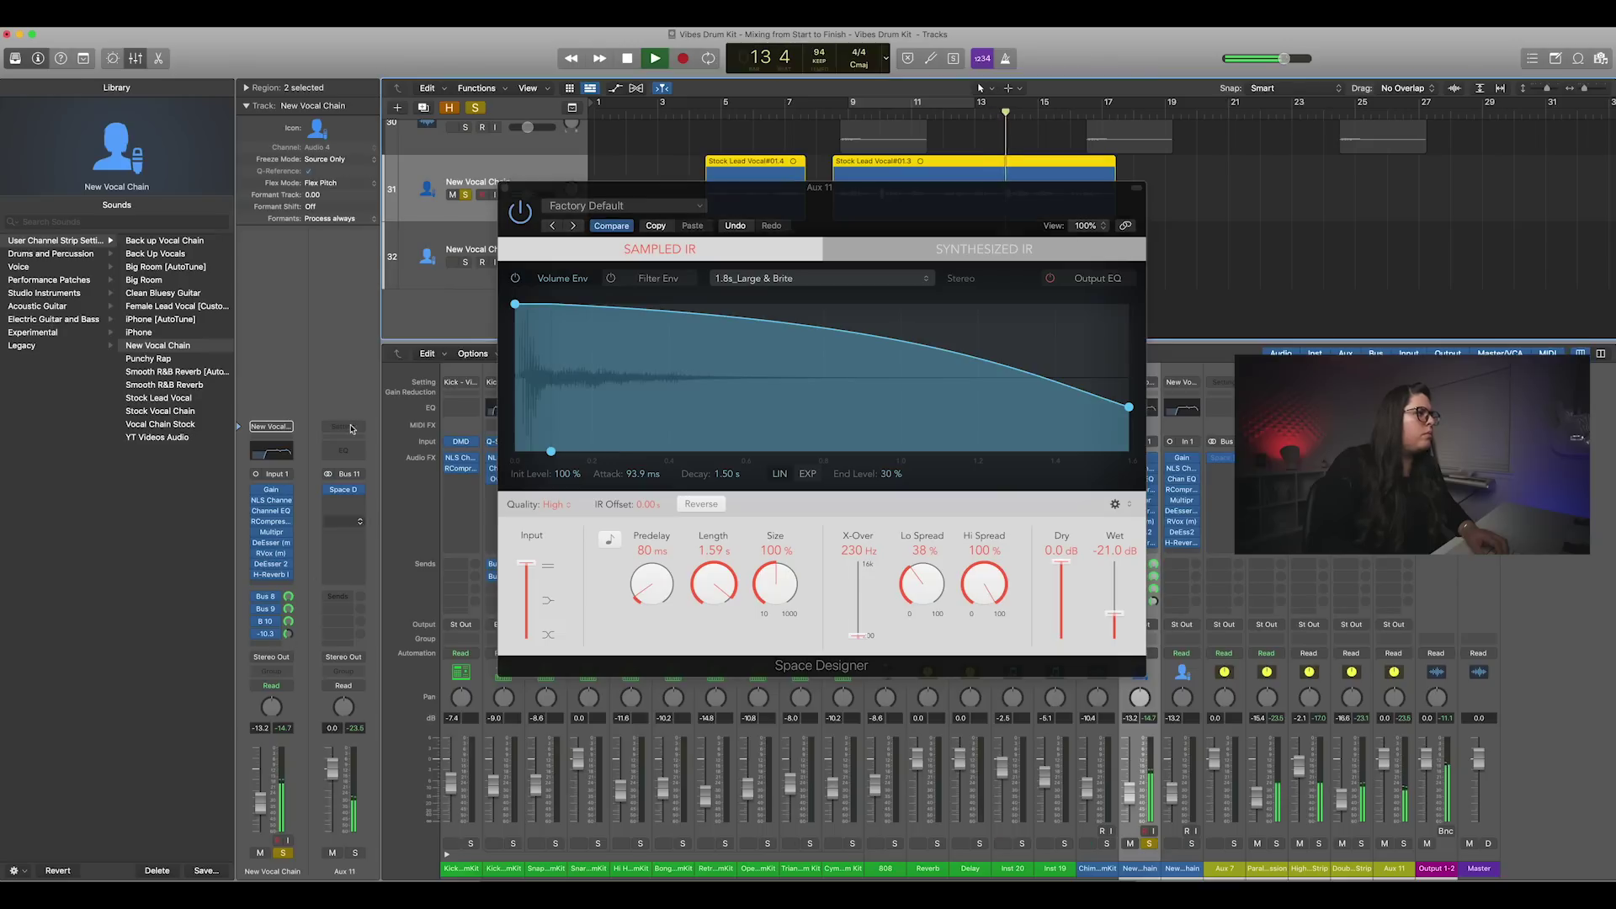
pyautogui.click(465, 194)
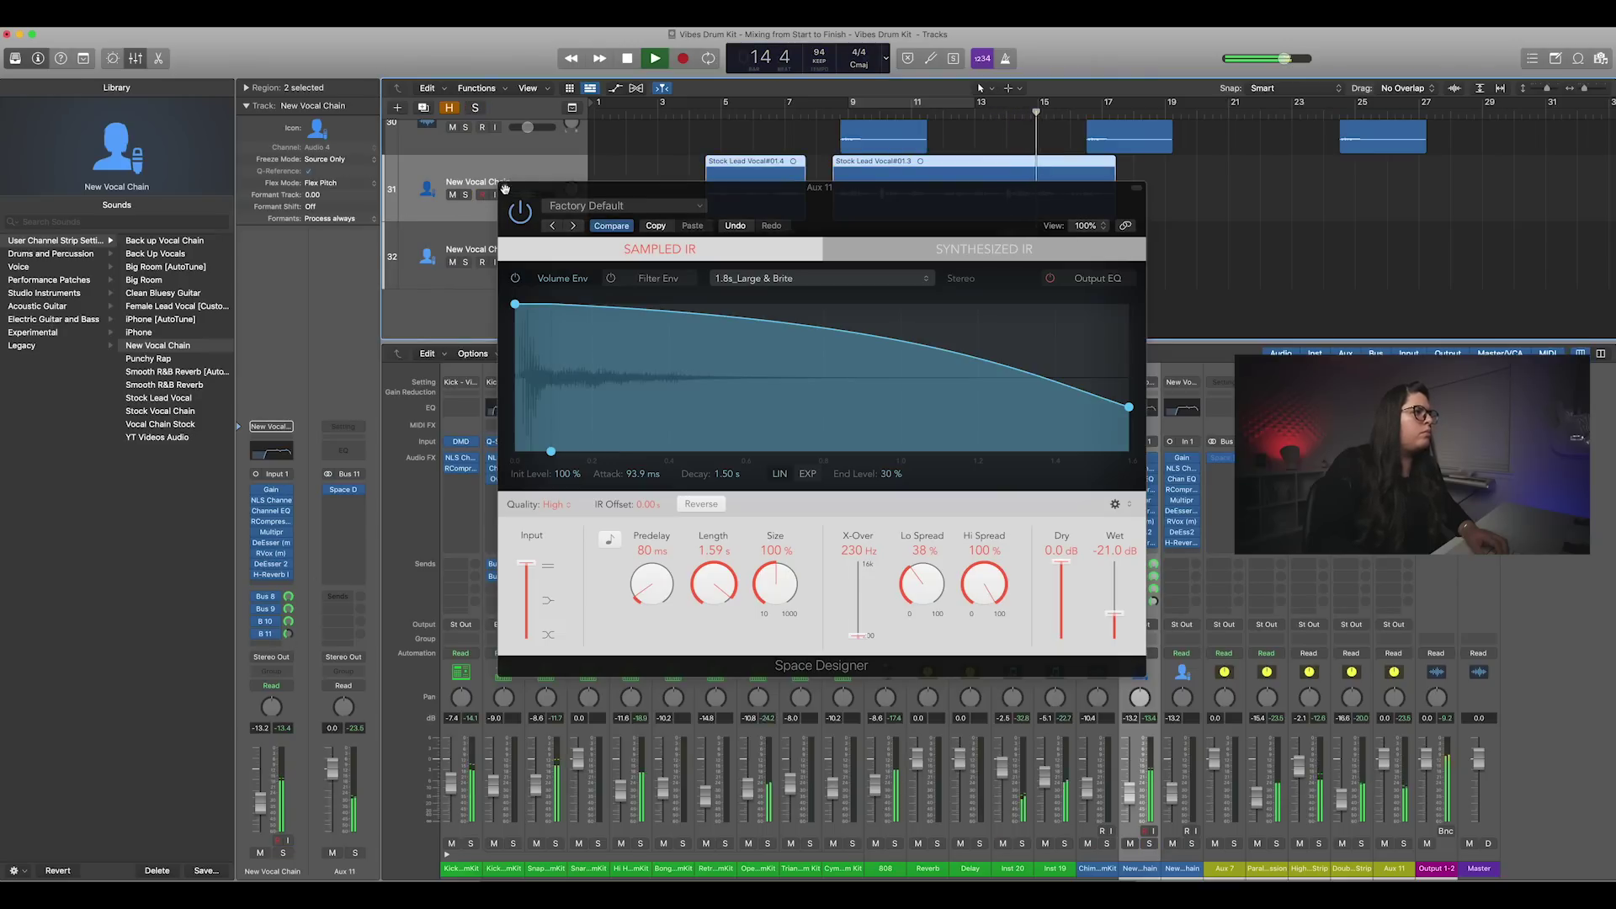
pyautogui.press('v')
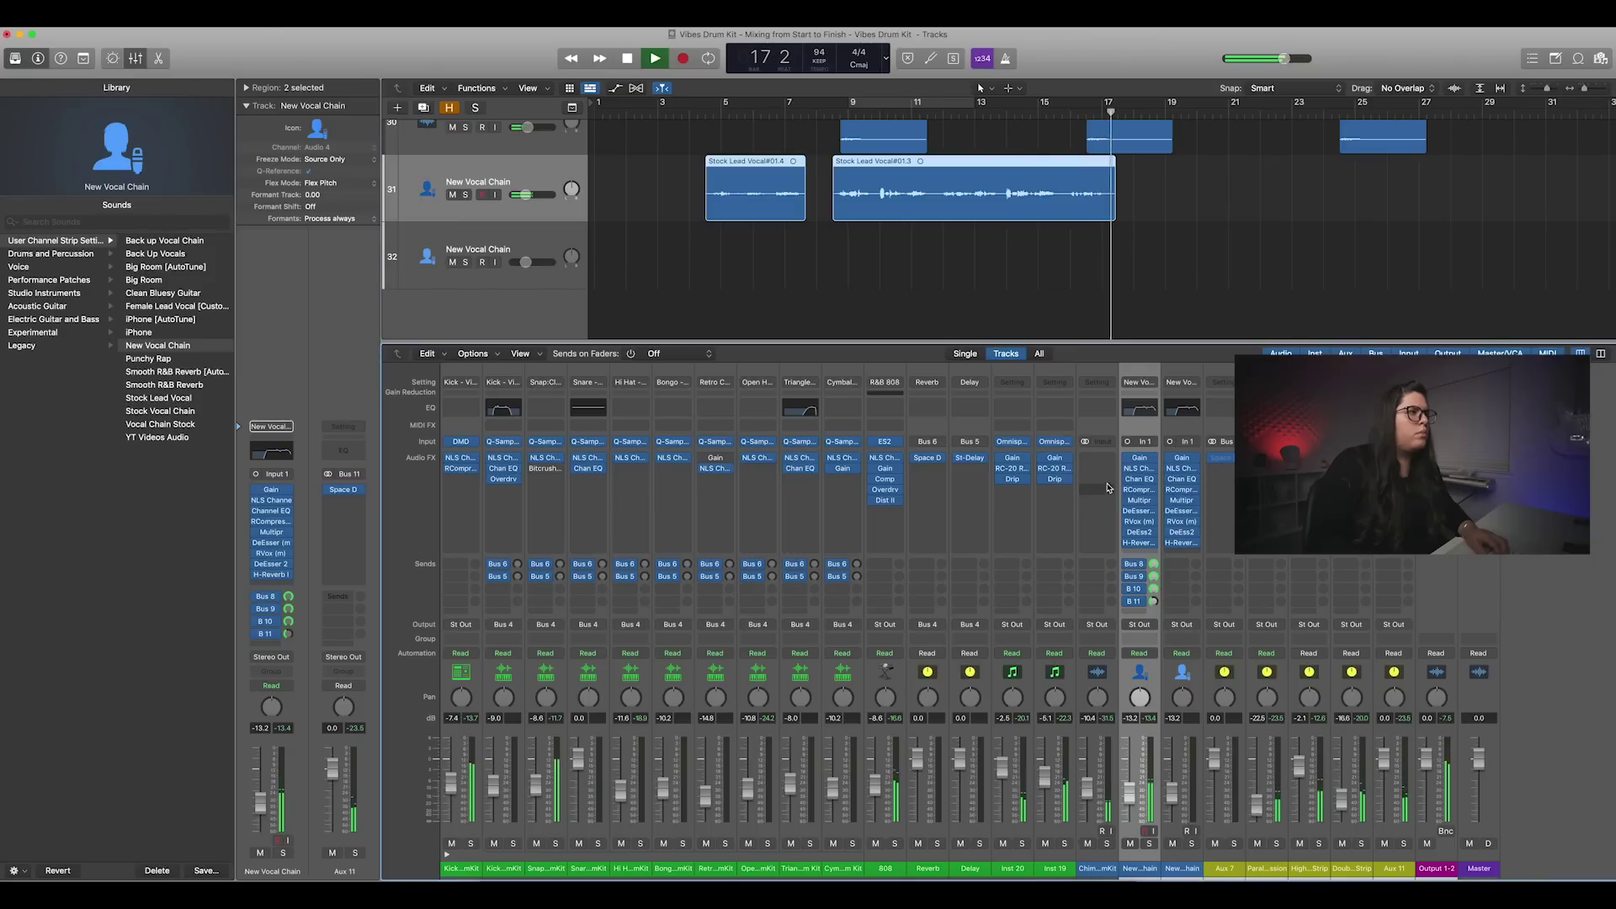
# Step: Replay from bar 8, set the low cut in the lead vocal's Channel EQ to 254 Hz, and close the plug-in
pyautogui.click(831, 112)
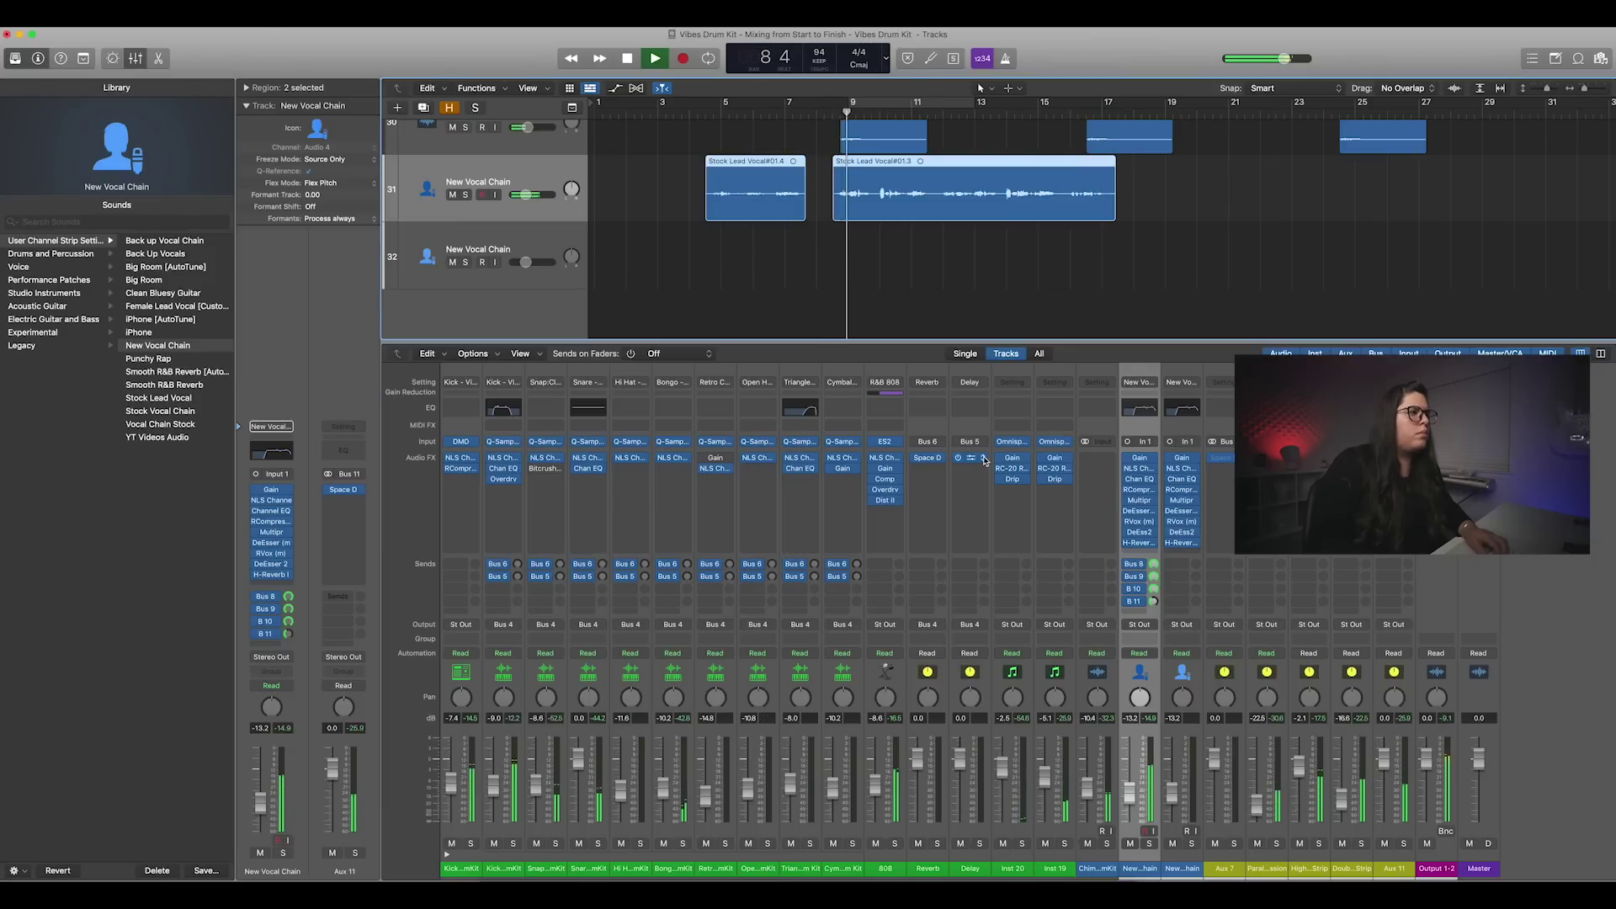
pyautogui.click(266, 511)
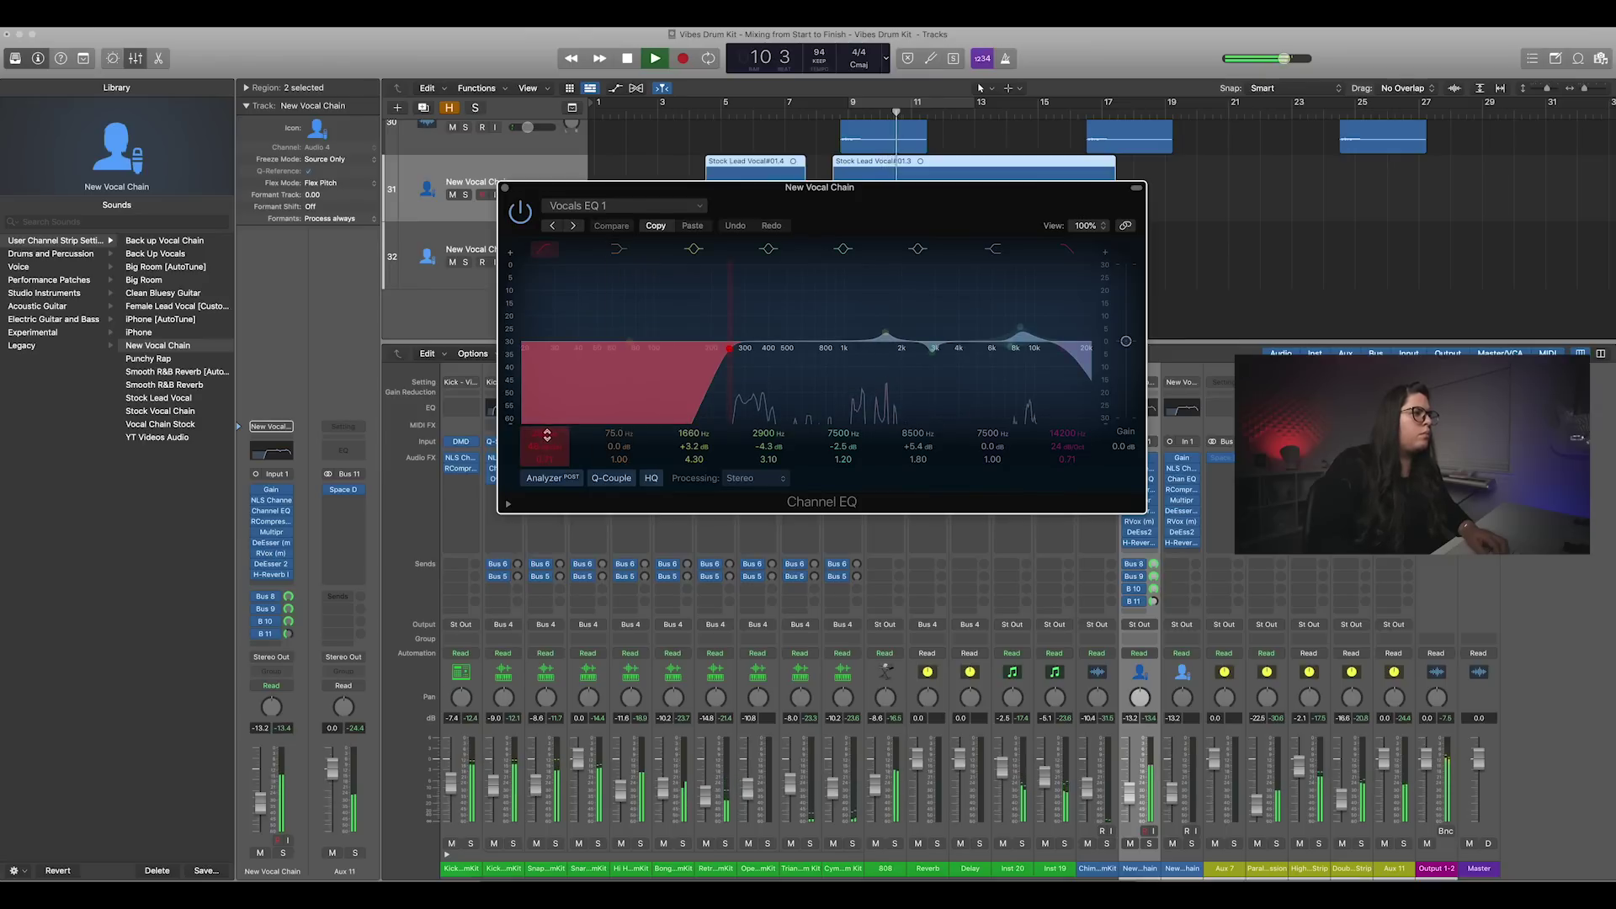
pyautogui.moveTo(729, 348); pyautogui.dragTo(726, 348)
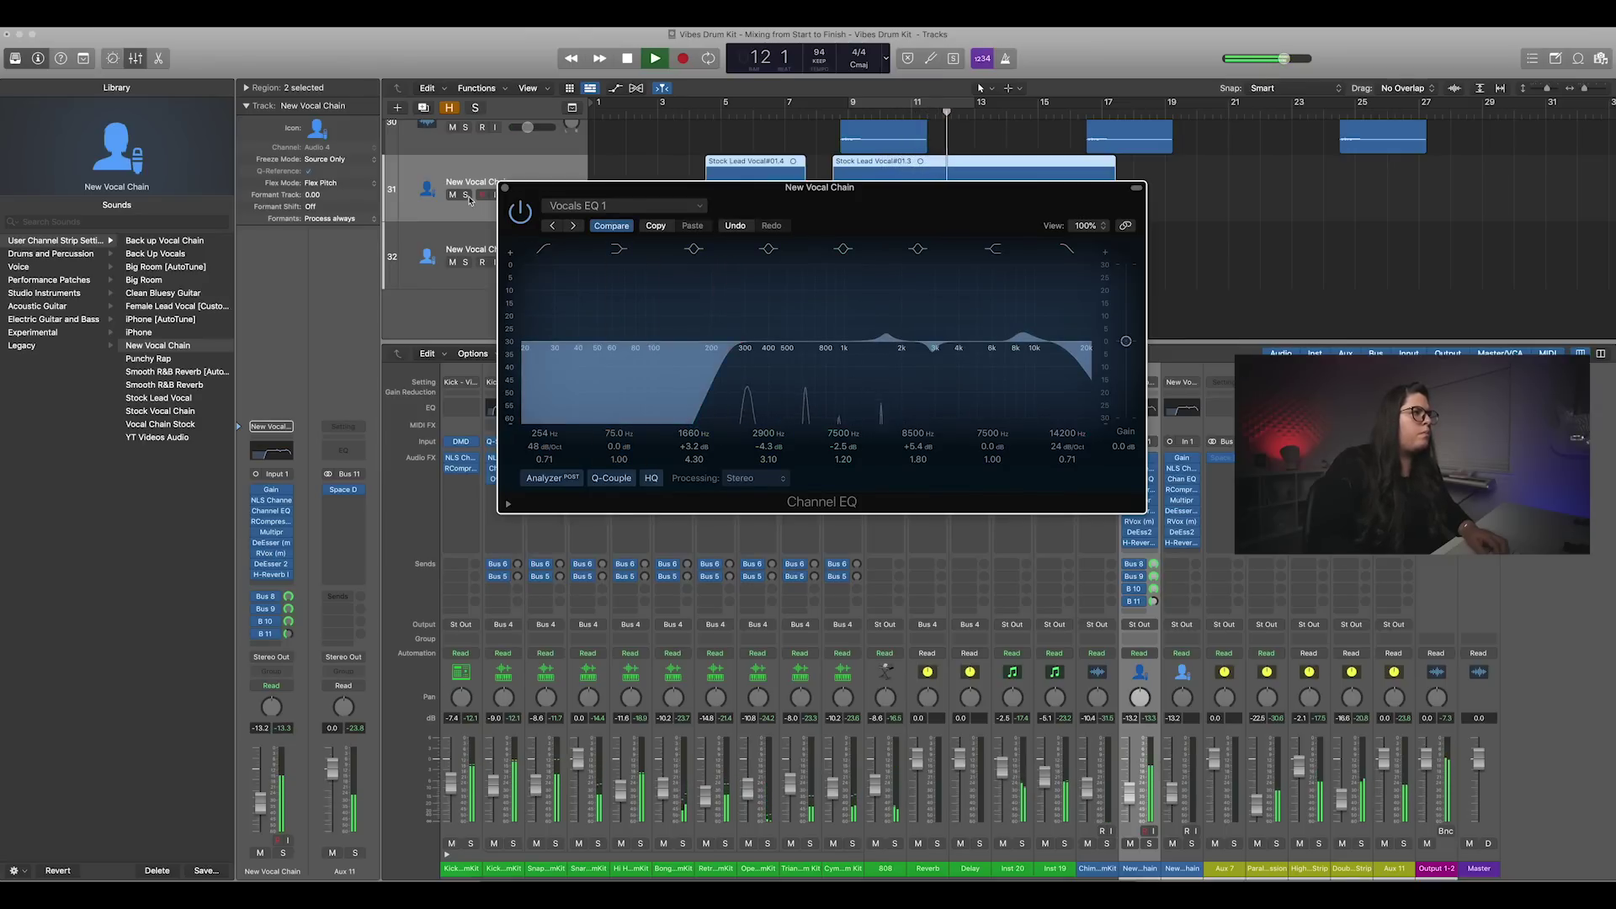
pyautogui.click(506, 186)
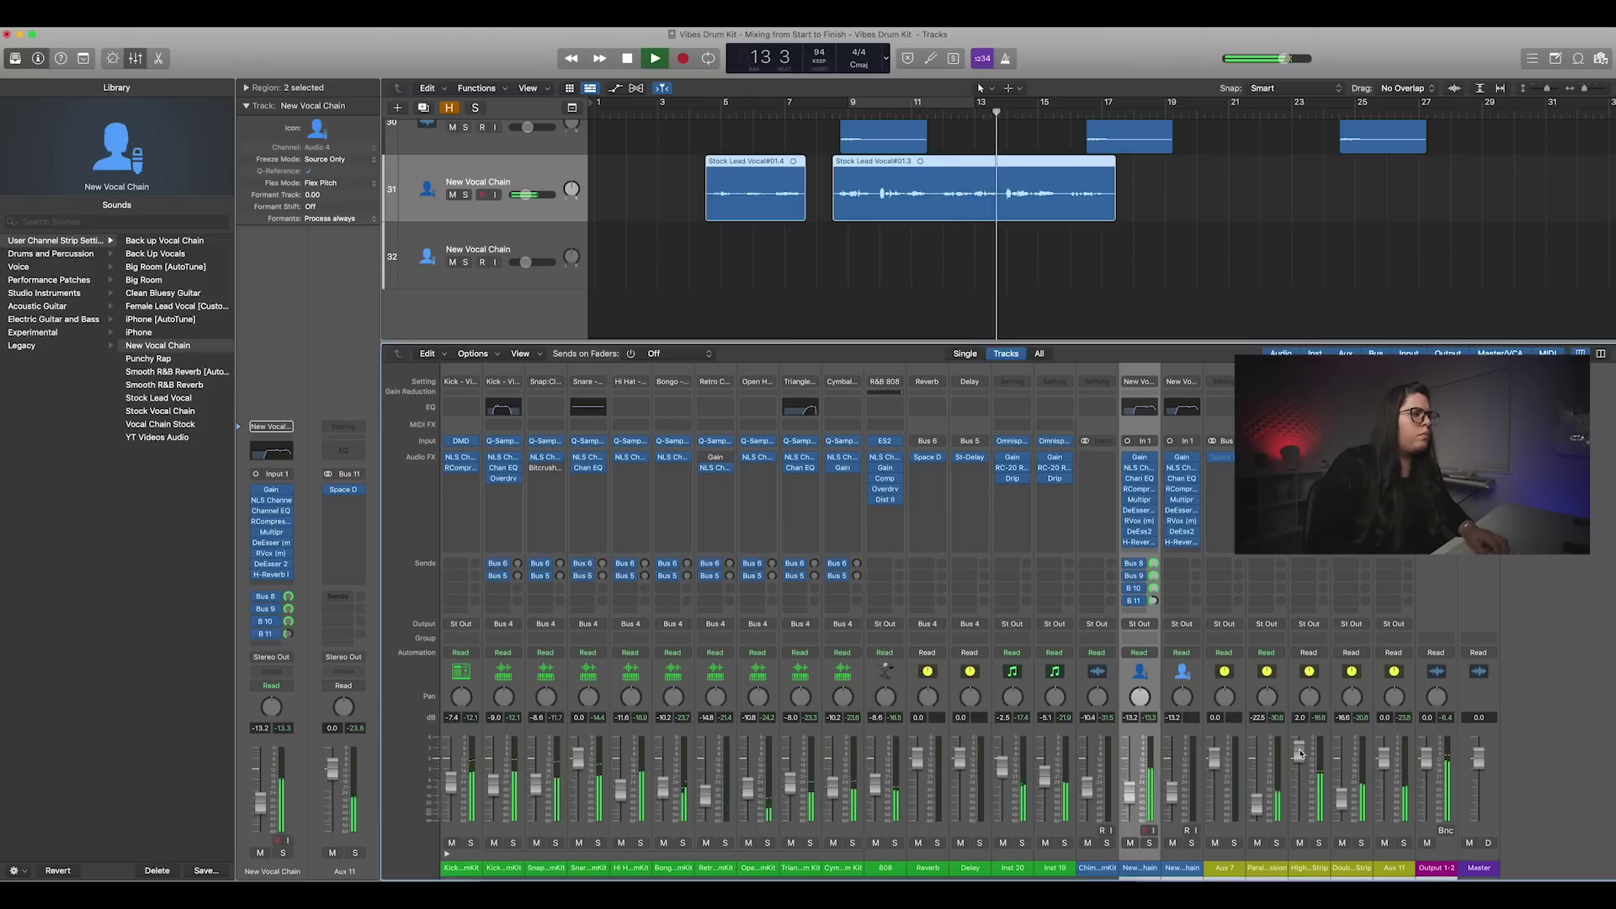
# Step: Set High End Vocal Strip to -4.4 dB and Parallel Vocal Compression to -17.6 dB, and raise Double Vocal Strip while listening
pyautogui.moveTo(1301, 767); pyautogui.dragTo(1334, 780)
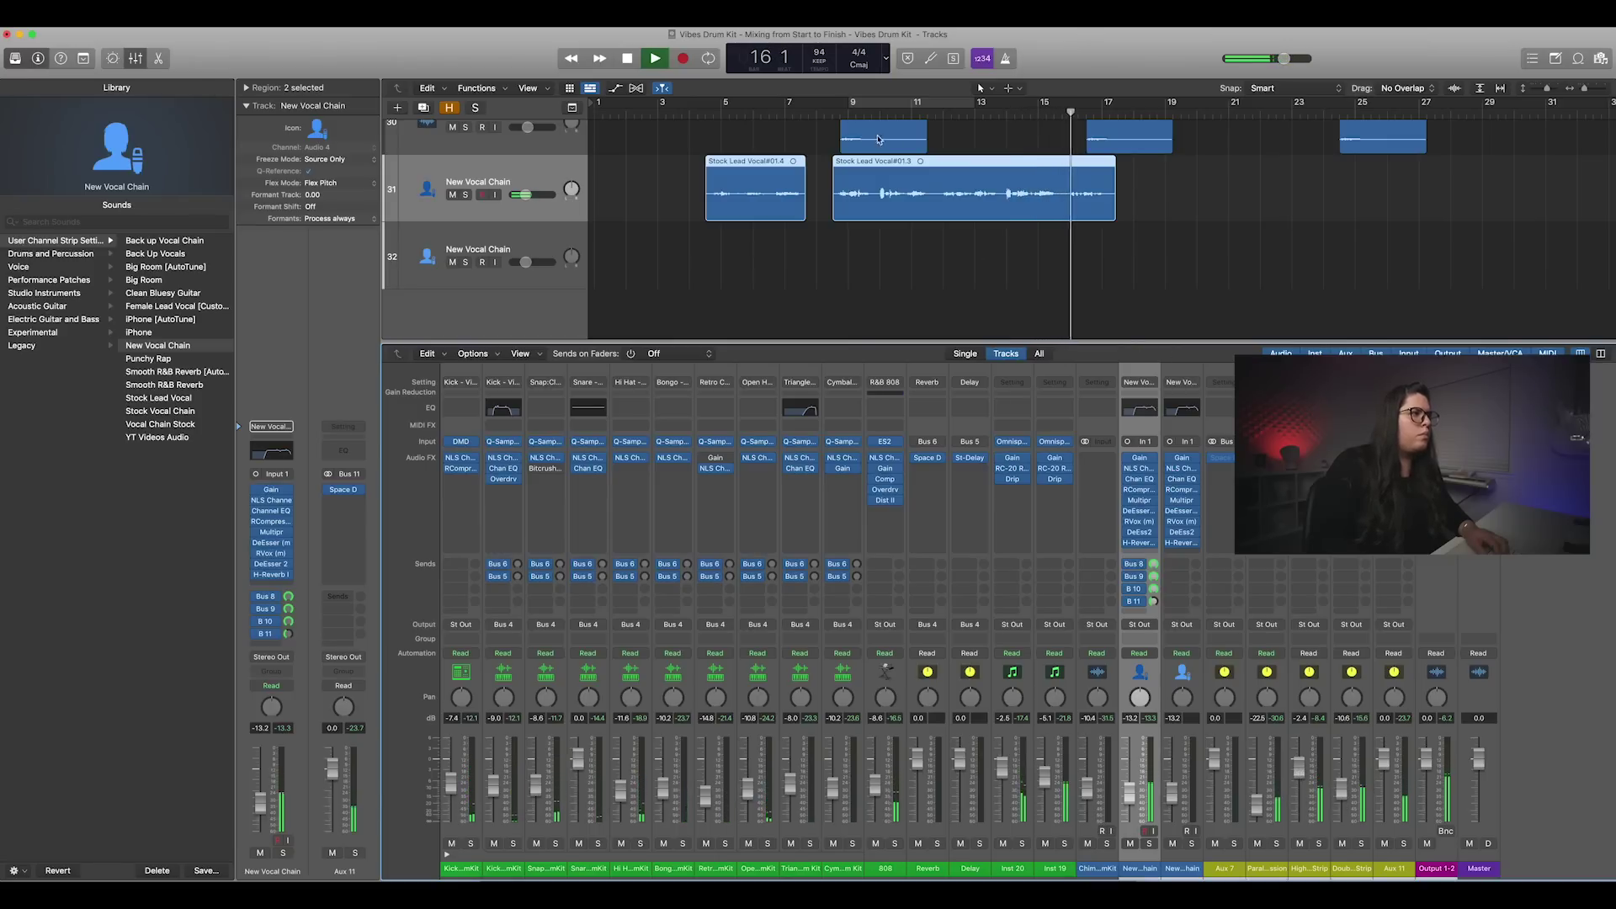
pyautogui.click(829, 102)
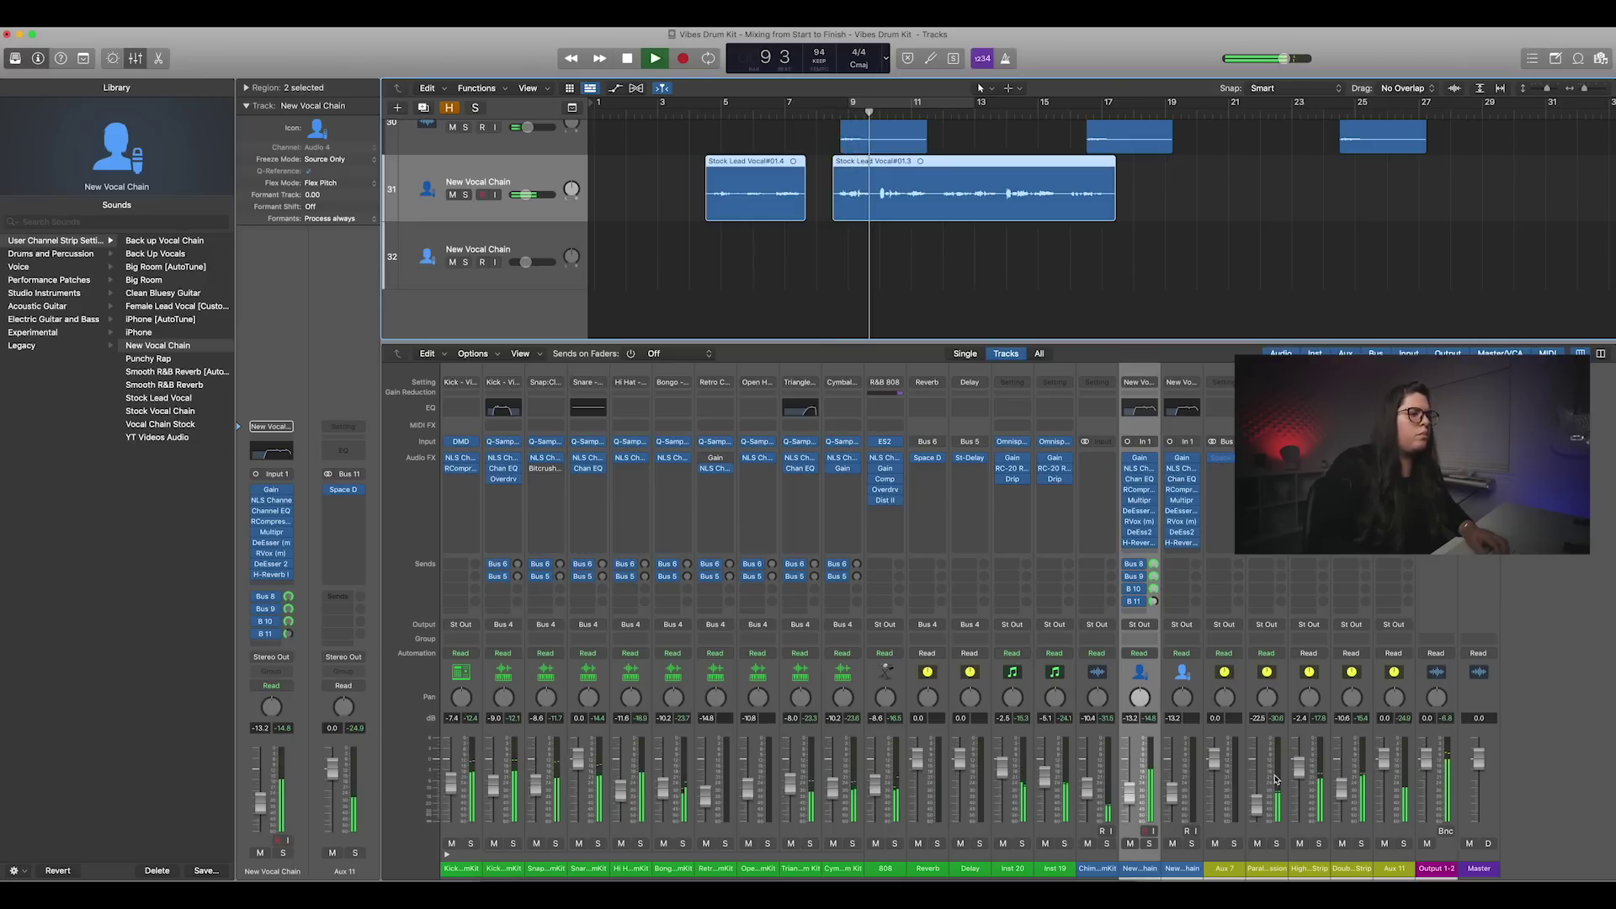
pyautogui.moveTo(1297, 774); pyautogui.dragTo(1259, 788)
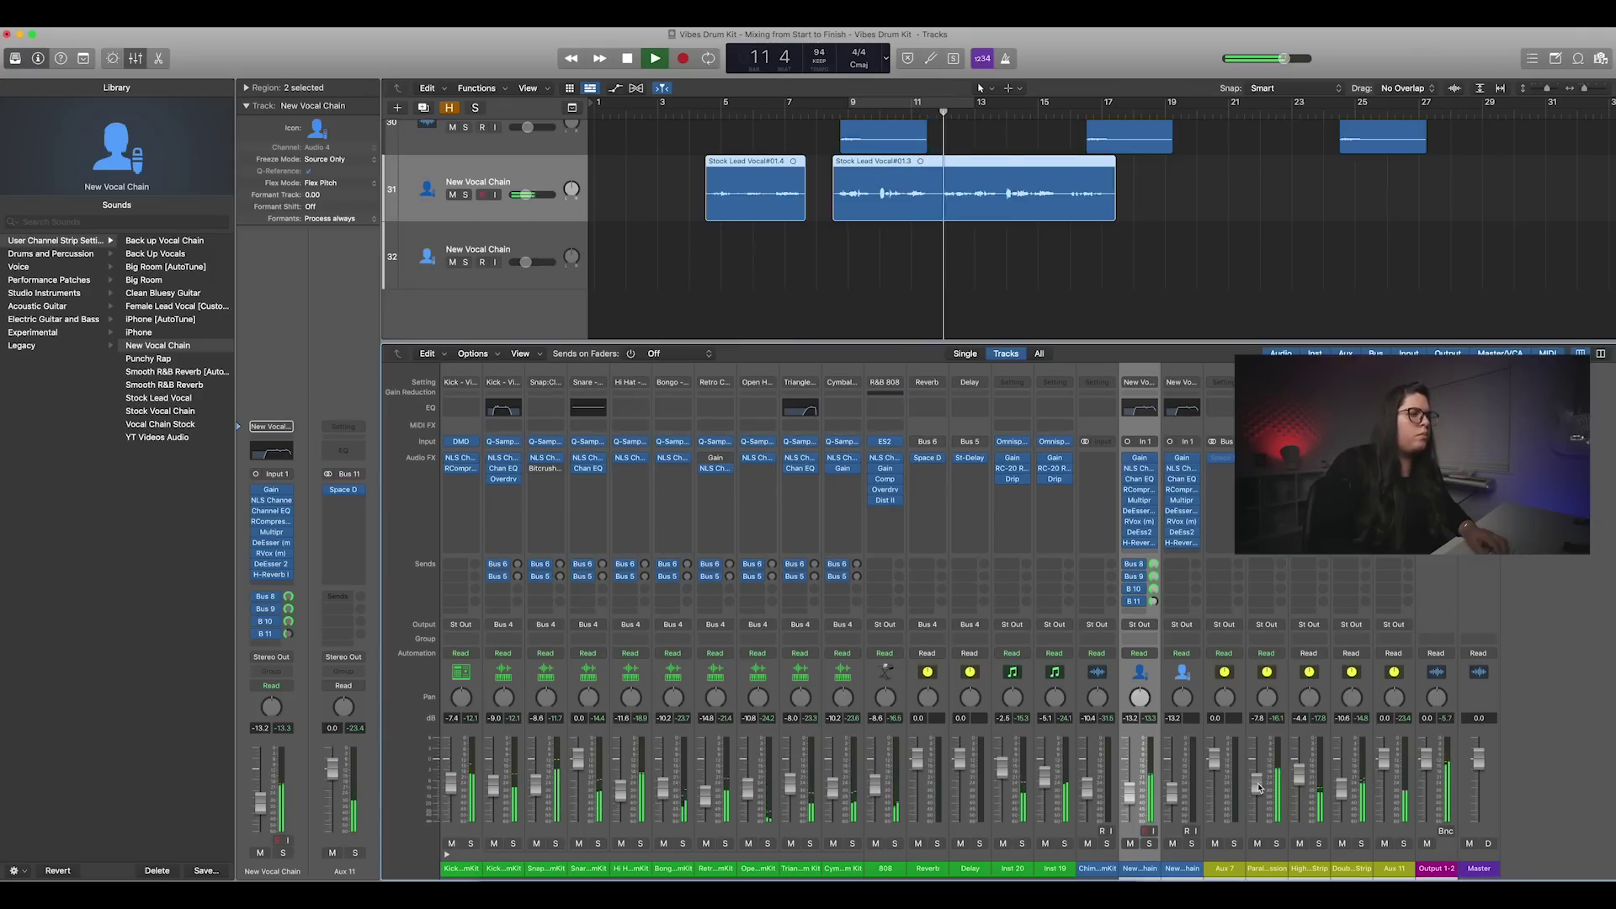
pyautogui.moveTo(1259, 809); pyautogui.dragTo(1259, 807)
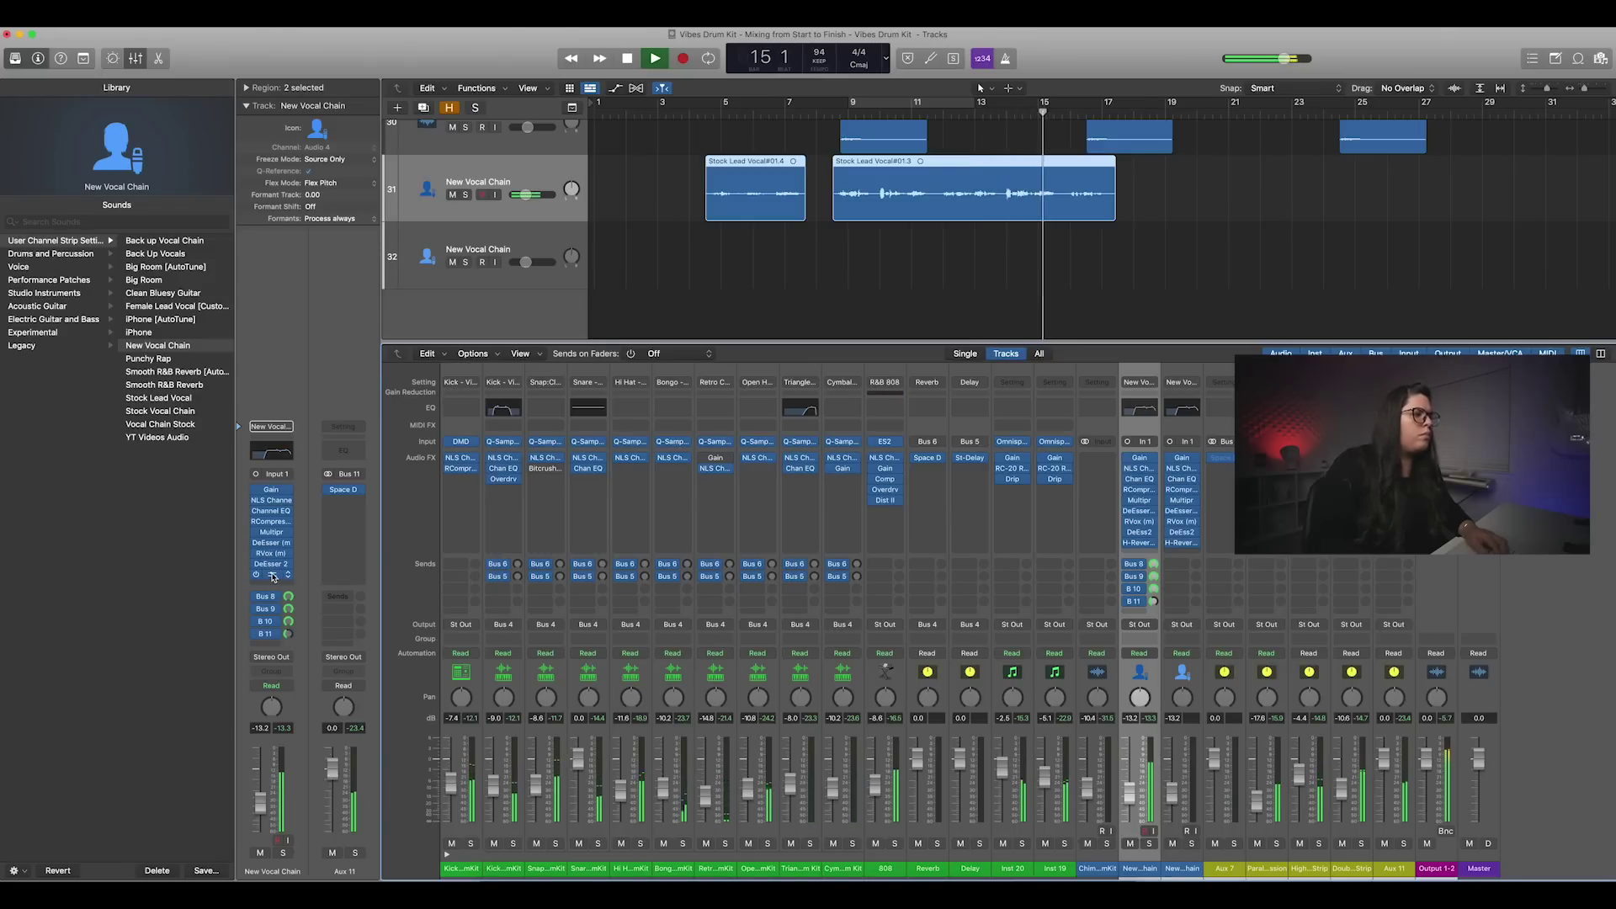
pyautogui.press('space')
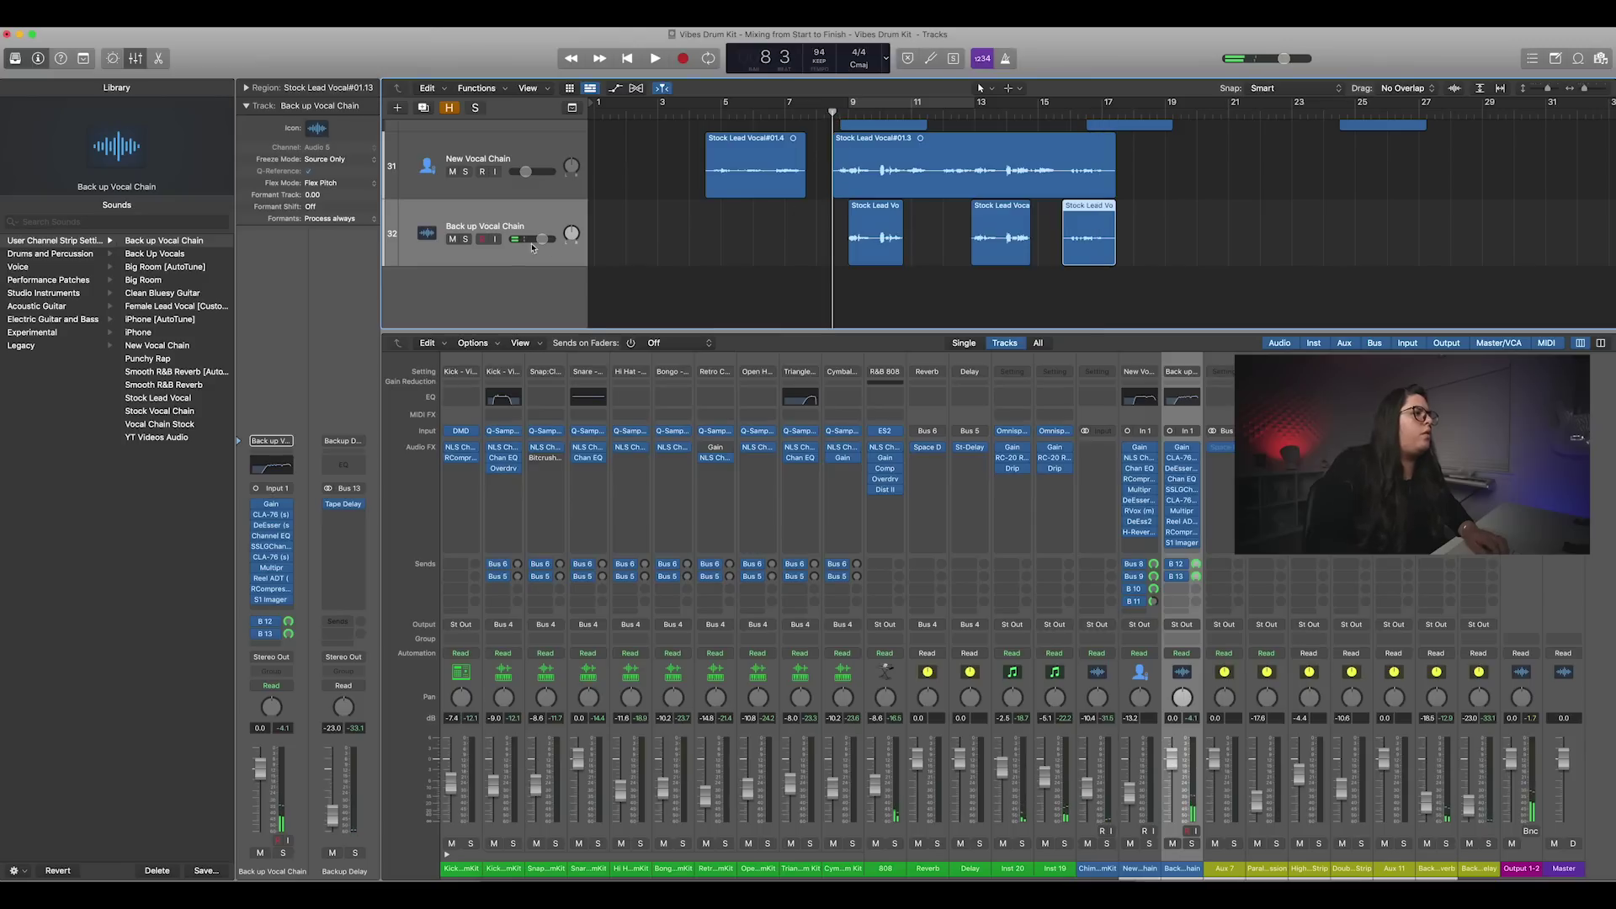
# Step: Set the Back up Vocal Chain's track volume to -11.6 dB and start playback
pyautogui.click(542, 239)
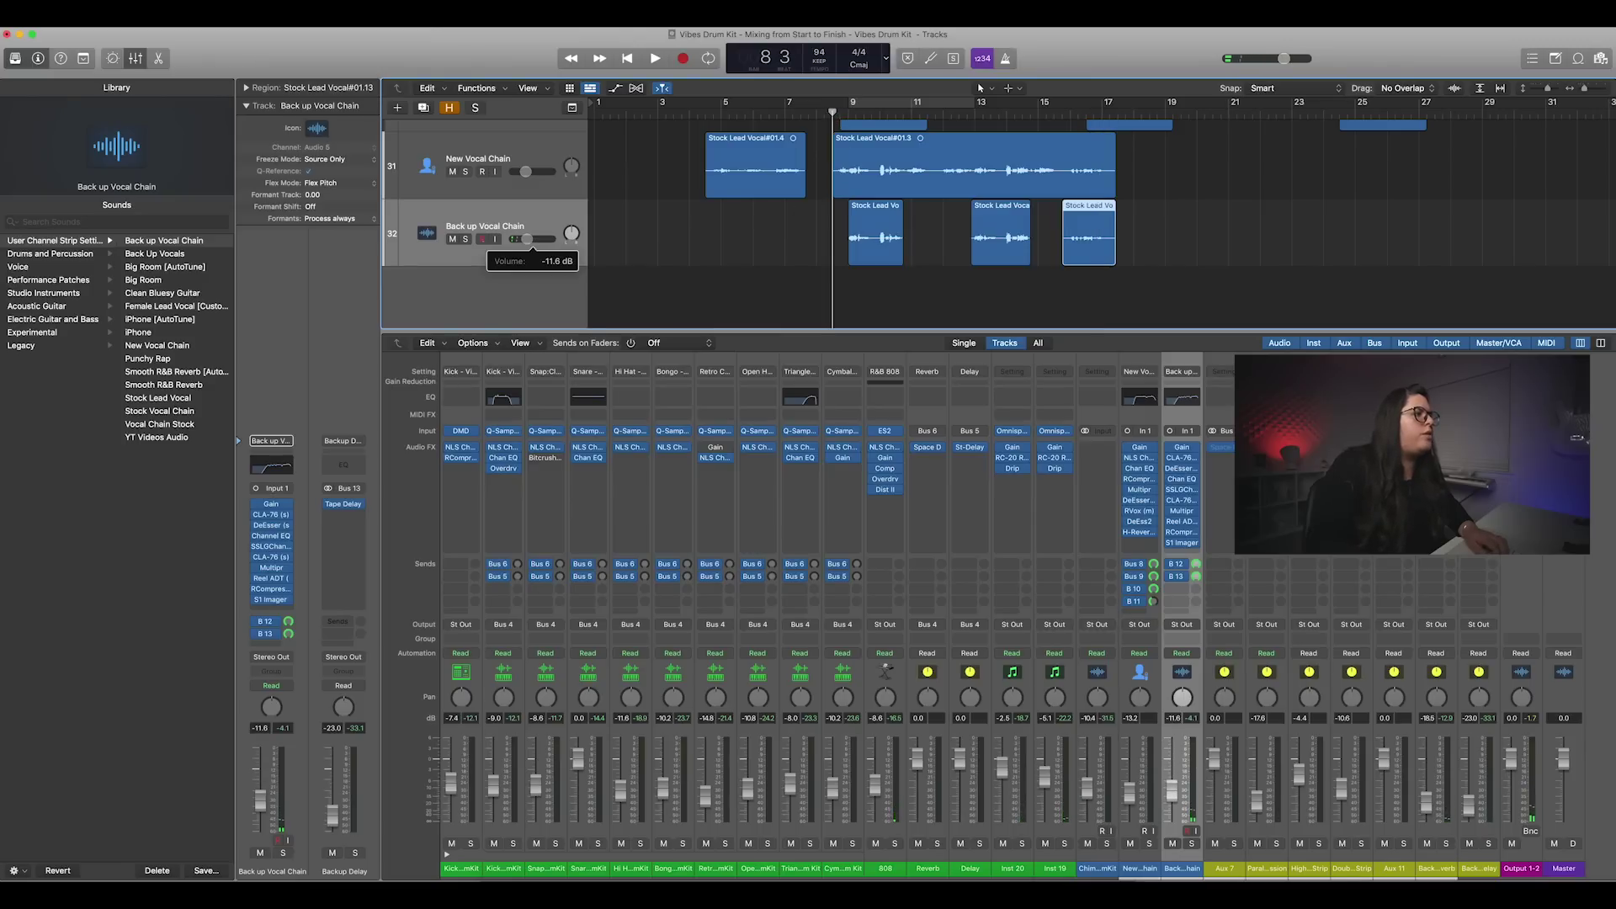
pyautogui.click(531, 240)
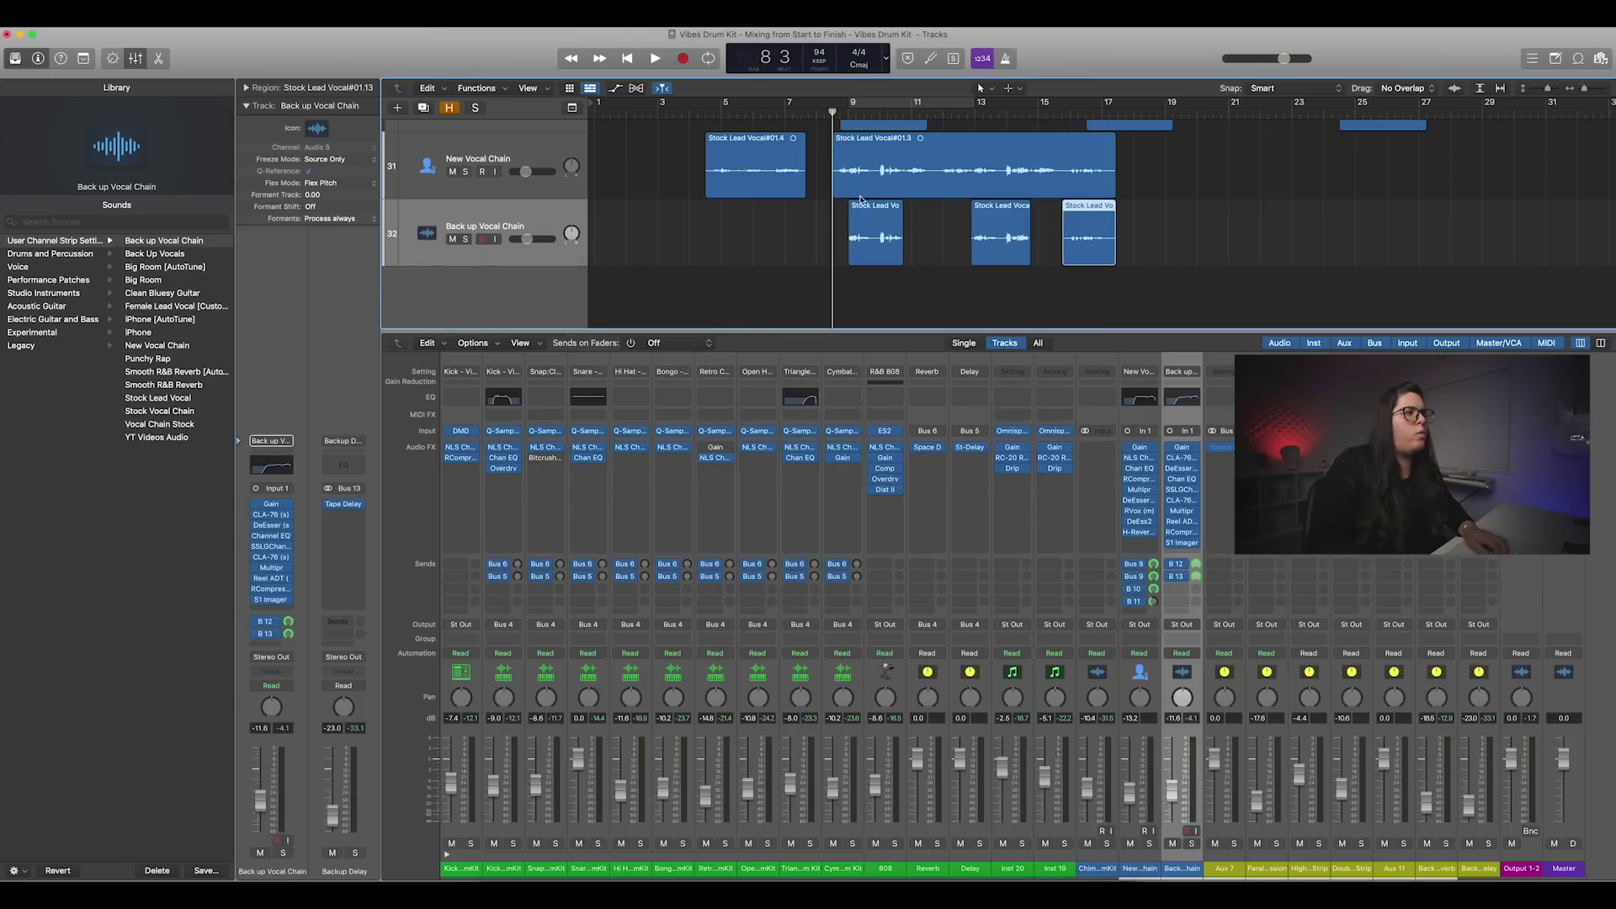
pyautogui.press('space')
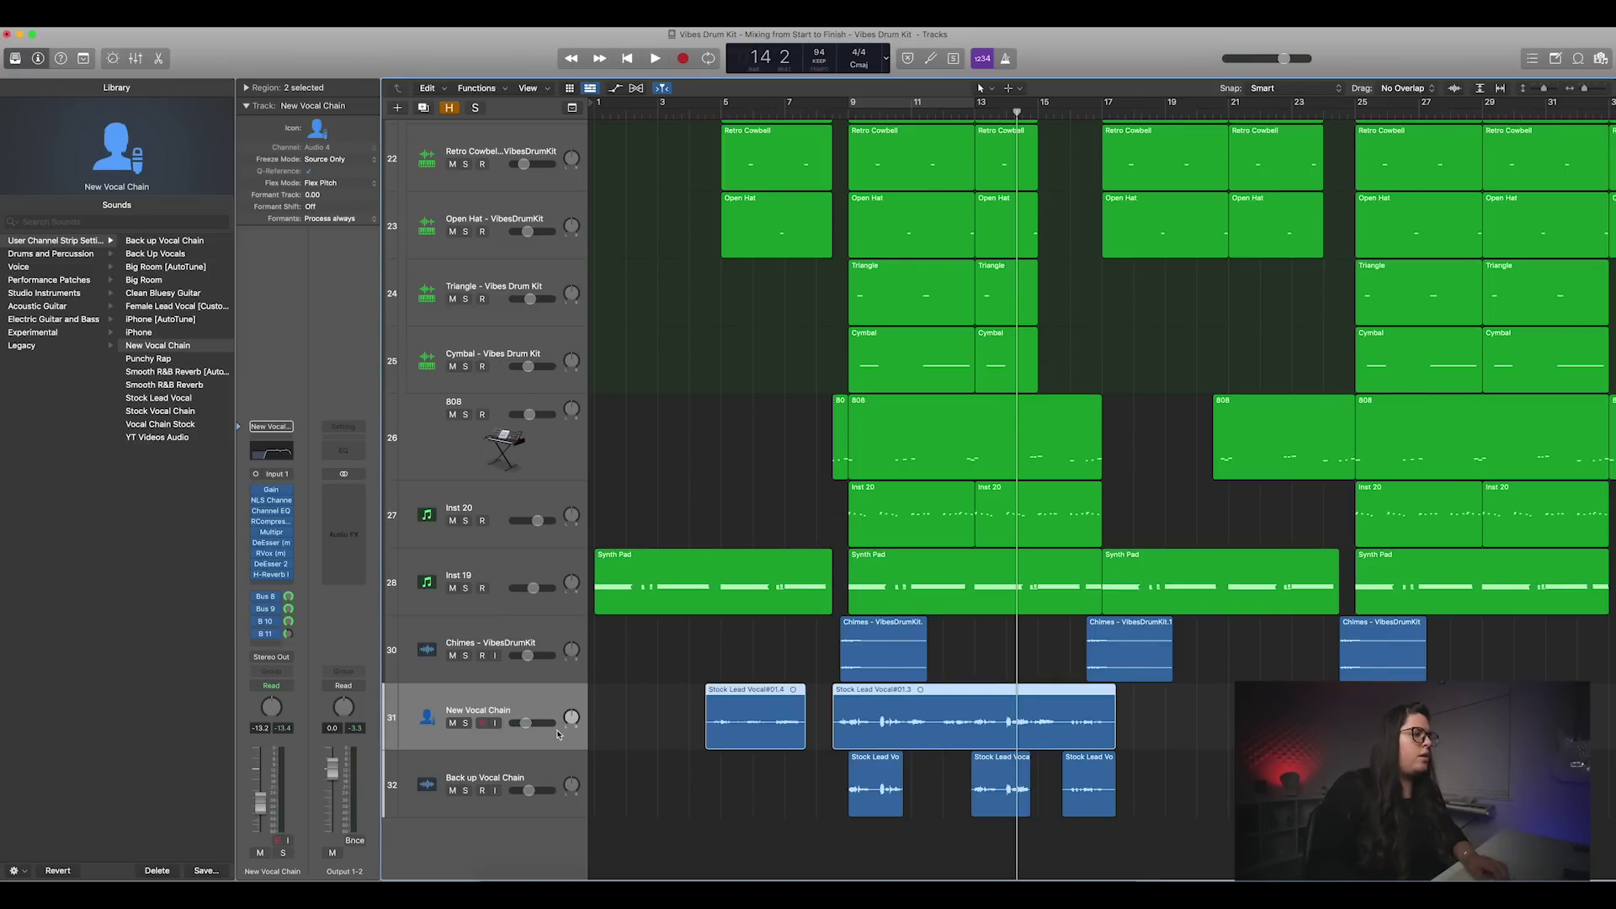
# Step: Balance New Vocal Chain at -14.6 dB against Back up Vocal Chain at -11.6 dB while playing the full mix from bar 9
pyautogui.press('space')
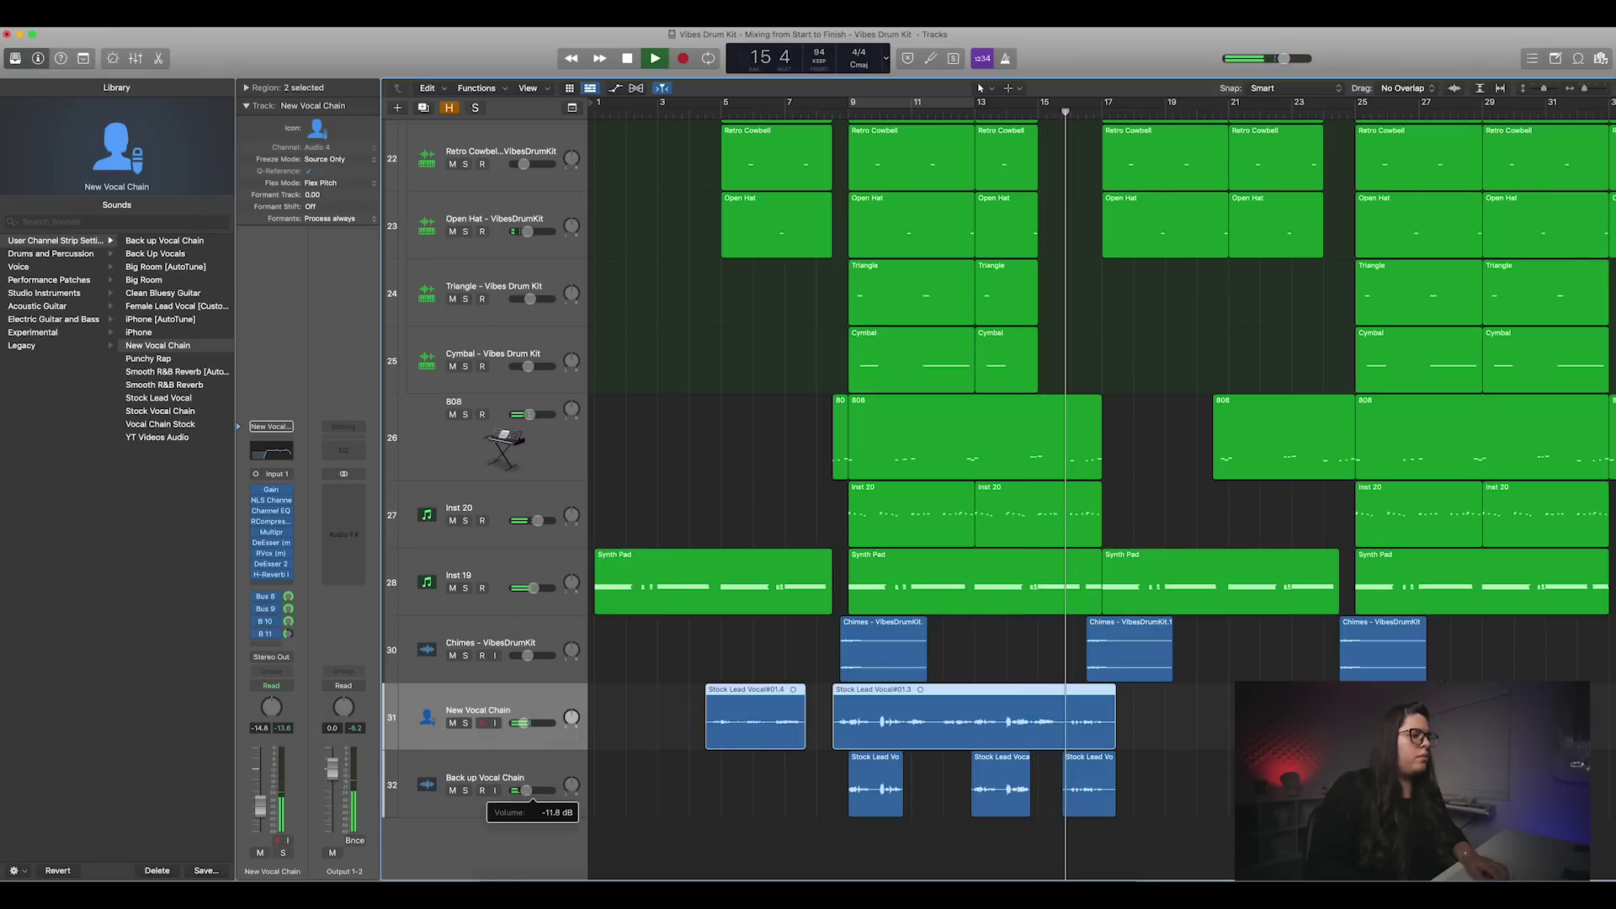
pyautogui.click(844, 110)
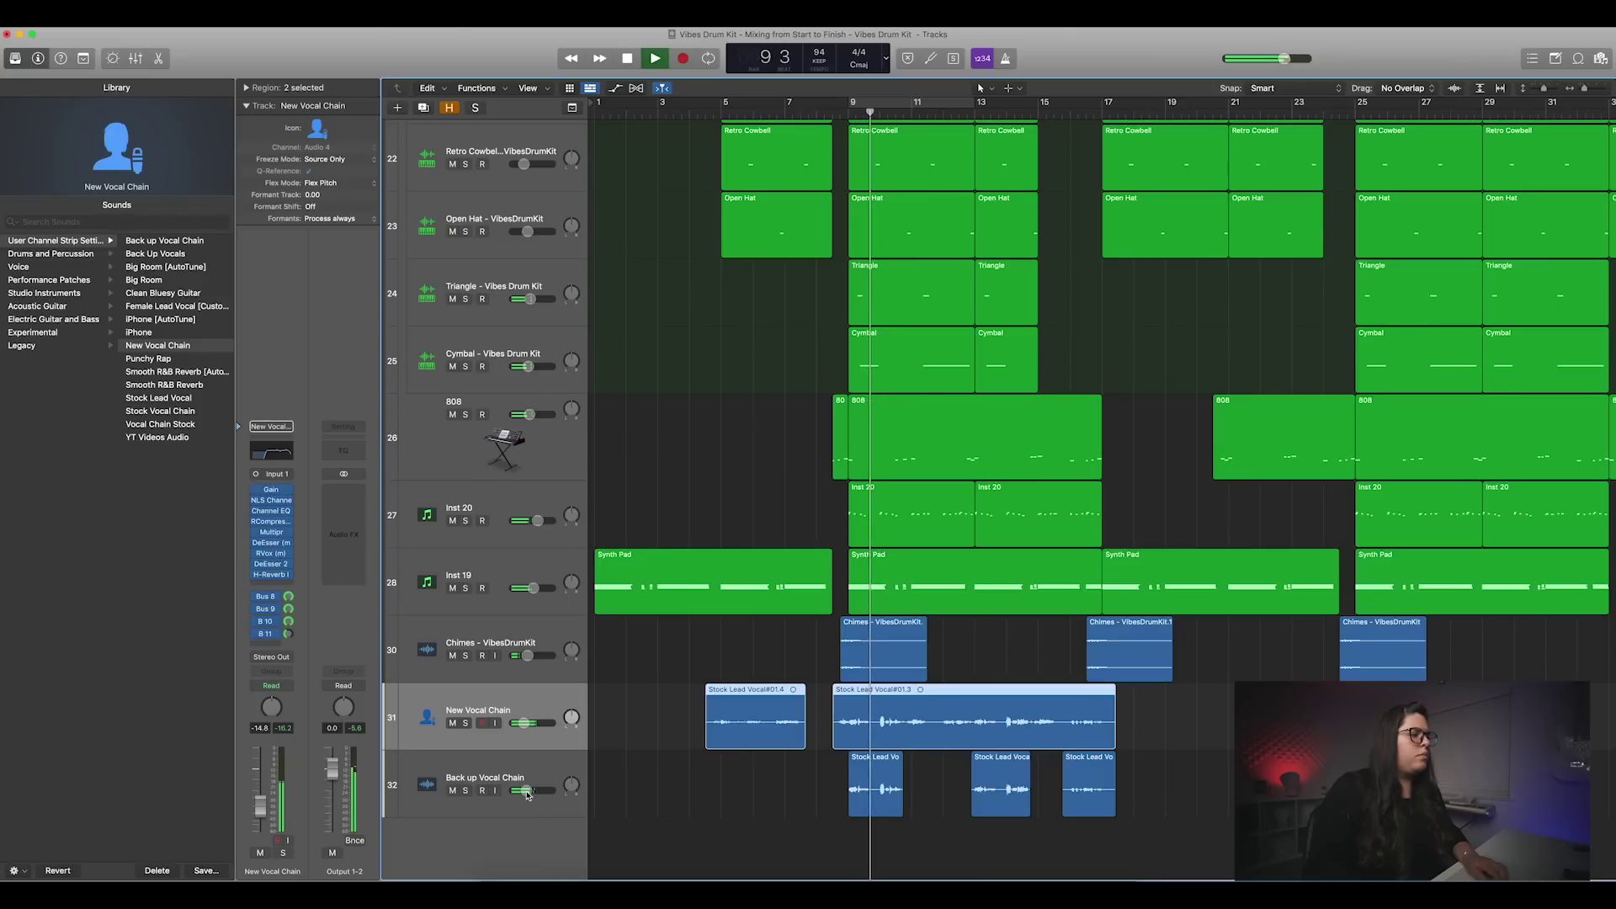
pyautogui.moveTo(527, 795); pyautogui.dragTo(531, 791)
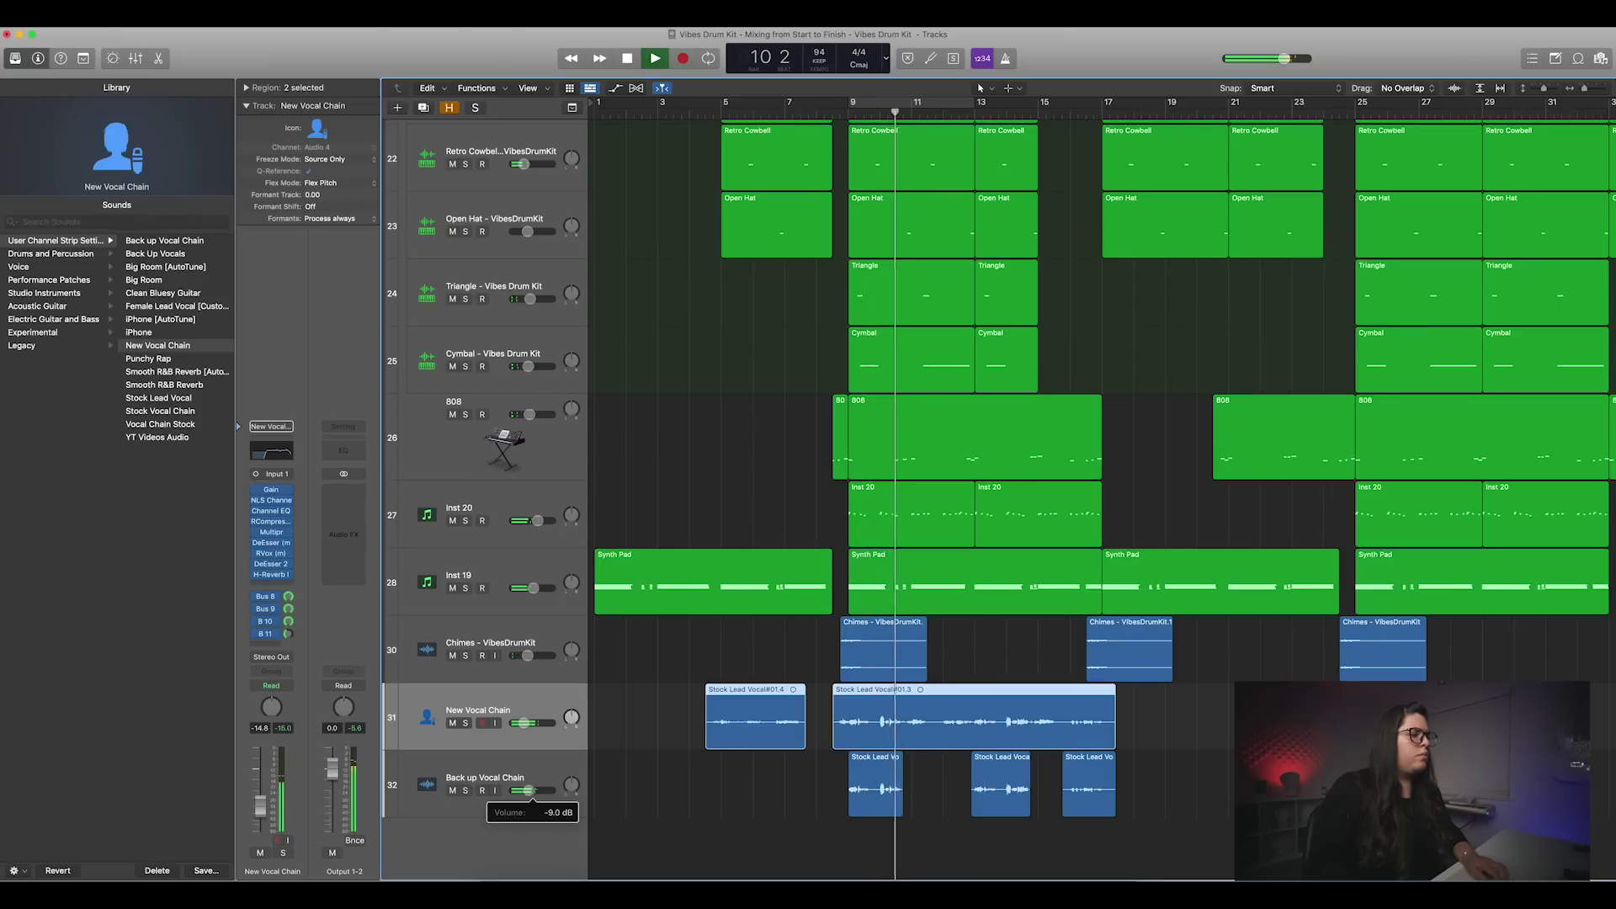
pyautogui.click(525, 775)
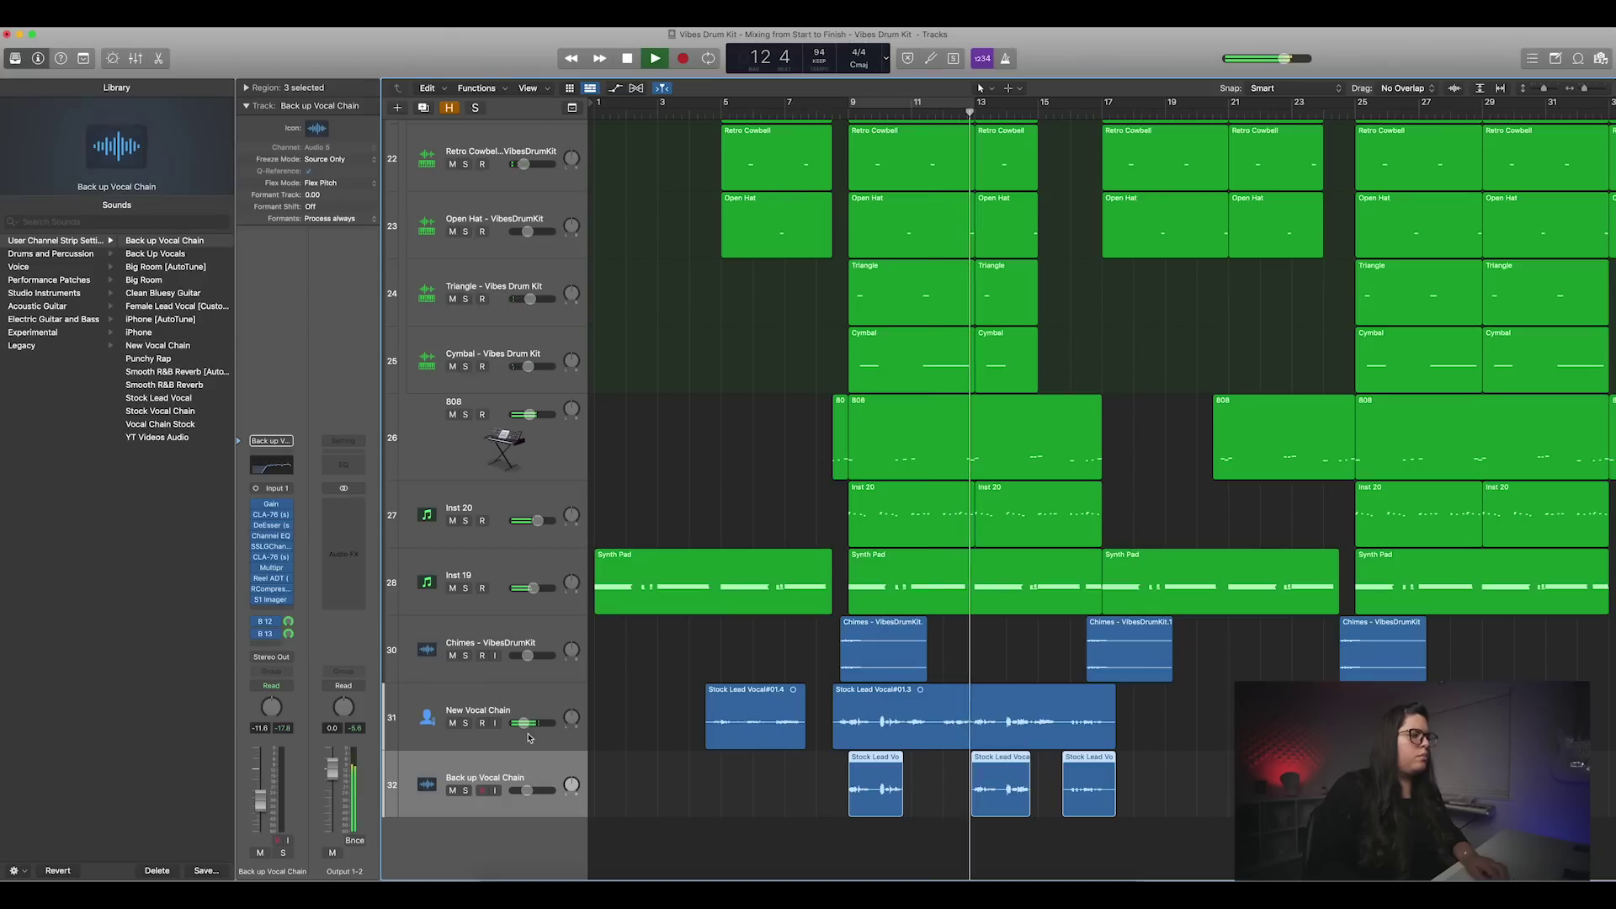
# Step: Compare the two vocal tracks during playback and add a send to Bus 11 (Aux 11) on Back up Vocal Chain
pyautogui.click(529, 735)
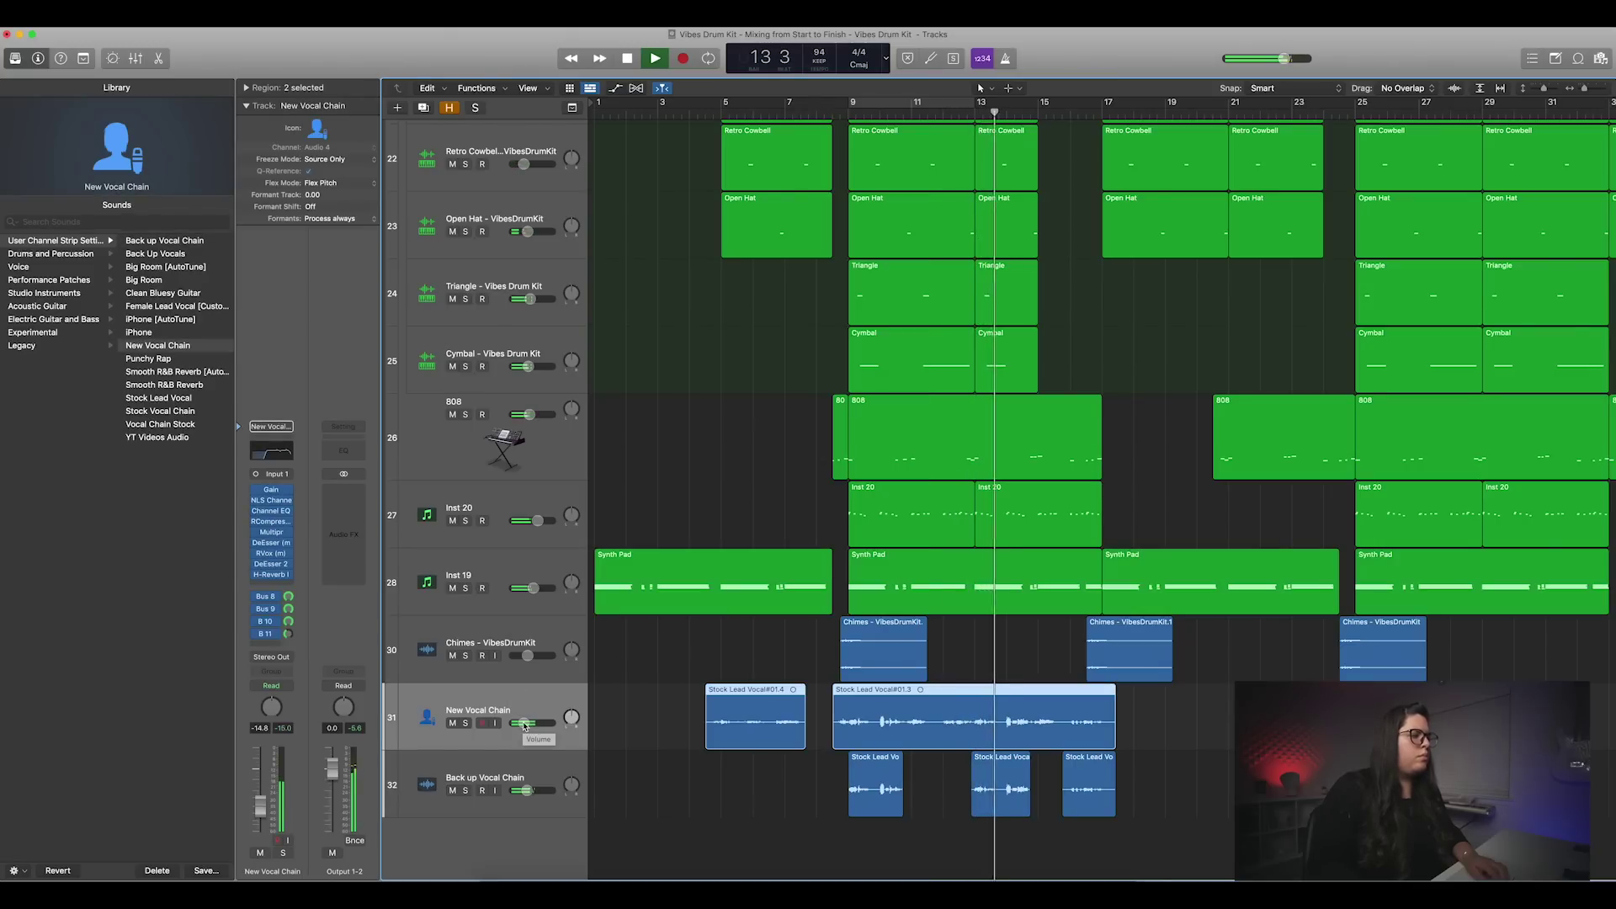
pyautogui.click(521, 778)
pyautogui.click(278, 644)
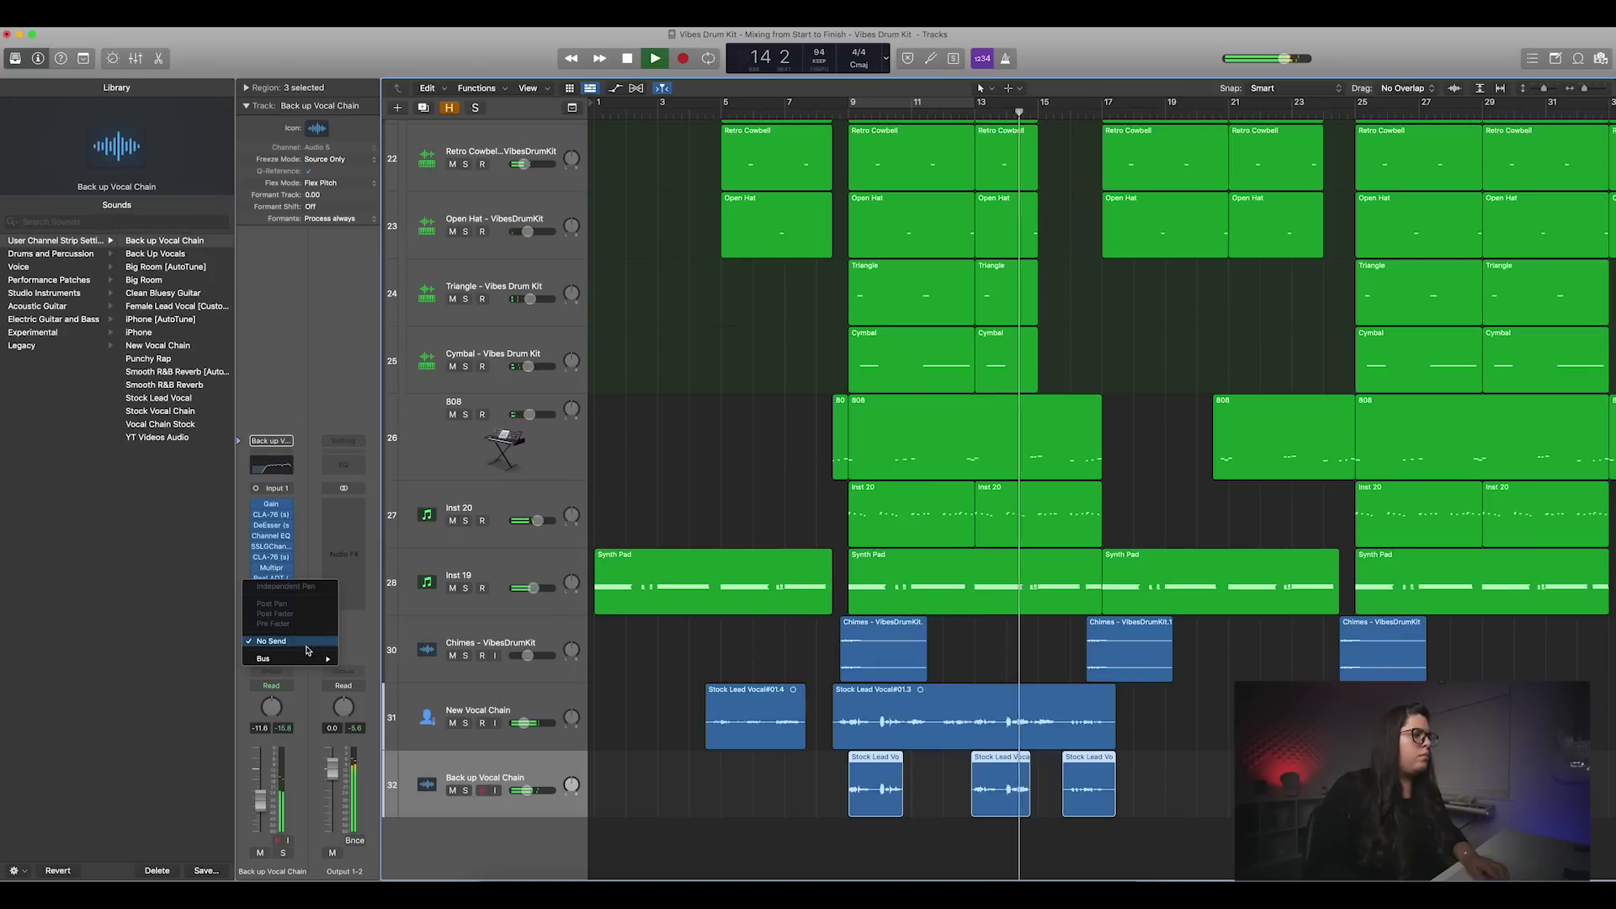
pyautogui.moveTo(303, 658)
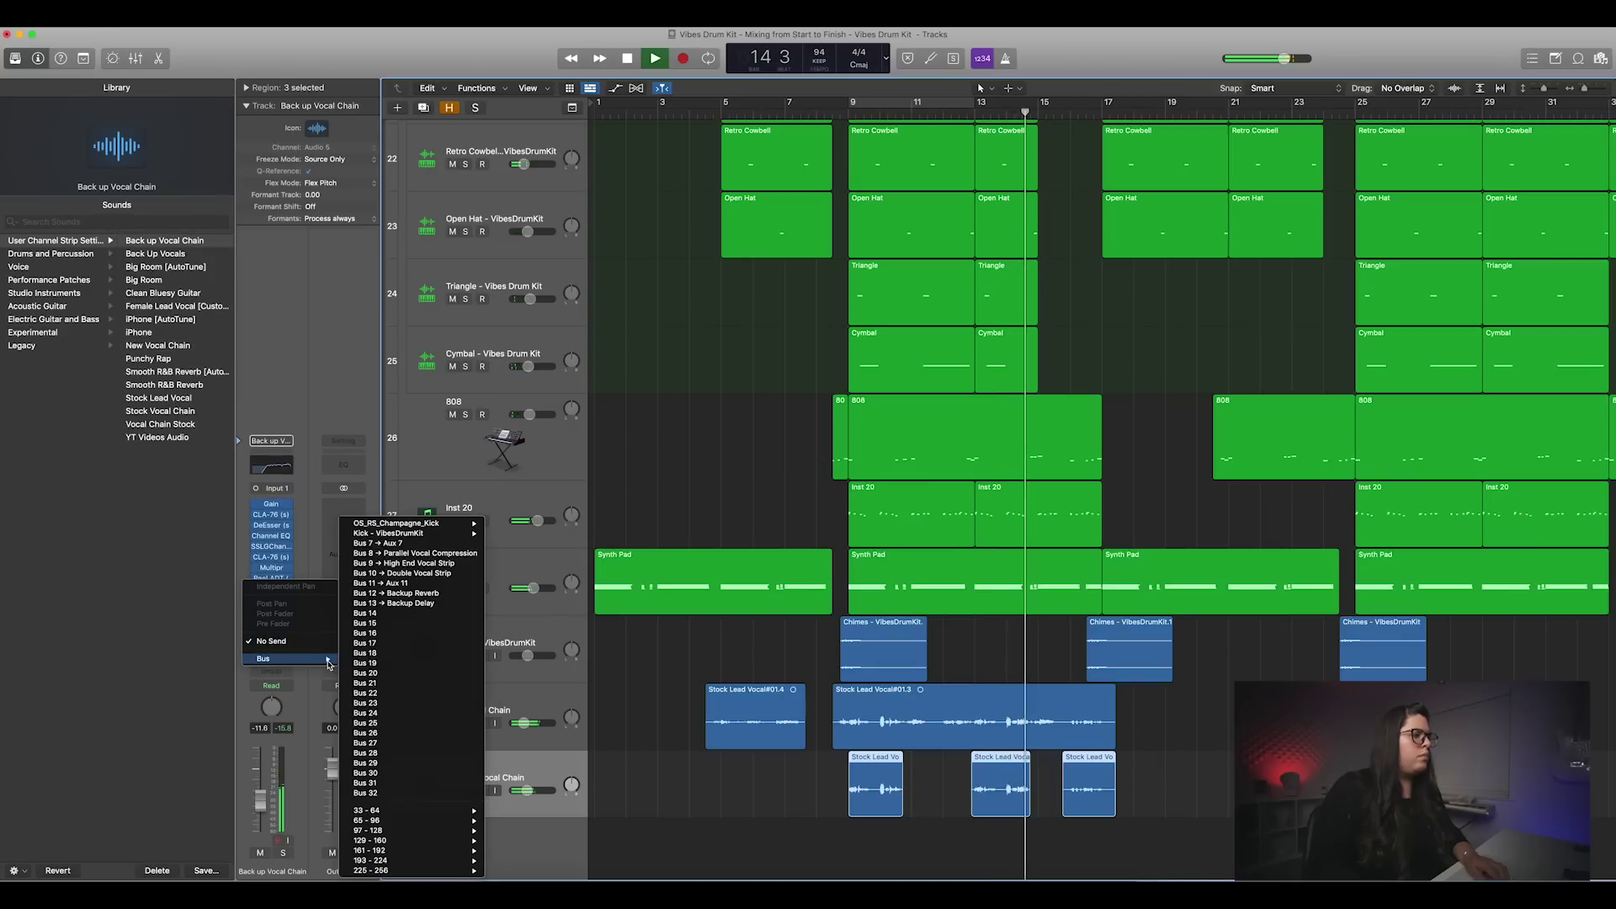
pyautogui.click(415, 583)
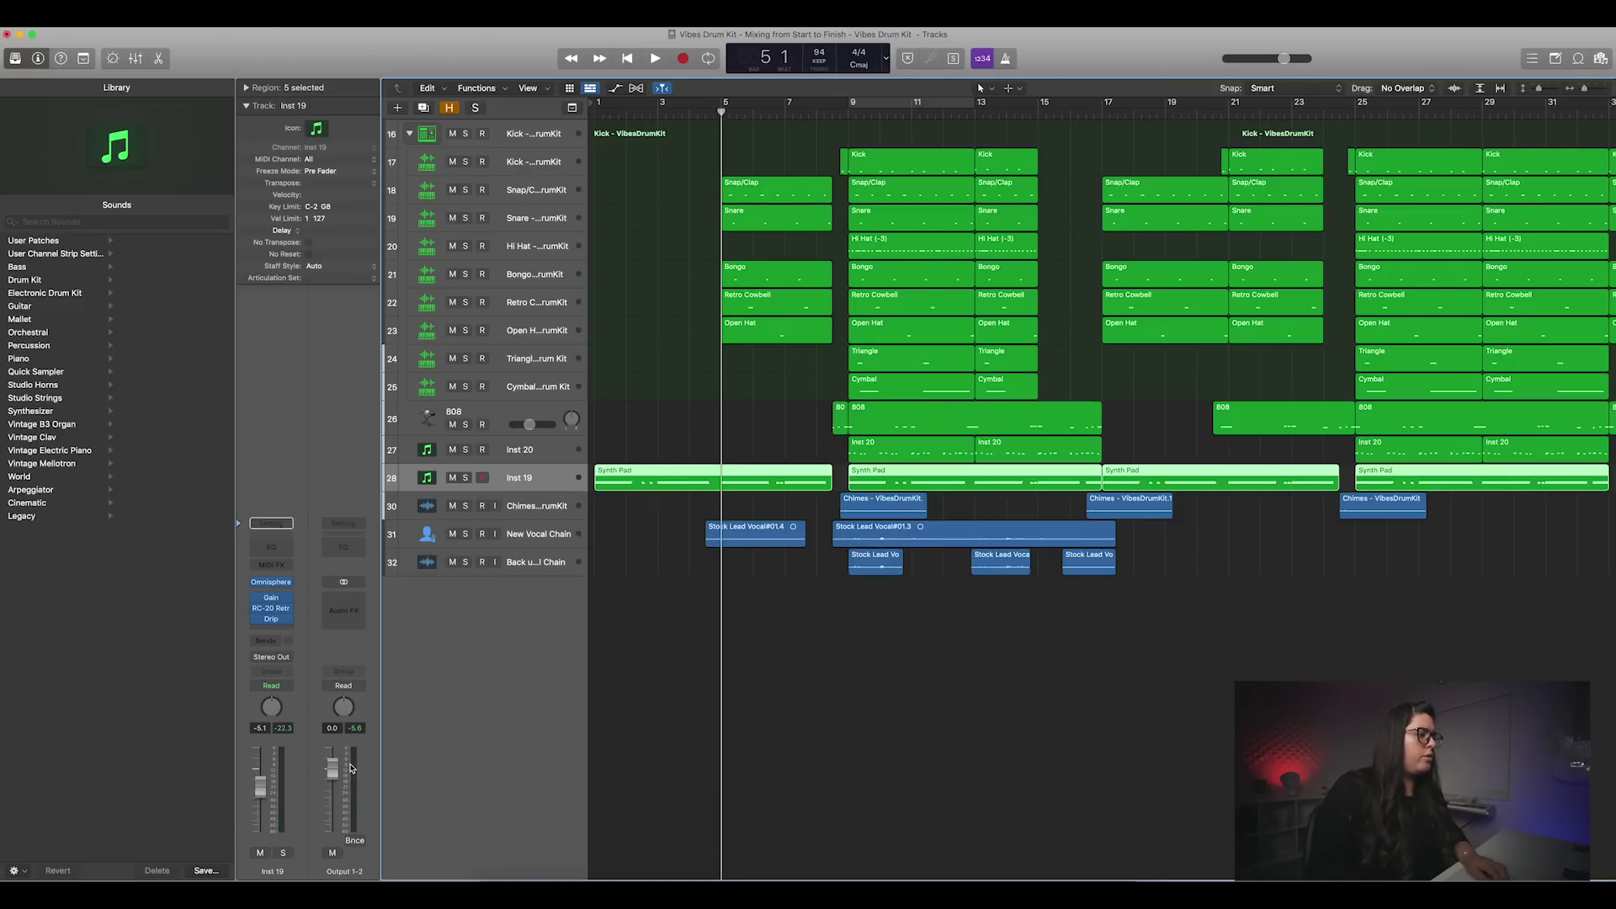
# Step: Play the full mix from bar 5, then adjust the Dry/Wet amount of New Vocal Chain's H-Reverb while listening and close the plug-in
pyautogui.press('space')
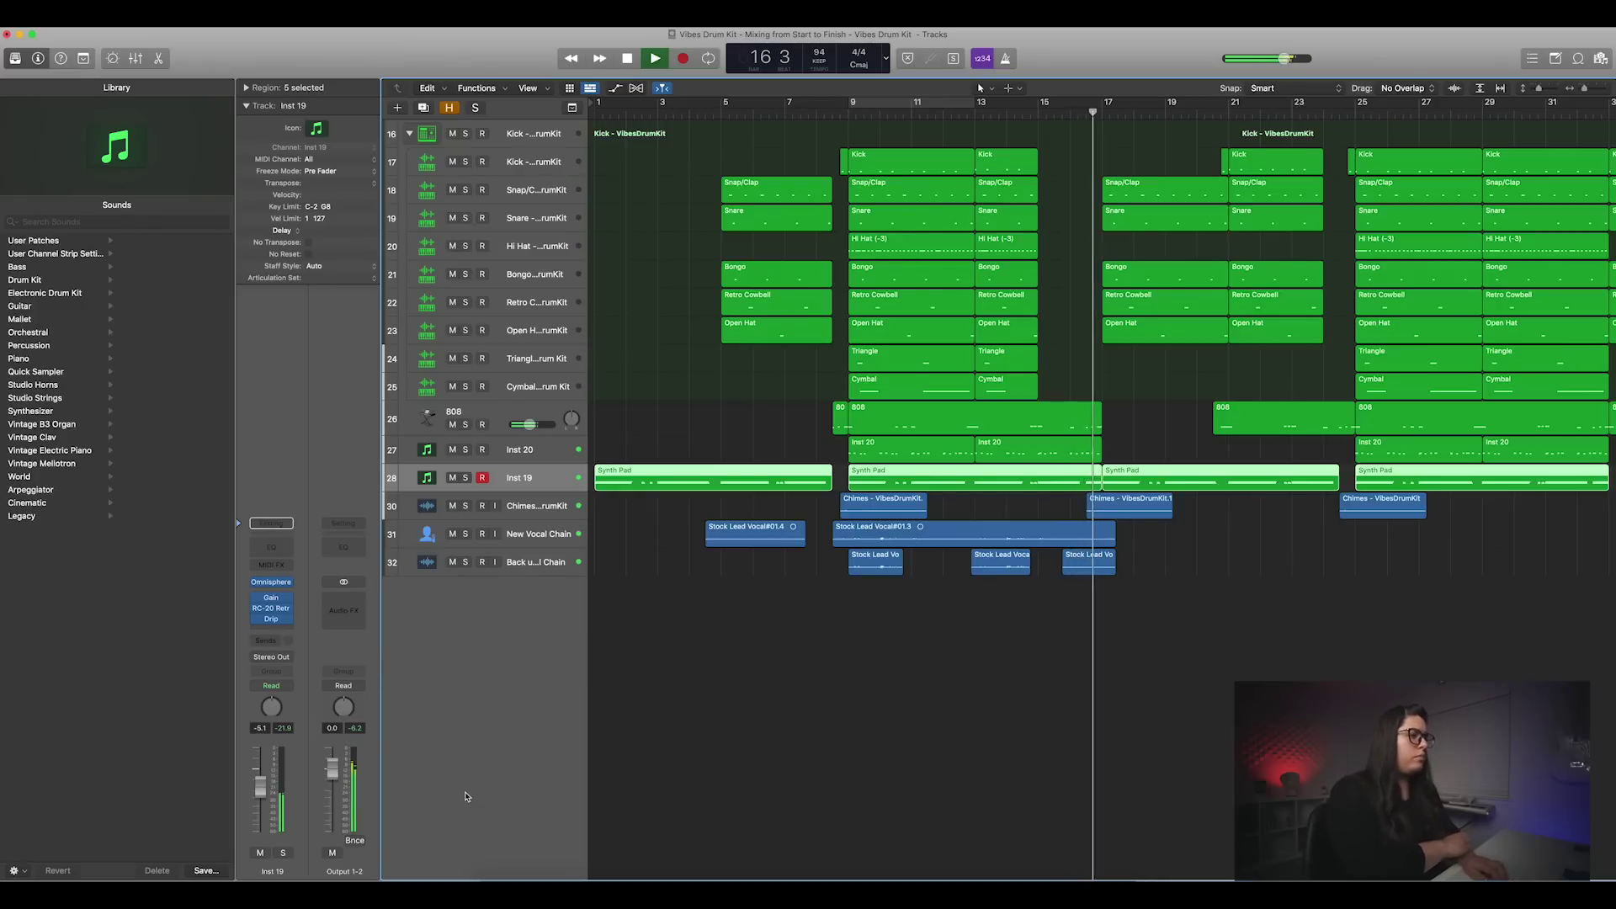
pyautogui.press('space')
pyautogui.click(536, 536)
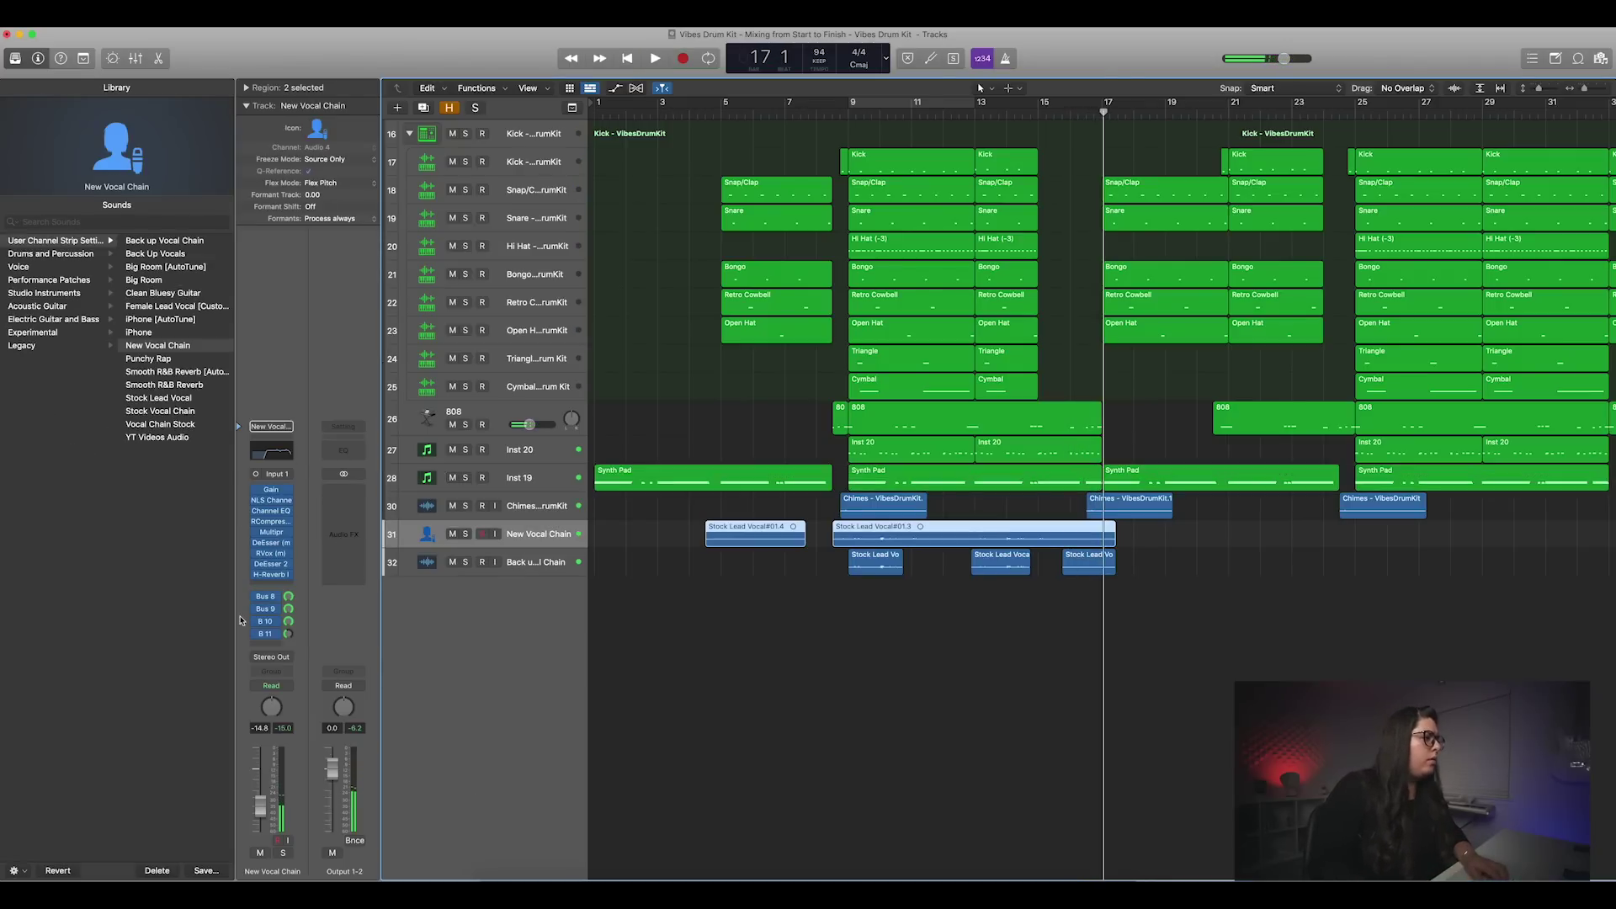
pyautogui.click(273, 576)
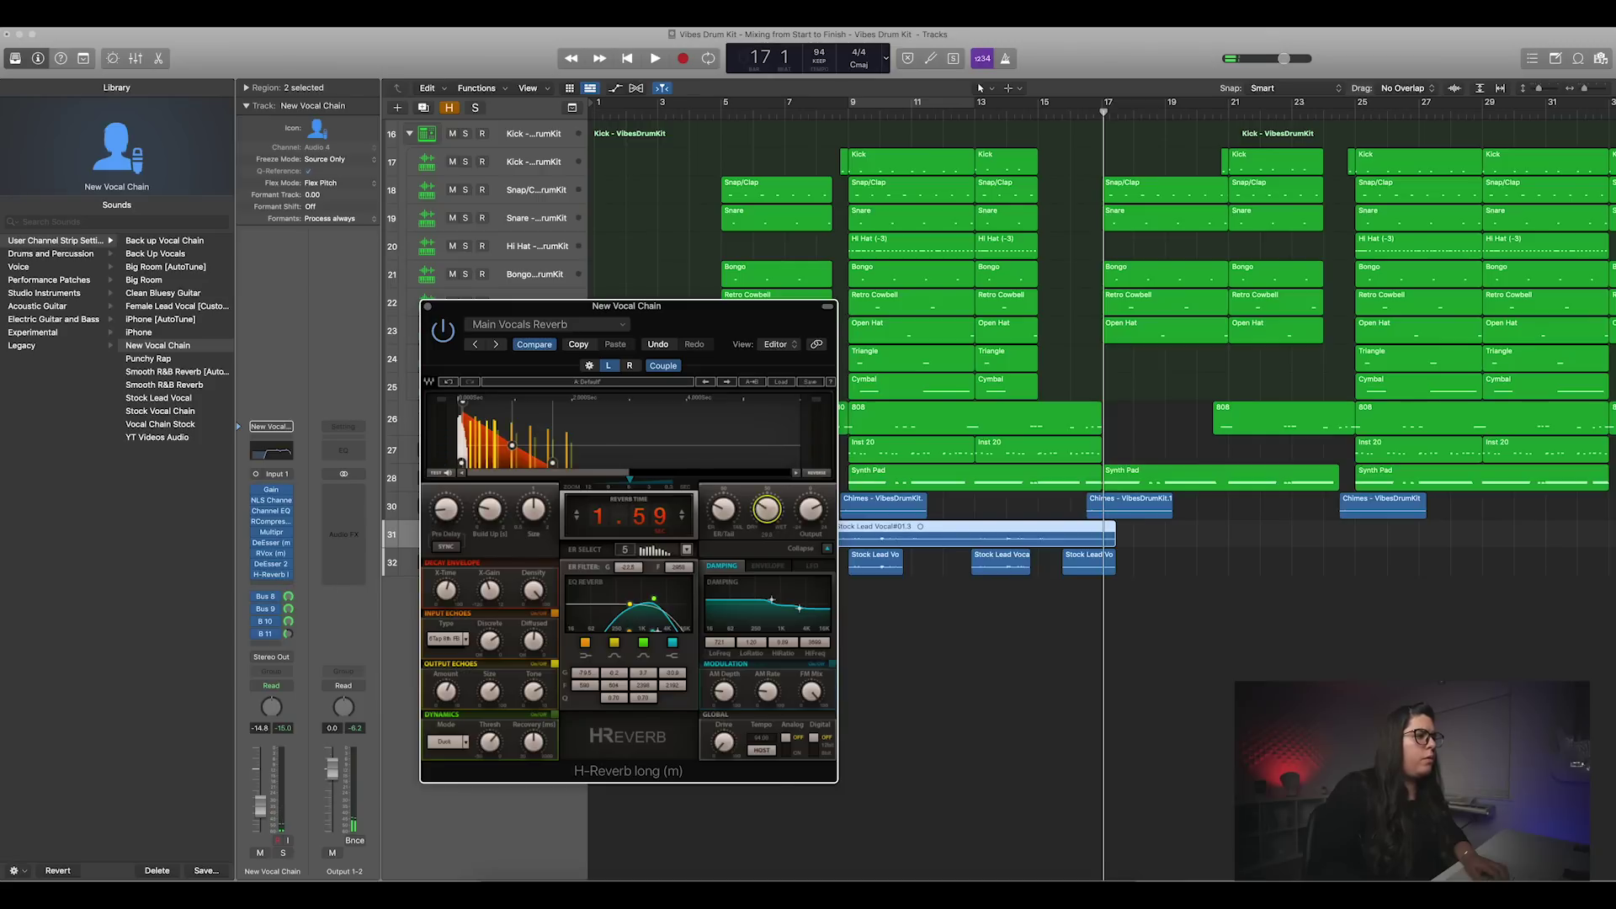
pyautogui.press('space')
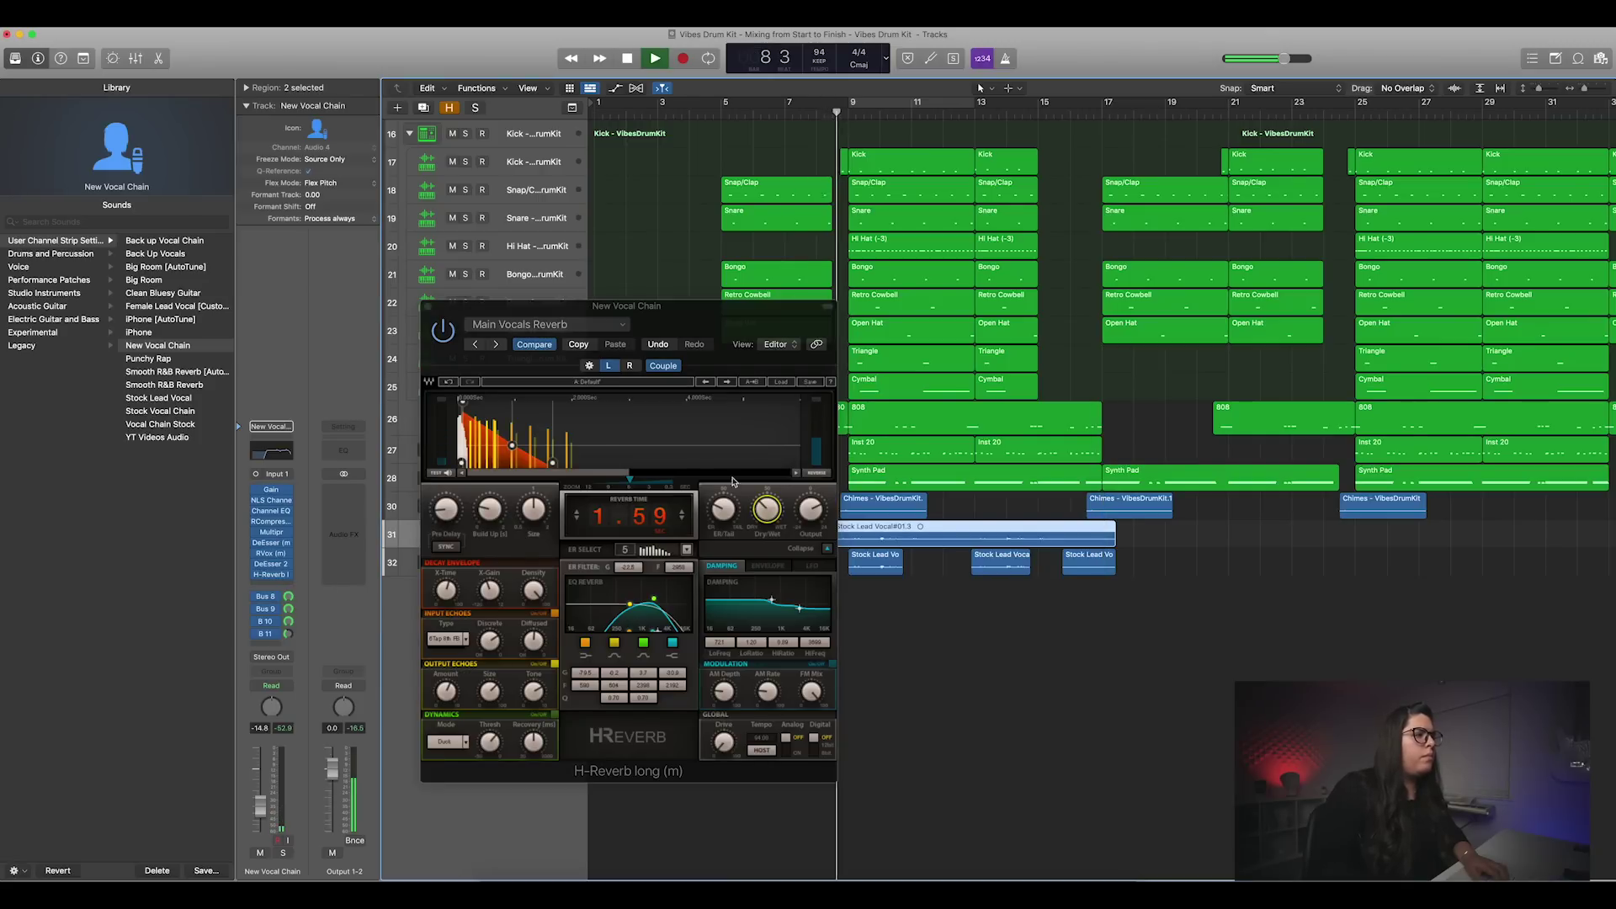
pyautogui.click(767, 512)
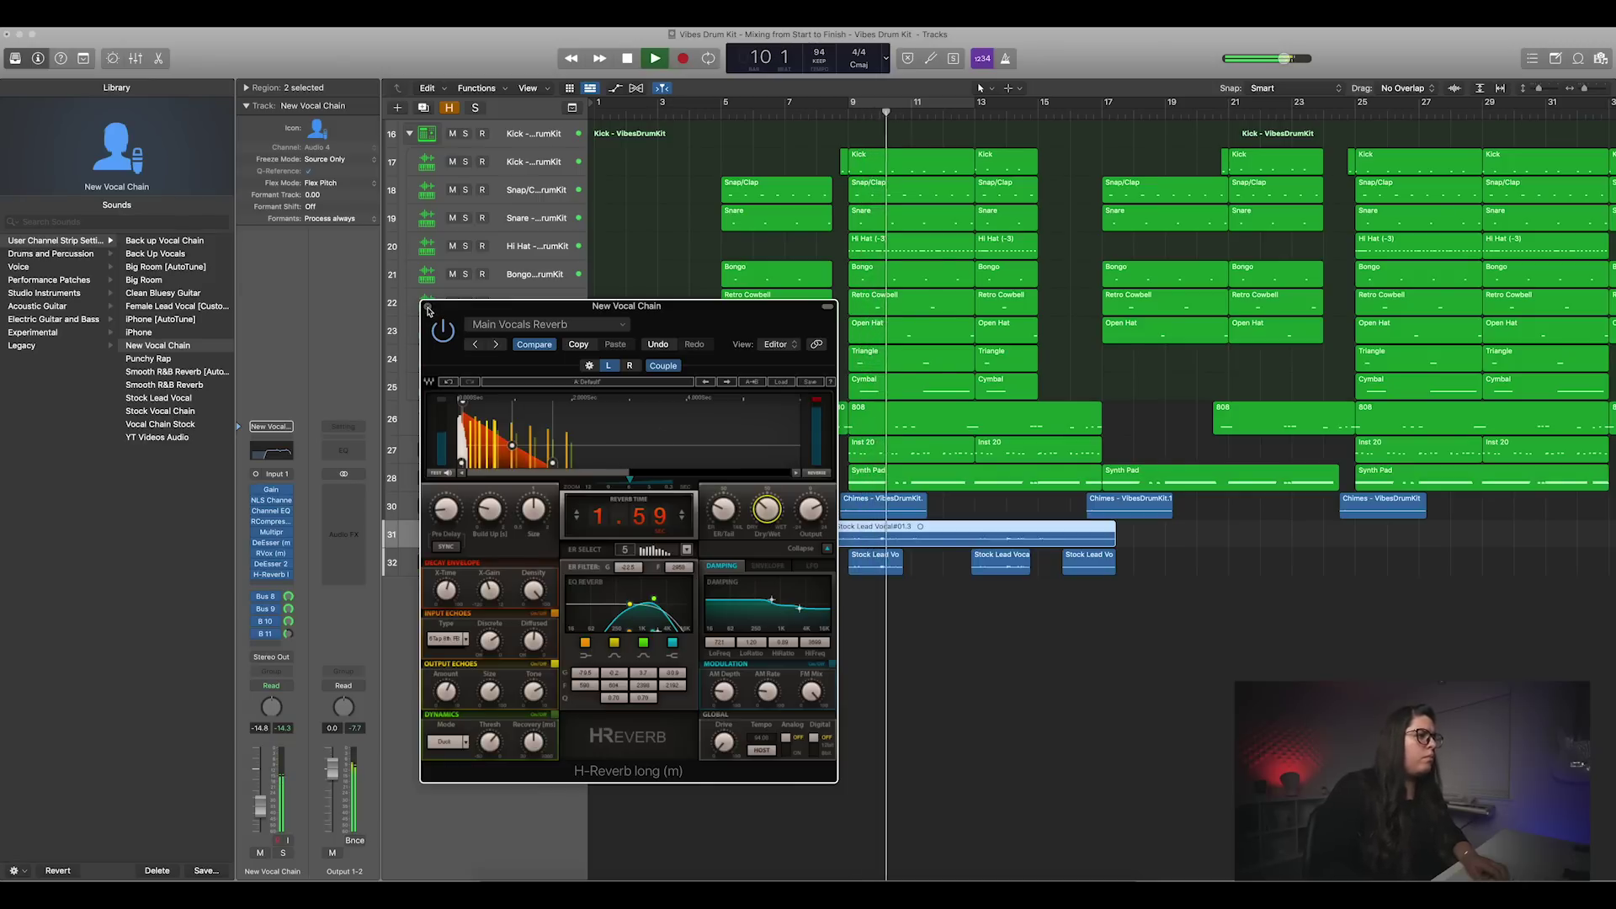
pyautogui.click(427, 306)
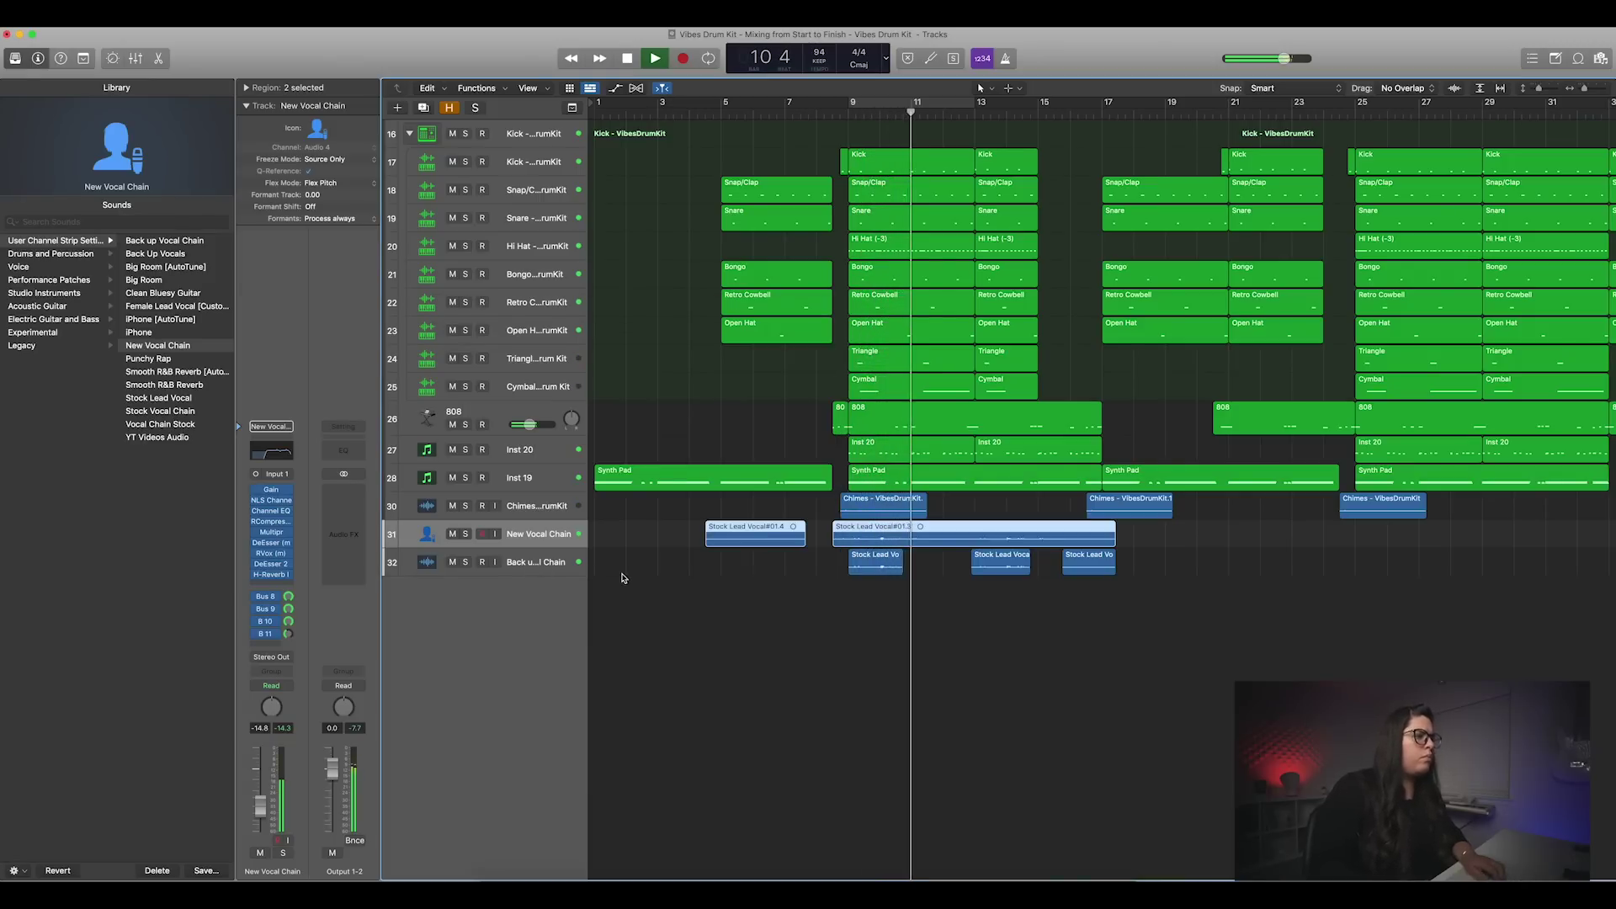
# Step: Fine-tune the Back up Vocal Chain's track volume against the lead vocal while the full mix plays
pyautogui.scroll(3, 572, 604)
pyautogui.moveTo(528, 639); pyautogui.dragTo(539, 638)
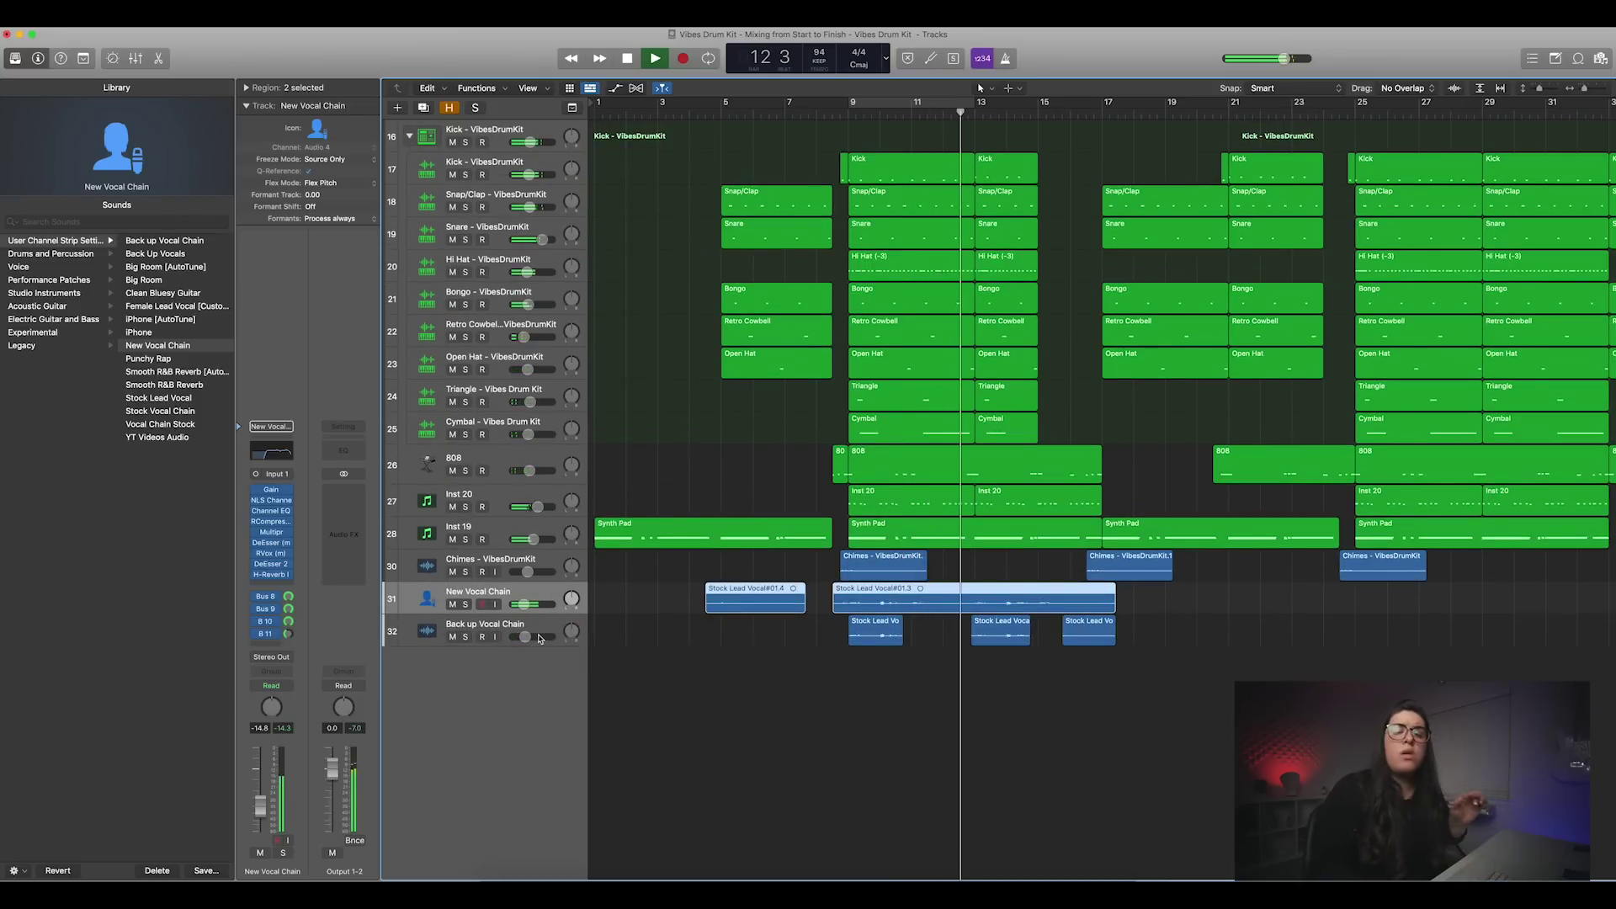